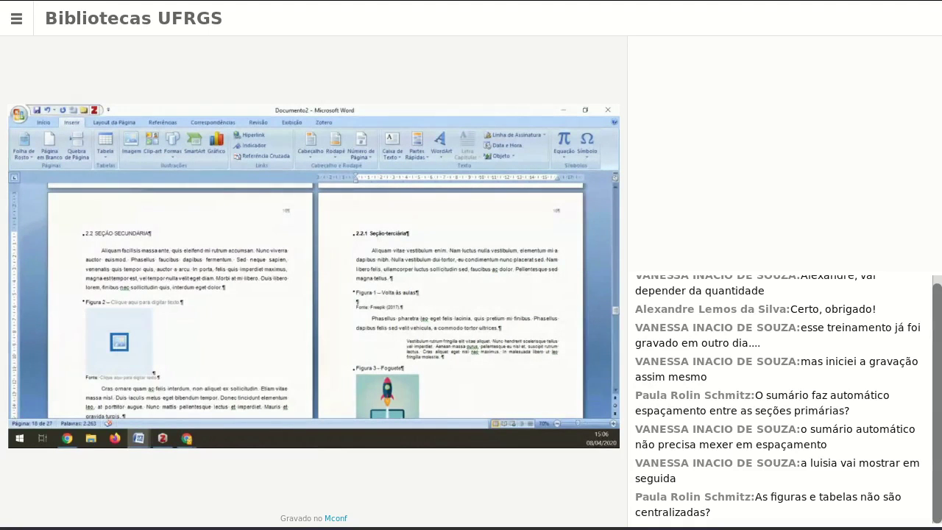
Switch to the Chrome image search for mapas and try to save the coloured continents map from the open preview
{"action": "key", "text": "alt+Tab"}
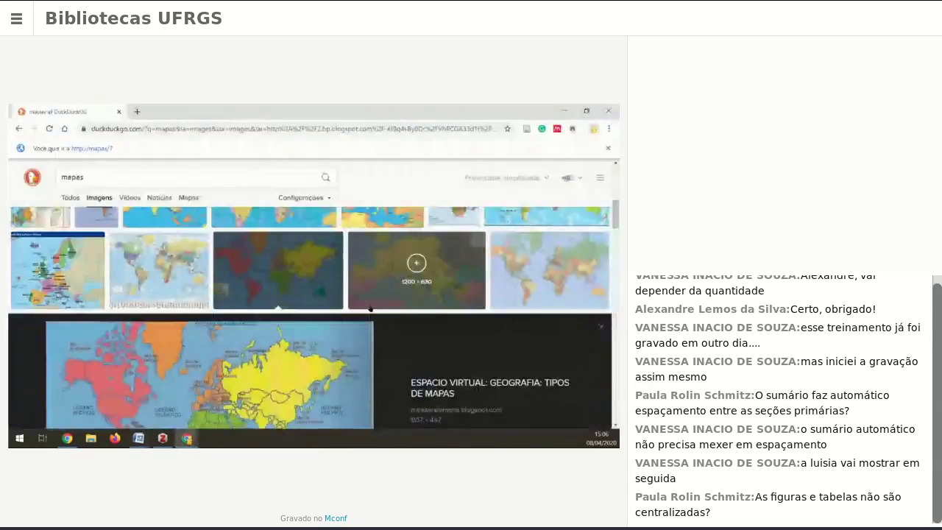
{"action": "right_click", "coordinate": [282, 376]}
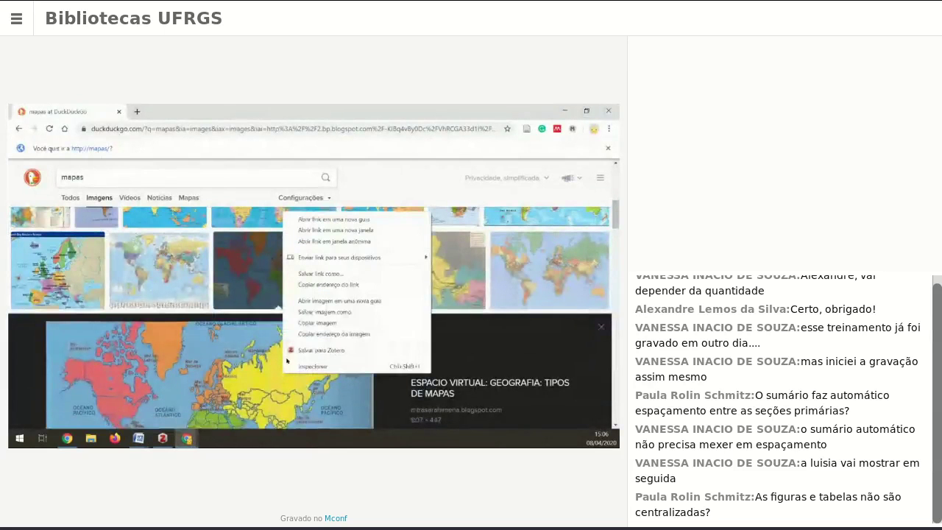
{"action": "left_click", "coordinate": [312, 316]}
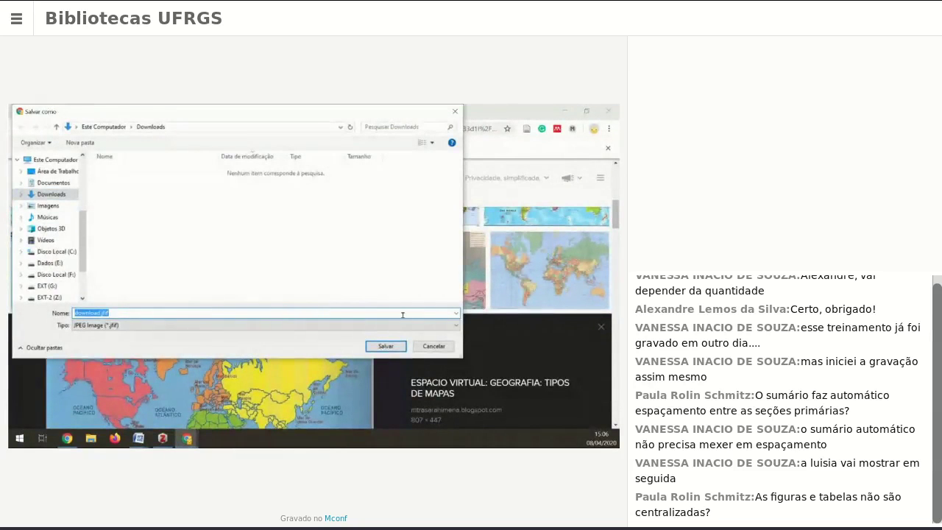
{"action": "left_click", "coordinate": [386, 345]}
Find the Political World Map Wallpaper image among the results and save it in the Downloads folder as download.jfif
{"action": "scroll", "coordinate": [396, 346], "scroll_direction": "down", "scroll_amount": 3}
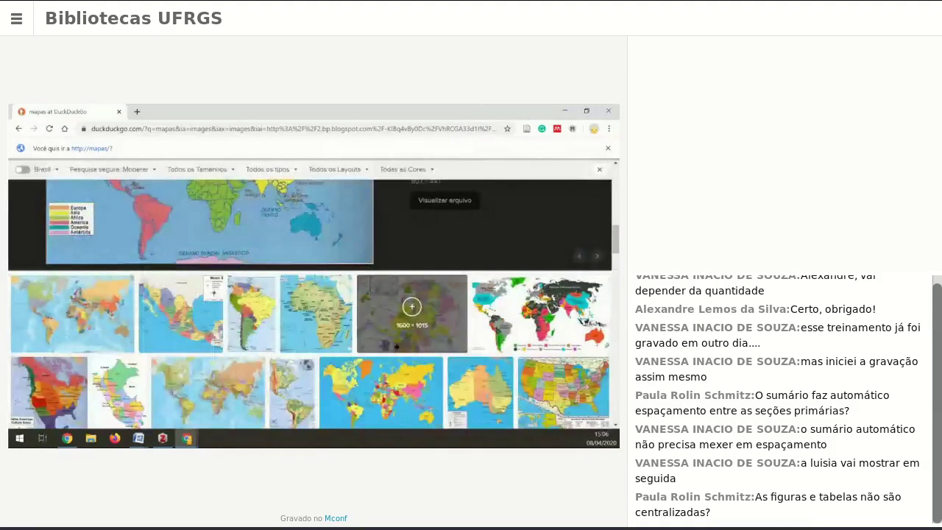
{"action": "scroll", "coordinate": [395, 346], "scroll_direction": "down", "scroll_amount": 3}
{"action": "left_click", "coordinate": [262, 365]}
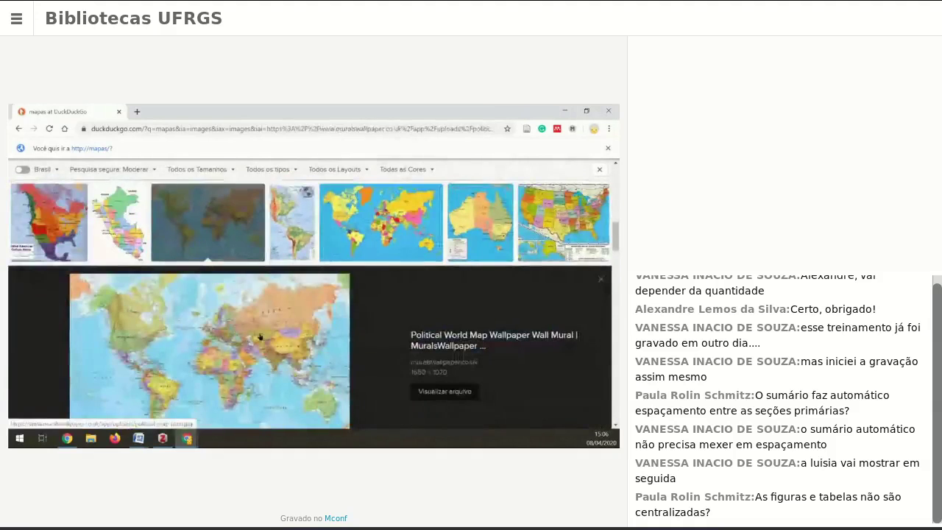
{"action": "right_click", "coordinate": [261, 337]}
{"action": "left_click", "coordinate": [303, 272]}
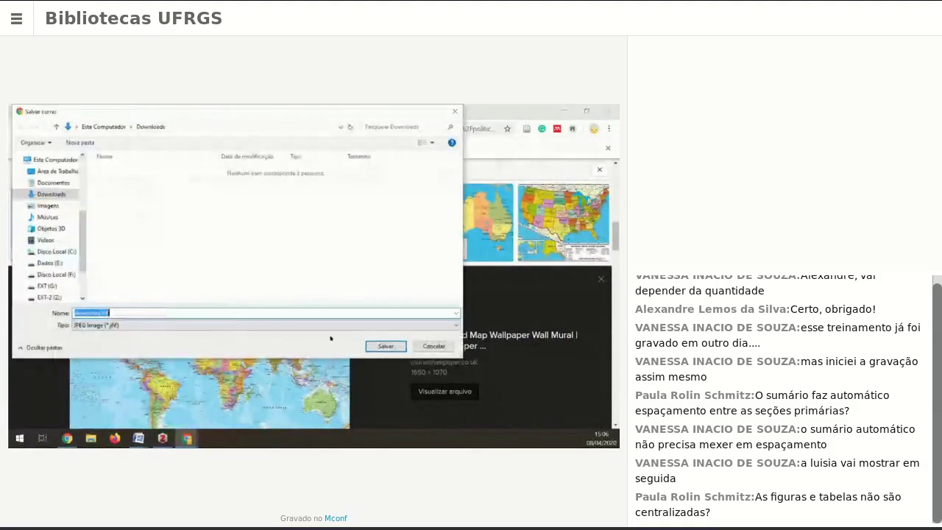
{"action": "left_click", "coordinate": [387, 345]}
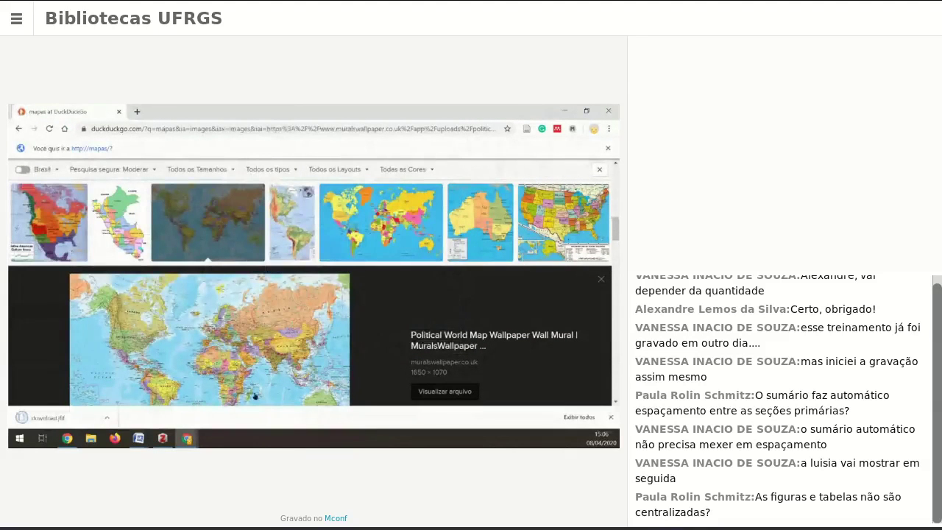
Switch back to Documento2 in Word and insert download.jfif from the Downloads folder beneath the Figura 1 caption
{"action": "mouse_move", "coordinate": [187, 439]}
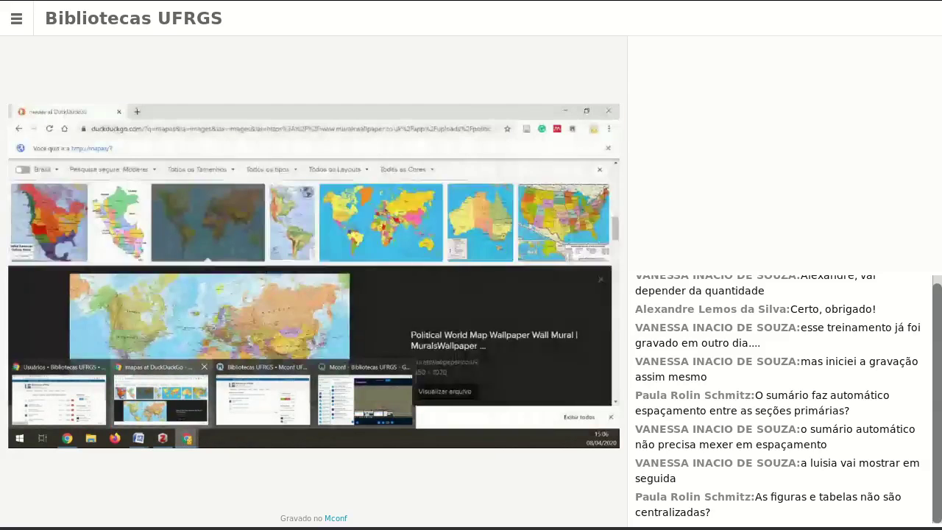
{"action": "mouse_move", "coordinate": [139, 438]}
{"action": "left_click", "coordinate": [181, 409]}
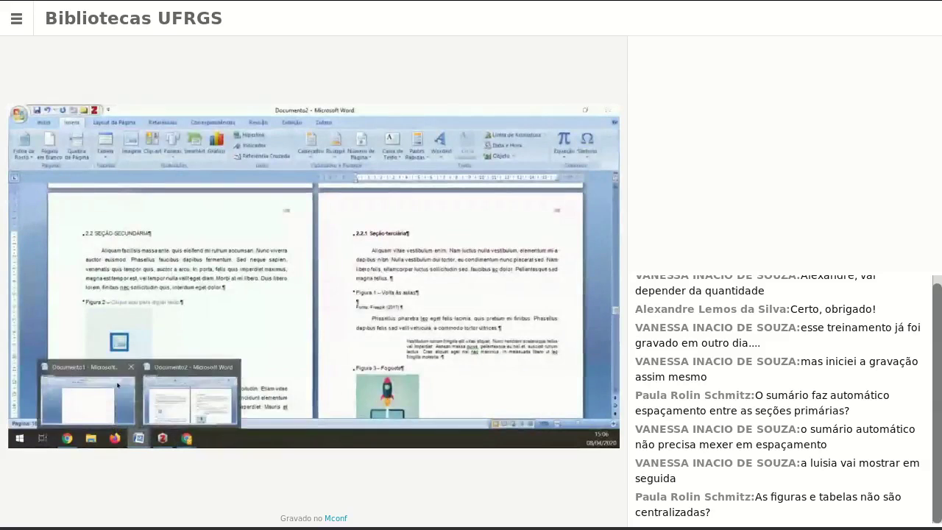
{"action": "left_click", "coordinate": [132, 368]}
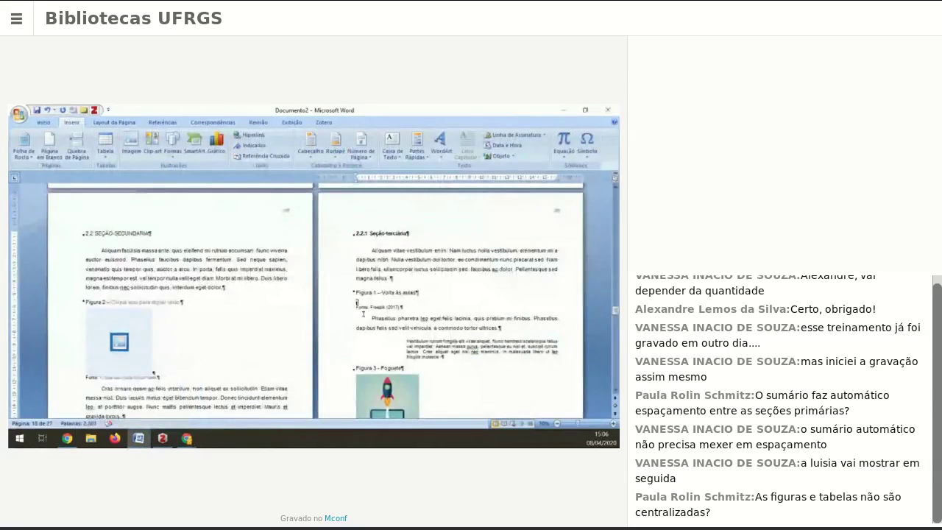
{"action": "left_click", "coordinate": [131, 144]}
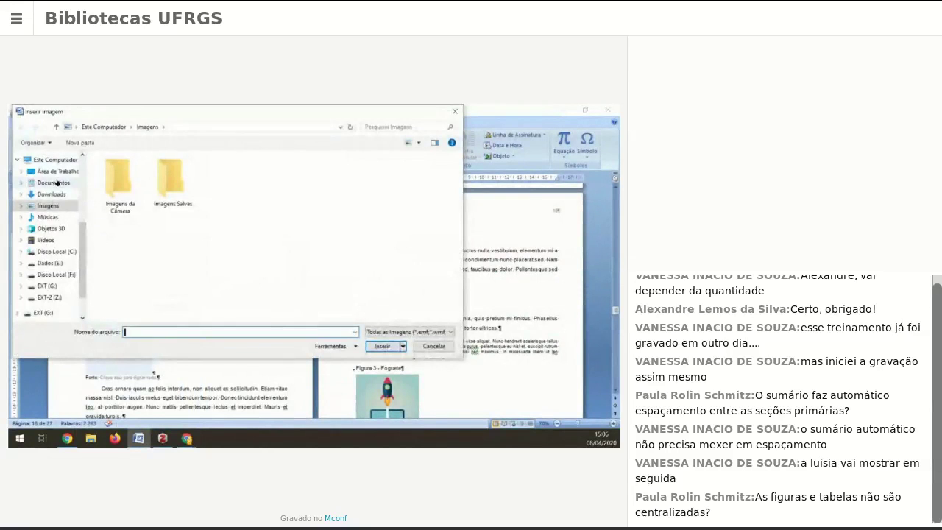
{"action": "left_click", "coordinate": [57, 171]}
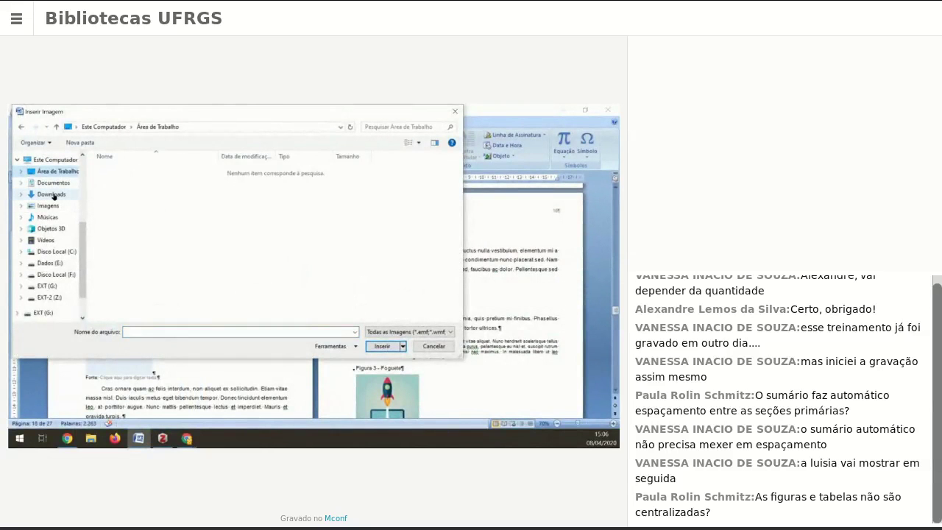
{"action": "left_click", "coordinate": [53, 194]}
{"action": "left_click", "coordinate": [123, 183]}
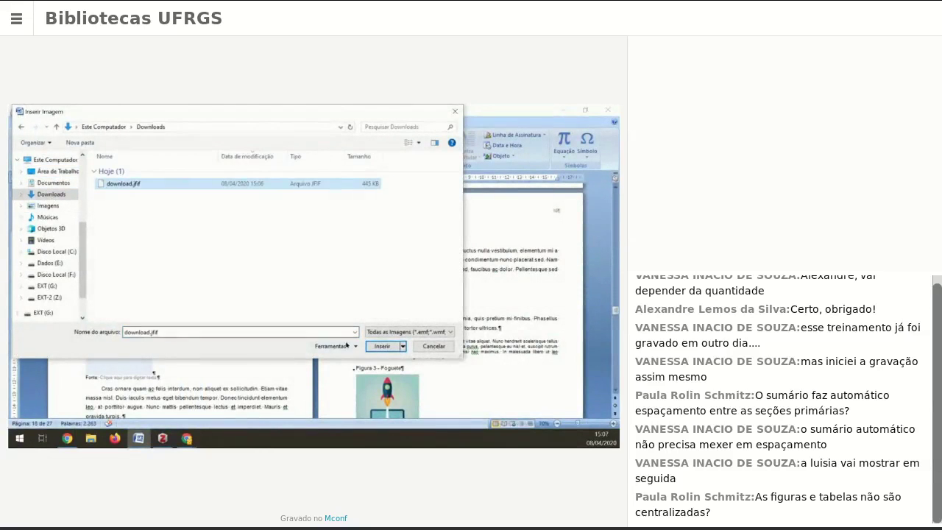
{"action": "left_click", "coordinate": [382, 346]}
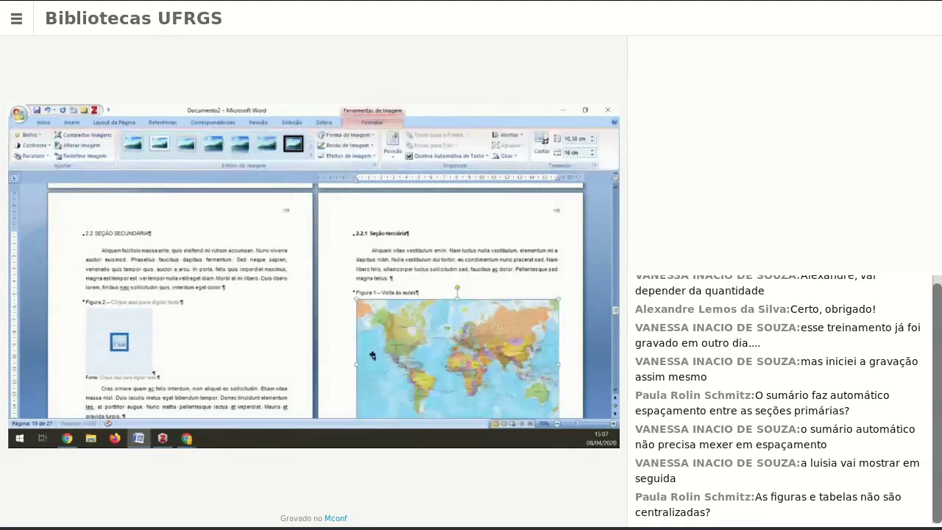
Replace the title in the Figura 1 caption with "Mapa mundi"
{"action": "left_click", "coordinate": [391, 292]}
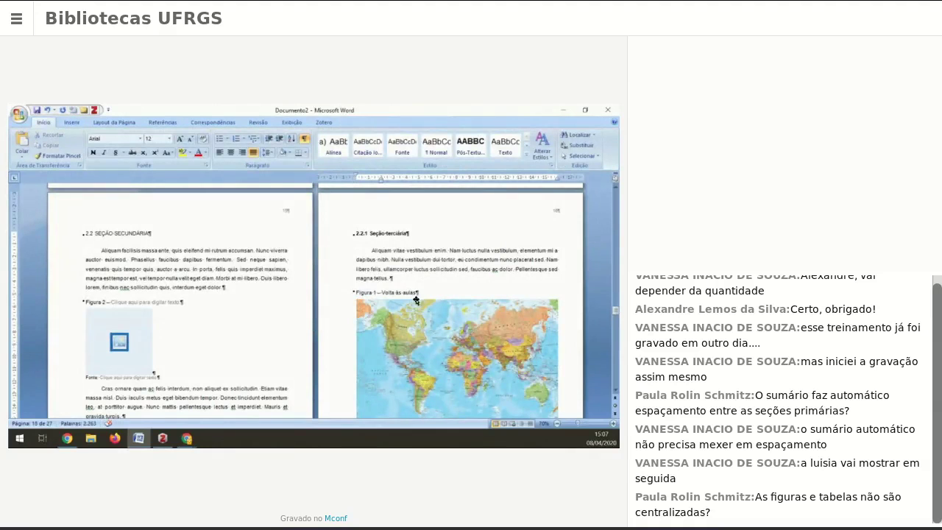
{"action": "key", "text": "ctrl+shift+Left"}
{"action": "key", "text": "ctrl+shift+Left"}
{"action": "key", "text": "ctrl+shift+Left"}
{"action": "type", "text": "Mapa mundi"}
{"action": "left_click", "coordinate": [444, 259]}
Fill the empty picture placeholder under the Figura 2 caption with download.jfif
{"action": "left_click", "coordinate": [130, 349]}
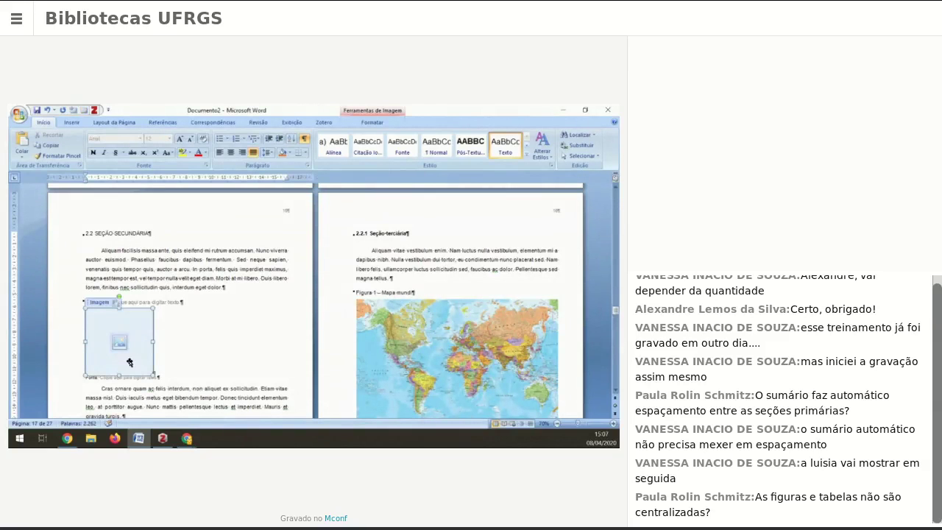
{"action": "left_click", "coordinate": [119, 343]}
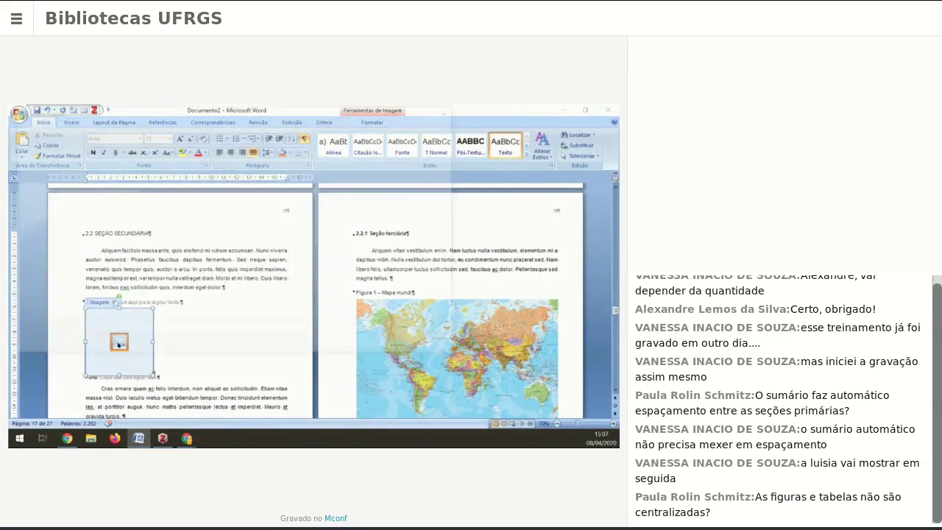
{"action": "double_click", "coordinate": [123, 184]}
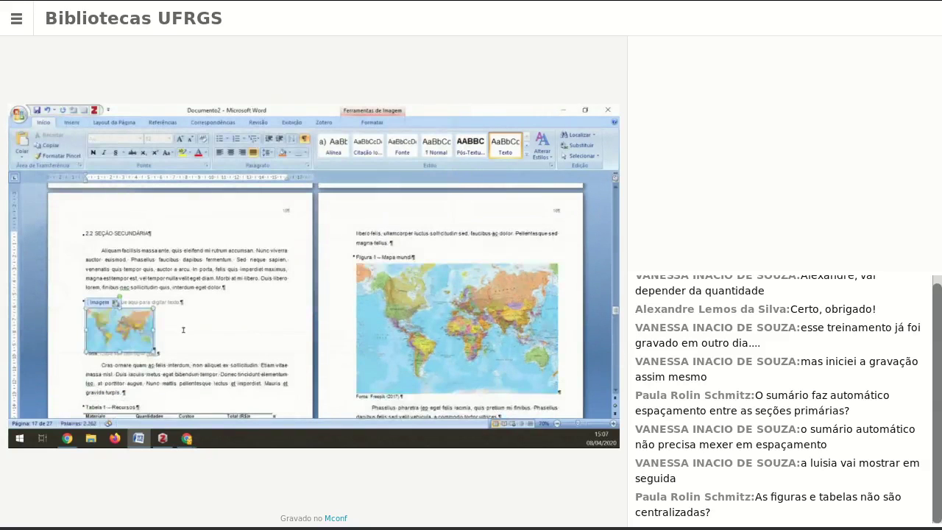
Crop the Figura 2 map from its eastern side so that only the Americas remain
{"action": "left_click", "coordinate": [388, 121]}
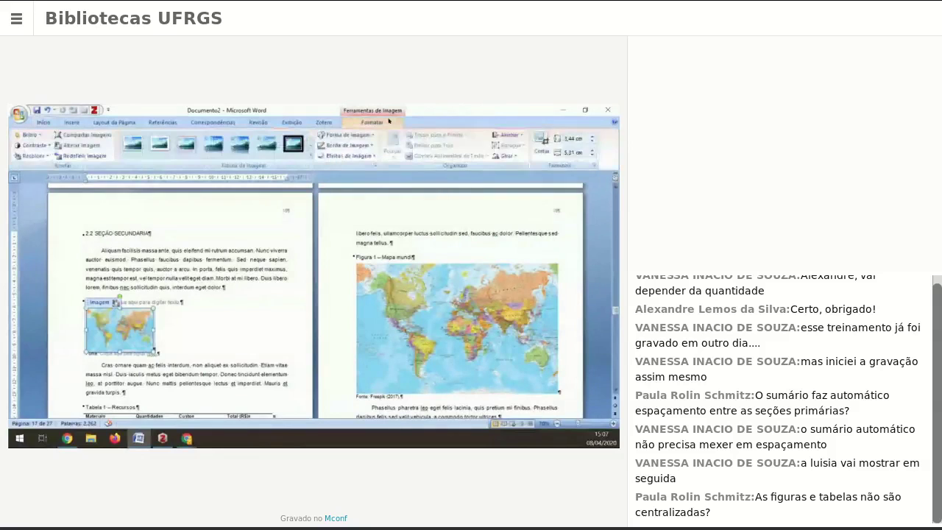
{"action": "left_click", "coordinate": [540, 144]}
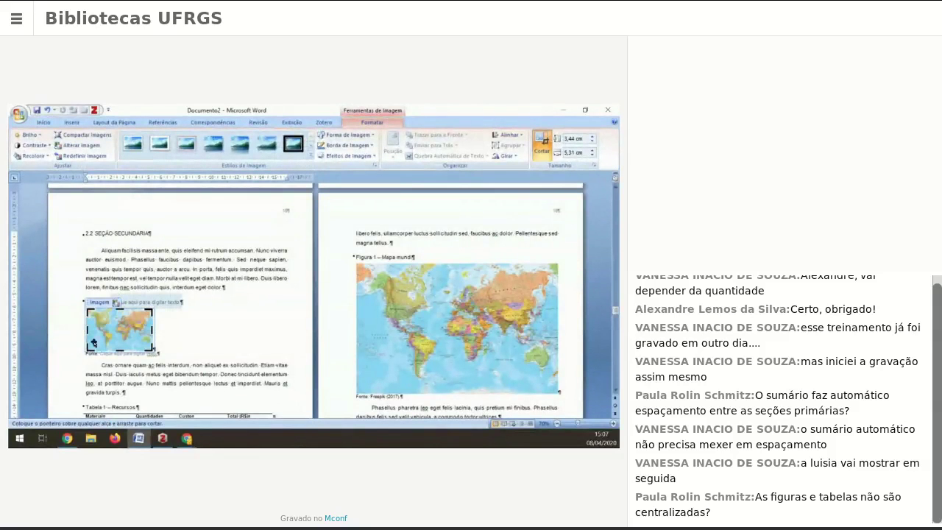
{"action": "left_click_drag", "start_coordinate": [153, 329], "coordinate": [110, 335]}
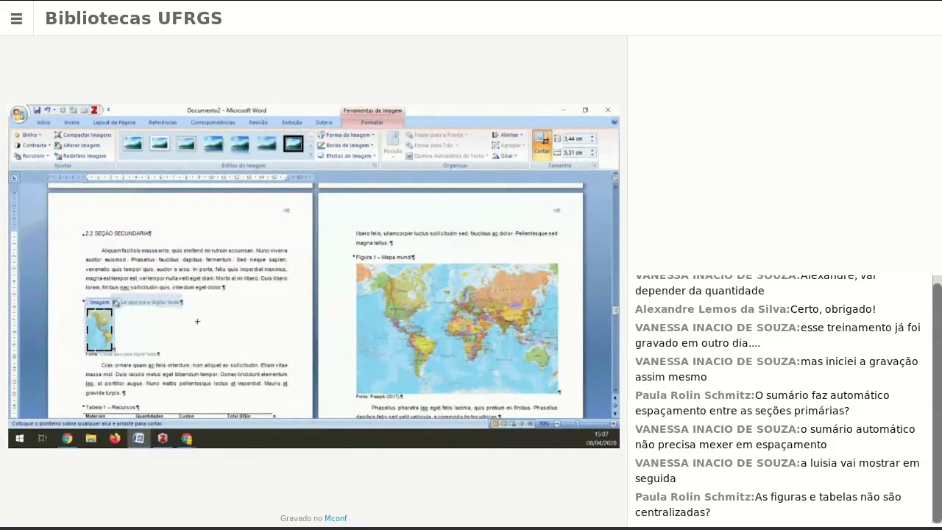
Fill in the Figura 2 caption's title placeholder with "Americas"
{"action": "left_click", "coordinate": [153, 304]}
{"action": "type", "text": "América"}
{"action": "key", "text": "Home"}
{"action": "key", "text": "End"}
{"action": "type", "text": "s"}
{"action": "left_click", "coordinate": [130, 356]}
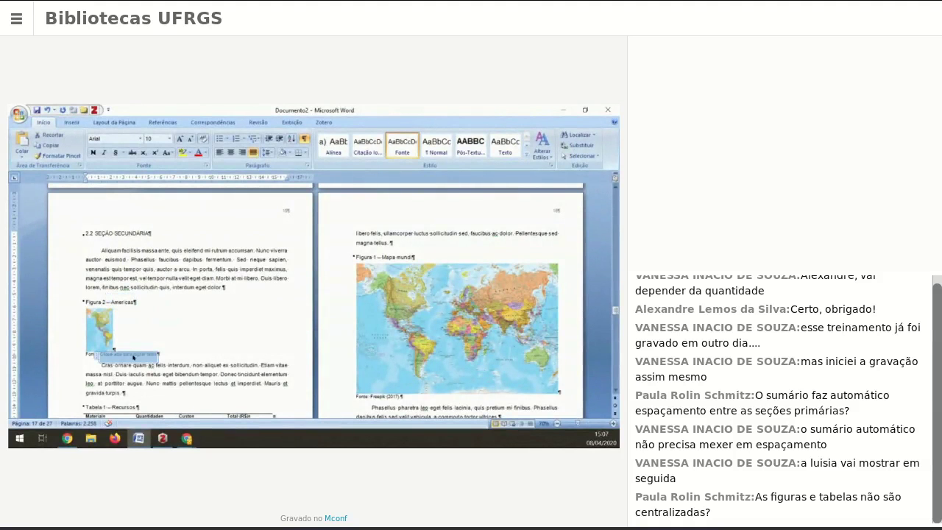
{"action": "left_click", "coordinate": [186, 335]}
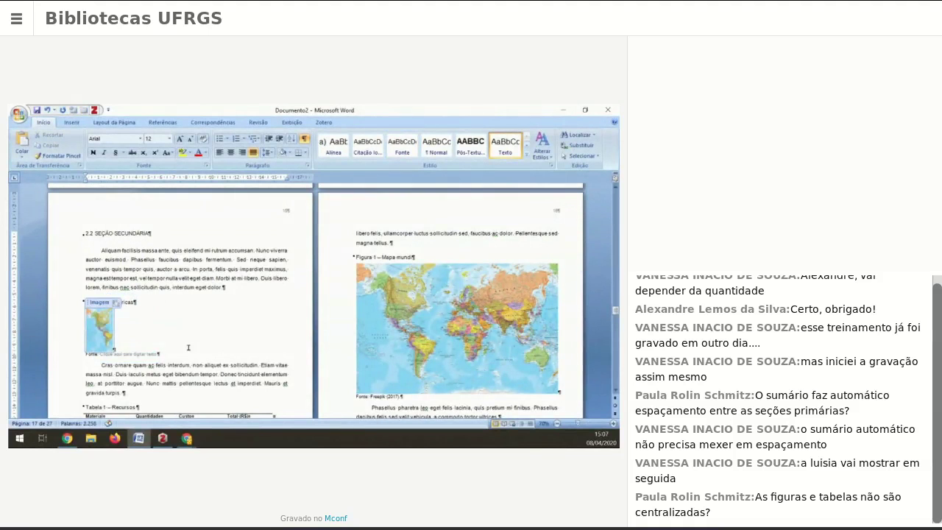
{"action": "left_click", "coordinate": [194, 290]}
Examine the Figura 2 caption up close, including its number field and title
{"action": "scroll", "coordinate": [158, 321], "scroll_direction": "up", "scroll_amount": 8}
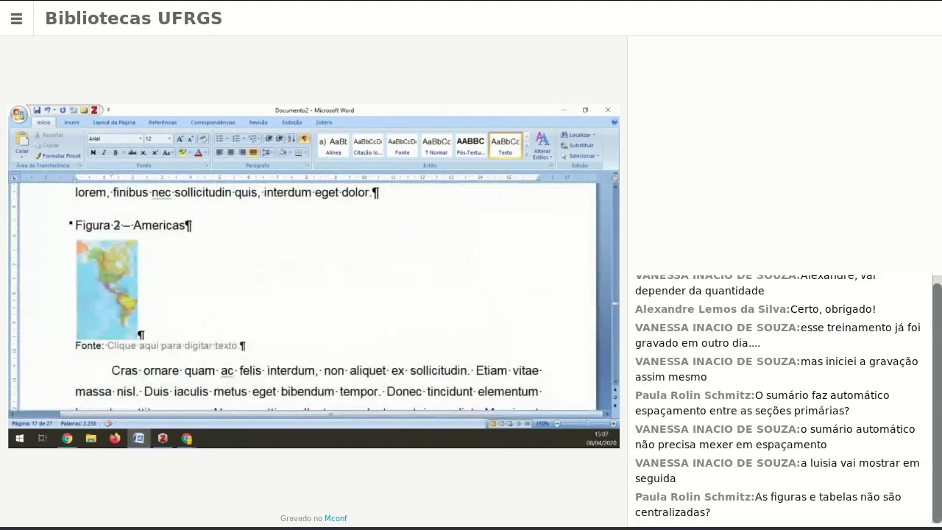
{"action": "left_click", "coordinate": [43, 226]}
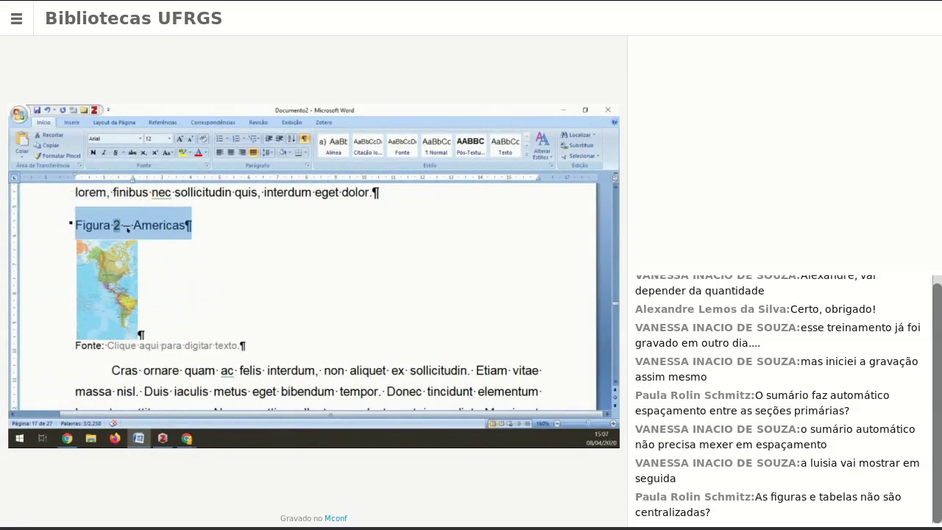
{"action": "scroll", "coordinate": [128, 227], "scroll_direction": "up", "scroll_amount": 3}
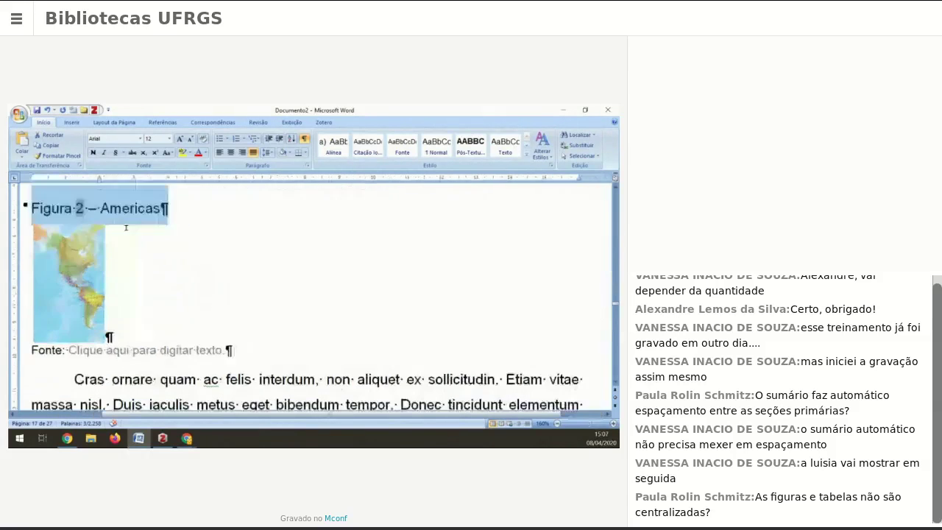
{"action": "left_click", "coordinate": [53, 211]}
{"action": "left_click_drag", "start_coordinate": [57, 211], "coordinate": [144, 212]}
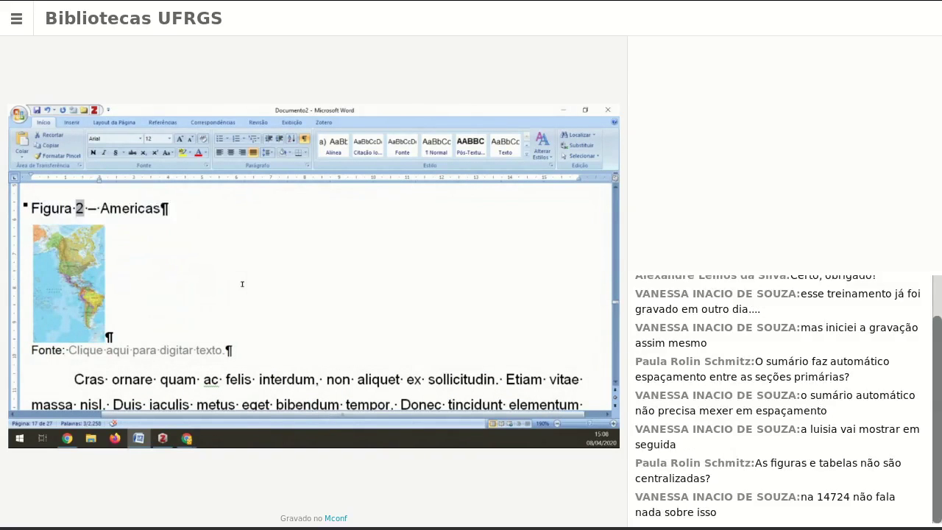
Compare the numbering of the Figura 1, Figura 2 and Figura 3 captions with their order in the document
{"action": "scroll", "coordinate": [242, 284], "scroll_direction": "down", "scroll_amount": 5}
{"action": "scroll", "coordinate": [236, 291], "scroll_direction": "down", "scroll_amount": 5}
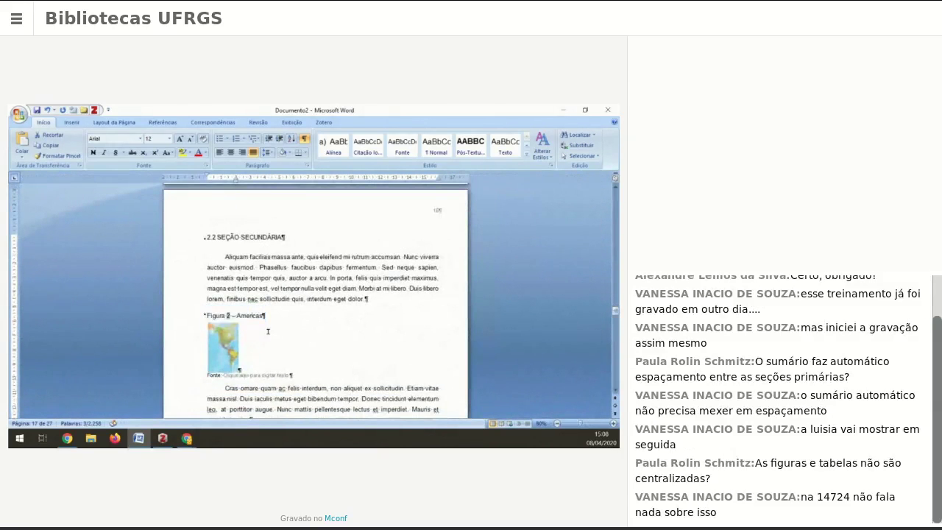
{"action": "scroll", "coordinate": [268, 331], "scroll_direction": "down", "scroll_amount": 2}
{"action": "left_click", "coordinate": [377, 255]}
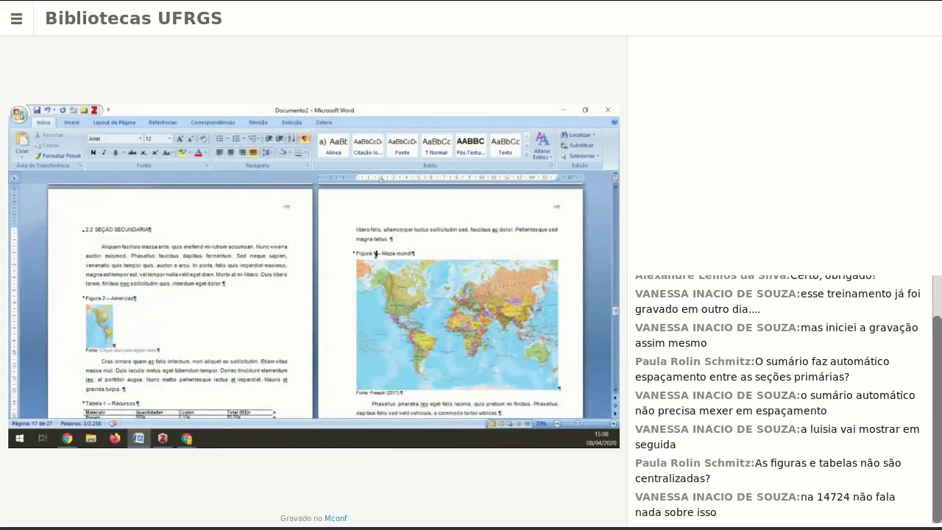
{"action": "left_click", "coordinate": [357, 257]}
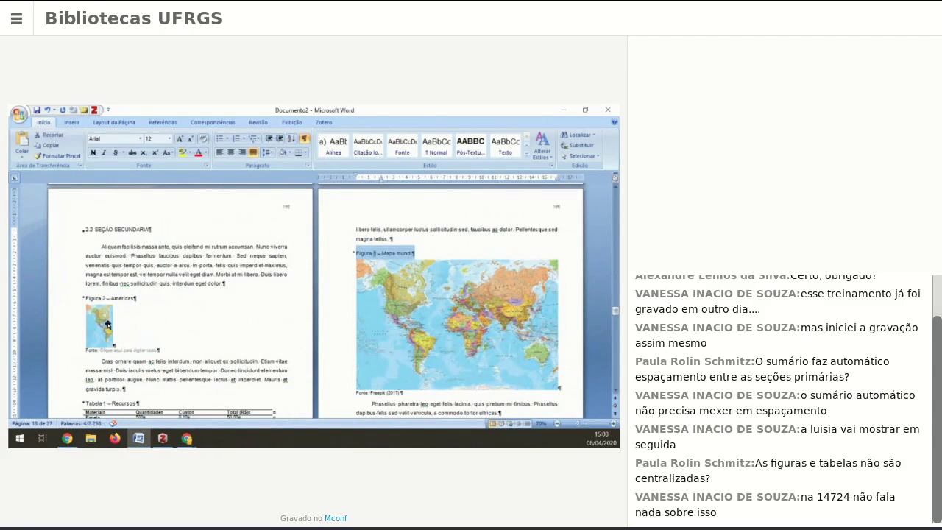
{"action": "scroll", "coordinate": [367, 269], "scroll_direction": "down", "scroll_amount": 1}
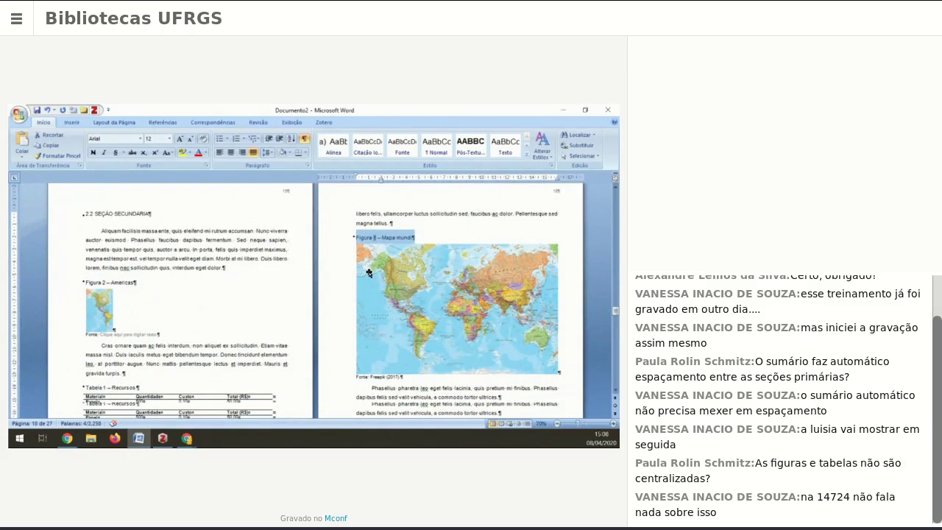
{"action": "scroll", "coordinate": [368, 273], "scroll_direction": "down", "scroll_amount": 5}
{"action": "scroll", "coordinate": [393, 255], "scroll_direction": "up", "scroll_amount": 4}
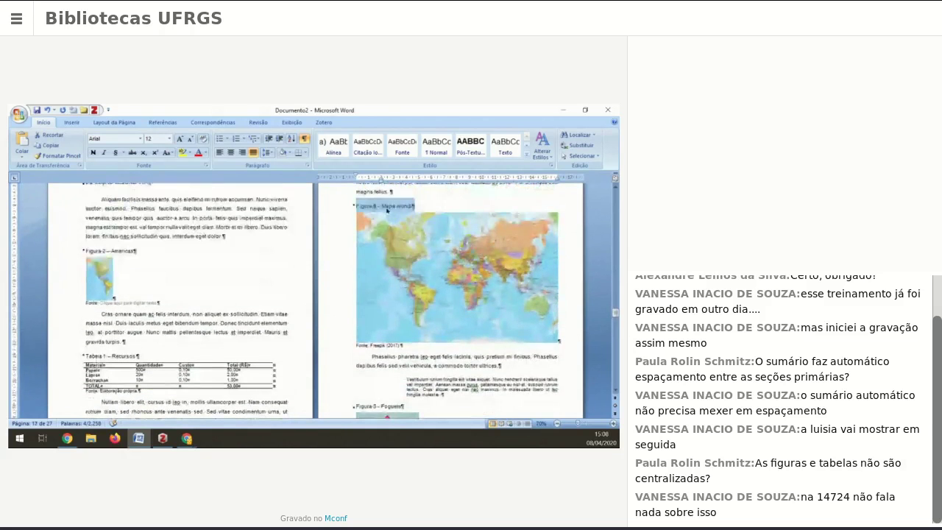
{"action": "left_click", "coordinate": [373, 208]}
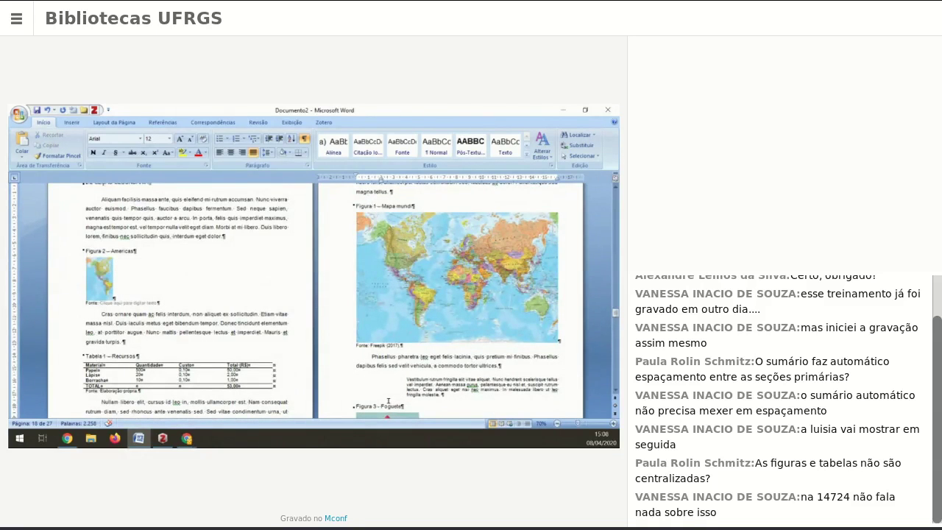
Select the document's body text and try to update its figure caption number fields together
{"action": "triple_click", "coordinate": [330, 236]}
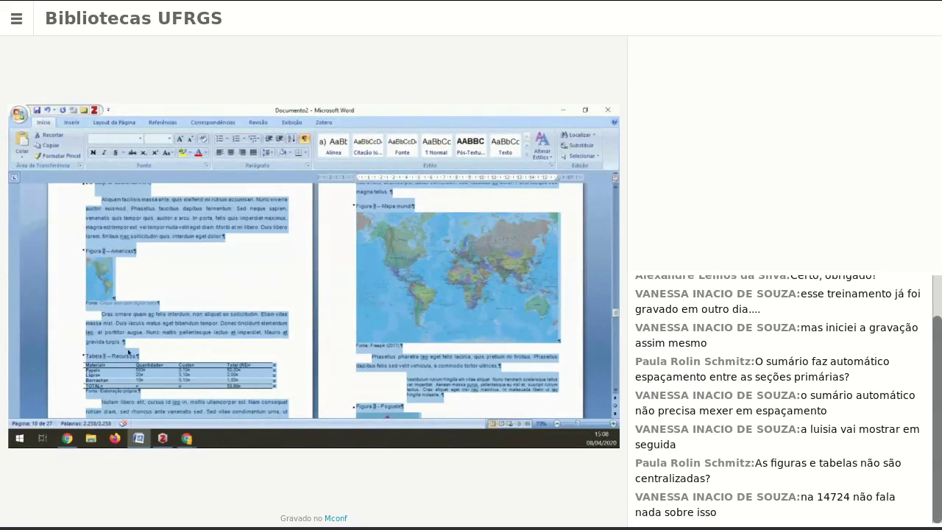
{"action": "right_click", "coordinate": [356, 208]}
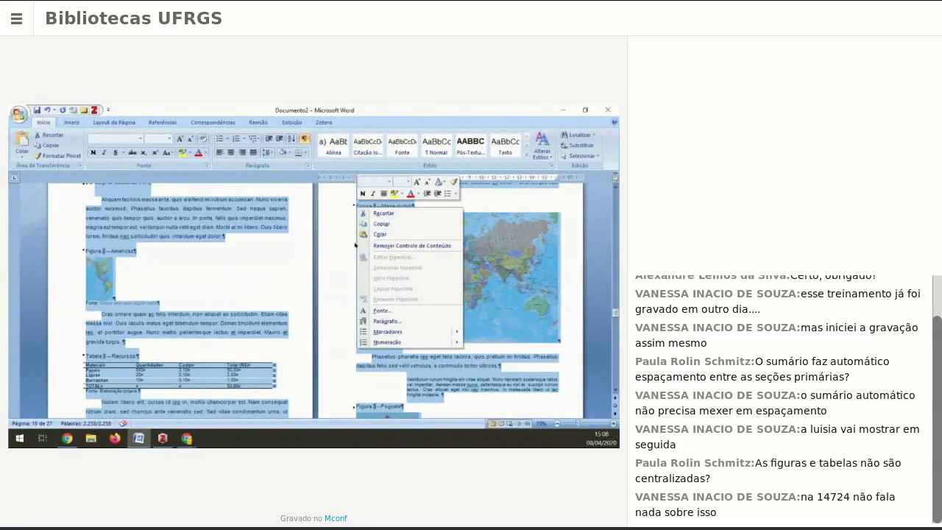
{"action": "key", "text": "Escape"}
{"action": "scroll", "coordinate": [318, 238], "scroll_direction": "up", "scroll_amount": 2}
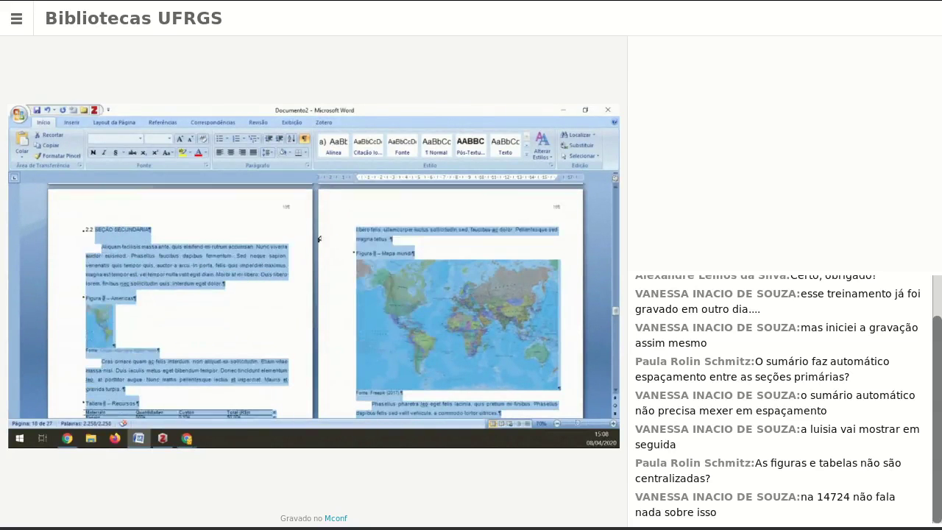
{"action": "scroll", "coordinate": [318, 238], "scroll_direction": "up", "scroll_amount": 15}
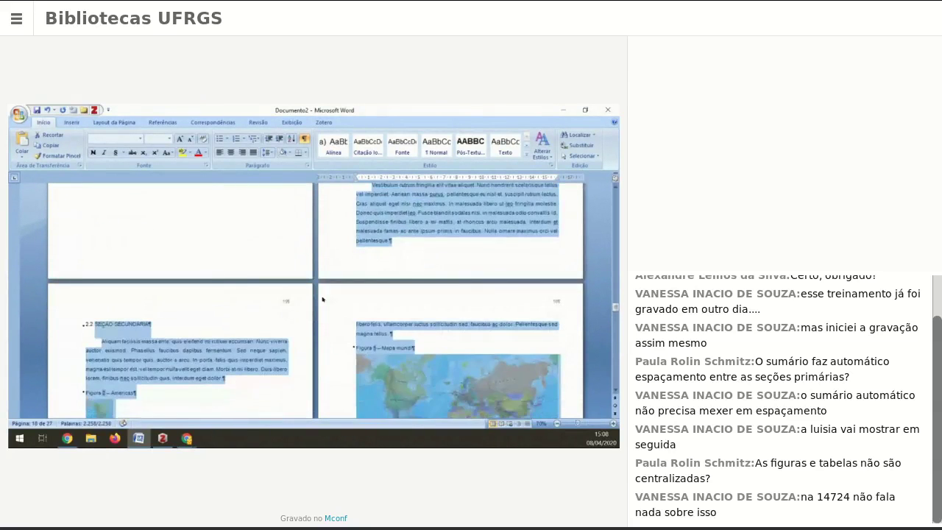
{"action": "left_click", "coordinate": [330, 290]}
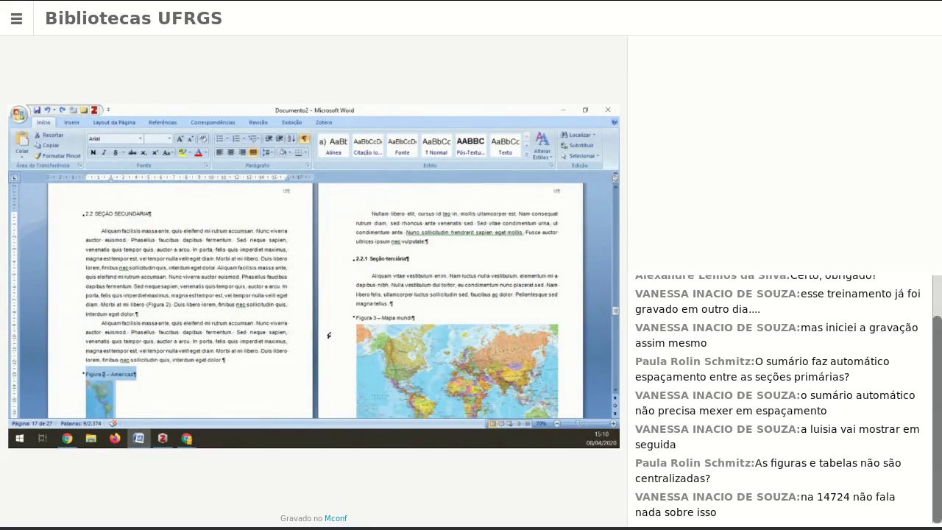
Select the "Figura 2" mention in section 2.2's first paragraph and set up a cross-reference of type Figura with "Apenas nome e número"
{"action": "left_click", "coordinate": [159, 309]}
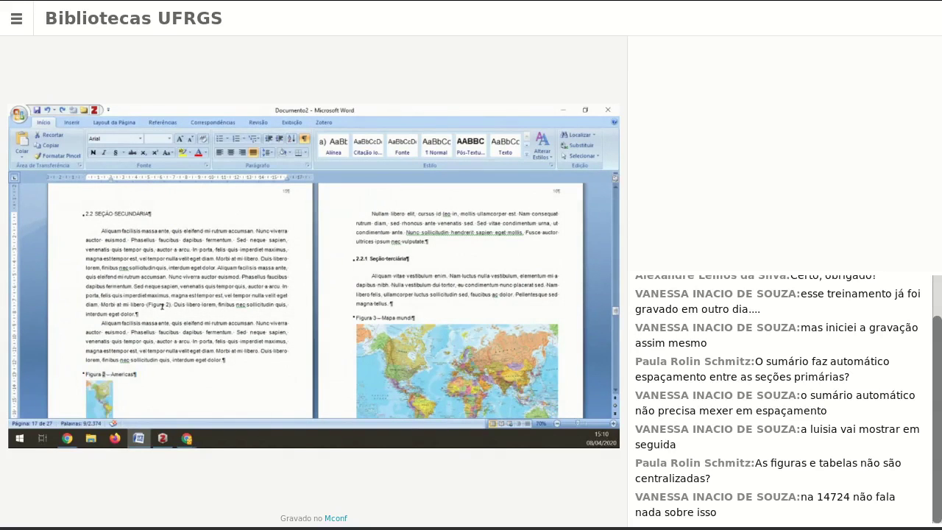
{"action": "triple_click", "coordinate": [162, 309]}
{"action": "left_click", "coordinate": [162, 308]}
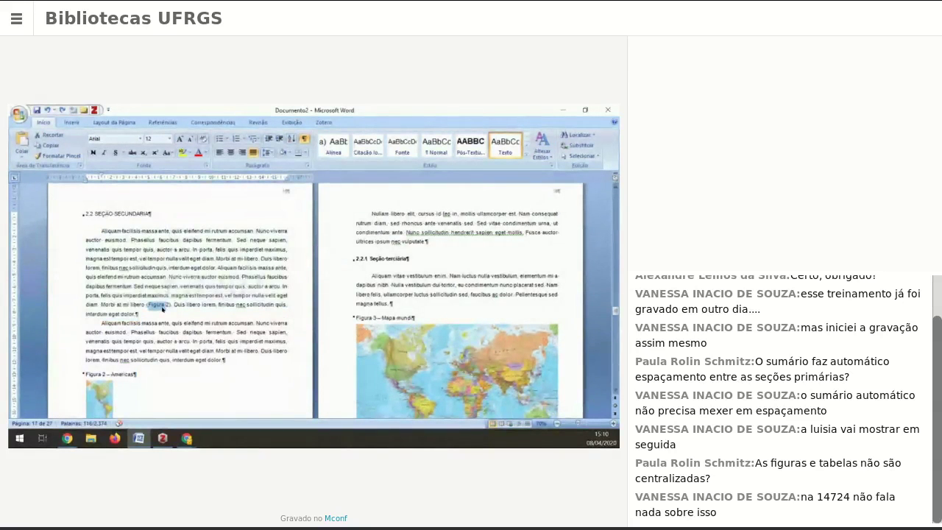
{"action": "left_click", "coordinate": [157, 305]}
{"action": "left_click_drag", "start_coordinate": [162, 305], "coordinate": [170, 305]}
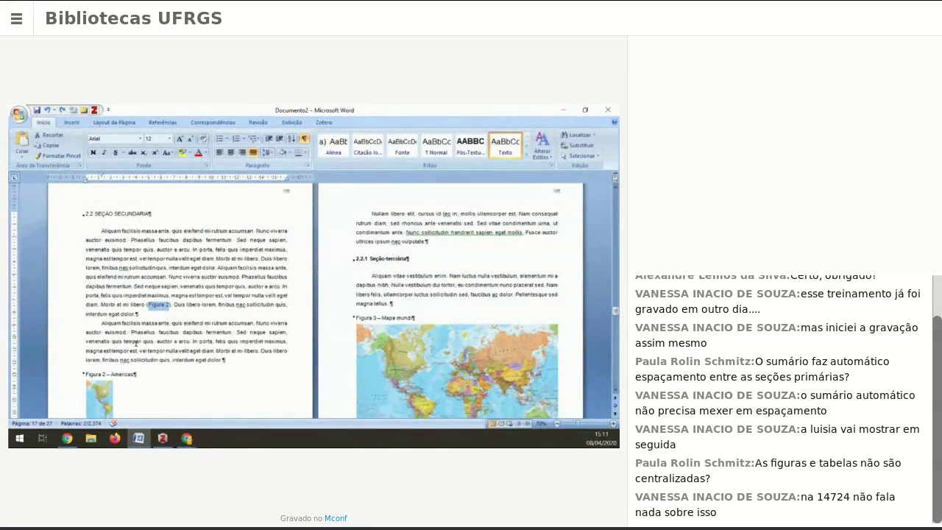
{"action": "left_click", "coordinate": [161, 122]}
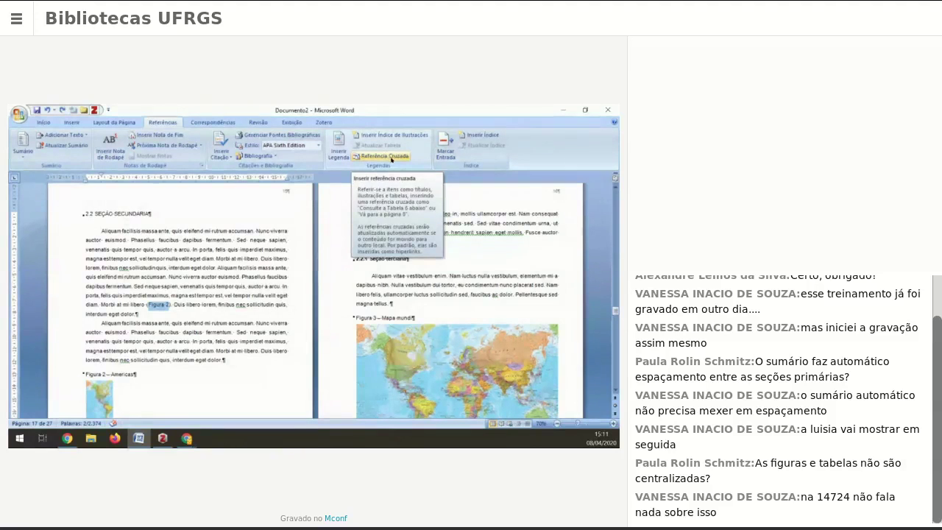
{"action": "left_click", "coordinate": [386, 156]}
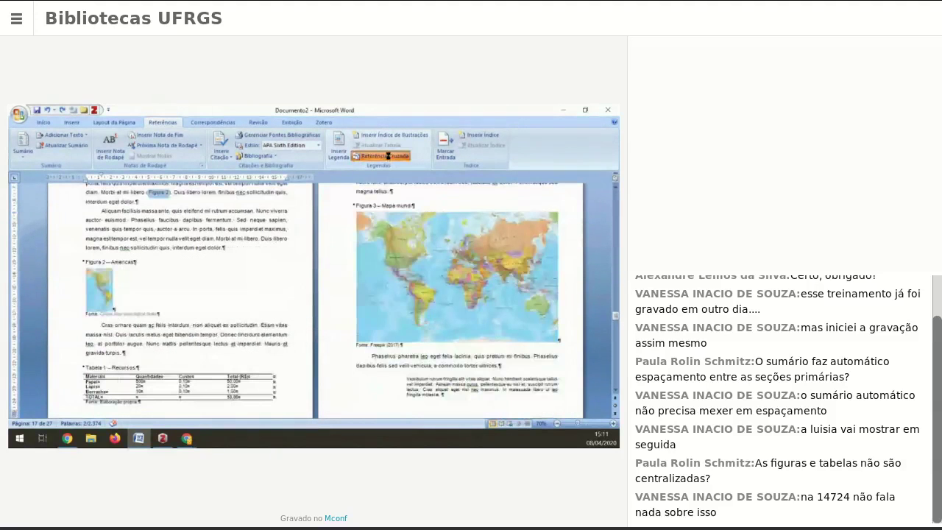
{"action": "left_click", "coordinate": [305, 209]}
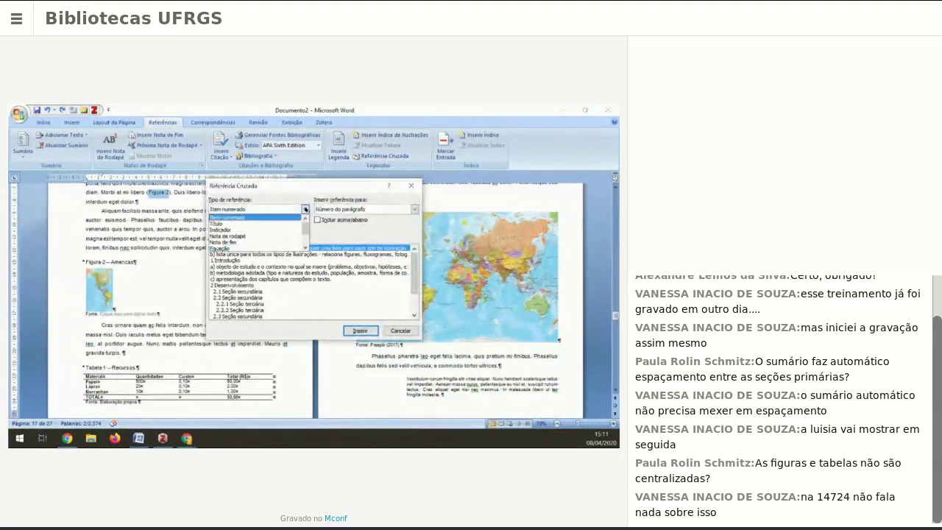
{"action": "scroll", "coordinate": [232, 239], "scroll_direction": "down", "scroll_amount": 1}
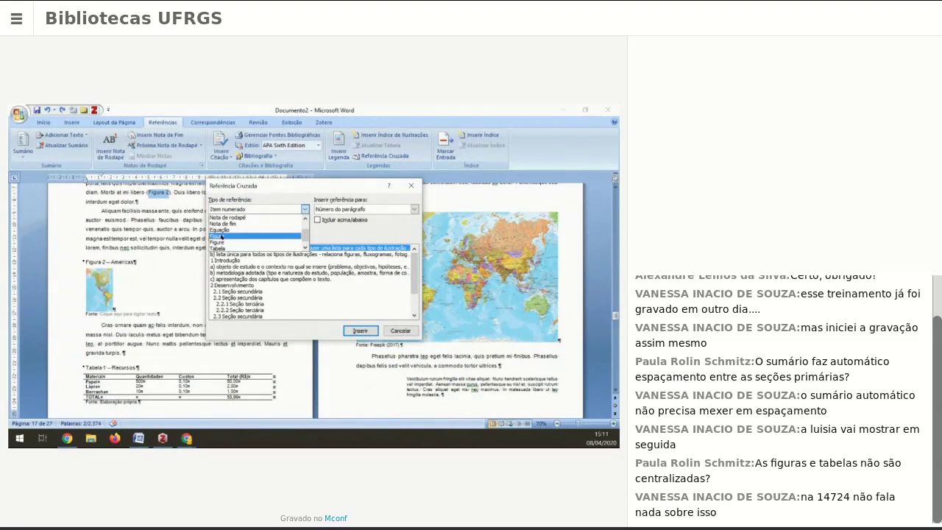
{"action": "left_click", "coordinate": [220, 237]}
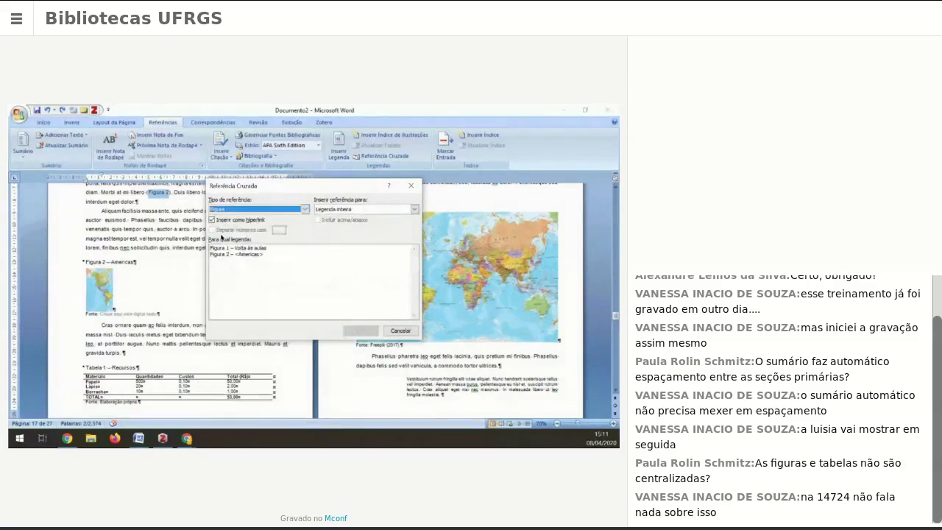
{"action": "left_click", "coordinate": [354, 209]}
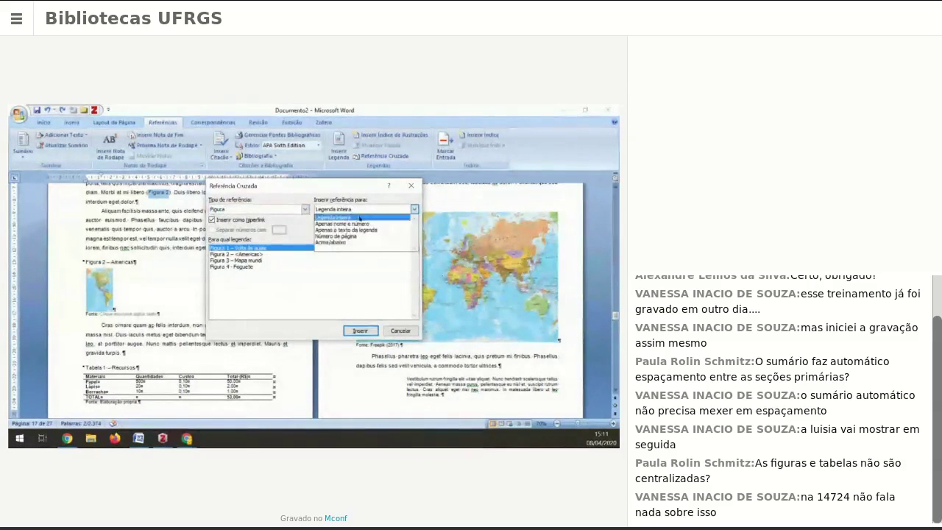
{"action": "left_click", "coordinate": [360, 223]}
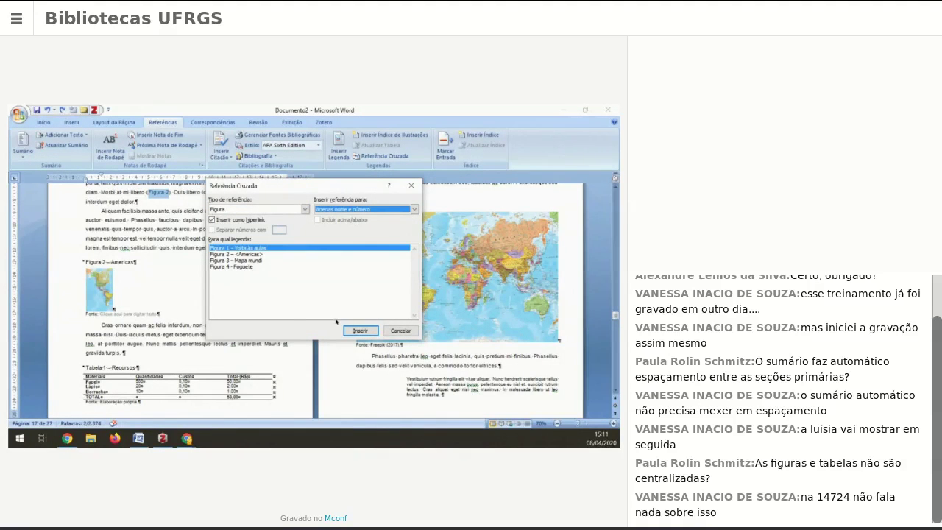
Insert cross-references to the Figura 1 and Figura 2 captions in the paragraph's parentheses and close the dialog
{"action": "left_click", "coordinate": [360, 330]}
{"action": "left_click", "coordinate": [226, 254]}
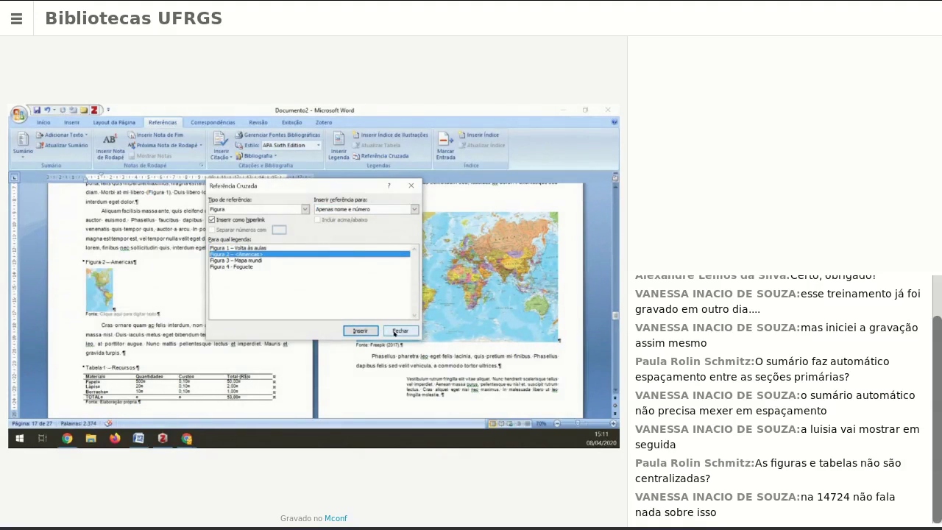
{"action": "left_click", "coordinate": [362, 331]}
{"action": "left_click", "coordinate": [408, 329]}
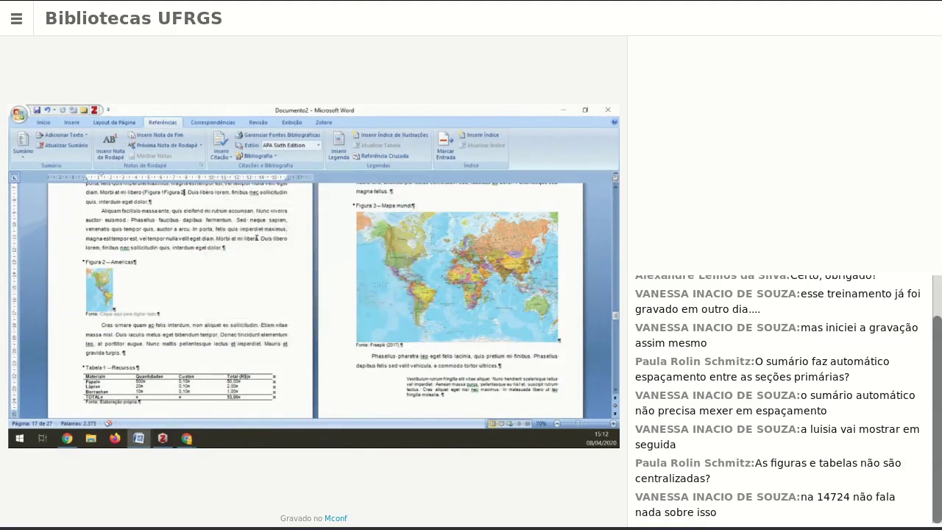
Delete the extra Figura 1 reference, leaving only the Figura 2 cross-reference inside the parentheses
{"action": "key", "text": "BackSpace"}
{"action": "key", "text": "BackSpace"}
{"action": "key", "text": "BackSpace"}
{"action": "key", "text": "BackSpace"}
{"action": "key", "text": "BackSpace"}
{"action": "key", "text": "BackSpace"}
{"action": "key", "text": "BackSpace"}
{"action": "key", "text": "BackSpace"}
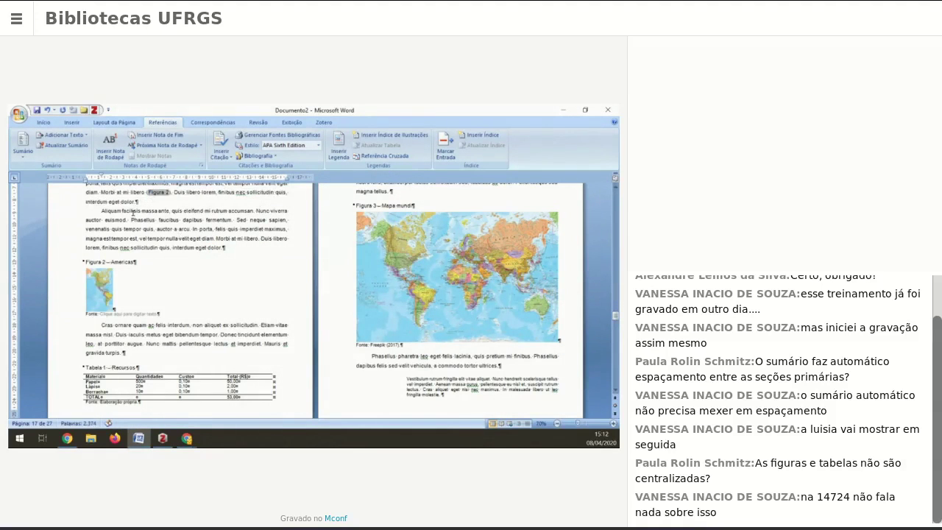
Copy the Mapa mundi figure with its caption and source, and paste it within the section 2.1 paragraph below Figura 1
{"action": "left_click", "coordinate": [156, 211]}
{"action": "double_click", "coordinate": [118, 261]}
{"action": "left_click", "coordinate": [115, 260]}
{"action": "left_click", "coordinate": [345, 349]}
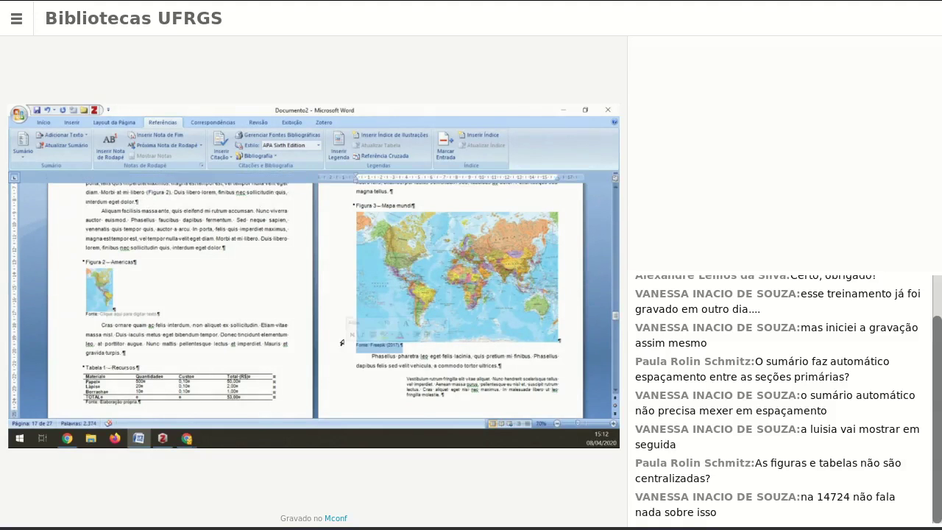
{"action": "scroll", "coordinate": [340, 323], "scroll_direction": "up", "scroll_amount": 1}
{"action": "scroll", "coordinate": [338, 322], "scroll_direction": "up", "scroll_amount": 1}
{"action": "left_click", "coordinate": [345, 258], "text": "shift"}
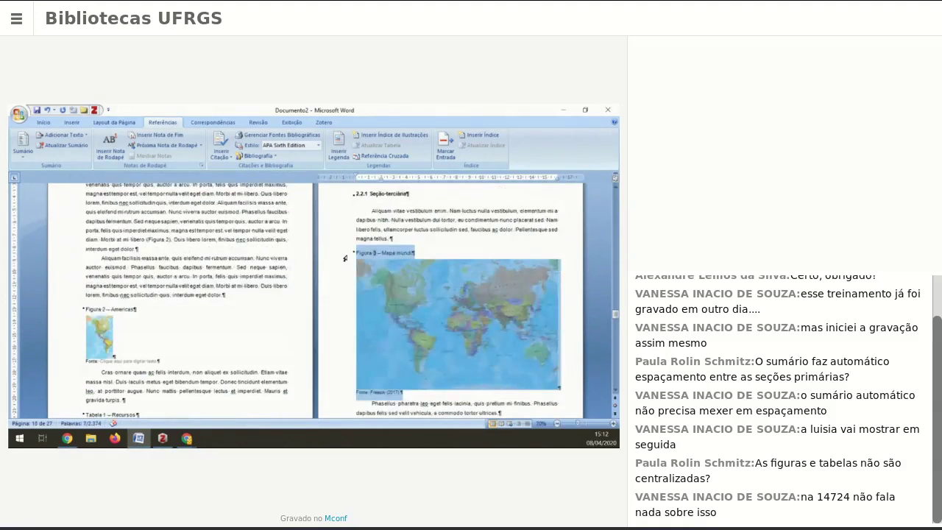
{"action": "scroll", "coordinate": [325, 274], "scroll_direction": "up", "scroll_amount": 10}
{"action": "scroll", "coordinate": [344, 357], "scroll_direction": "down", "scroll_amount": 2}
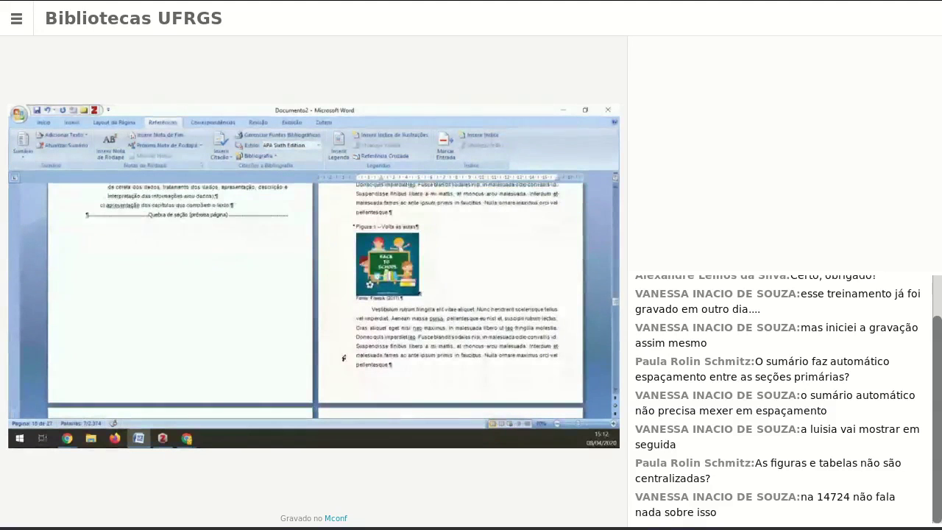
{"action": "left_click", "coordinate": [420, 290]}
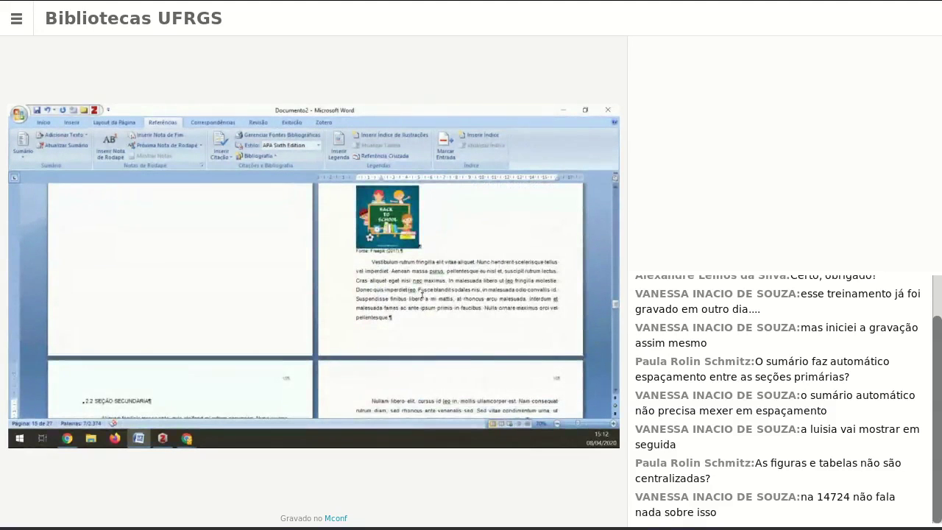
{"action": "key", "text": "ctrl+v"}
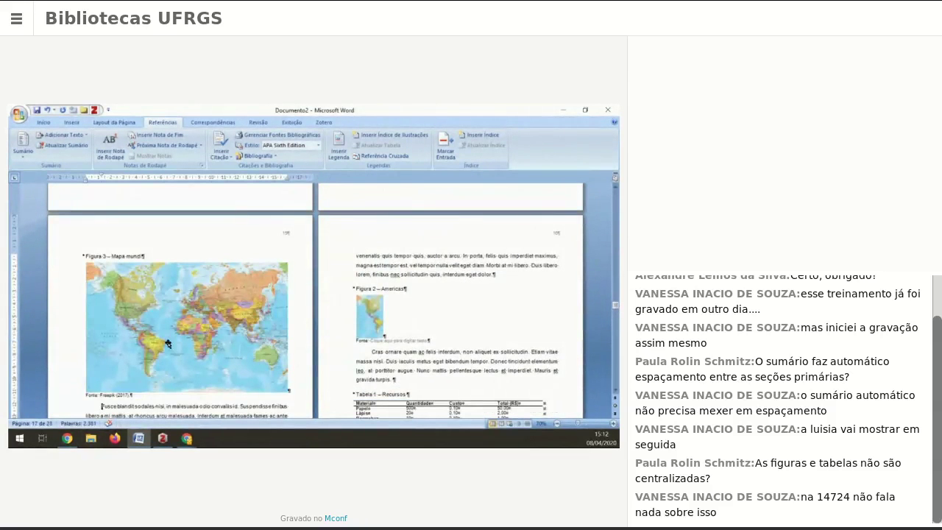
Crop the pasted world map down to Oceania and change its caption title to "Mapa oceania"
{"action": "left_click", "coordinate": [106, 283]}
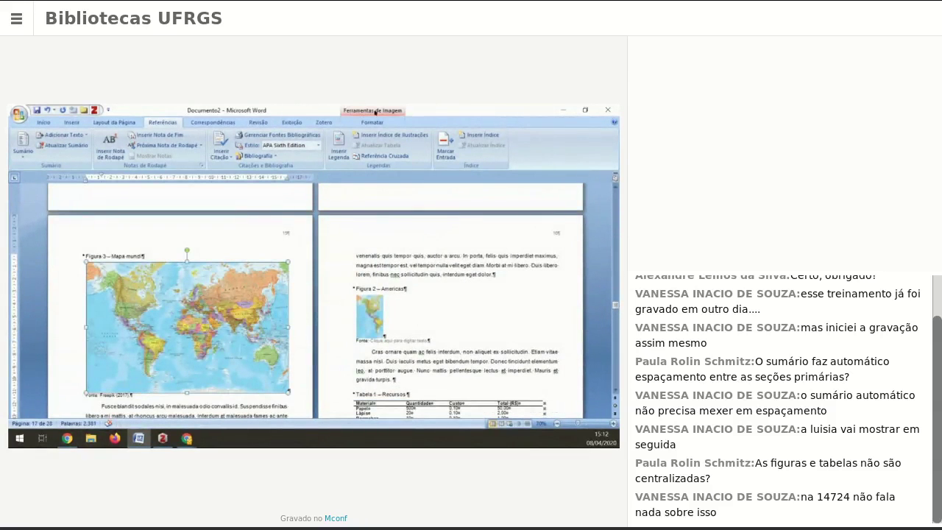
{"action": "left_click", "coordinate": [374, 121]}
{"action": "left_click", "coordinate": [542, 141]}
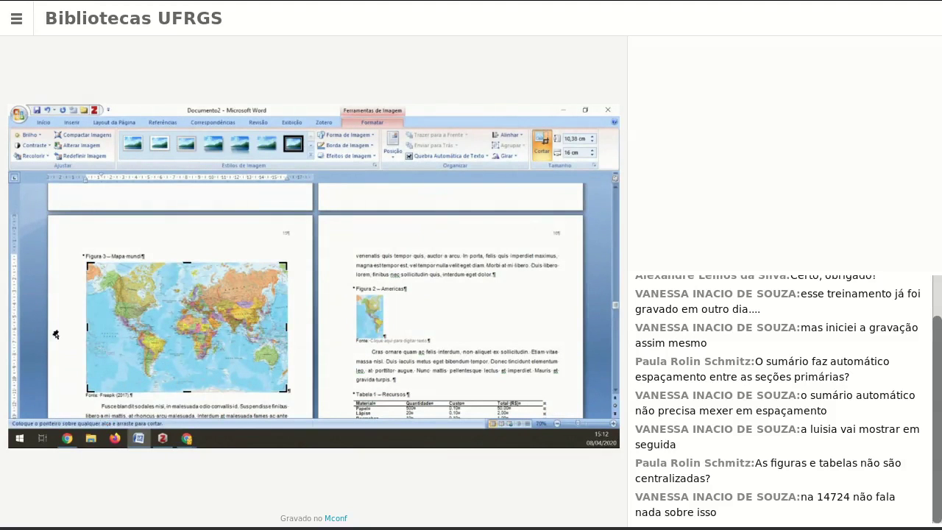
{"action": "left_click_drag", "start_coordinate": [87, 327], "coordinate": [236, 327]}
{"action": "left_click_drag", "start_coordinate": [111, 263], "coordinate": [126, 330]}
{"action": "key", "text": "Escape"}
{"action": "double_click", "coordinate": [134, 255]}
{"action": "type", "text": "oceania"}
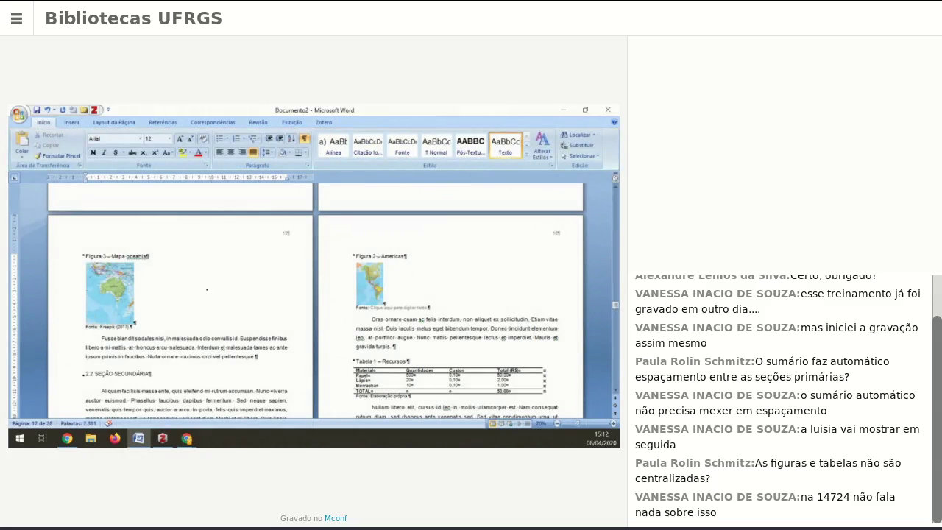
Select the body text from section 2.1 through section 2.5 and update its fields to renumber the figure captions and cross-references
{"action": "left_click", "coordinate": [94, 256]}
{"action": "scroll", "coordinate": [235, 331], "scroll_direction": "up", "scroll_amount": 10}
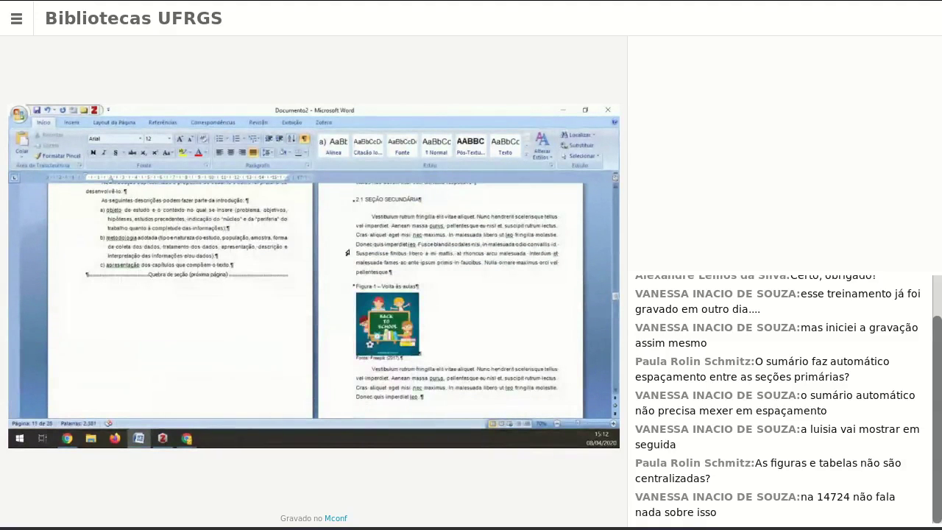
{"action": "left_click", "coordinate": [339, 206]}
{"action": "scroll", "coordinate": [335, 279], "scroll_direction": "down", "scroll_amount": 5}
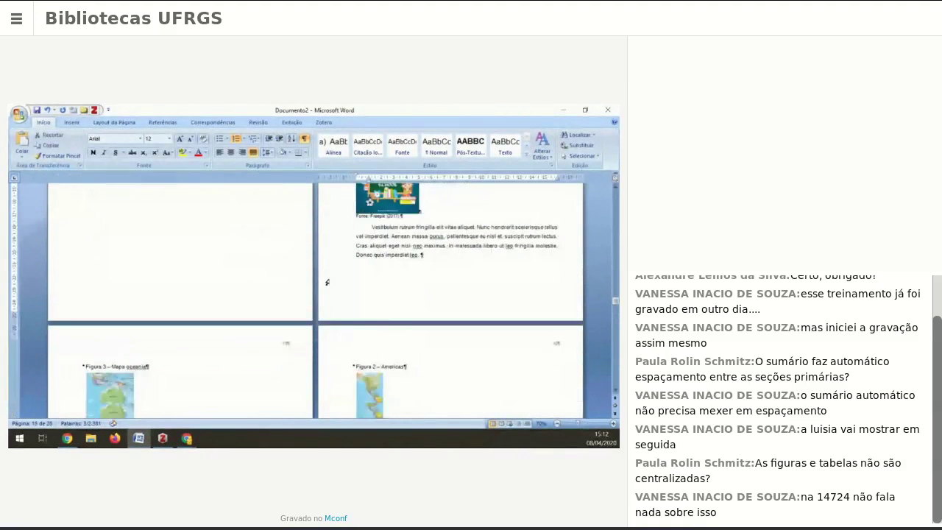
{"action": "scroll", "coordinate": [327, 282], "scroll_direction": "down", "scroll_amount": 5}
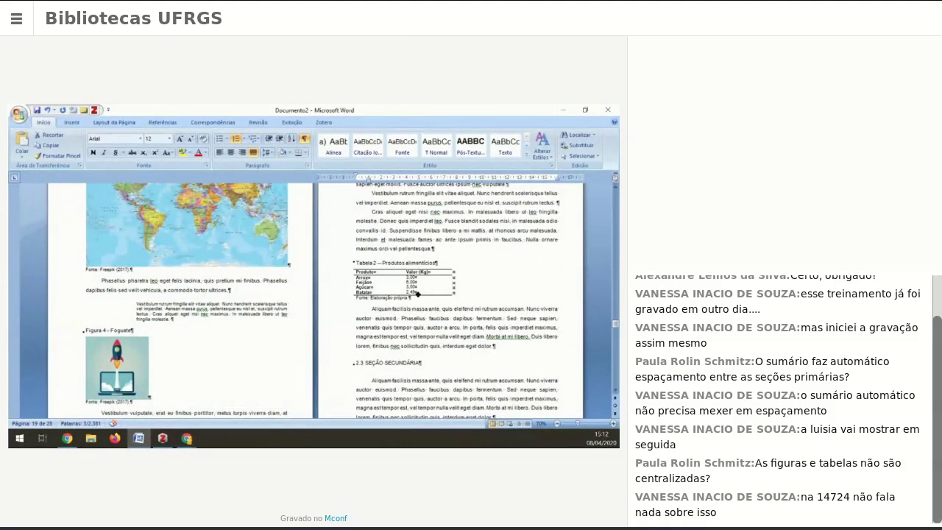
{"action": "scroll", "coordinate": [418, 293], "scroll_direction": "down", "scroll_amount": 5}
{"action": "scroll", "coordinate": [421, 300], "scroll_direction": "up", "scroll_amount": 1}
{"action": "key", "text": "ctrl+a"}
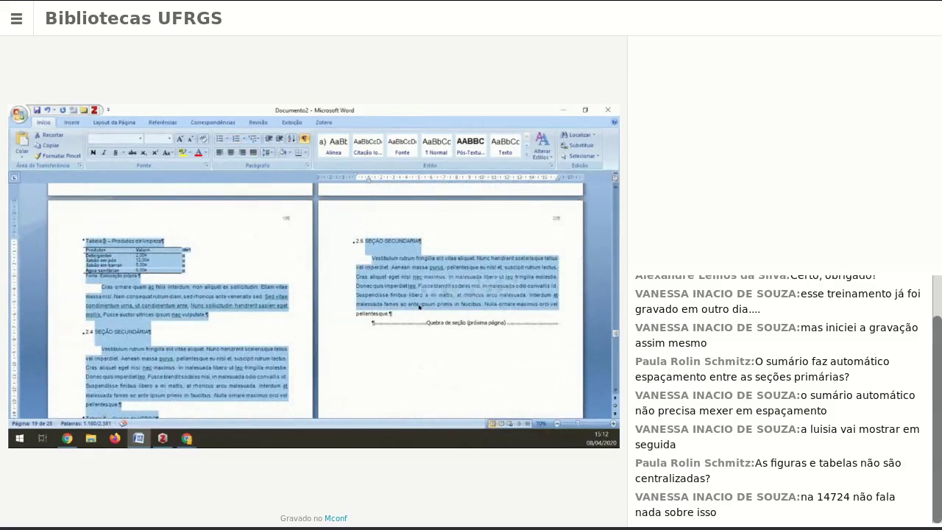
{"action": "scroll", "coordinate": [418, 307], "scroll_direction": "up", "scroll_amount": 10}
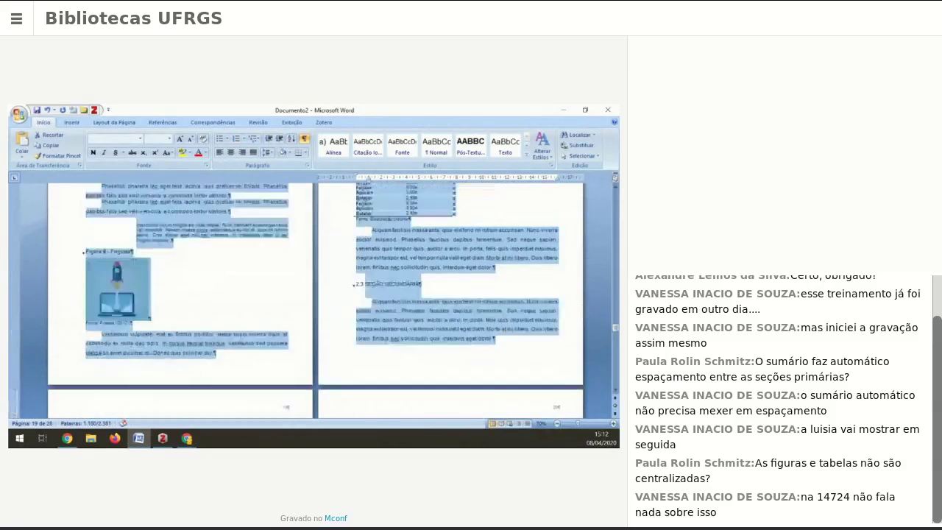
{"action": "scroll", "coordinate": [417, 310], "scroll_direction": "up", "scroll_amount": 3}
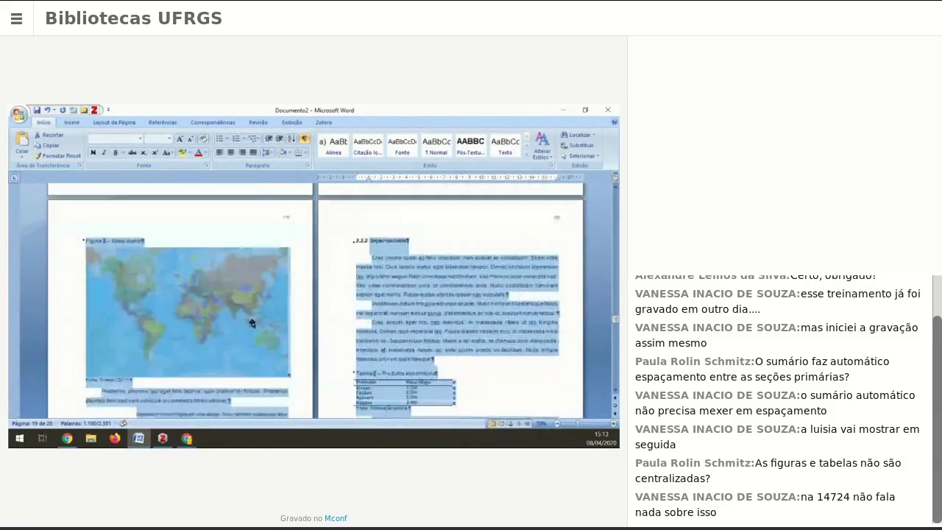
{"action": "scroll", "coordinate": [206, 351], "scroll_direction": "up", "scroll_amount": 5}
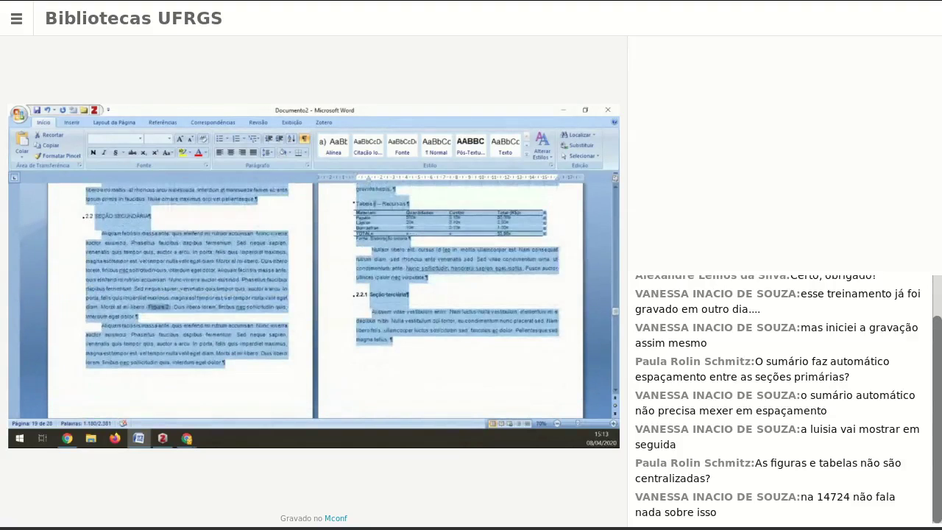
{"action": "scroll", "coordinate": [130, 382], "scroll_direction": "up", "scroll_amount": 3}
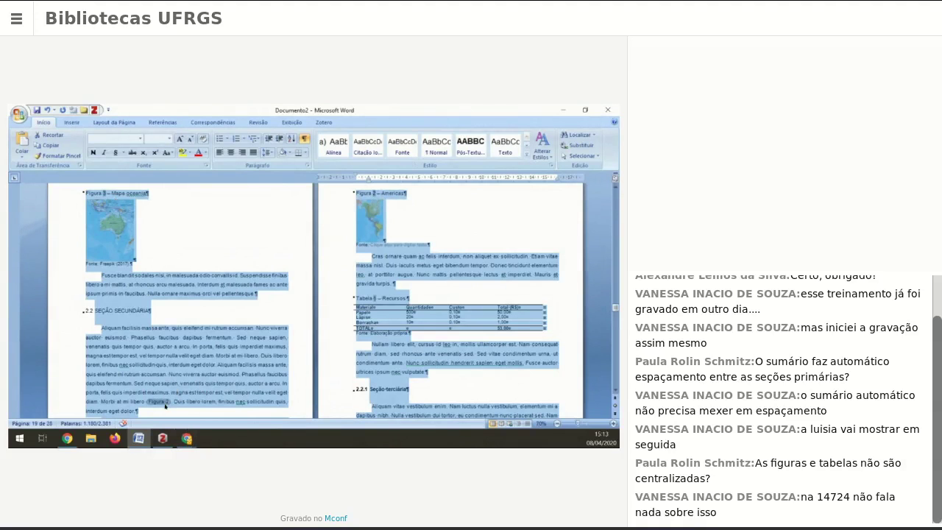
{"action": "right_click", "coordinate": [179, 382]}
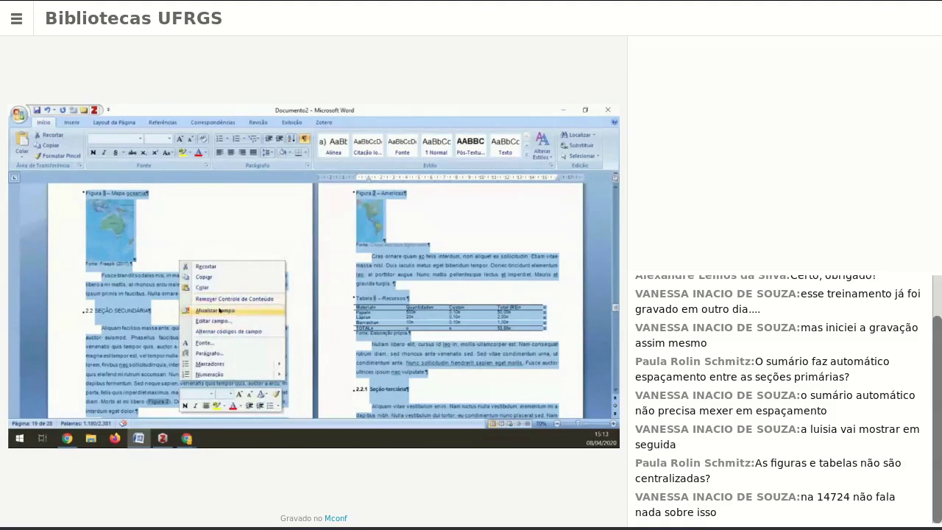
{"action": "left_click", "coordinate": [220, 311]}
{"action": "key", "text": "ctrl+a"}
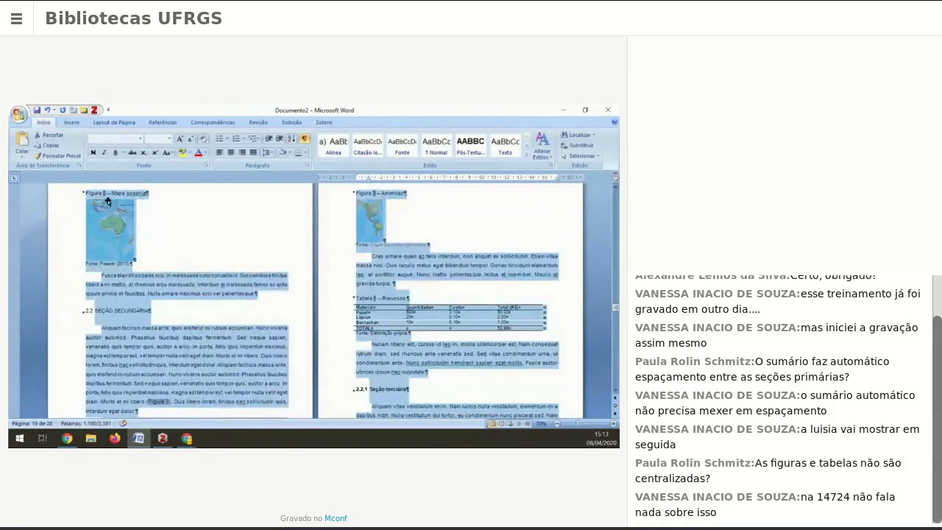
{"action": "left_click", "coordinate": [170, 336]}
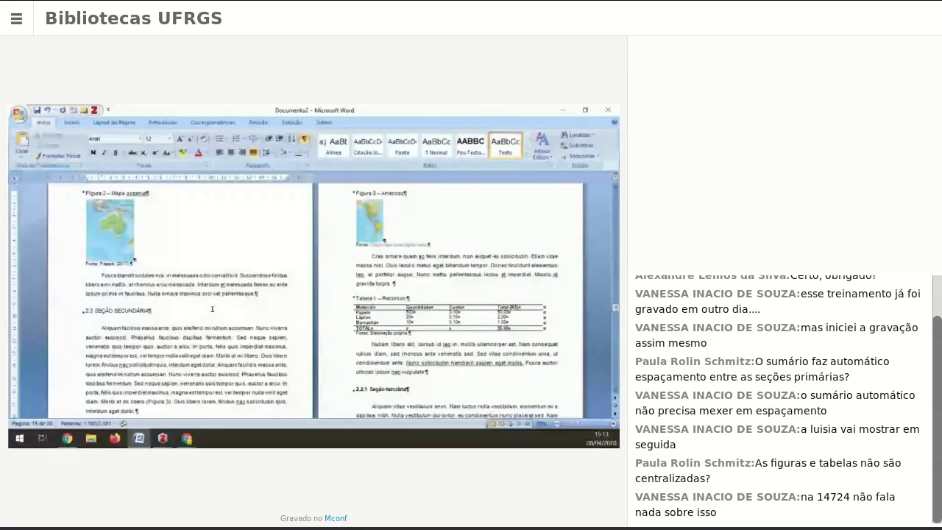
Insert a cross-reference to the "Figura 2 – Mapa oceania" caption, name and number only, at the end of the paragraph below Figura 1
{"action": "scroll", "coordinate": [271, 293], "scroll_direction": "up", "scroll_amount": 5}
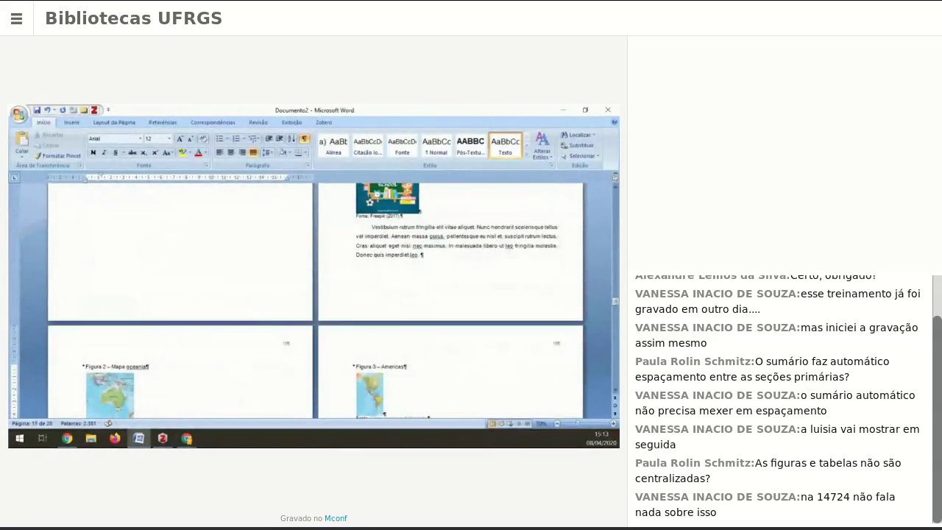
{"action": "left_click", "coordinate": [420, 255]}
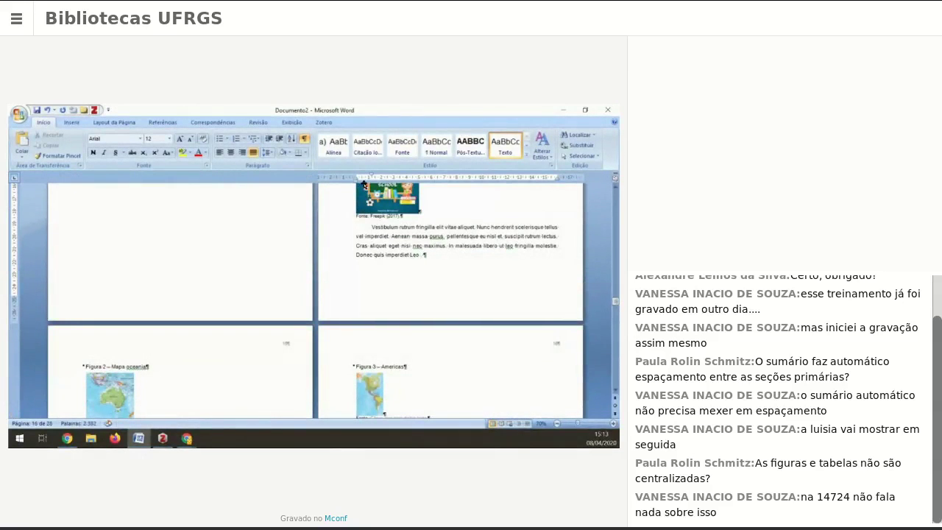
{"action": "left_click", "coordinate": [163, 122]}
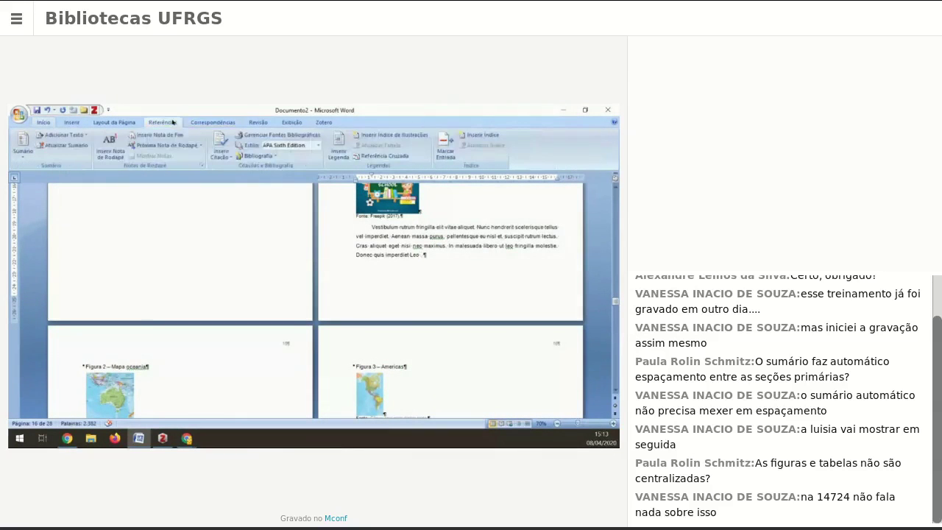
{"action": "left_click", "coordinate": [373, 156]}
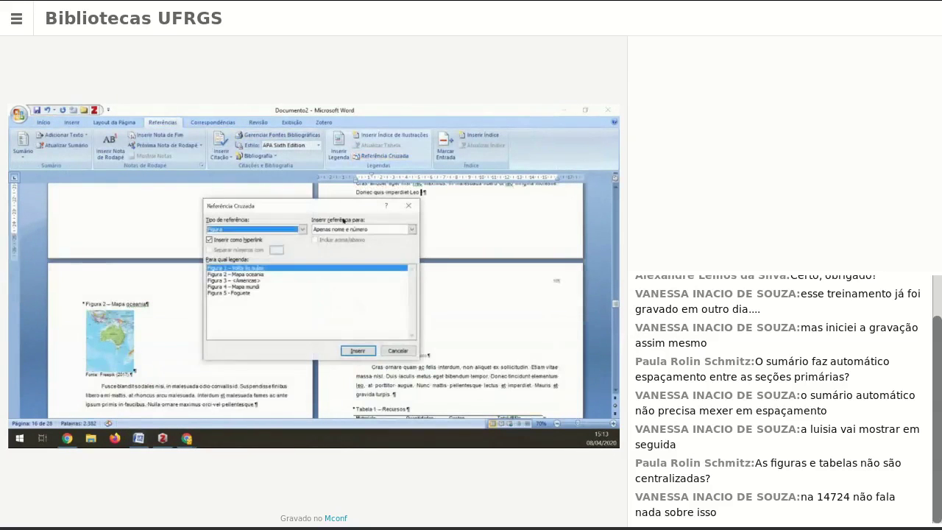
{"action": "left_click", "coordinate": [232, 275]}
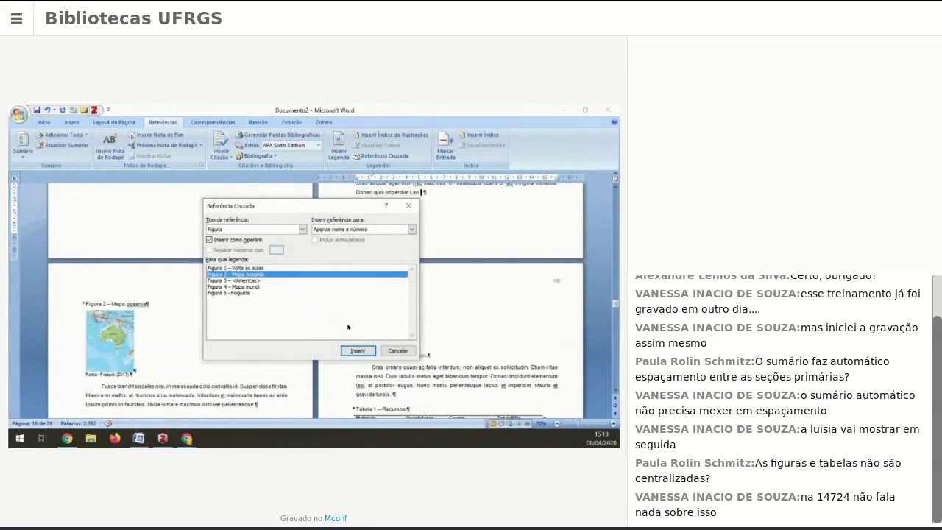
{"action": "left_click", "coordinate": [360, 349]}
{"action": "left_click", "coordinate": [390, 349]}
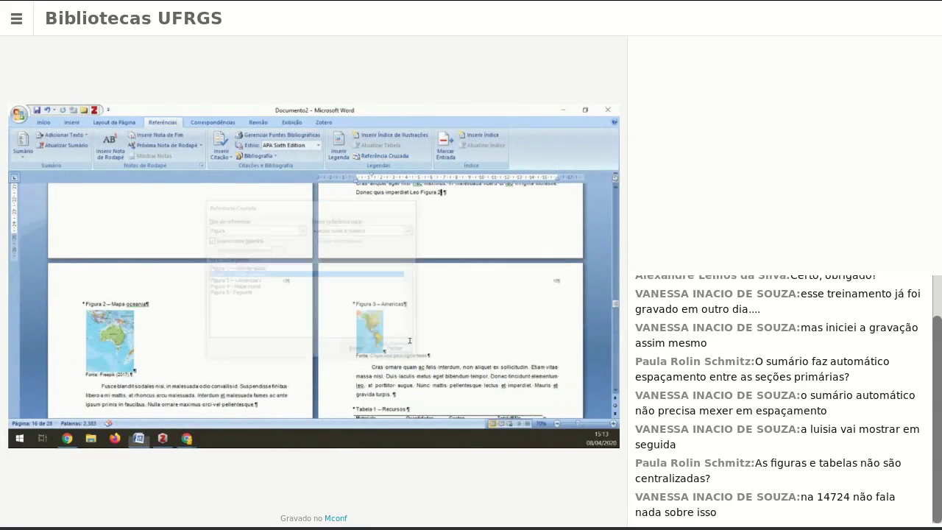
Enclose the new Figura 2 cross-reference in parentheses and end the sentence with a period
{"action": "scroll", "coordinate": [409, 340], "scroll_direction": "up", "scroll_amount": 1}
{"action": "left_click", "coordinate": [421, 224]}
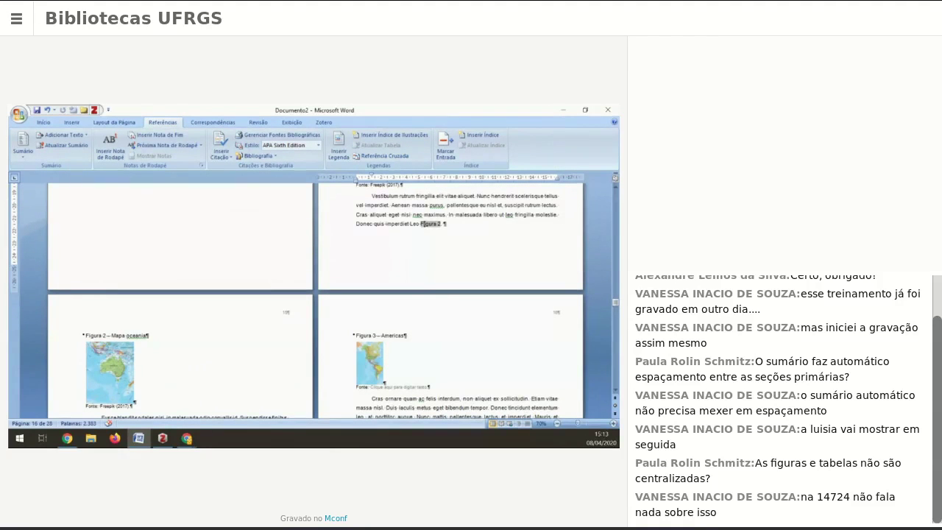
{"action": "type", "text": "("}
{"action": "key", "text": "End"}
{"action": "type", "text": ")."}
Copy the Recursos table with its caption and source line, and paste it directly below the section 2.5 heading
{"action": "scroll", "coordinate": [436, 293], "scroll_direction": "down", "scroll_amount": 4}
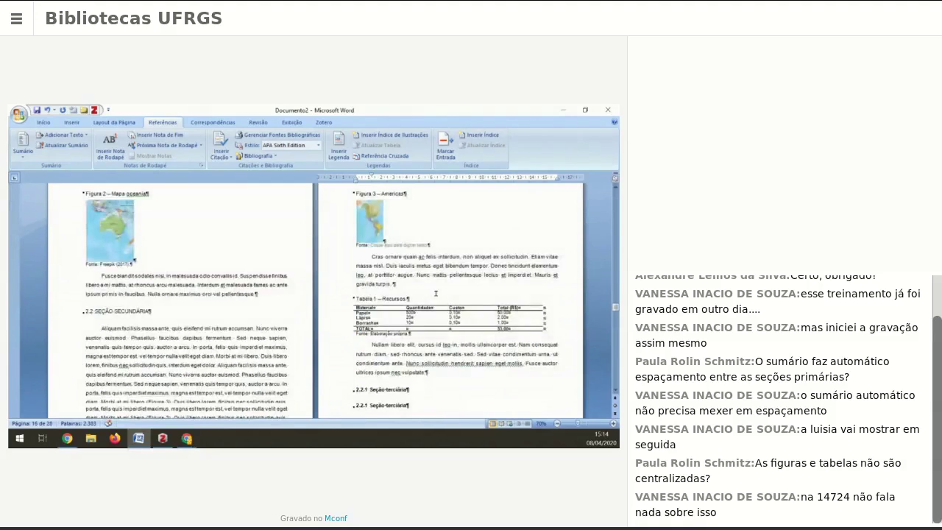
{"action": "scroll", "coordinate": [436, 294], "scroll_direction": "up", "scroll_amount": 3}
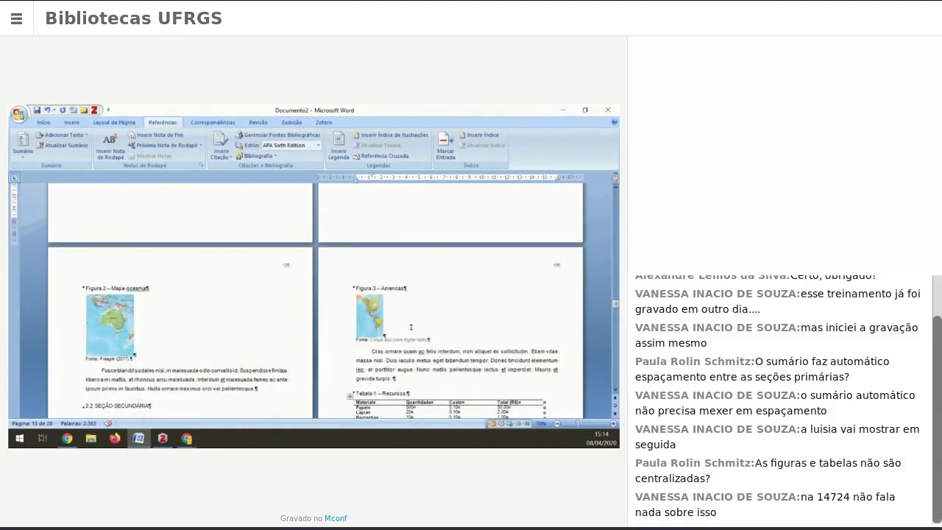
{"action": "scroll", "coordinate": [415, 361], "scroll_direction": "down", "scroll_amount": 3}
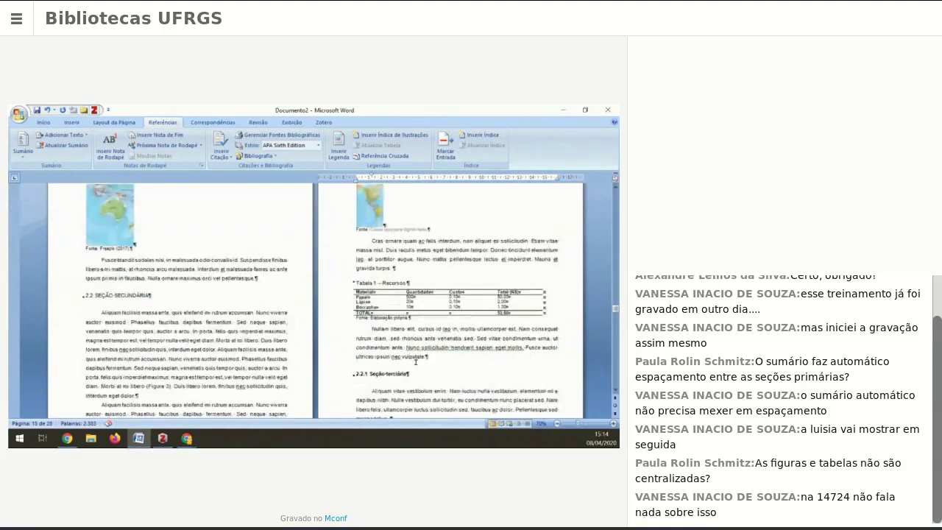
{"action": "left_click_drag", "start_coordinate": [326, 320], "coordinate": [332, 284]}
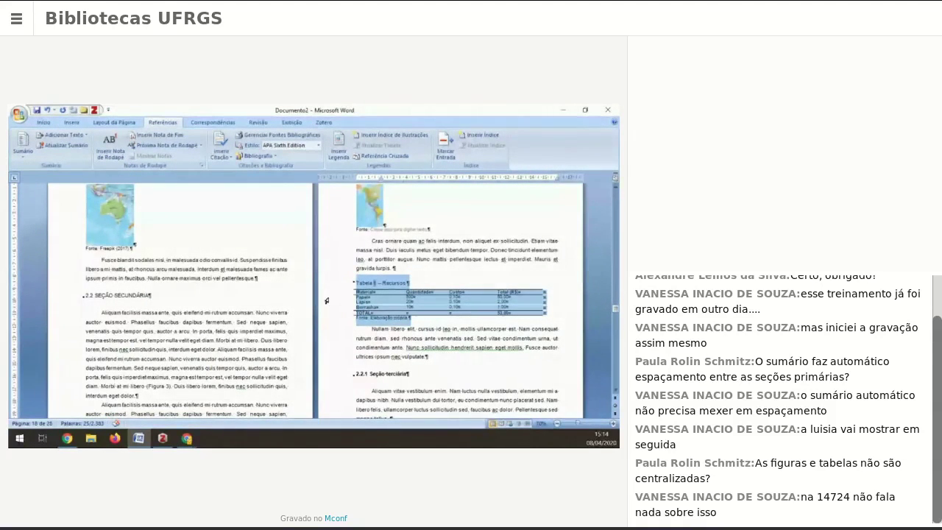
{"action": "scroll", "coordinate": [346, 339], "scroll_direction": "down", "scroll_amount": 6}
{"action": "scroll", "coordinate": [355, 345], "scroll_direction": "down", "scroll_amount": 8}
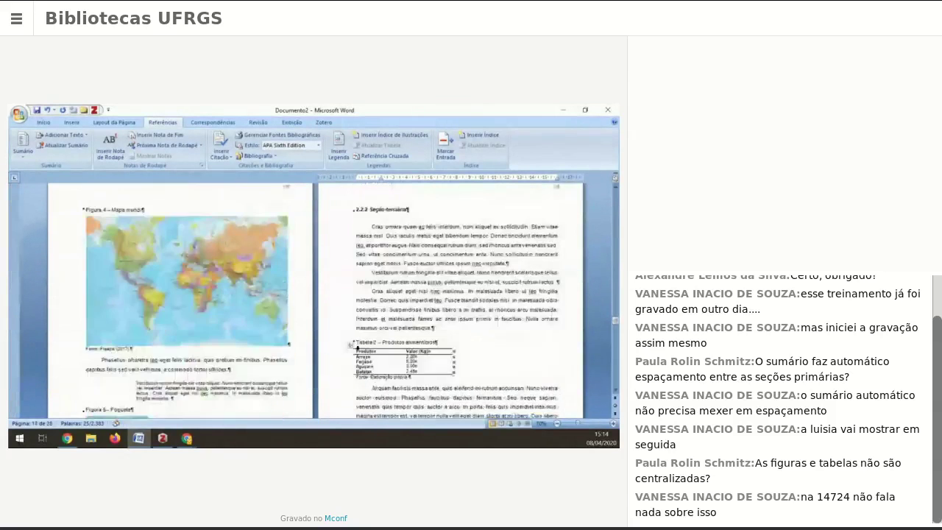
{"action": "scroll", "coordinate": [349, 370], "scroll_direction": "down", "scroll_amount": 3}
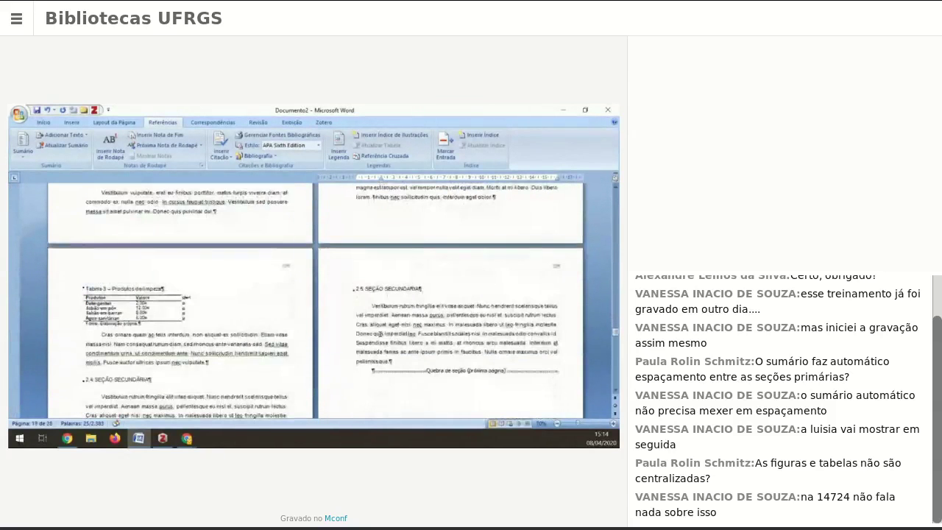
{"action": "key", "text": "ctrl+v"}
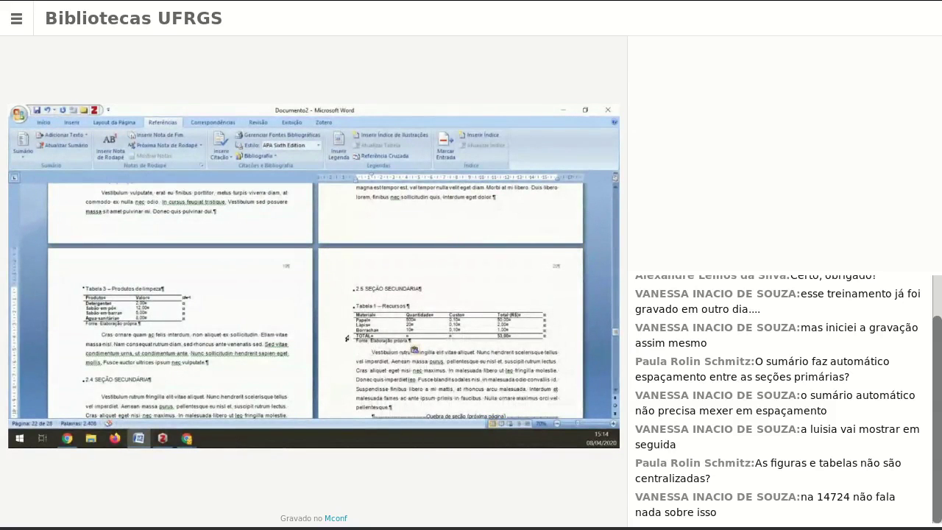
Select everything from the original Recursos table through its pasted copy in section 2.5 and update the fields to renumber the table captions
{"action": "left_click", "coordinate": [342, 341]}
{"action": "scroll", "coordinate": [338, 367], "scroll_direction": "up", "scroll_amount": 15}
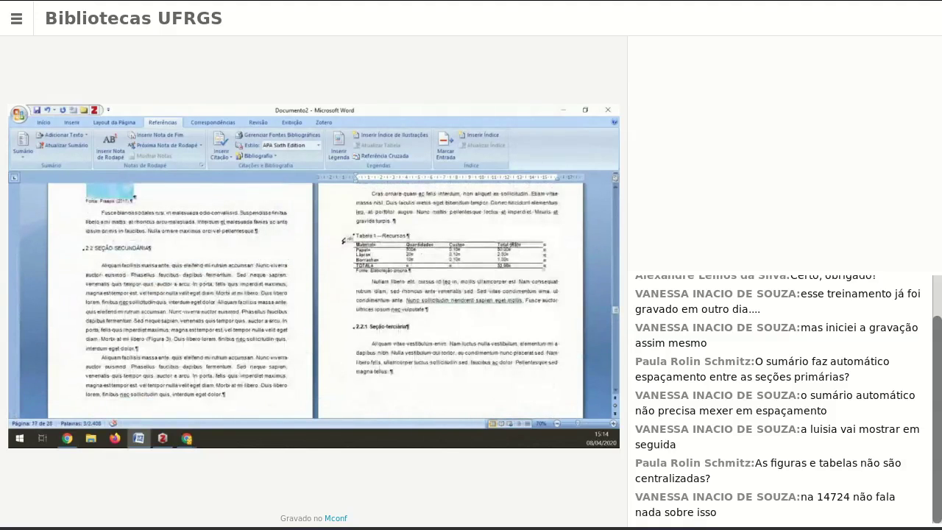
{"action": "left_click", "coordinate": [341, 239], "text": "shift"}
{"action": "scroll", "coordinate": [339, 247], "scroll_direction": "down", "scroll_amount": 4}
{"action": "scroll", "coordinate": [339, 253], "scroll_direction": "down", "scroll_amount": 8}
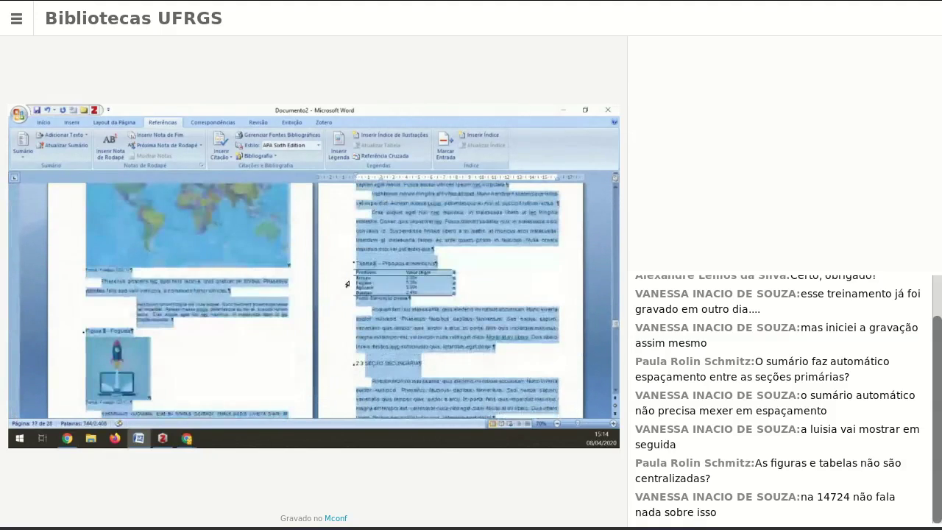
{"action": "scroll", "coordinate": [348, 293], "scroll_direction": "down", "scroll_amount": 3}
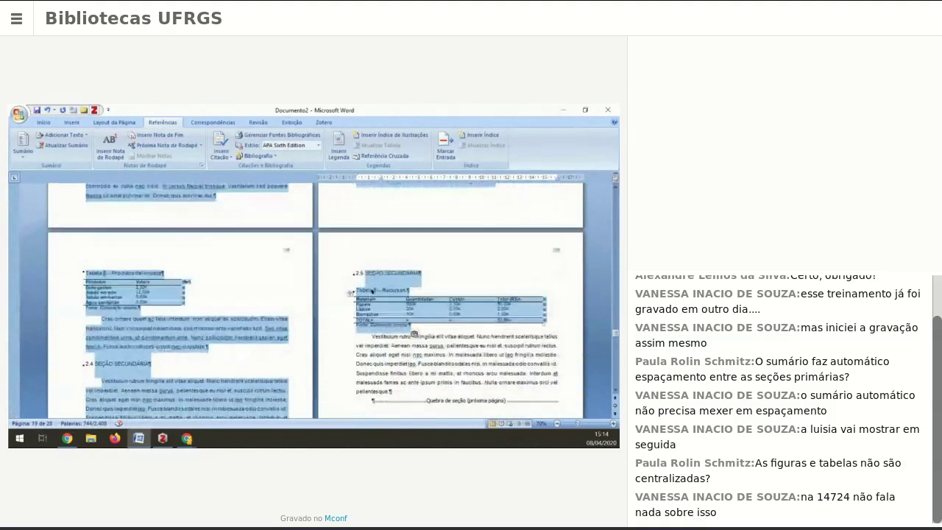
{"action": "right_click", "coordinate": [372, 291]}
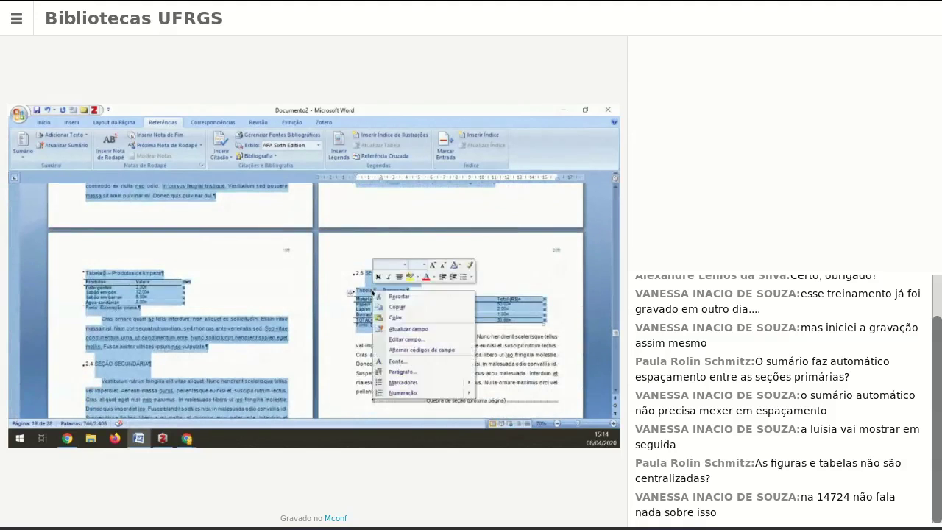
{"action": "left_click", "coordinate": [405, 329]}
{"action": "scroll", "coordinate": [340, 330], "scroll_direction": "down", "scroll_amount": 3}
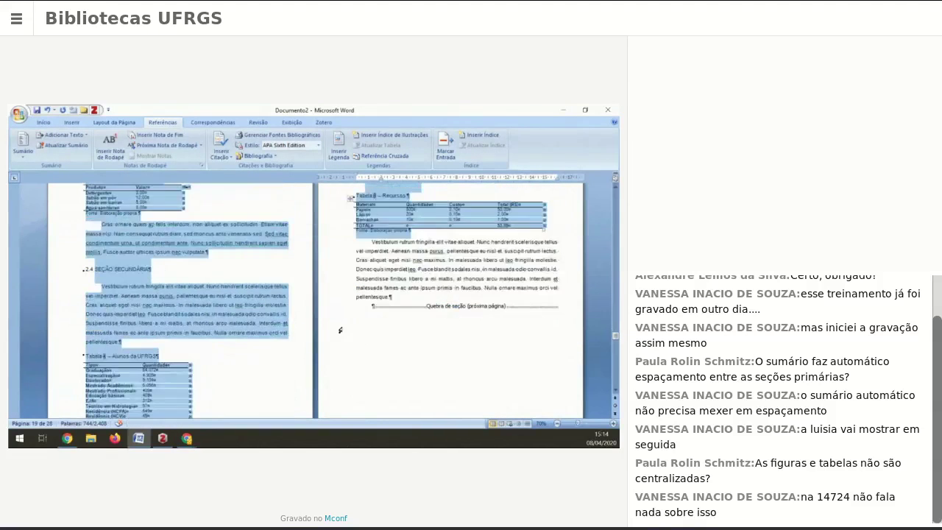
{"action": "scroll", "coordinate": [242, 342], "scroll_direction": "up", "scroll_amount": 2}
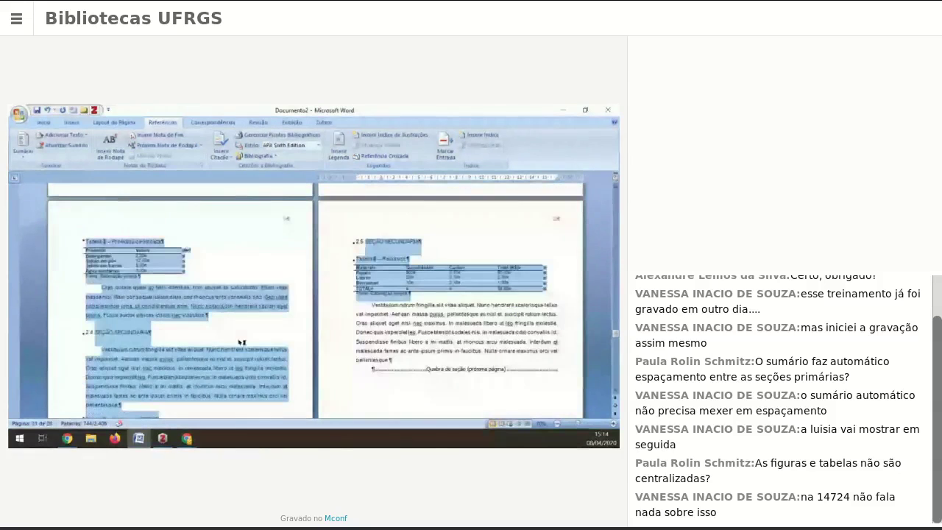
{"action": "left_click", "coordinate": [378, 312]}
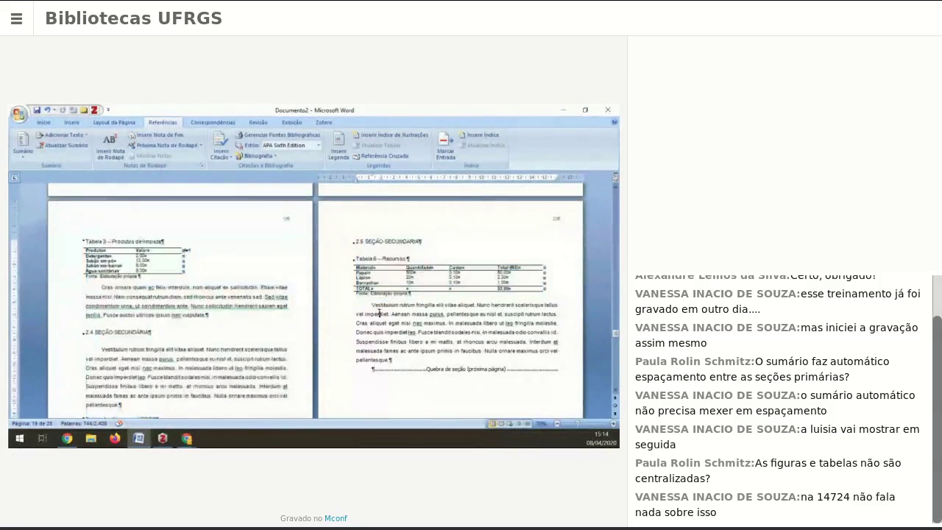
Highlight the pasted Recursos table with its caption and source, followed by the source line and the caption separately
{"action": "left_click_drag", "start_coordinate": [430, 294], "coordinate": [355, 259]}
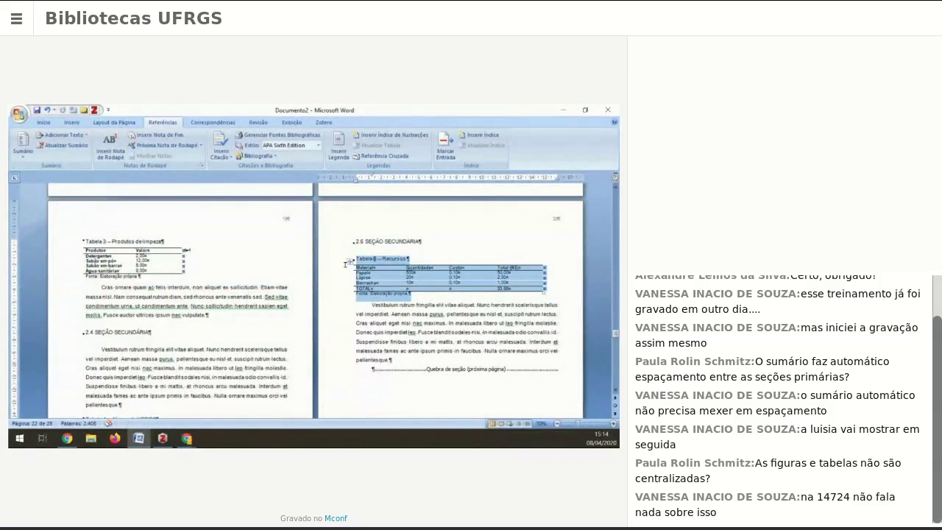
{"action": "left_click", "coordinate": [340, 303]}
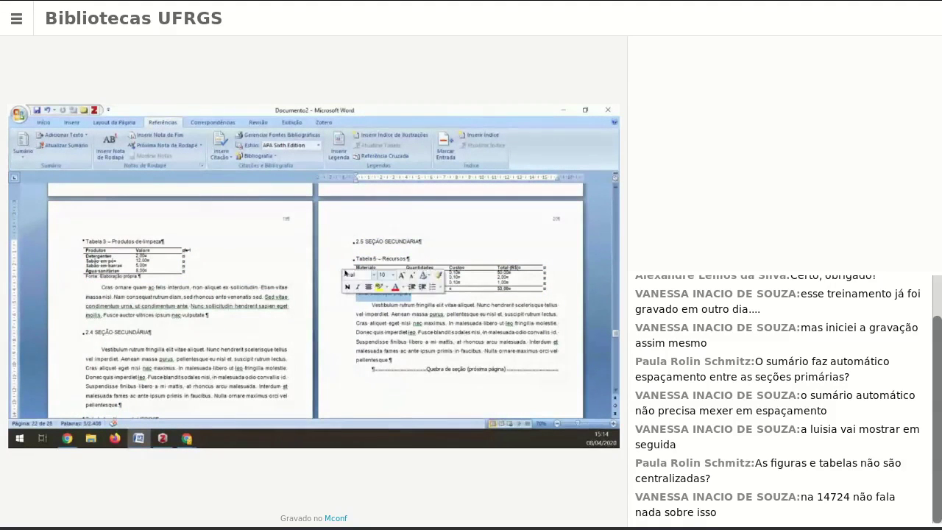
{"action": "left_click", "coordinate": [335, 262]}
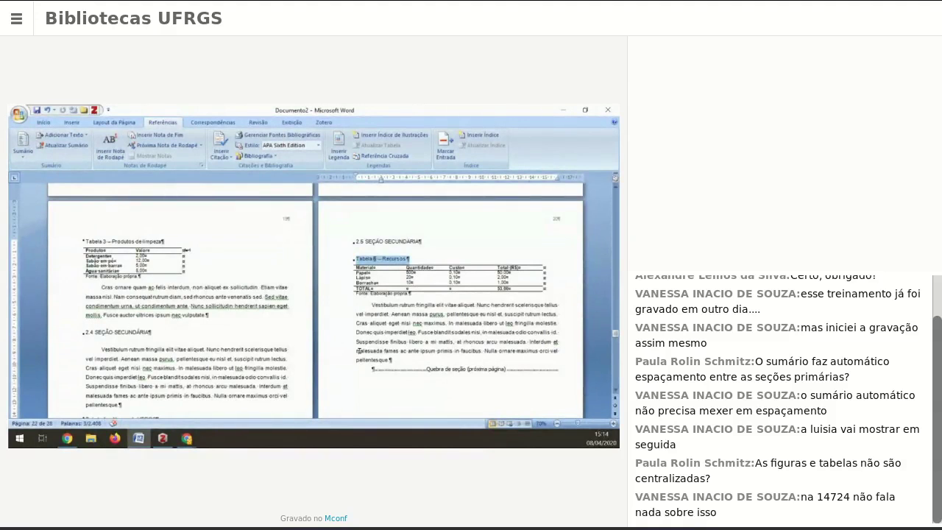
Split the section 2.5 paragraph after "Donec quis imperdiet leo." and insert a table with three columns and three rows there
{"action": "scroll", "coordinate": [359, 350], "scroll_direction": "down", "scroll_amount": 1}
{"action": "left_click", "coordinate": [420, 300]}
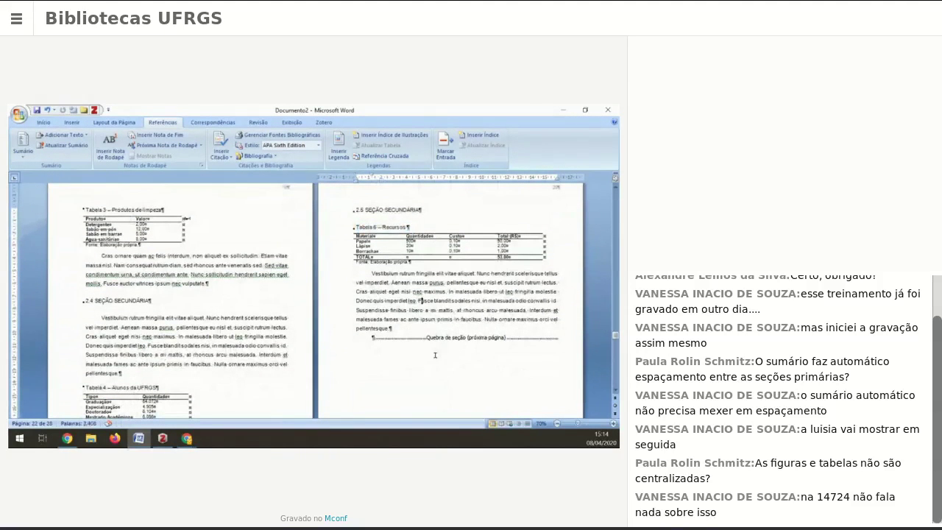
{"action": "key", "text": "Return"}
{"action": "key", "text": "Return"}
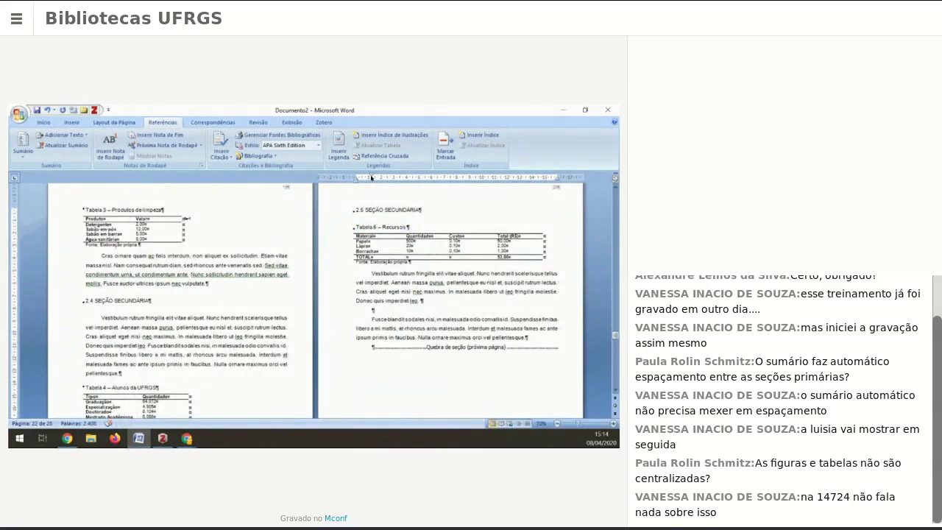
{"action": "left_click", "coordinate": [71, 122]}
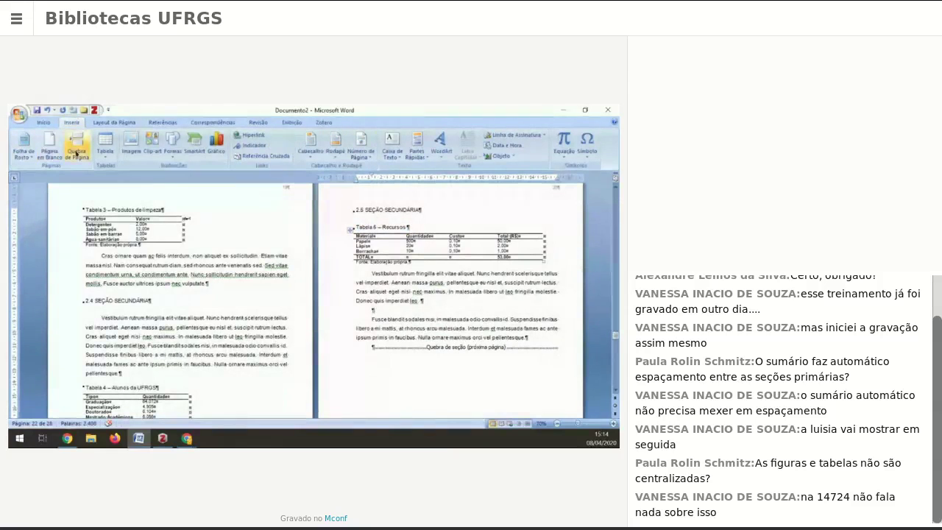
{"action": "left_click", "coordinate": [105, 143]}
{"action": "left_click", "coordinate": [126, 200]}
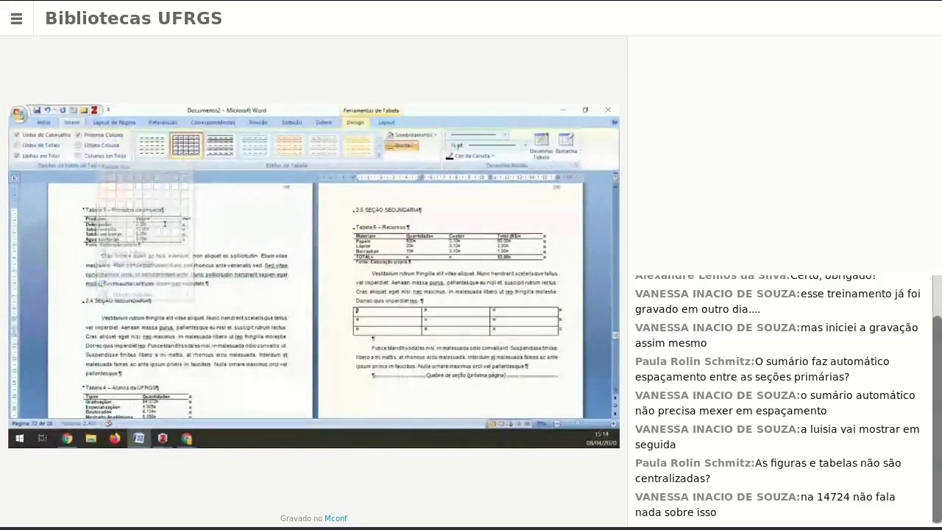
Fill the new table's header row with Tipo, Numero and Valor
{"action": "type", "text": "tipo"}
{"action": "key", "text": "Tab"}
{"action": "type", "text": "numero"}
{"action": "key", "text": "Tab"}
{"action": "type", "text": "Valor"}
{"action": "key", "text": "Tab"}
Fill the two rows below the header with Camisa, 20, 20,00 and Short, 20, 20,00
{"action": "type", "text": "c"}
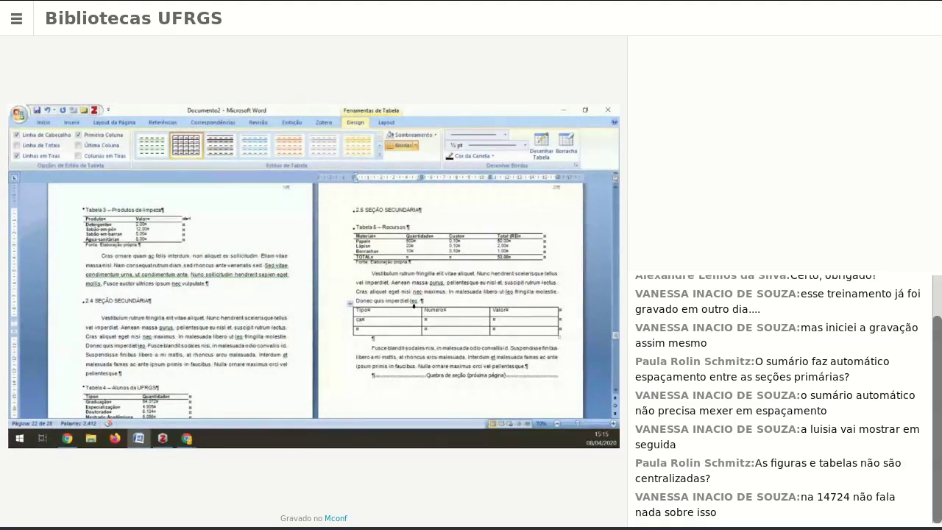
{"action": "type", "text": "amisa"}
{"action": "key", "text": "Tab"}
{"action": "type", "text": "20"}
{"action": "key", "text": "Tab"}
{"action": "type", "text": "20,00"}
{"action": "key", "text": "Tab"}
{"action": "type", "text": "sh"}
{"action": "type", "text": "20"}
{"action": "key", "text": "Tab"}
{"action": "type", "text": "20,00"}
Remove the left and right outer borders of the new table and apply the blue light-shading table style
{"action": "left_click", "coordinate": [350, 303]}
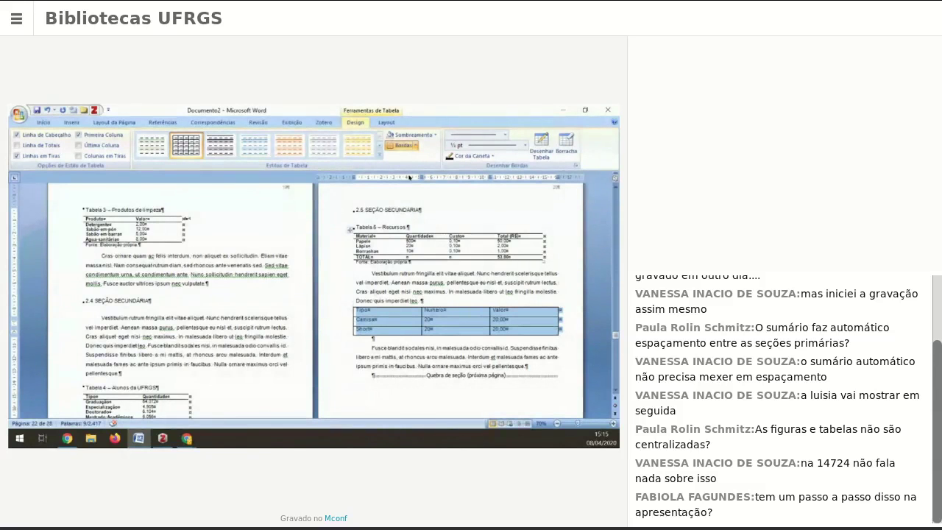
{"action": "left_click", "coordinate": [415, 145]}
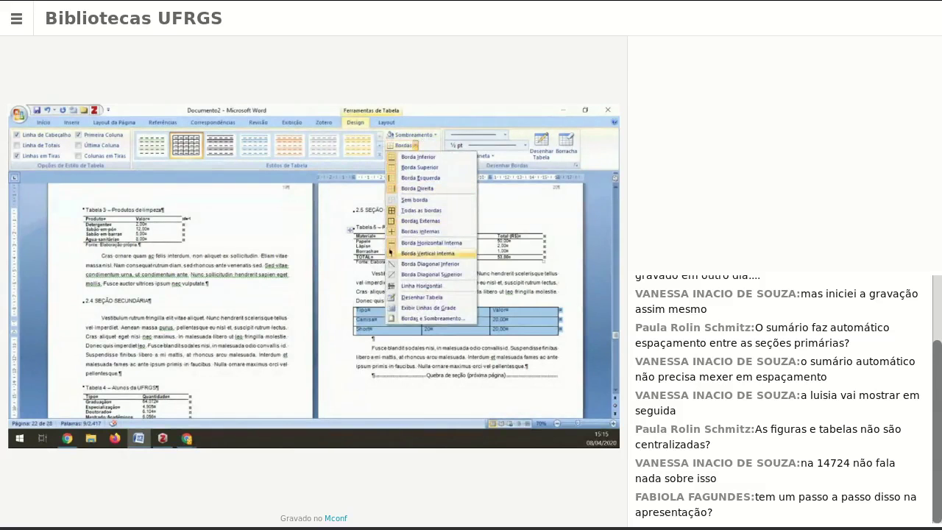
{"action": "left_click", "coordinate": [392, 177]}
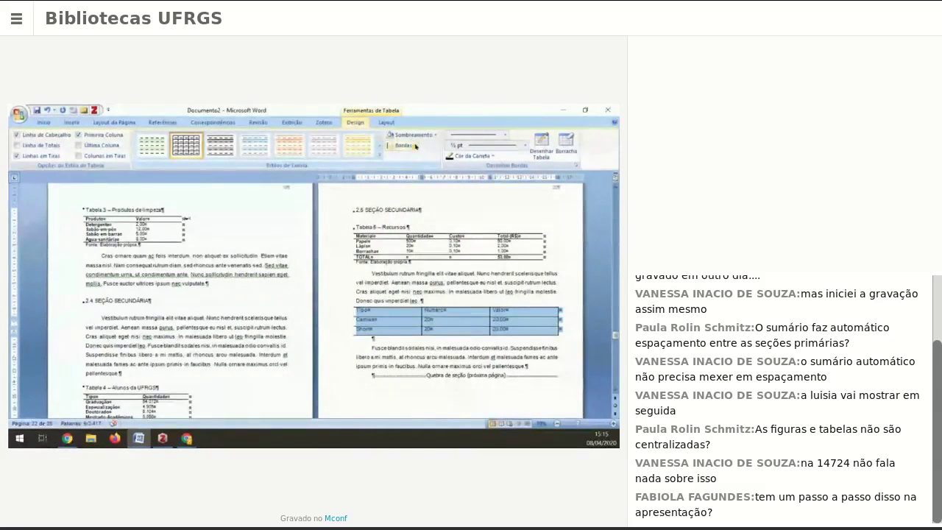
{"action": "left_click", "coordinate": [416, 146]}
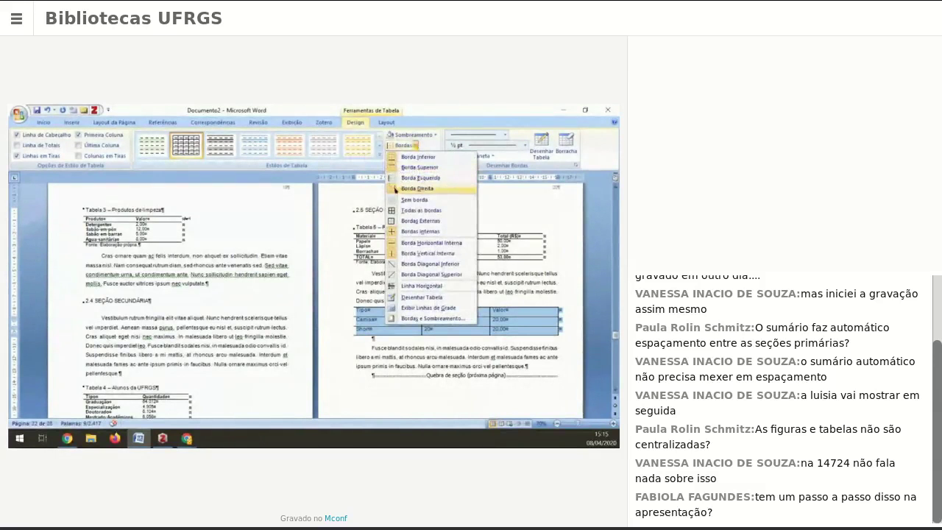
{"action": "left_click", "coordinate": [394, 189]}
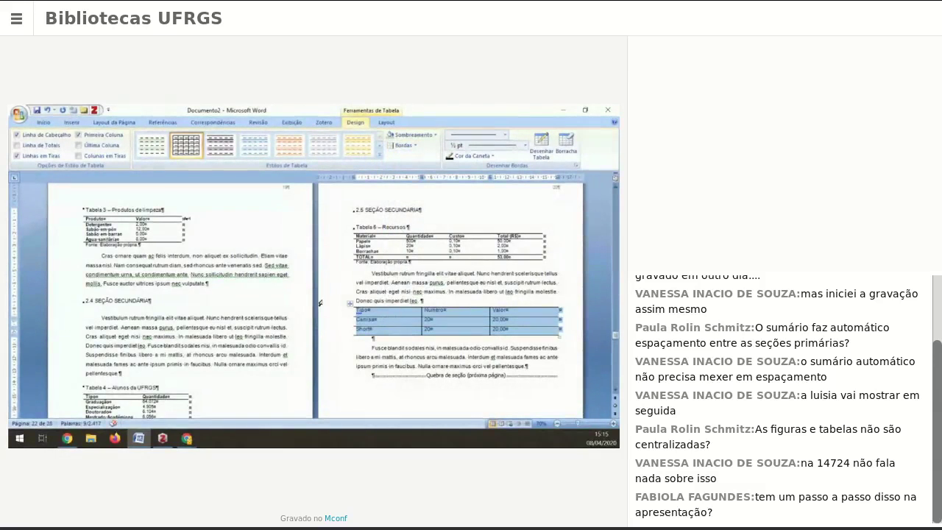
{"action": "left_click", "coordinate": [354, 302]}
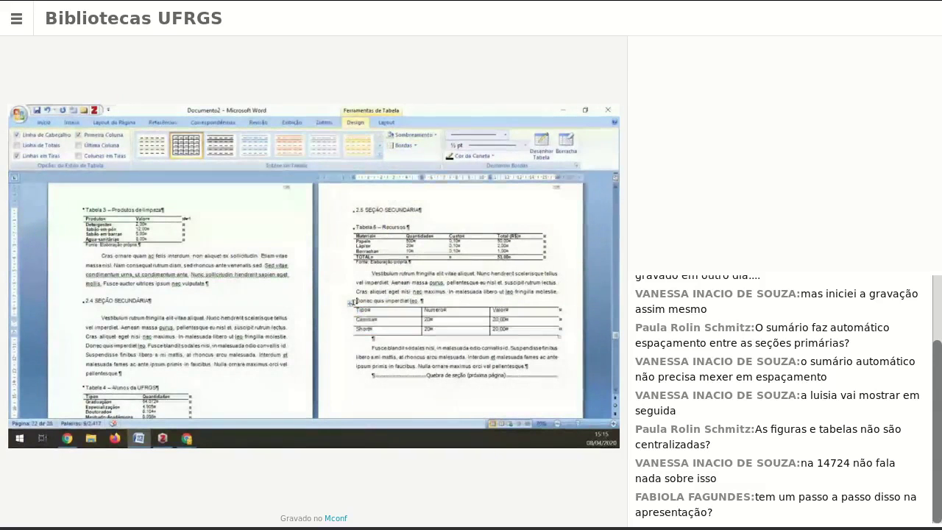
{"action": "left_click", "coordinate": [350, 302]}
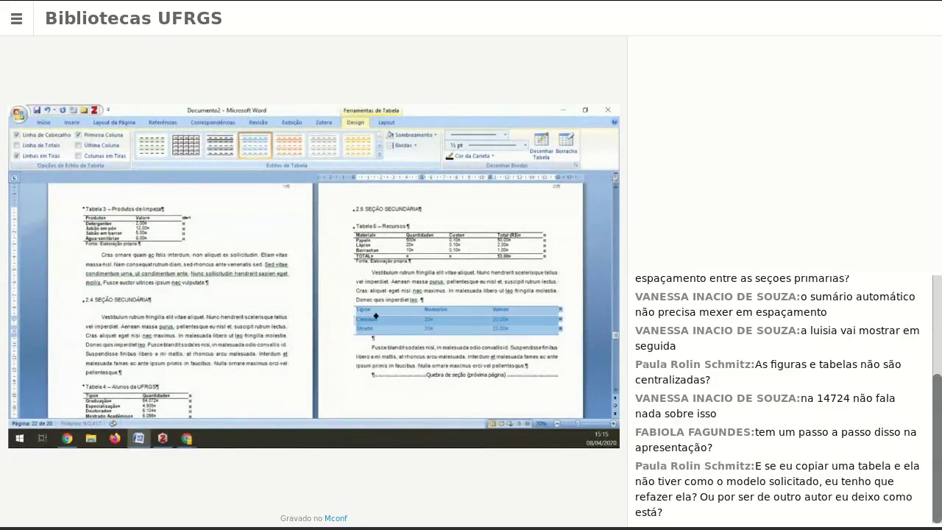
{"action": "left_click", "coordinate": [398, 356]}
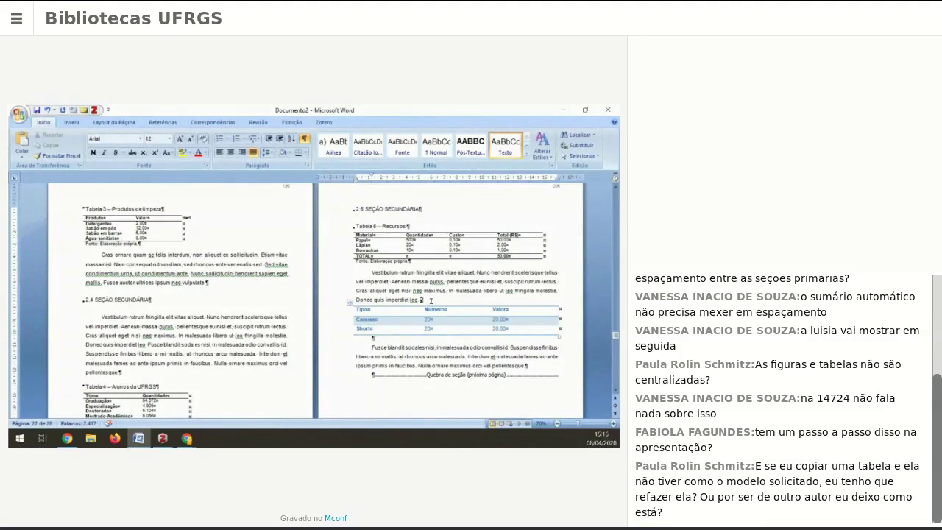
Paste a copy of the Recursos caption on a new line above the blue table and delete the leftover empty paragraph
{"action": "left_click", "coordinate": [431, 300]}
{"action": "key", "text": "Return"}
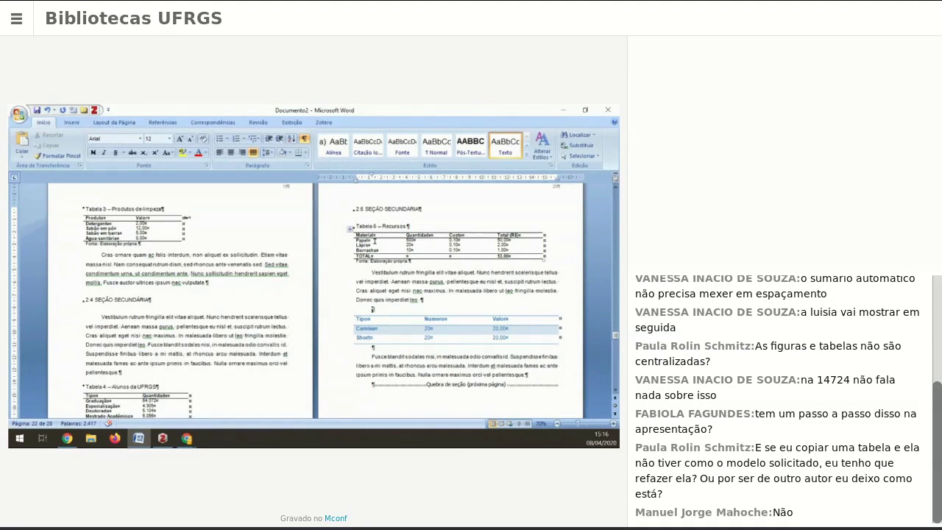
{"action": "left_click", "coordinate": [333, 229]}
{"action": "key", "text": "ctrl+c"}
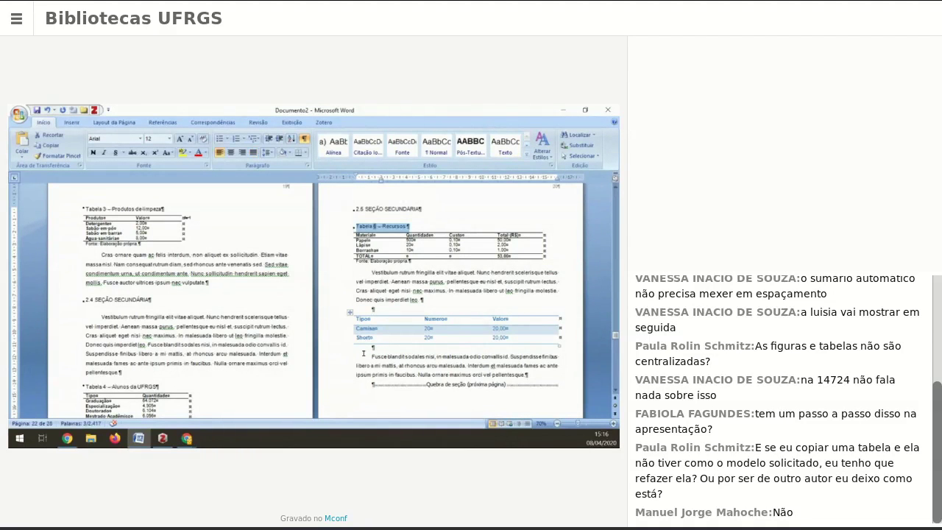
{"action": "left_click", "coordinate": [409, 330]}
{"action": "key", "text": "ctrl+b"}
{"action": "type", "text": "v"}
{"action": "left_click", "coordinate": [442, 359]}
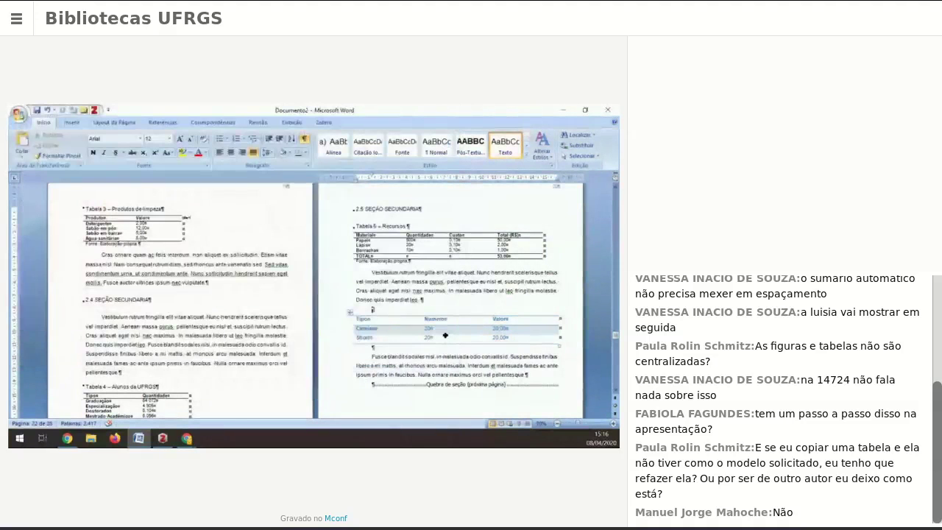
{"action": "key", "text": "ctrl+v"}
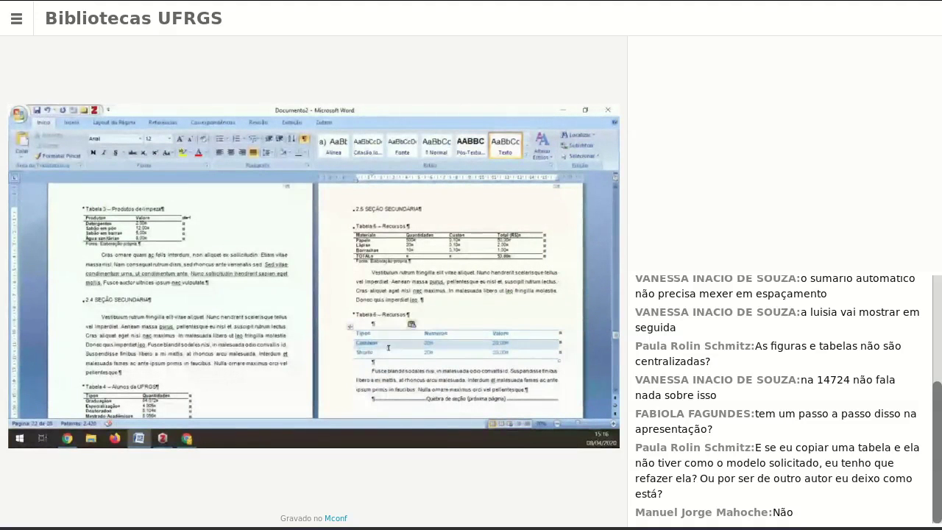
{"action": "key", "text": "Delete"}
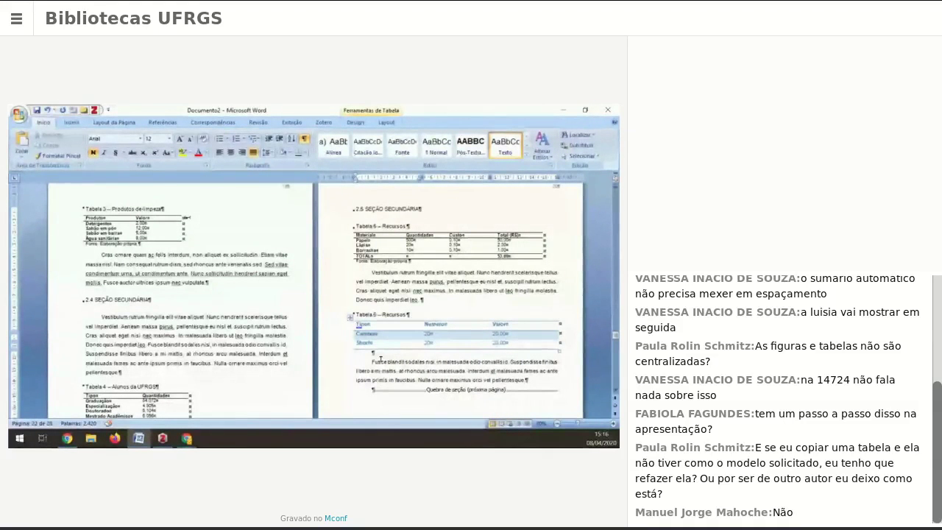
{"action": "mouse_move", "coordinate": [363, 352]}
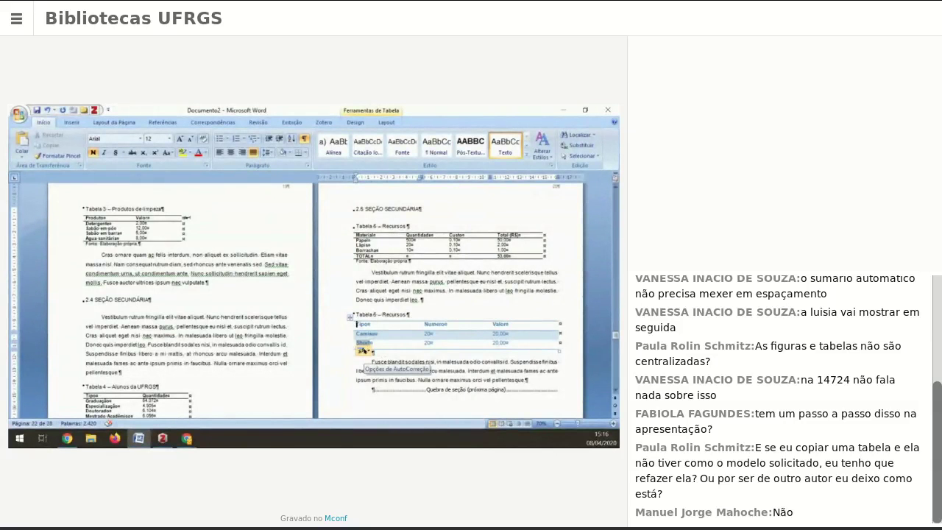
{"action": "scroll", "coordinate": [363, 352], "scroll_direction": "up", "scroll_amount": 2}
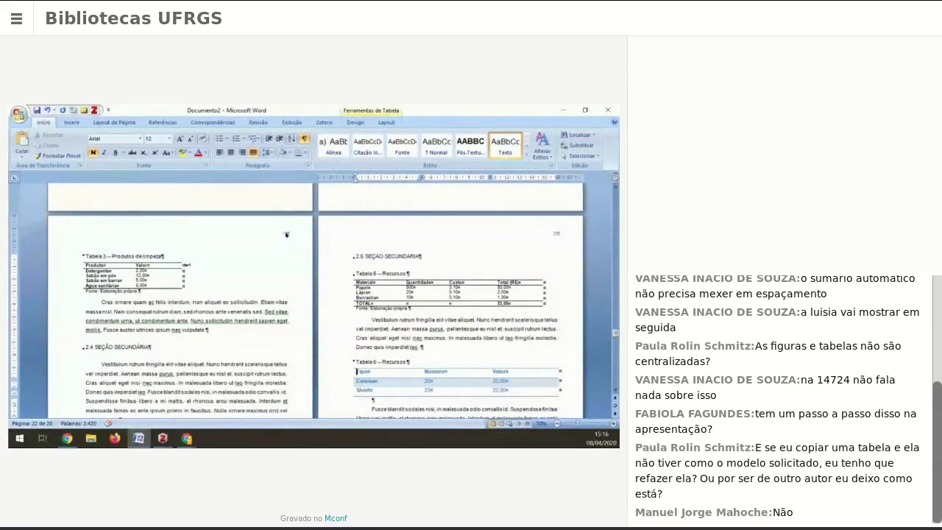
{"action": "scroll", "coordinate": [284, 246], "scroll_direction": "down", "scroll_amount": 1}
{"action": "scroll", "coordinate": [280, 252], "scroll_direction": "down", "scroll_amount": 2}
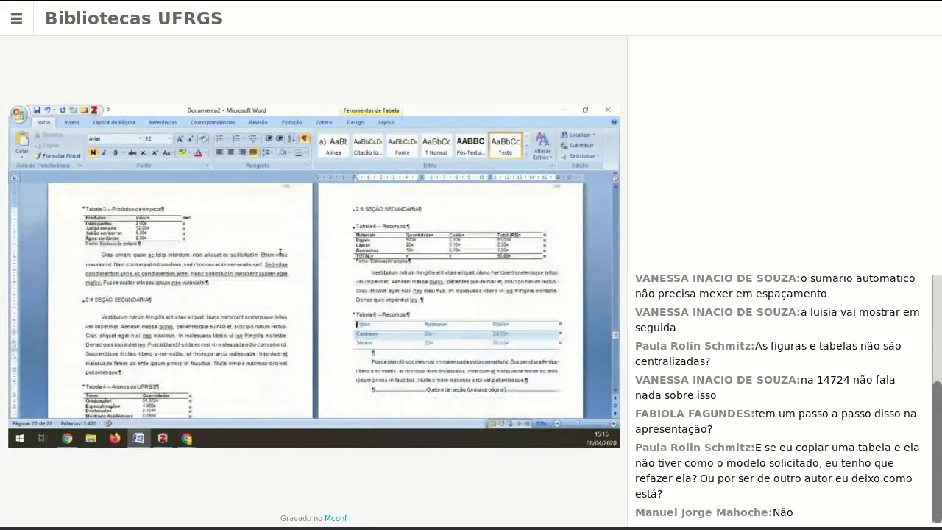
{"action": "scroll", "coordinate": [281, 255], "scroll_direction": "up", "scroll_amount": 2}
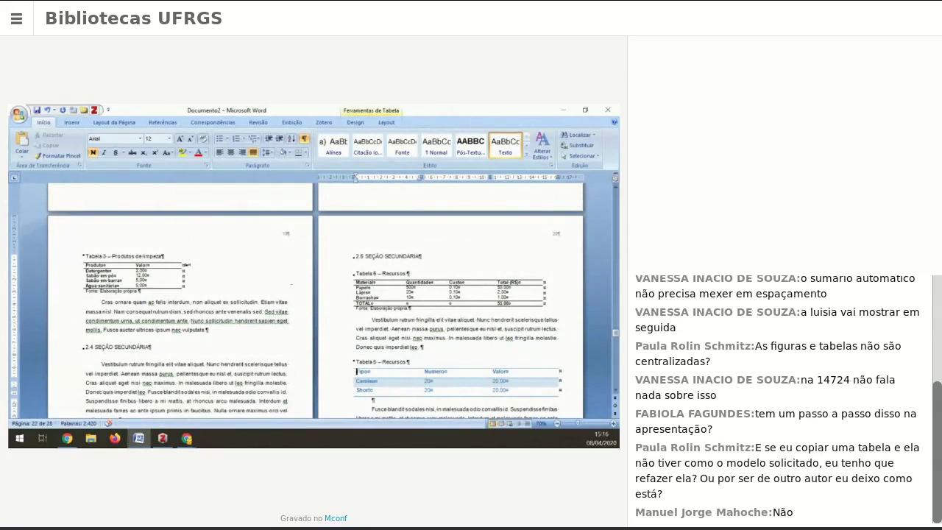
{"action": "scroll", "coordinate": [356, 372], "scroll_direction": "down", "scroll_amount": 2}
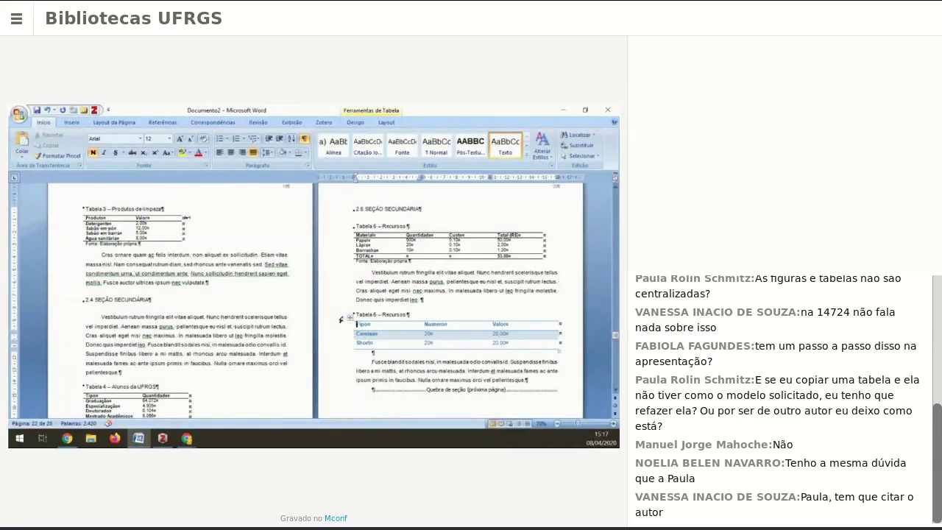
Enlarge the Alunos da UFRGS table and highlight the cited institution and the words "Adaptação de" in its source line
{"action": "left_click", "coordinate": [340, 318]}
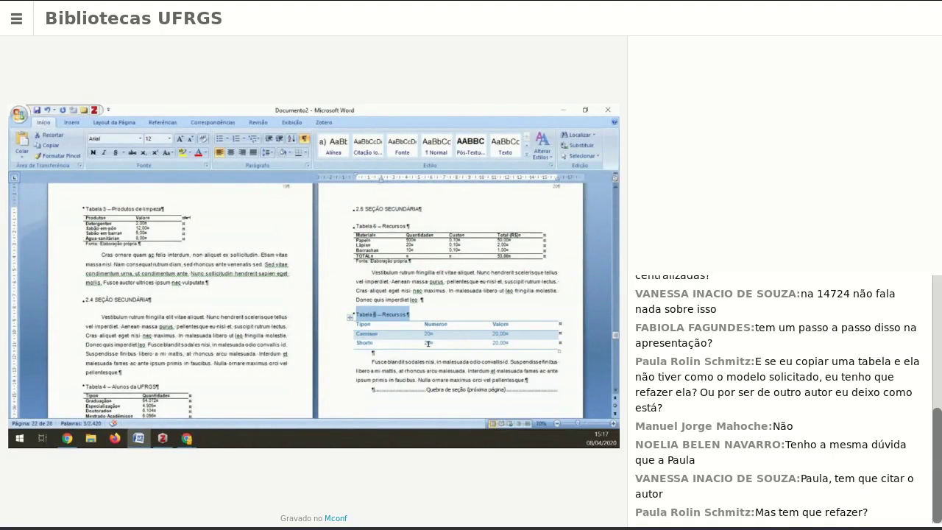
{"action": "scroll", "coordinate": [427, 344], "scroll_direction": "down", "scroll_amount": 1}
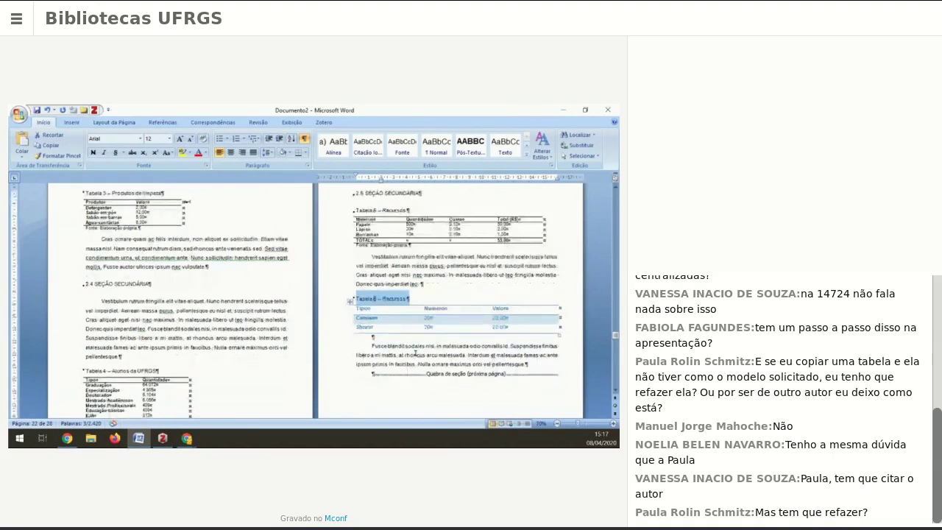
{"action": "scroll", "coordinate": [429, 338], "scroll_direction": "down", "scroll_amount": 5}
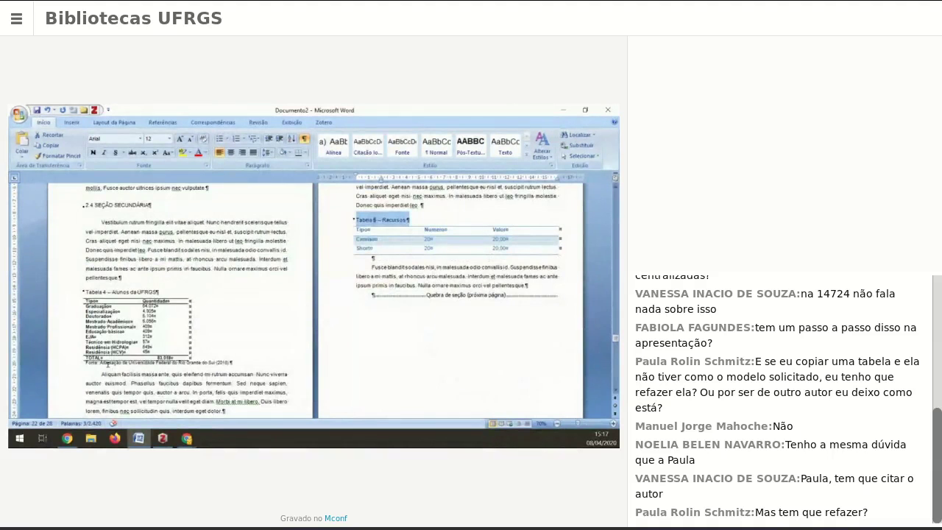
{"action": "left_click_drag", "start_coordinate": [107, 364], "coordinate": [162, 357]}
{"action": "scroll", "coordinate": [207, 378], "scroll_direction": "up", "scroll_amount": 3}
{"action": "scroll", "coordinate": [243, 373], "scroll_direction": "down", "scroll_amount": 2}
{"action": "scroll", "coordinate": [244, 371], "scroll_direction": "up", "scroll_amount": 6}
{"action": "scroll", "coordinate": [309, 320], "scroll_direction": "up", "scroll_amount": 1}
{"action": "scroll", "coordinate": [309, 319], "scroll_direction": "up", "scroll_amount": 6}
{"action": "scroll", "coordinate": [304, 344], "scroll_direction": "down", "scroll_amount": 2}
{"action": "left_click", "coordinate": [373, 352]}
{"action": "left_click_drag", "start_coordinate": [234, 356], "coordinate": [372, 353]}
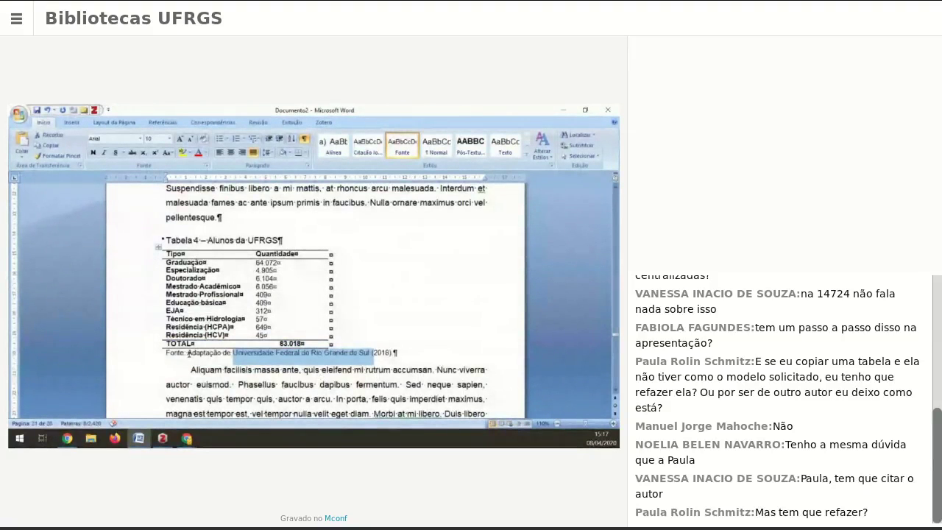
{"action": "left_click_drag", "start_coordinate": [189, 353], "coordinate": [232, 355]}
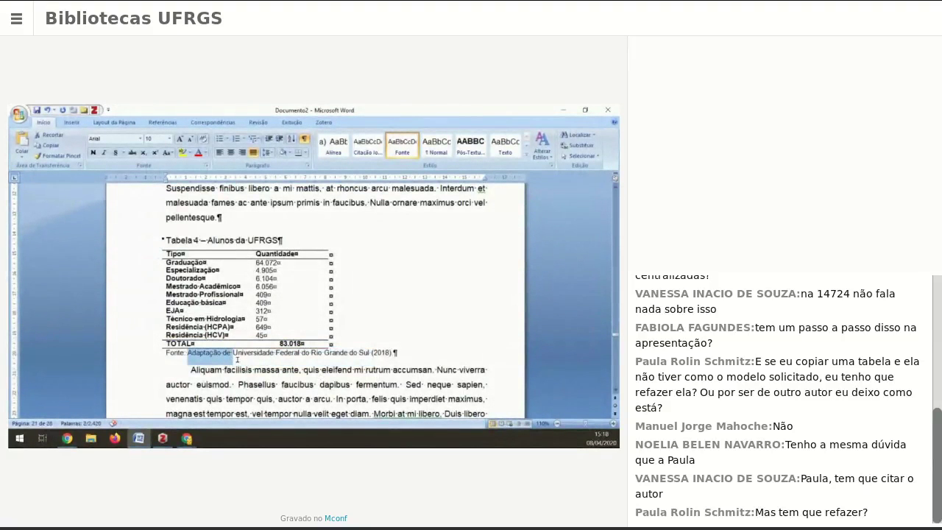
Highlight the institution together with its year in the source line of the Alunos da UFRGS table
{"action": "mouse_move", "coordinate": [261, 353]}
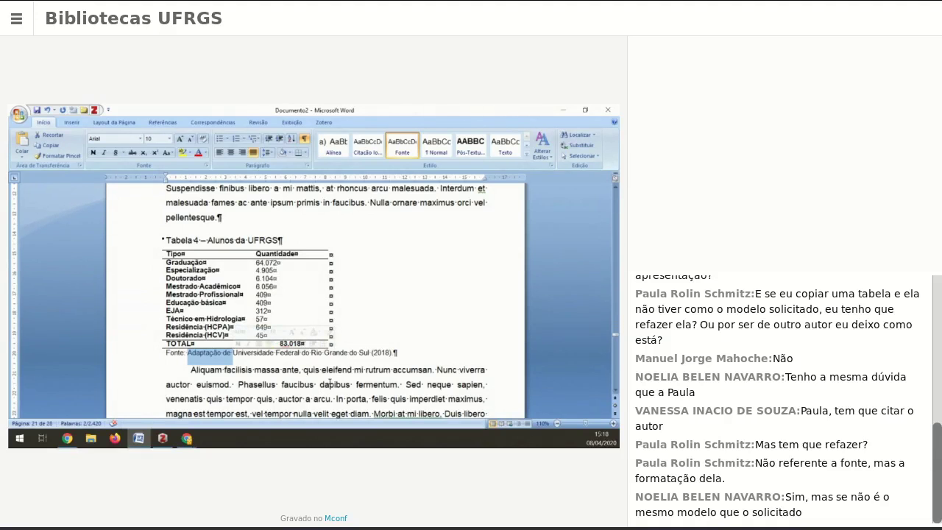
{"action": "scroll", "coordinate": [330, 396], "scroll_direction": "up", "scroll_amount": 1}
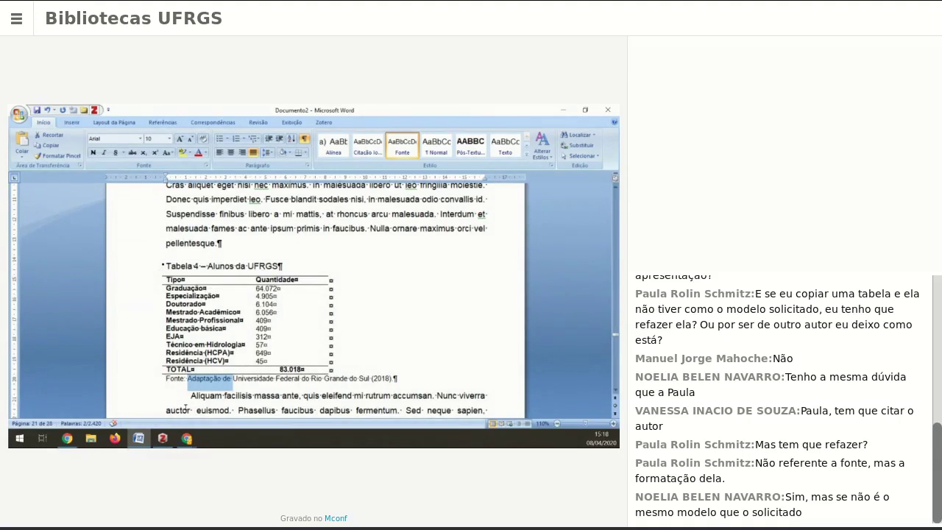
{"action": "left_click", "coordinate": [178, 378]}
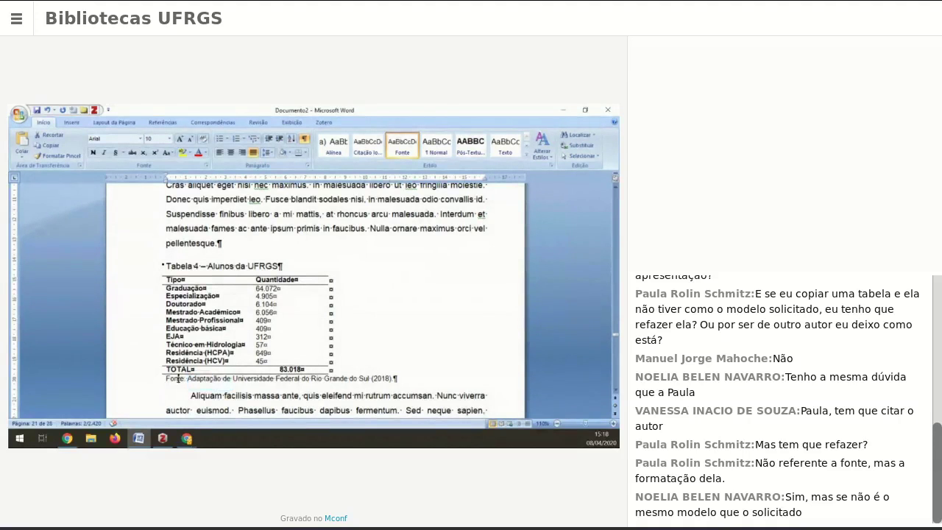
{"action": "left_click_drag", "start_coordinate": [407, 378], "coordinate": [237, 381]}
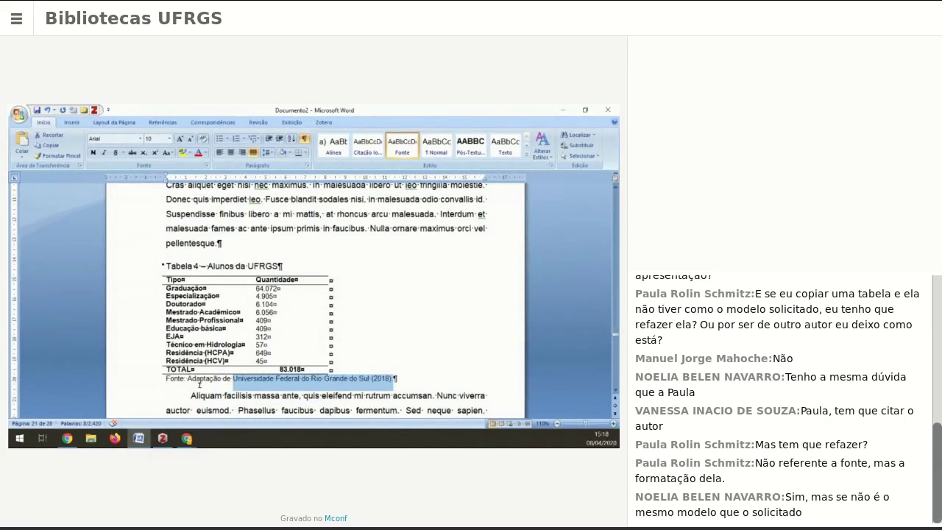
{"action": "scroll", "coordinate": [202, 382], "scroll_direction": "up", "scroll_amount": 1}
{"action": "scroll", "coordinate": [202, 381], "scroll_direction": "down", "scroll_amount": 2}
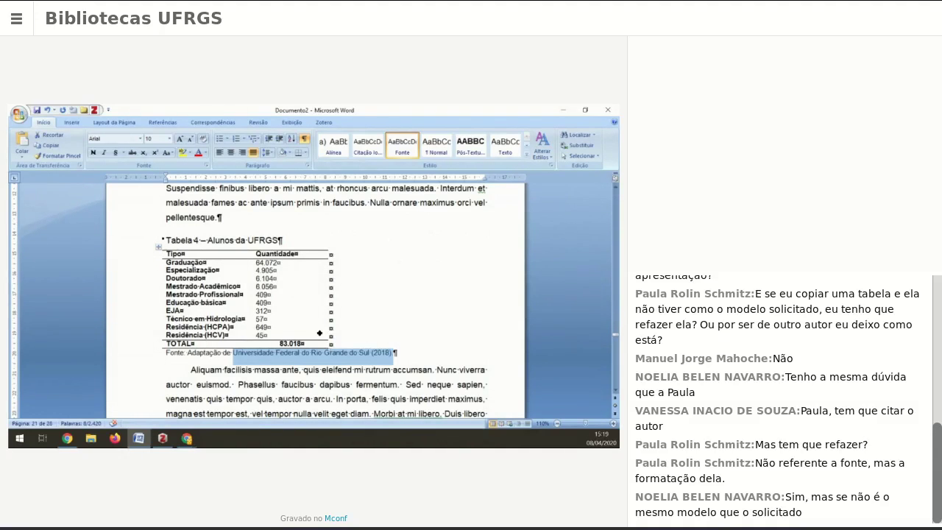
Return to section 2.5 and select the whole Recursos table below its heading
{"action": "scroll", "coordinate": [320, 333], "scroll_direction": "down", "scroll_amount": 5}
{"action": "scroll", "coordinate": [319, 335], "scroll_direction": "down", "scroll_amount": 3}
{"action": "scroll", "coordinate": [319, 336], "scroll_direction": "down", "scroll_amount": 1}
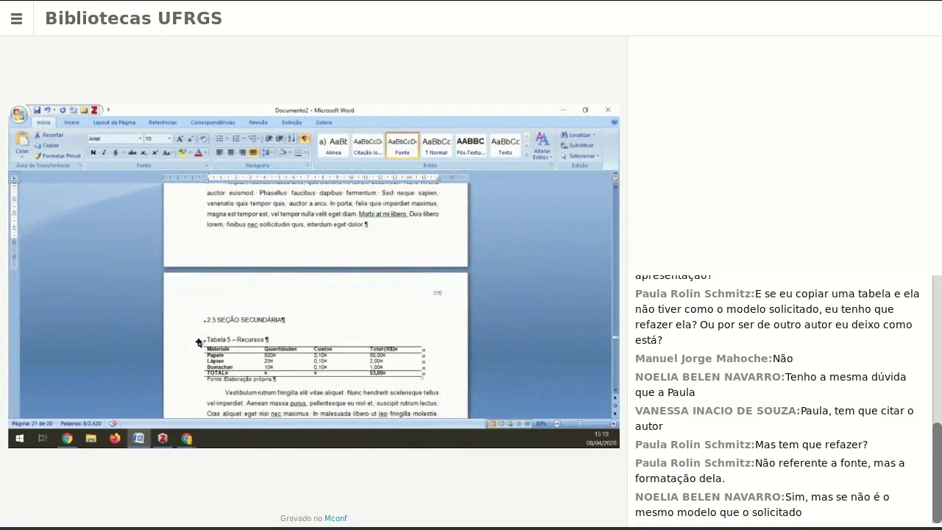
{"action": "left_click", "coordinate": [199, 343]}
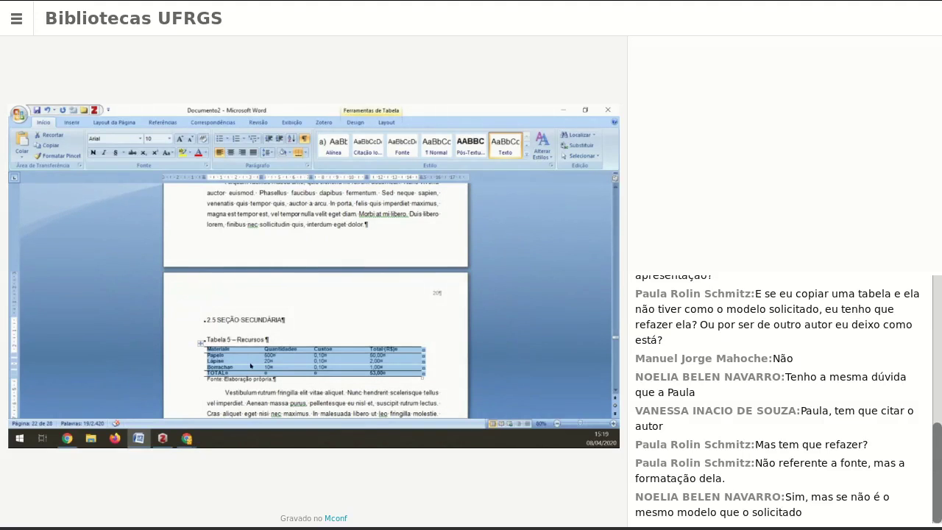
Highlight the TOTAL row of the Recursos table in section 2.5, and select the whole table again
{"action": "left_click", "coordinate": [213, 363]}
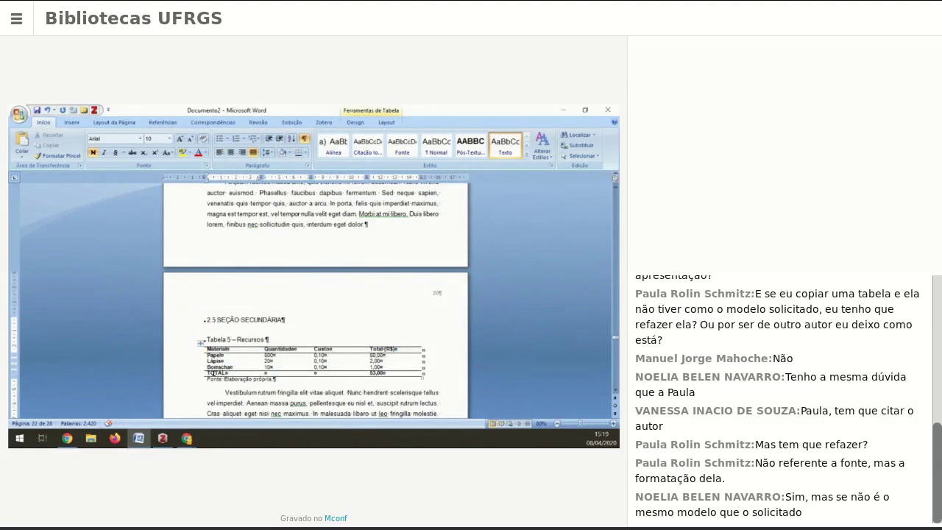
{"action": "left_click_drag", "start_coordinate": [216, 373], "coordinate": [397, 374]}
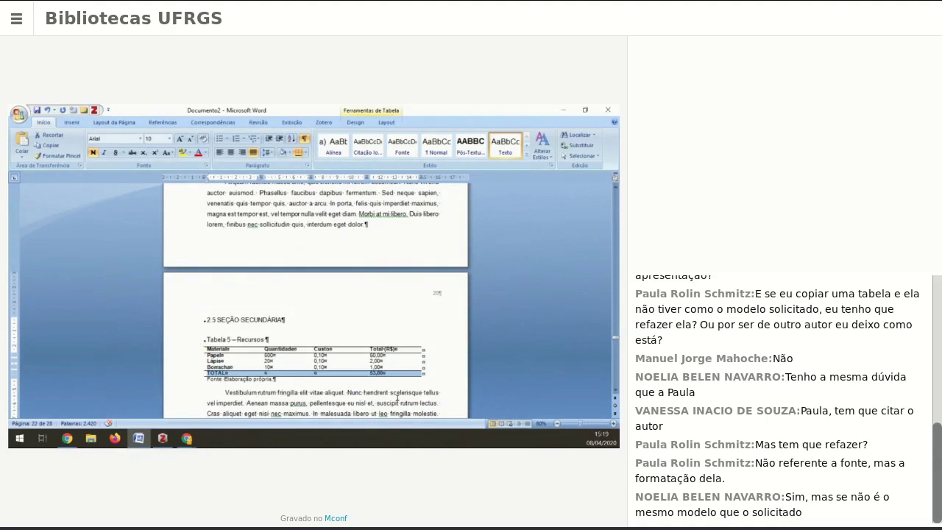
{"action": "scroll", "coordinate": [370, 384], "scroll_direction": "up", "scroll_amount": 1}
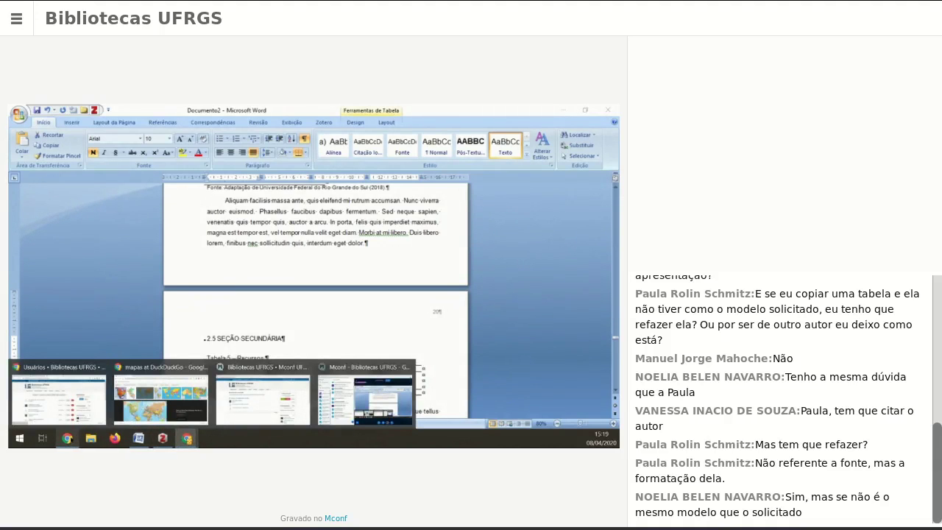
{"action": "left_click", "coordinate": [237, 310]}
{"action": "left_click", "coordinate": [227, 379]}
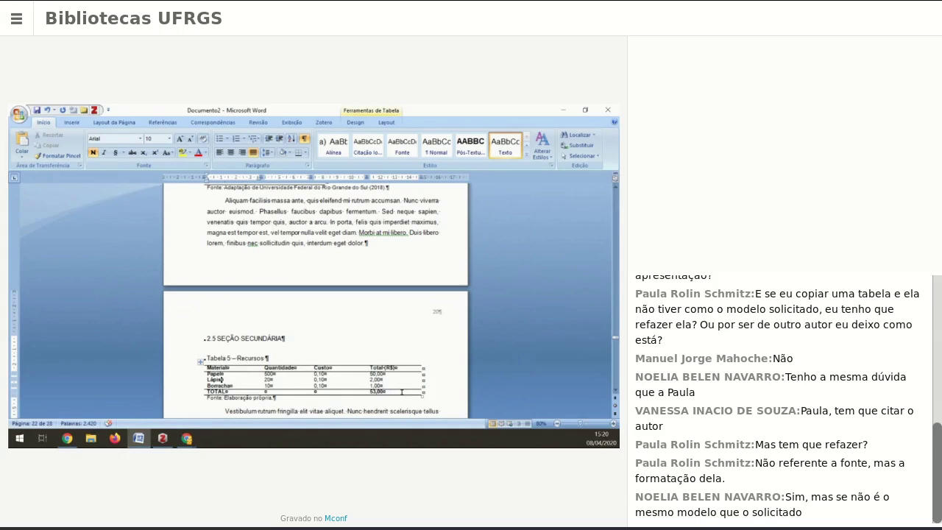
{"action": "left_click_drag", "start_coordinate": [399, 391], "coordinate": [233, 371]}
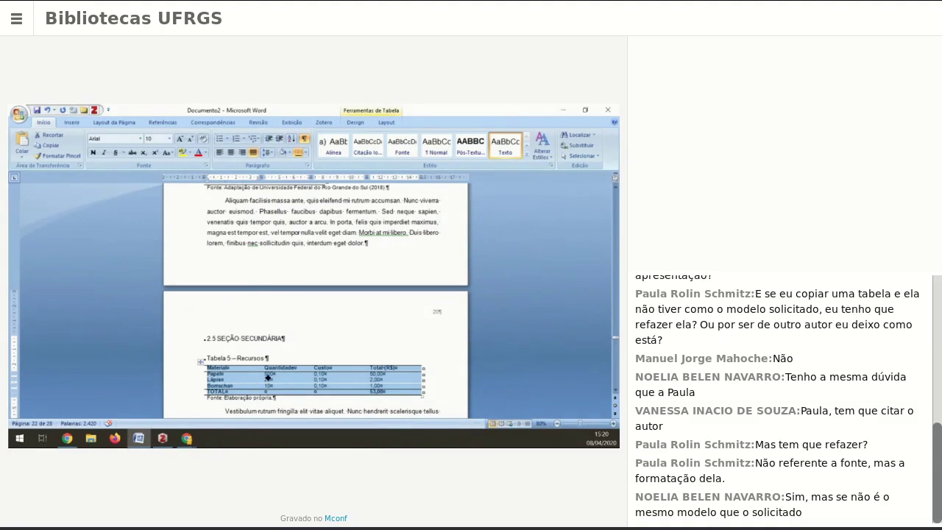
{"action": "left_click", "coordinate": [267, 378]}
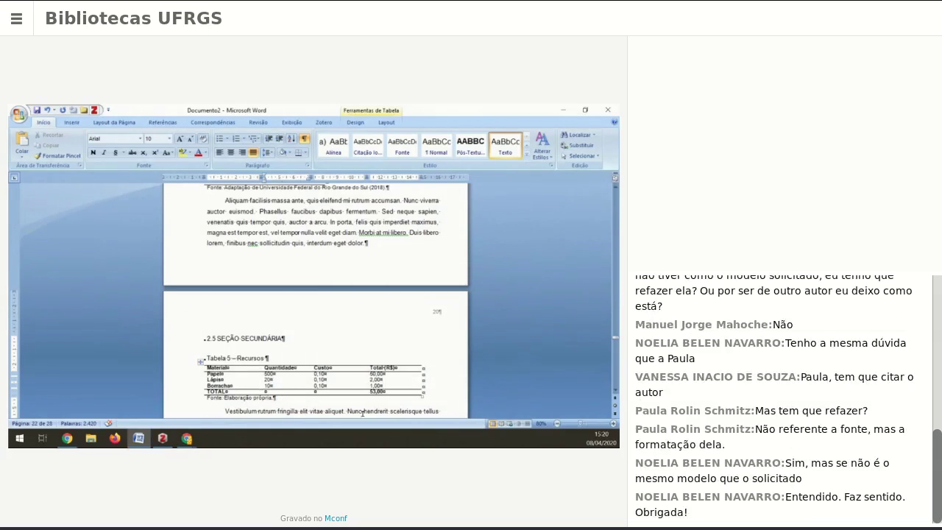
Update the entire index on the Lista de Tabelas page, not only its page numbers
{"action": "scroll", "coordinate": [353, 393], "scroll_direction": "up", "scroll_amount": 1}
{"action": "scroll", "coordinate": [354, 393], "scroll_direction": "up", "scroll_amount": 1}
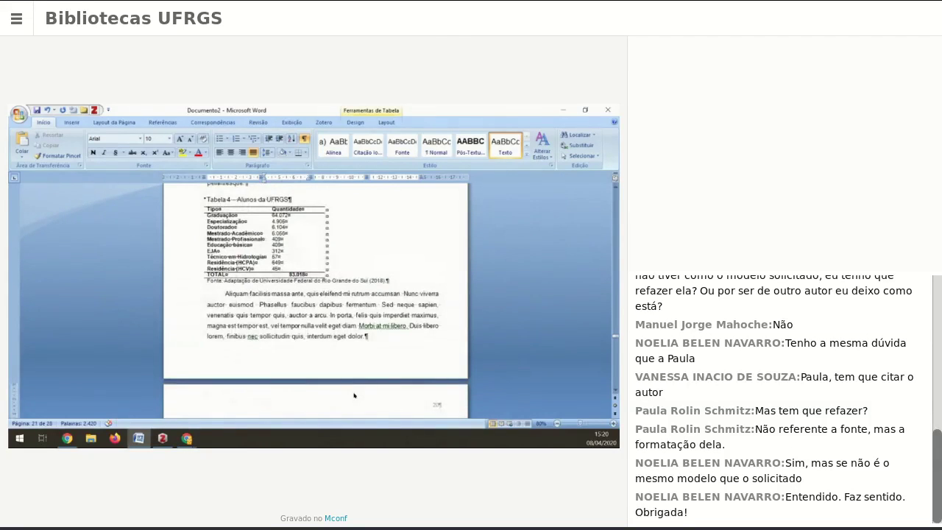
{"action": "scroll", "coordinate": [353, 395], "scroll_direction": "up", "scroll_amount": 6}
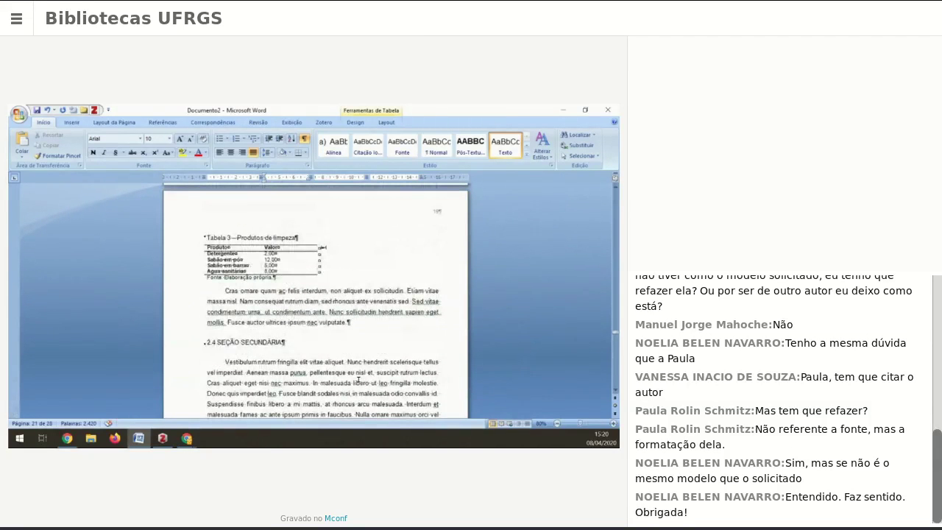
{"action": "scroll", "coordinate": [358, 381], "scroll_direction": "up", "scroll_amount": 6}
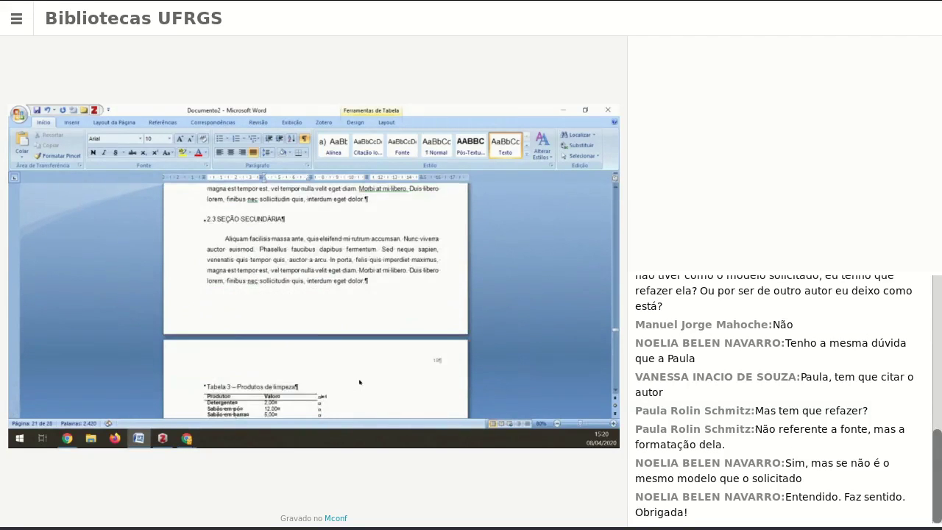
{"action": "scroll", "coordinate": [359, 373], "scroll_direction": "up", "scroll_amount": 8}
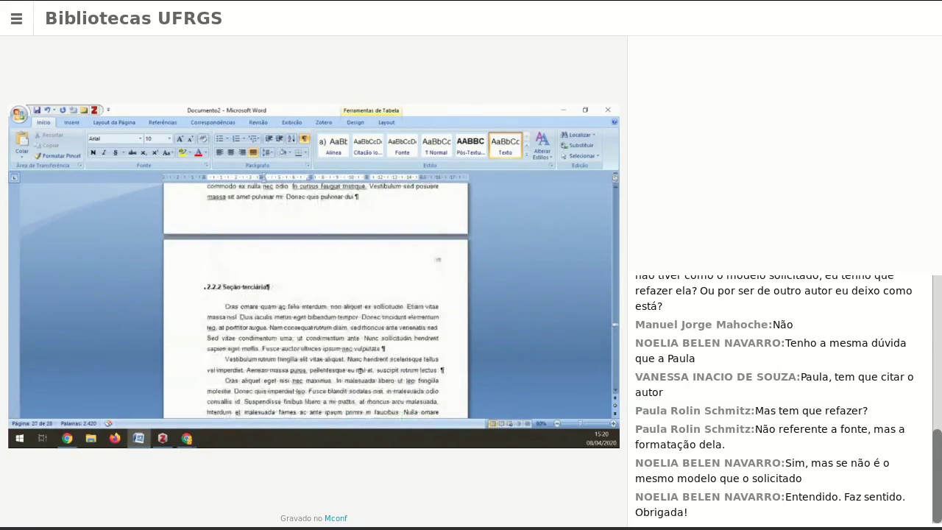
{"action": "scroll", "coordinate": [269, 298], "scroll_direction": "up", "scroll_amount": 10}
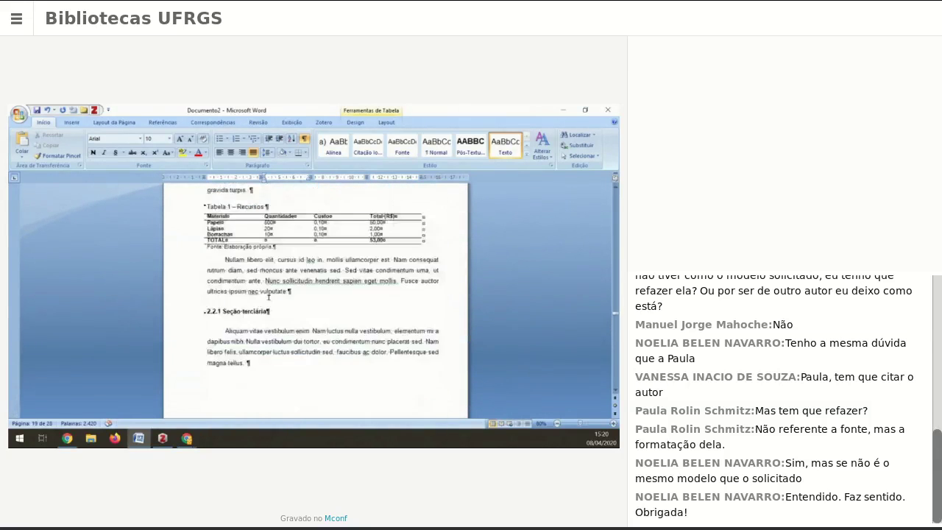
{"action": "left_click", "coordinate": [614, 200]}
{"action": "left_click", "coordinate": [614, 200]}
{"action": "left_click", "coordinate": [615, 200]}
{"action": "left_click", "coordinate": [614, 200]}
{"action": "left_click", "coordinate": [615, 200]}
{"action": "left_click", "coordinate": [615, 200]}
{"action": "left_click", "coordinate": [615, 200]}
{"action": "left_click", "coordinate": [614, 200]}
{"action": "left_click", "coordinate": [615, 205]}
{"action": "left_click", "coordinate": [615, 206]}
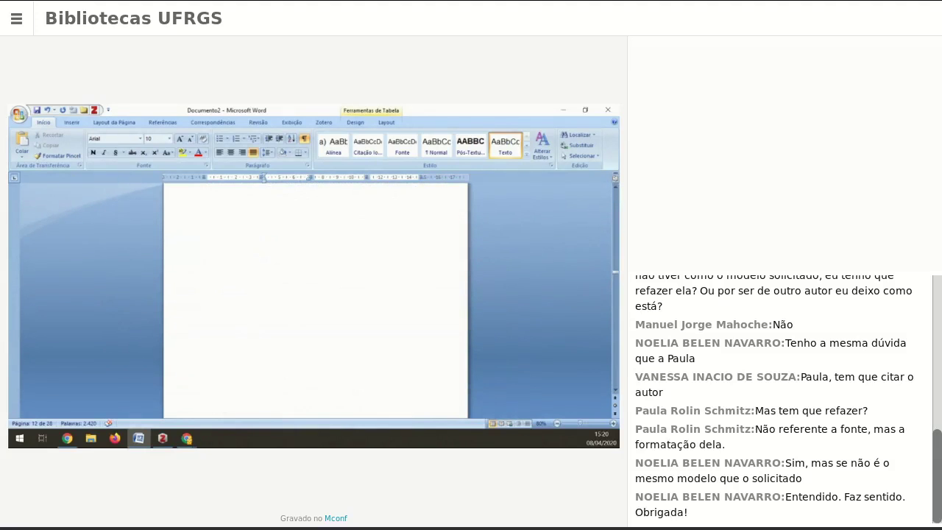
{"action": "left_click", "coordinate": [615, 206]}
{"action": "scroll", "coordinate": [389, 306], "scroll_direction": "up", "scroll_amount": 10}
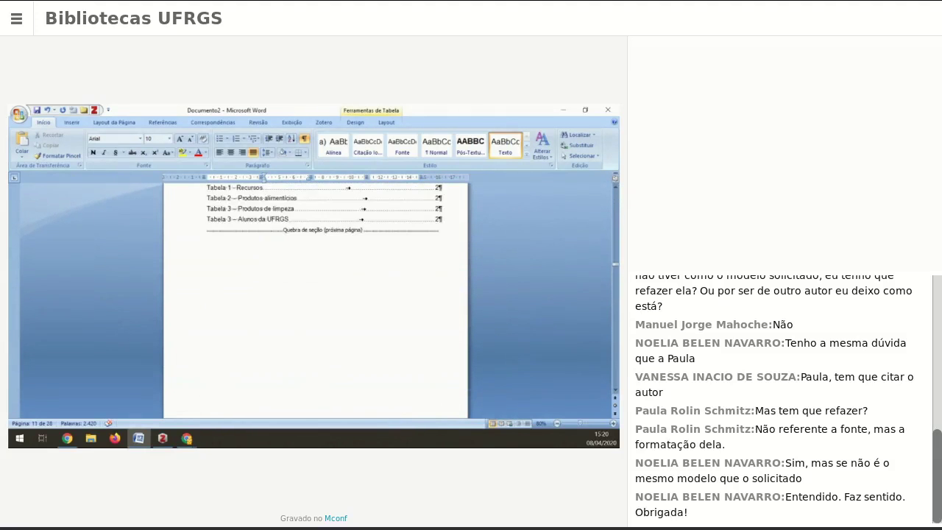
{"action": "scroll", "coordinate": [389, 302], "scroll_direction": "down", "scroll_amount": 2}
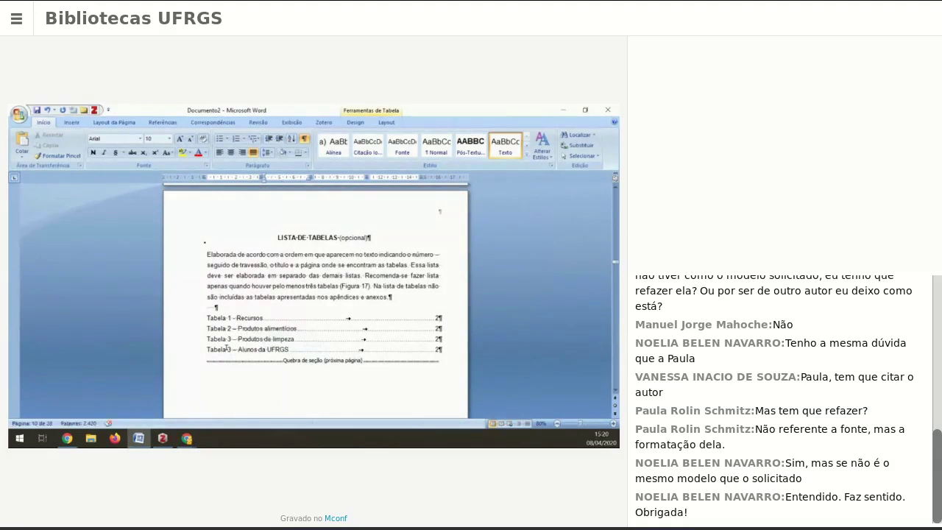
{"action": "right_click", "coordinate": [247, 328]}
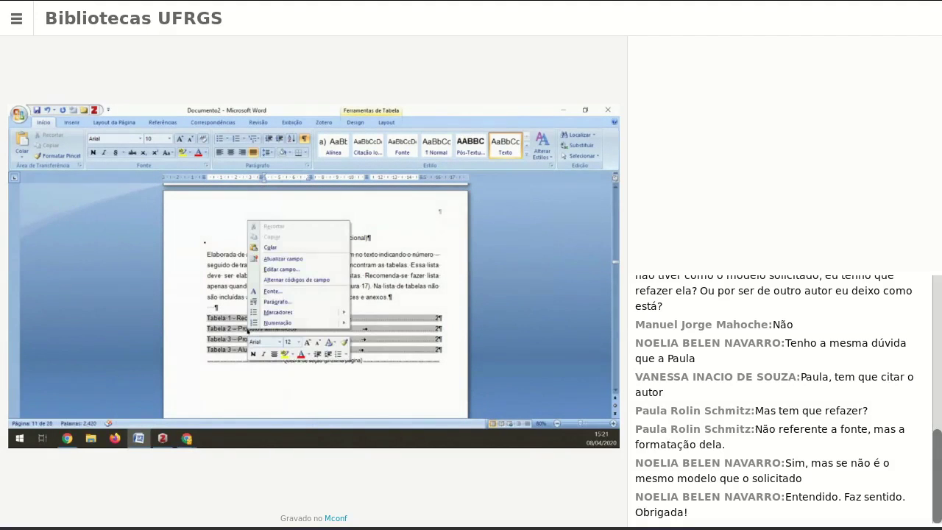
{"action": "left_click", "coordinate": [288, 259]}
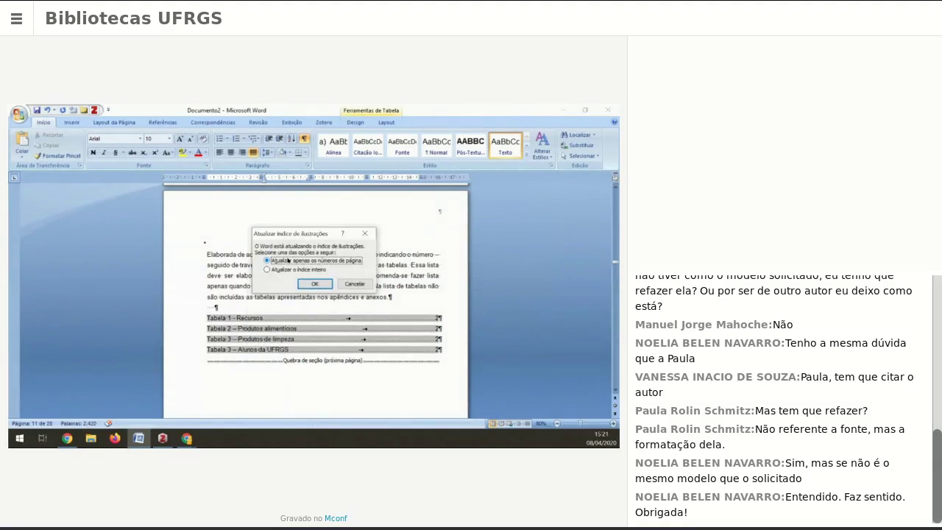
{"action": "left_click", "coordinate": [310, 270]}
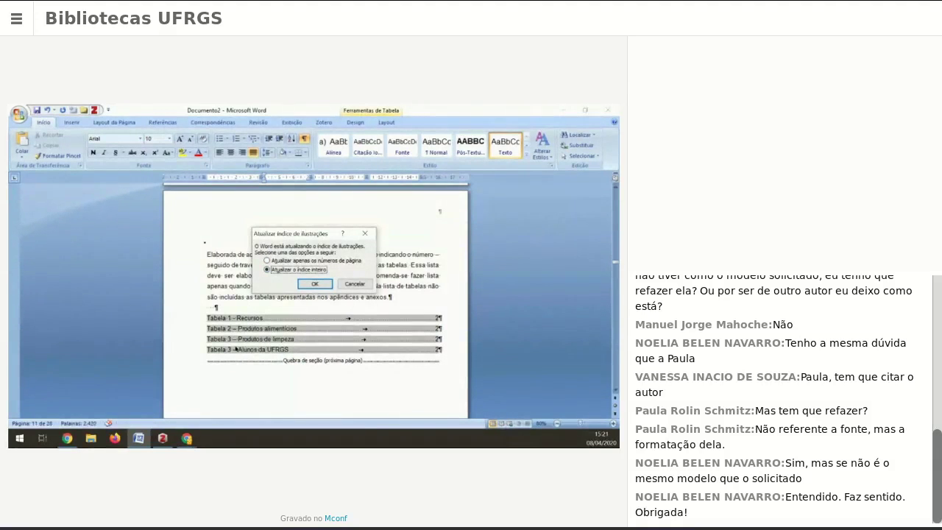
{"action": "left_click", "coordinate": [315, 285]}
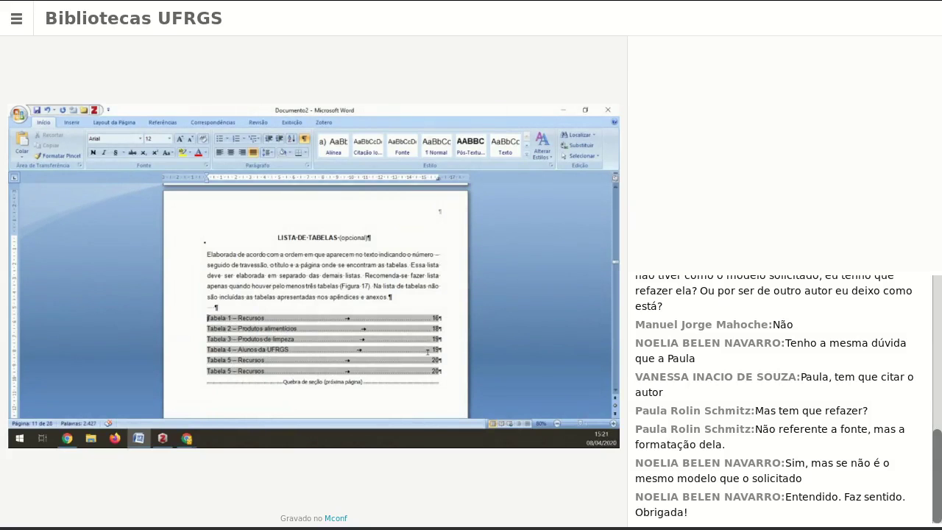
Add empty paragraphs below item b) on the Lista de Ilustrações page, before the section break
{"action": "scroll", "coordinate": [426, 350], "scroll_direction": "up", "scroll_amount": 3}
{"action": "scroll", "coordinate": [424, 362], "scroll_direction": "down", "scroll_amount": 3}
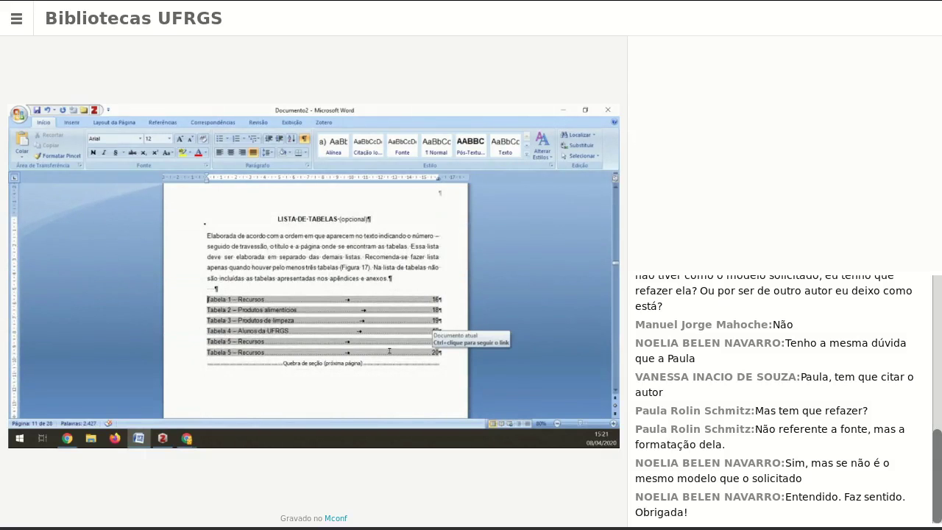
{"action": "scroll", "coordinate": [389, 351], "scroll_direction": "up", "scroll_amount": 12}
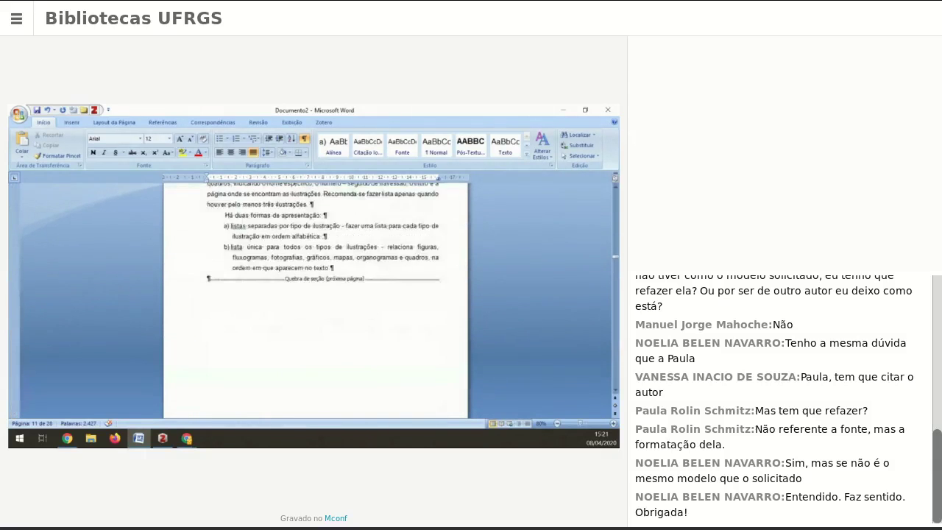
{"action": "scroll", "coordinate": [389, 351], "scroll_direction": "up", "scroll_amount": 2}
{"action": "scroll", "coordinate": [352, 324], "scroll_direction": "down", "scroll_amount": 3}
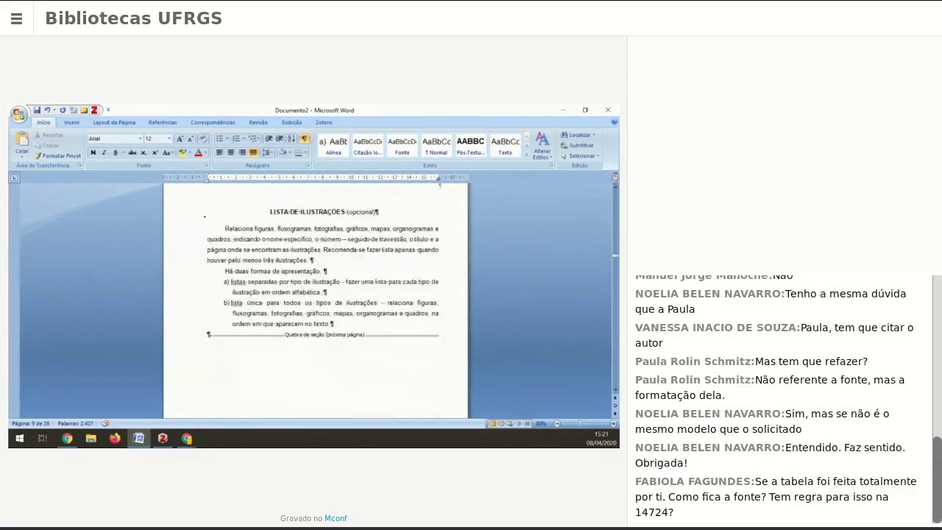
{"action": "left_click", "coordinate": [352, 324]}
{"action": "key", "text": "Return"}
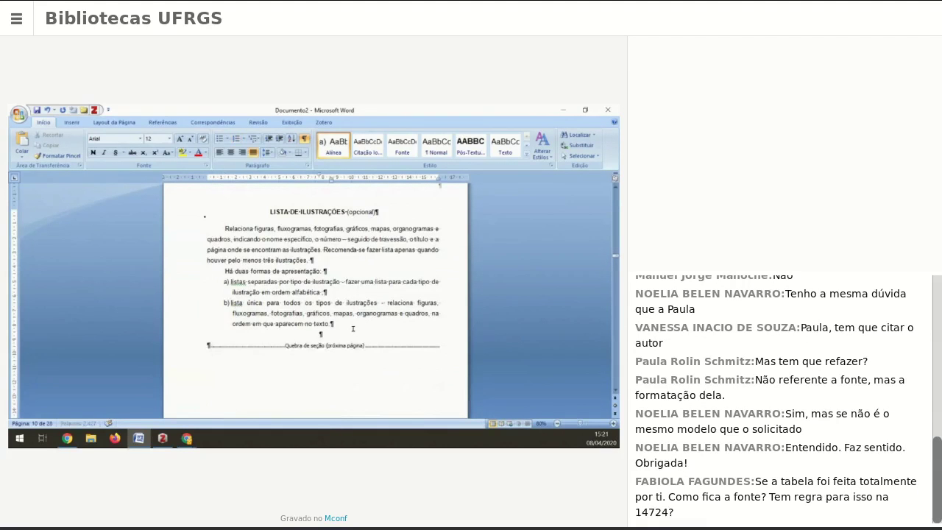
{"action": "key", "text": "Return"}
{"action": "key", "text": "BackSpace"}
{"action": "key", "text": "BackSpace"}
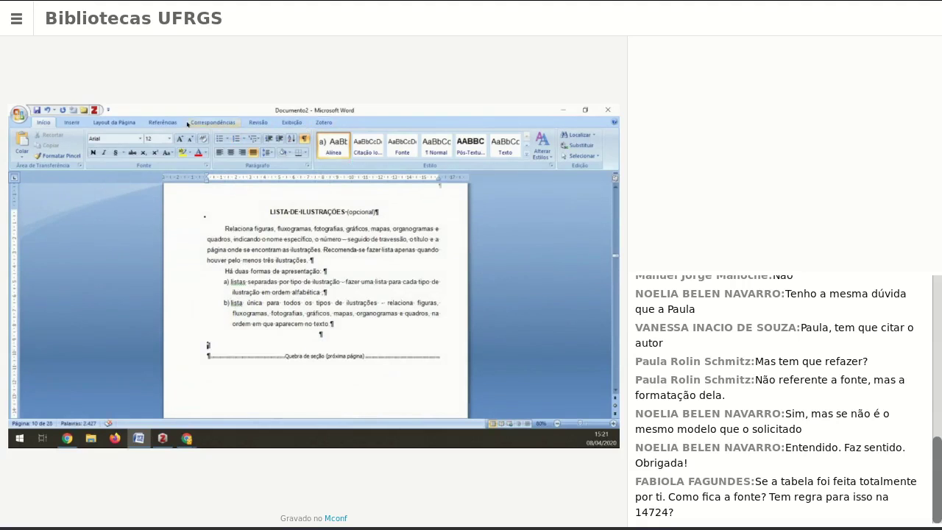
Insert an index of illustrations with the caption label Figura at the empty line on the Lista de Ilustrações page
{"action": "left_click", "coordinate": [162, 122]}
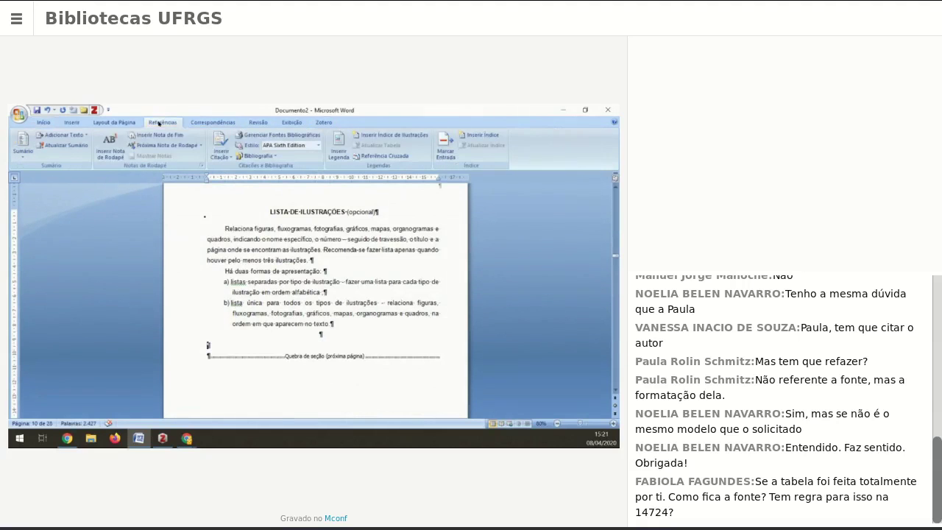
{"action": "left_click", "coordinate": [383, 134]}
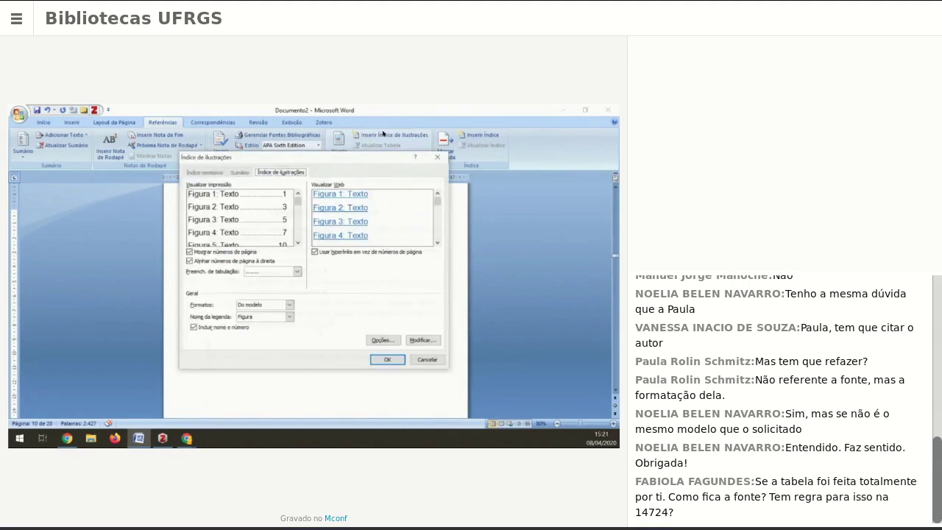
{"action": "left_click", "coordinate": [242, 318]}
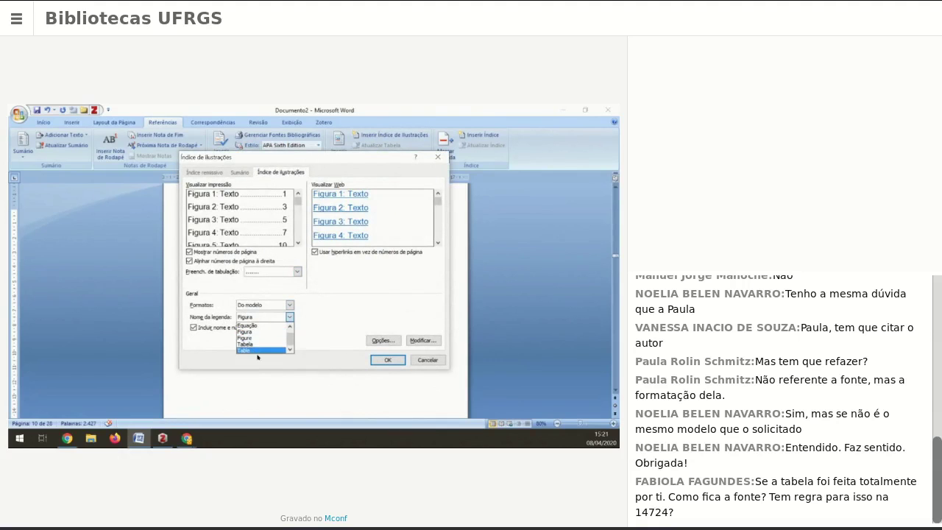
{"action": "left_click", "coordinate": [244, 331]}
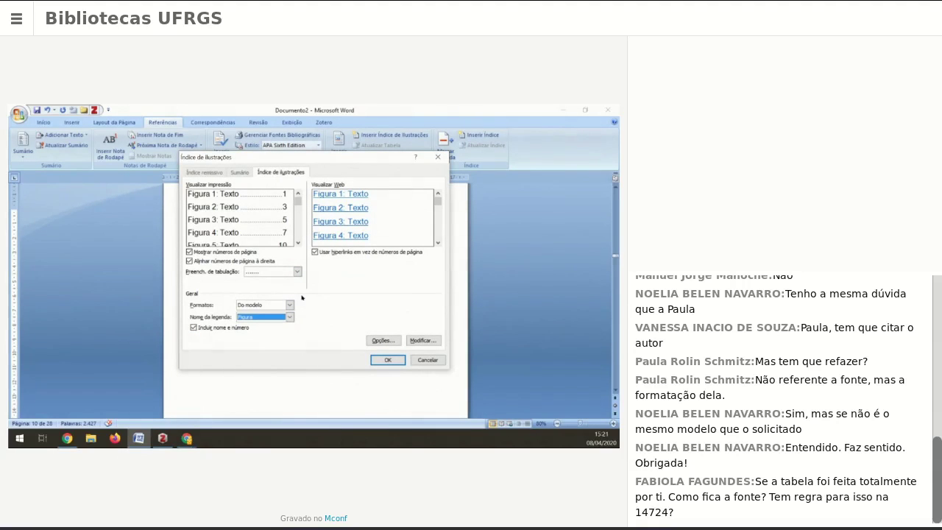
{"action": "left_click", "coordinate": [389, 360]}
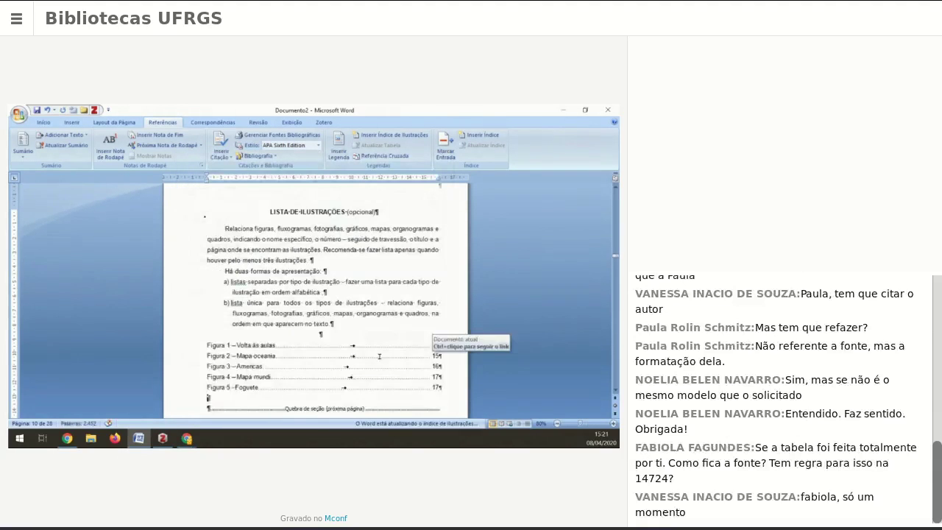
{"action": "scroll", "coordinate": [287, 363], "scroll_direction": "down", "scroll_amount": 1}
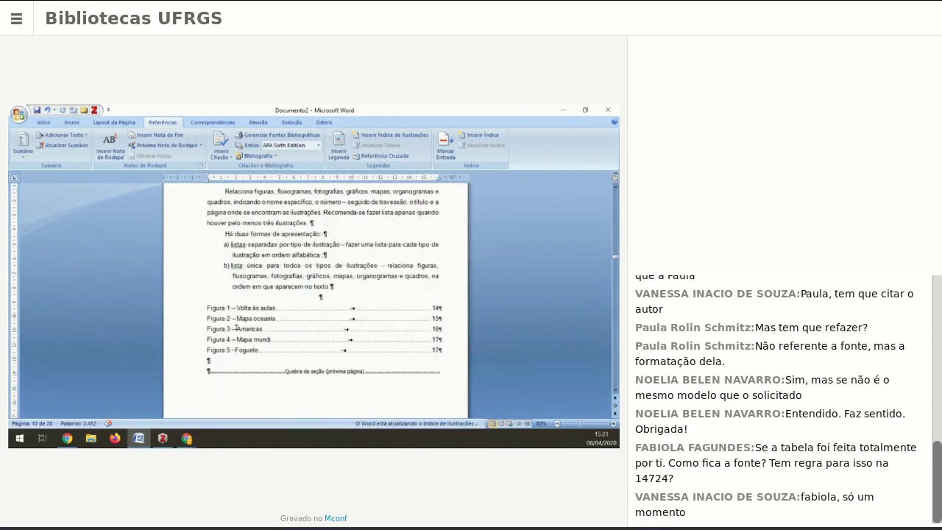
{"action": "left_click", "coordinate": [225, 315]}
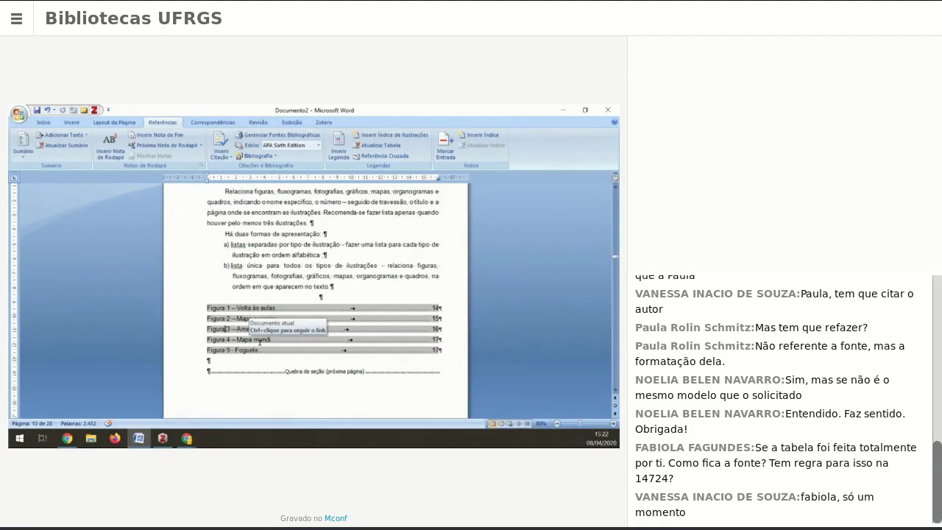
Follow the Produtos alimentícios entry from the list of tables, highlight that table's source line and enlarge the view
{"action": "scroll", "coordinate": [260, 342], "scroll_direction": "down", "scroll_amount": 7}
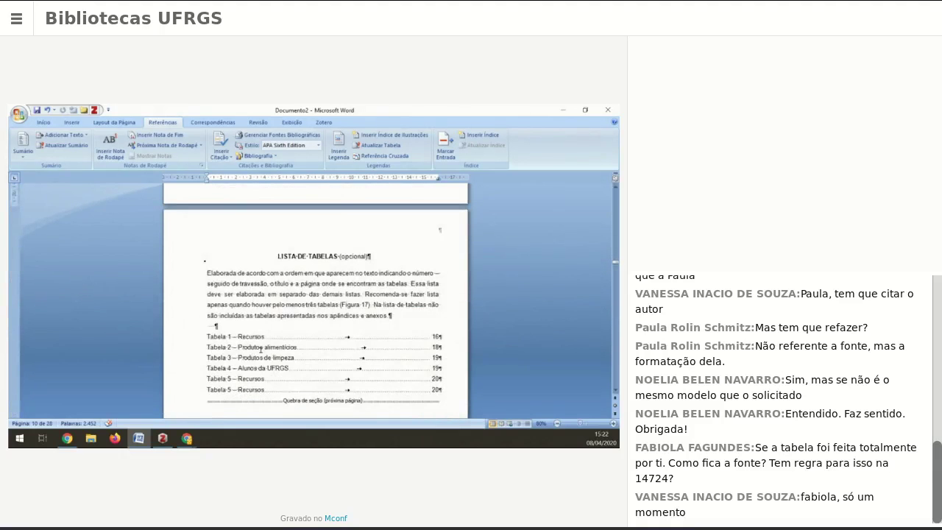
{"action": "left_click", "coordinate": [254, 348], "text": "ctrl"}
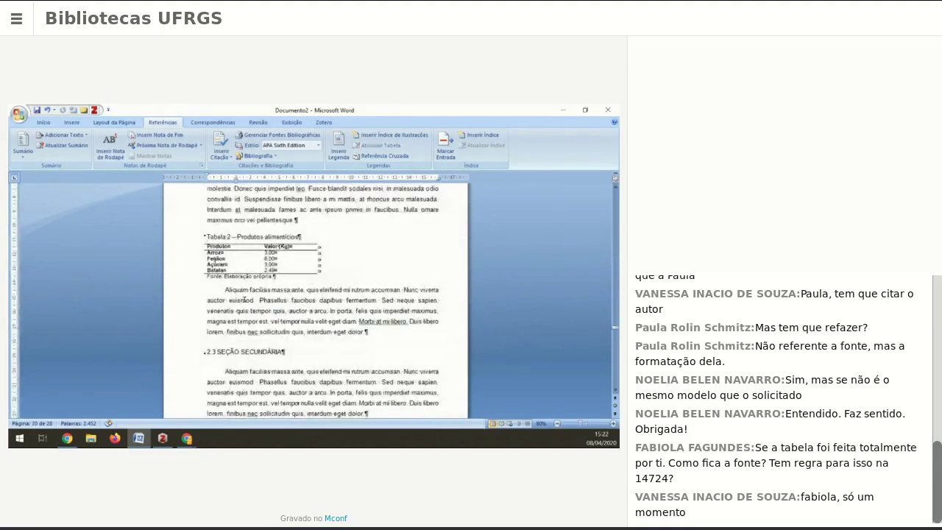
{"action": "left_click_drag", "start_coordinate": [273, 279], "coordinate": [188, 281]}
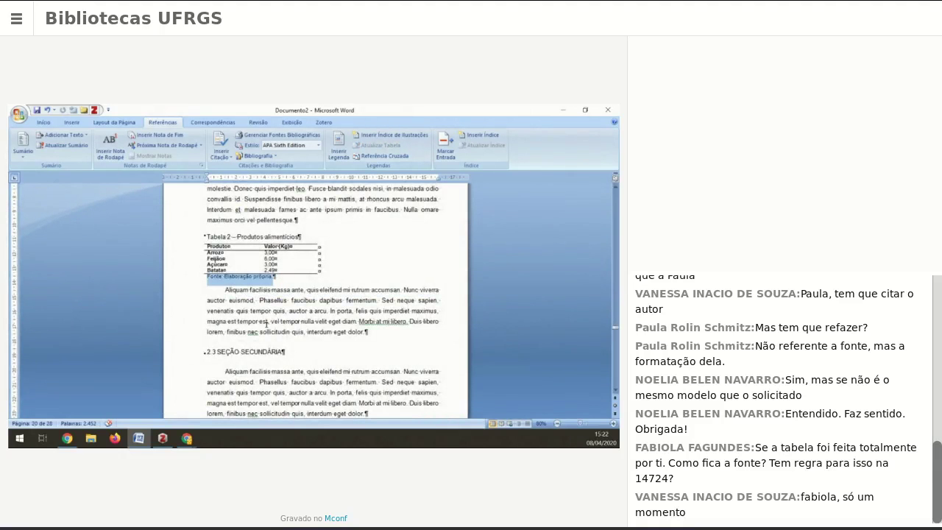
{"action": "scroll", "coordinate": [267, 323], "scroll_direction": "up", "scroll_amount": 3}
{"action": "scroll", "coordinate": [221, 331], "scroll_direction": "up", "scroll_amount": 2}
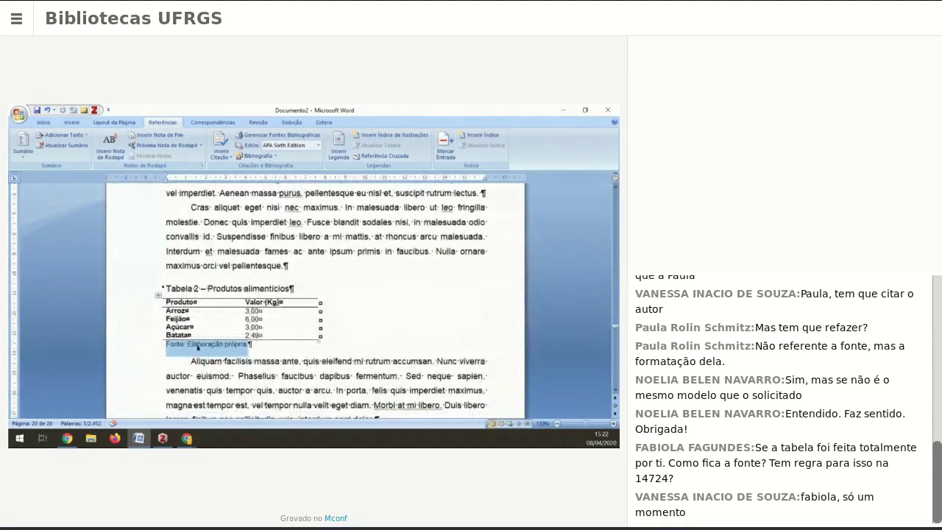
{"action": "left_click", "coordinate": [198, 346]}
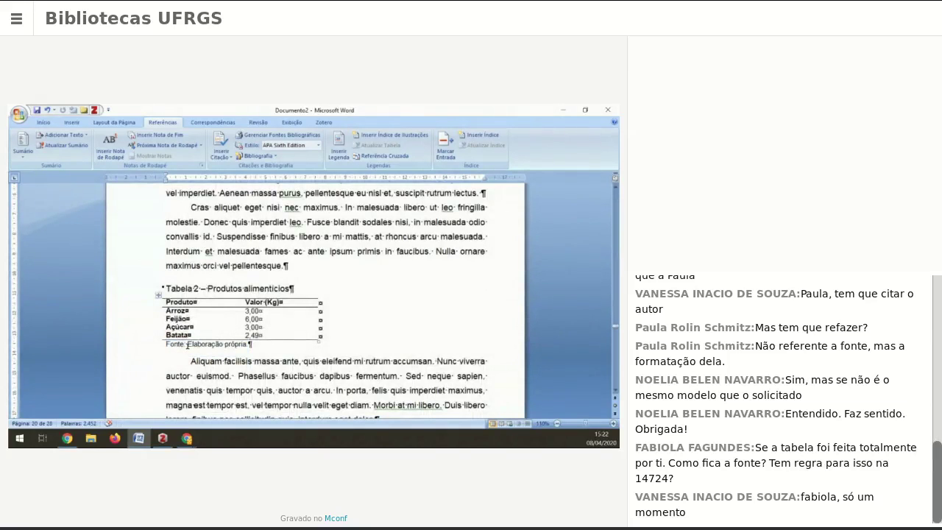
Highlight the text Elaboração própria in the source line below the Produtos alimentícios table
{"action": "left_click_drag", "start_coordinate": [190, 345], "coordinate": [259, 351]}
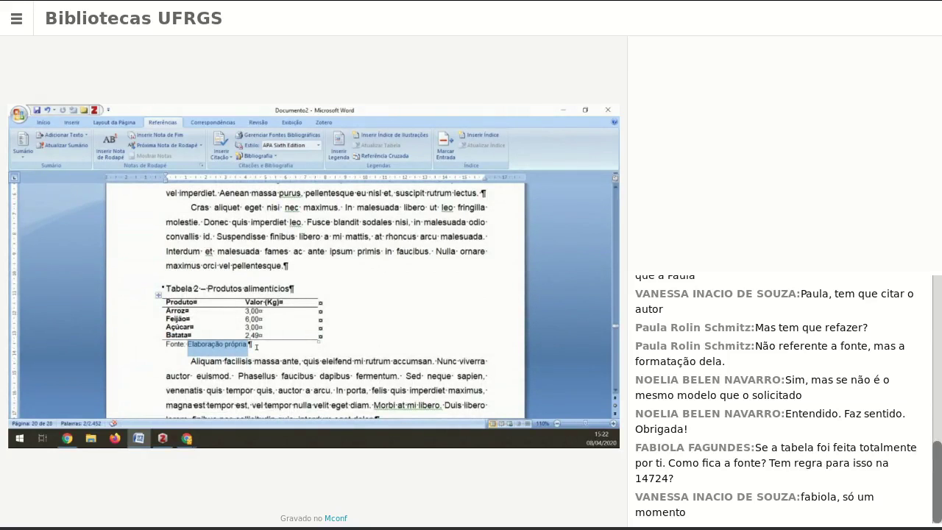
{"action": "left_click", "coordinate": [189, 346]}
{"action": "left_click_drag", "start_coordinate": [189, 346], "coordinate": [245, 347]}
{"action": "left_click", "coordinate": [274, 359]}
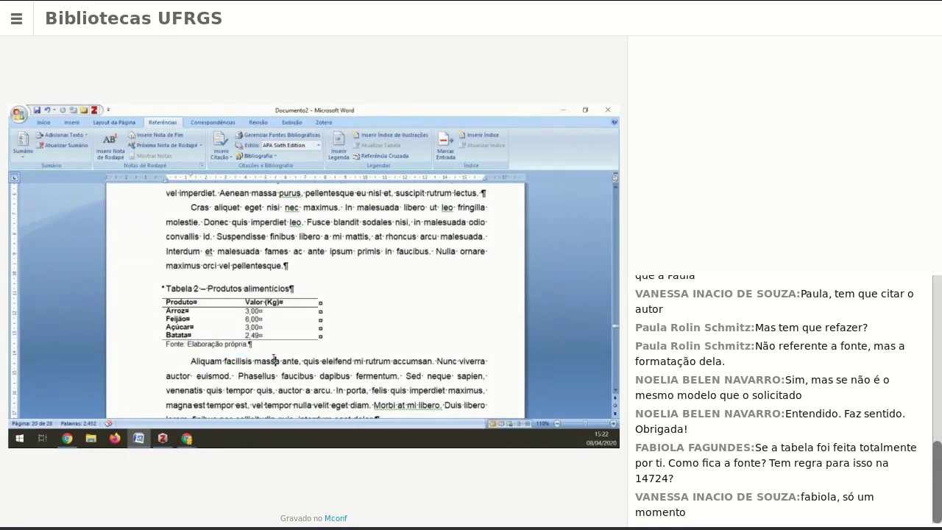
{"action": "left_click_drag", "start_coordinate": [250, 345], "coordinate": [194, 352]}
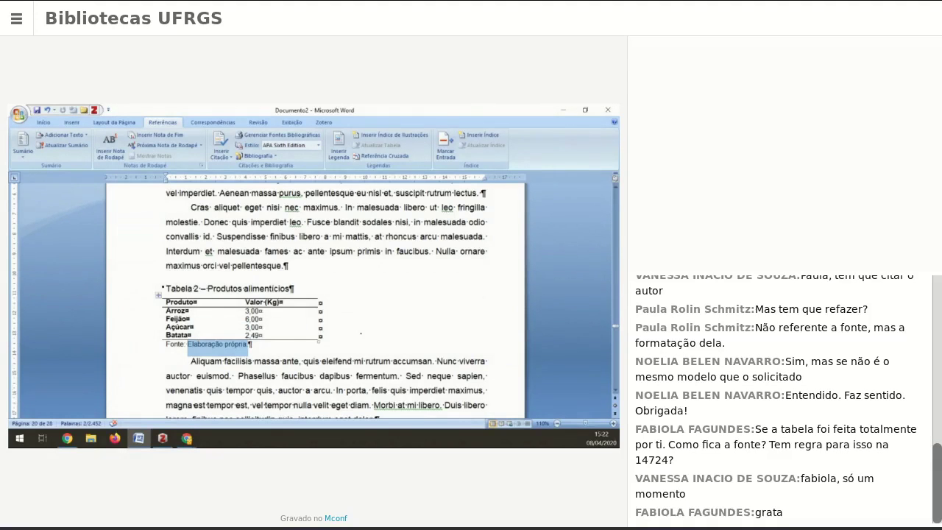
Reduce the view and look over the Seção terciária page holding the Produtos alimentícios table
{"action": "scroll", "coordinate": [361, 332], "scroll_direction": "up", "scroll_amount": 5}
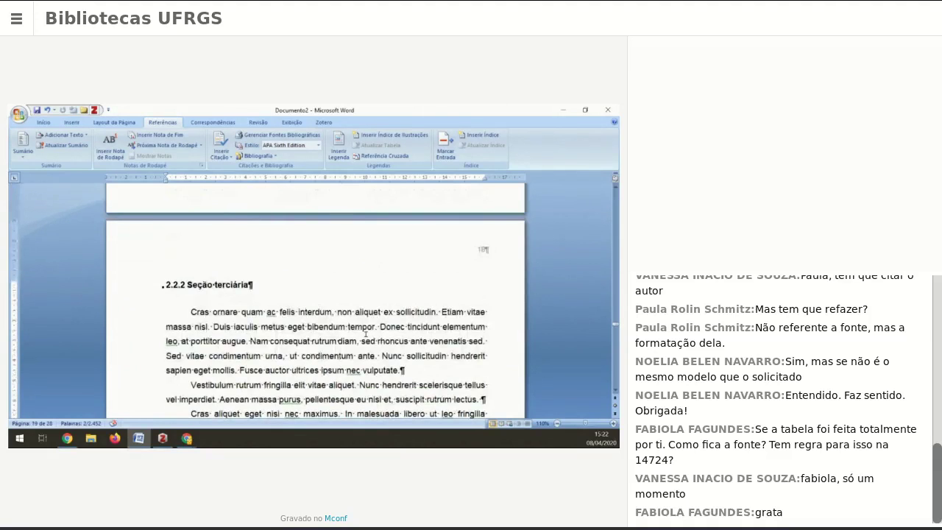
{"action": "scroll", "coordinate": [366, 334], "scroll_direction": "down", "scroll_amount": 5}
{"action": "scroll", "coordinate": [366, 338], "scroll_direction": "down", "scroll_amount": 2, "text": "ctrl"}
{"action": "scroll", "coordinate": [367, 341], "scroll_direction": "up", "scroll_amount": 3}
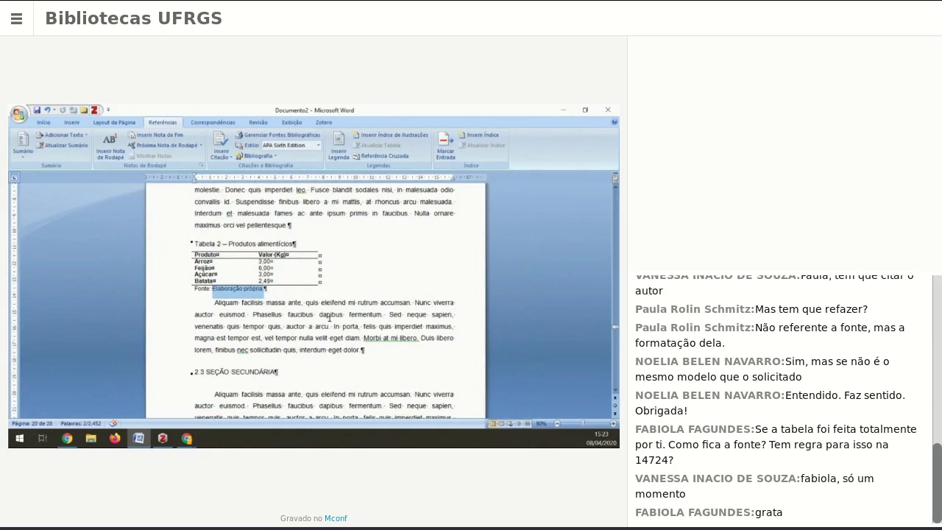
{"action": "scroll", "coordinate": [329, 317], "scroll_direction": "up", "scroll_amount": 3}
{"action": "scroll", "coordinate": [329, 318], "scroll_direction": "down", "scroll_amount": 10}
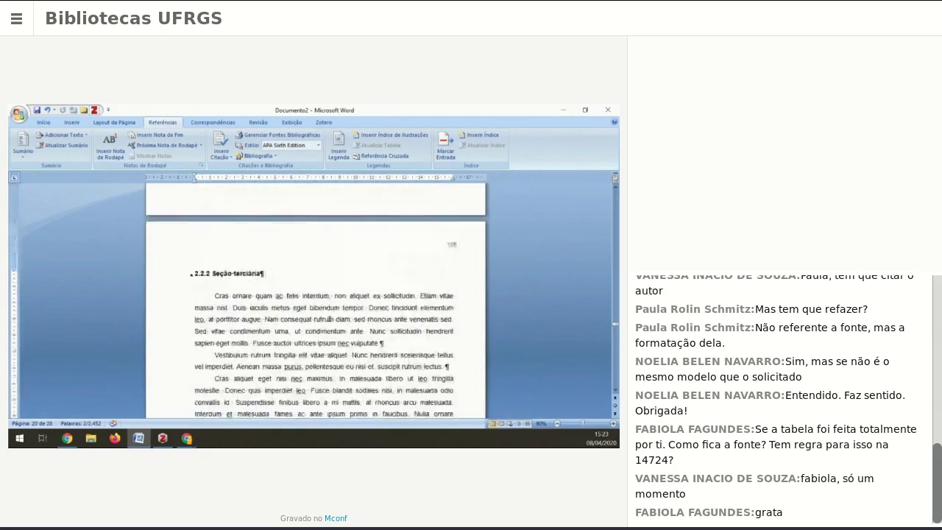
{"action": "scroll", "coordinate": [329, 318], "scroll_direction": "up", "scroll_amount": 2}
{"action": "scroll", "coordinate": [329, 318], "scroll_direction": "down", "scroll_amount": 3}
{"action": "scroll", "coordinate": [329, 318], "scroll_direction": "down", "scroll_amount": 6}
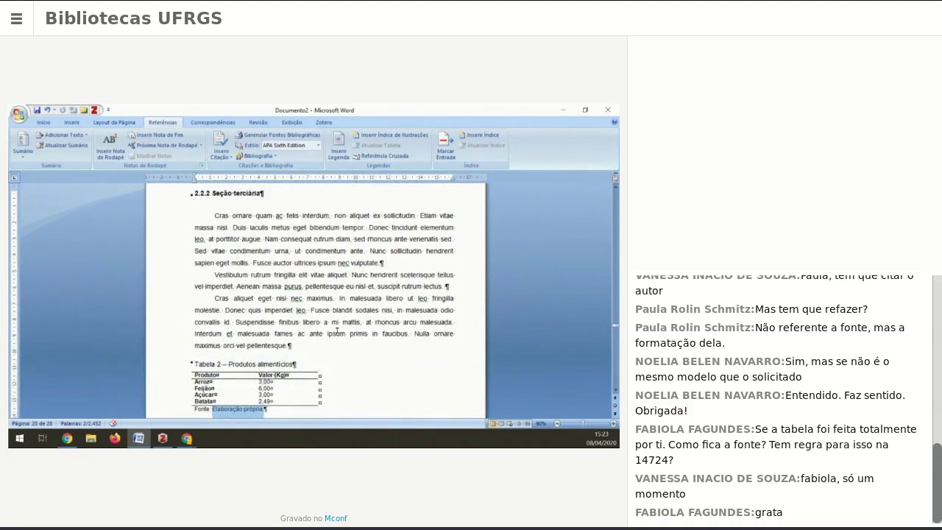
{"action": "scroll", "coordinate": [337, 331], "scroll_direction": "down", "scroll_amount": 2}
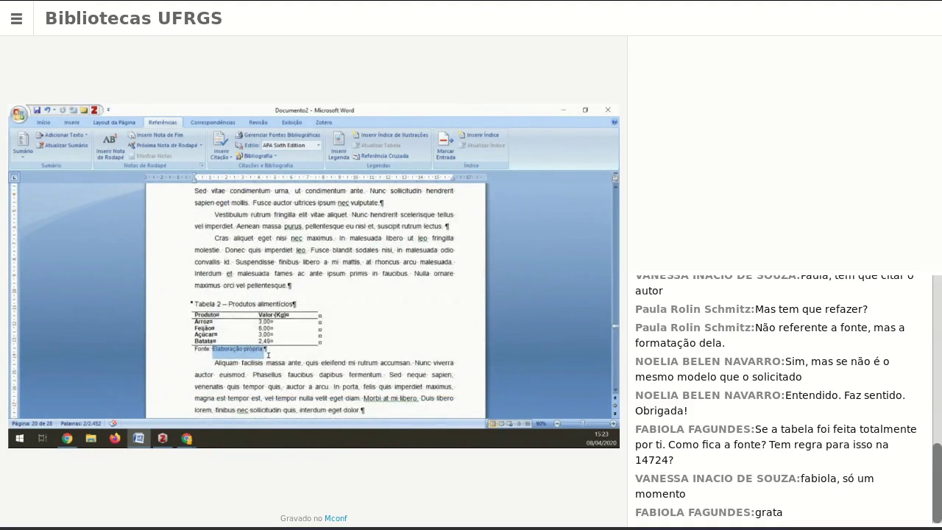
{"action": "left_click", "coordinate": [267, 353]}
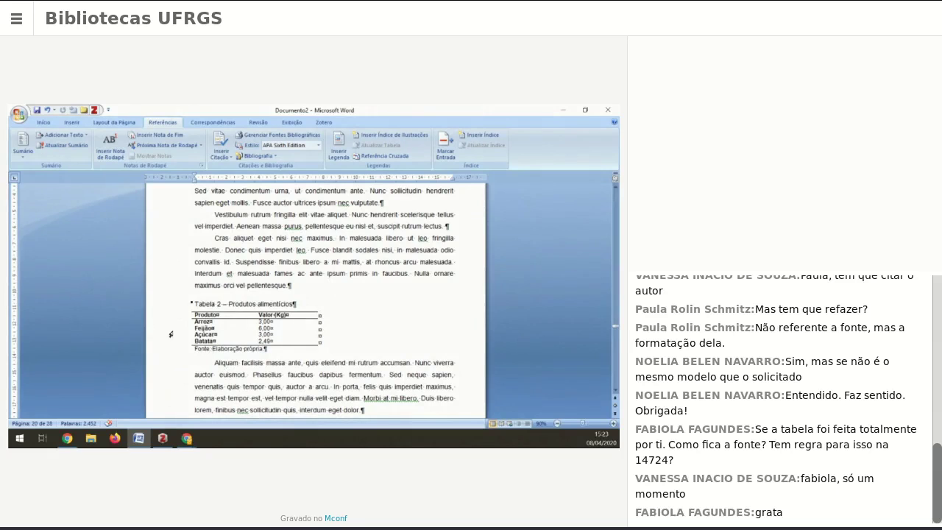
Shrink the Produtos alimentícios table caption to font size 8 and change its line spacing
{"action": "left_click", "coordinate": [175, 310]}
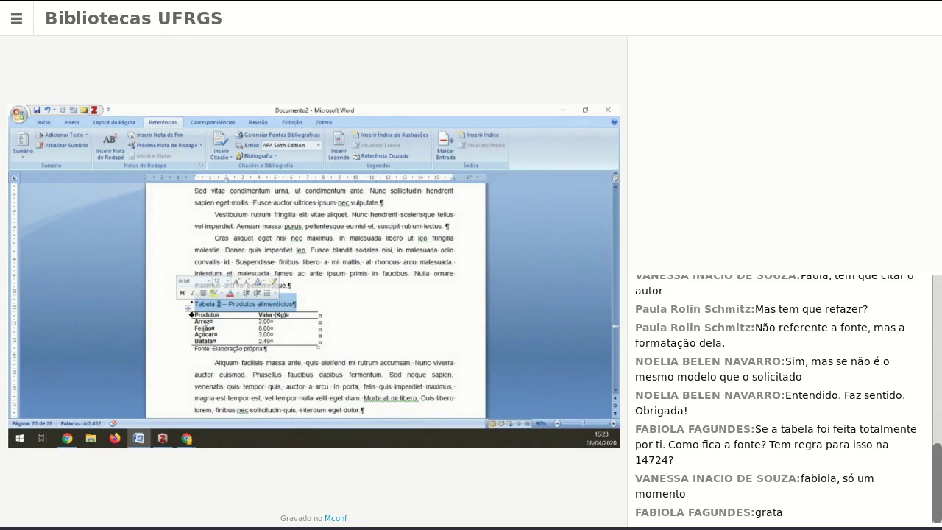
{"action": "left_click", "coordinate": [38, 123]}
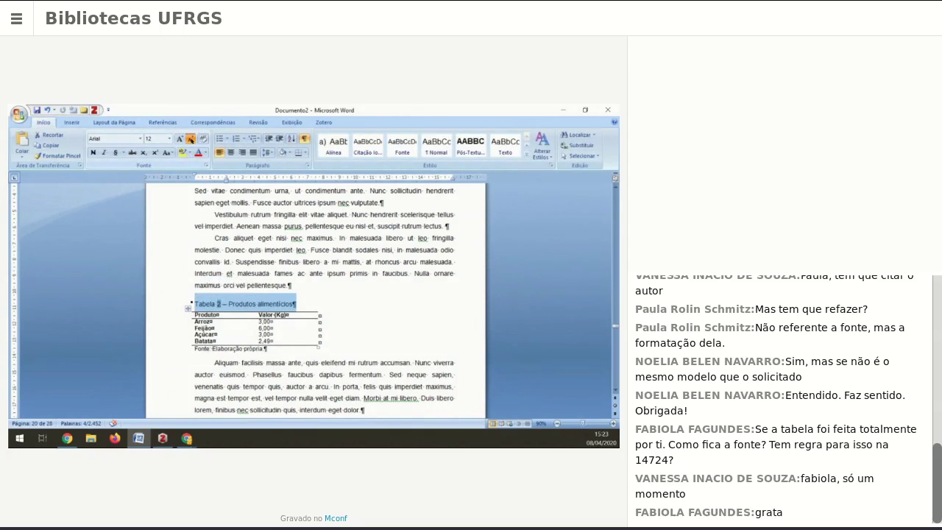
{"action": "left_click", "coordinate": [191, 138]}
{"action": "left_click", "coordinate": [191, 138]}
{"action": "left_click", "coordinate": [191, 139]}
{"action": "left_click", "coordinate": [191, 138]}
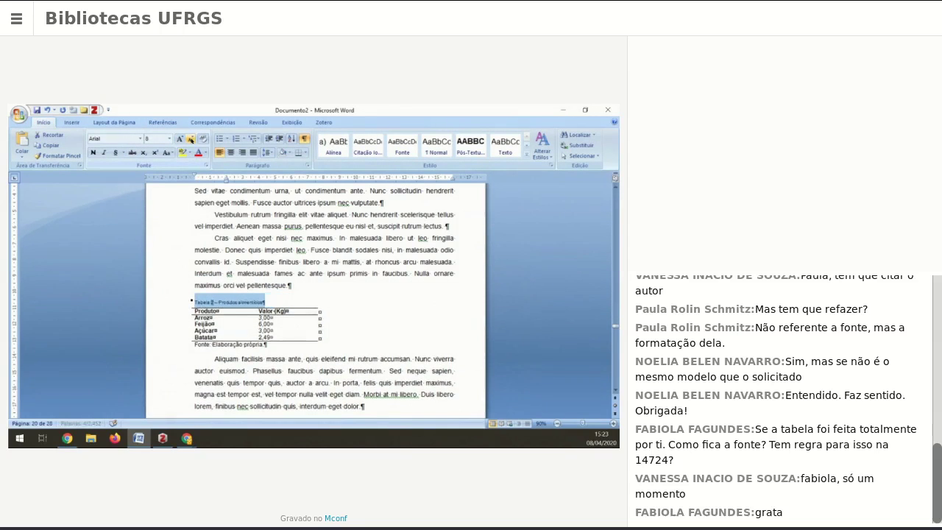
{"action": "left_click", "coordinate": [268, 152]}
{"action": "left_click", "coordinate": [281, 166]}
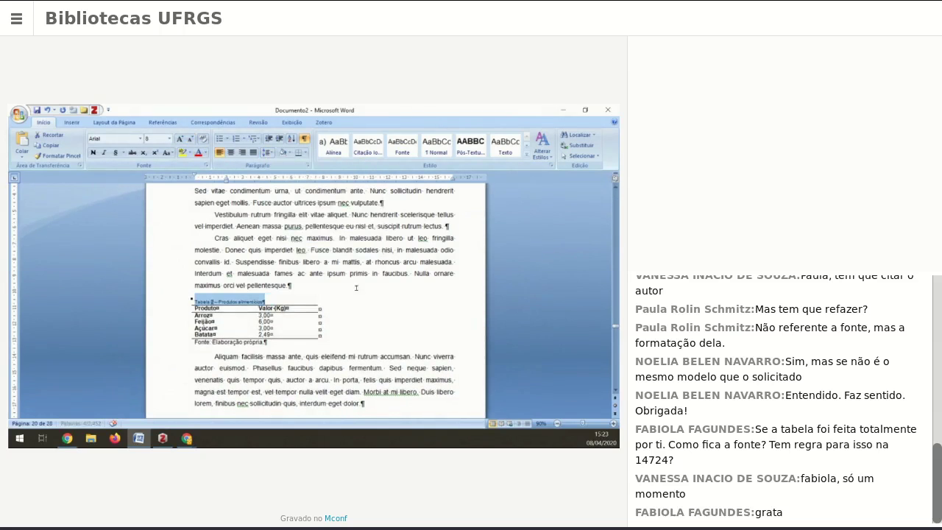
{"action": "left_click", "coordinate": [389, 273]}
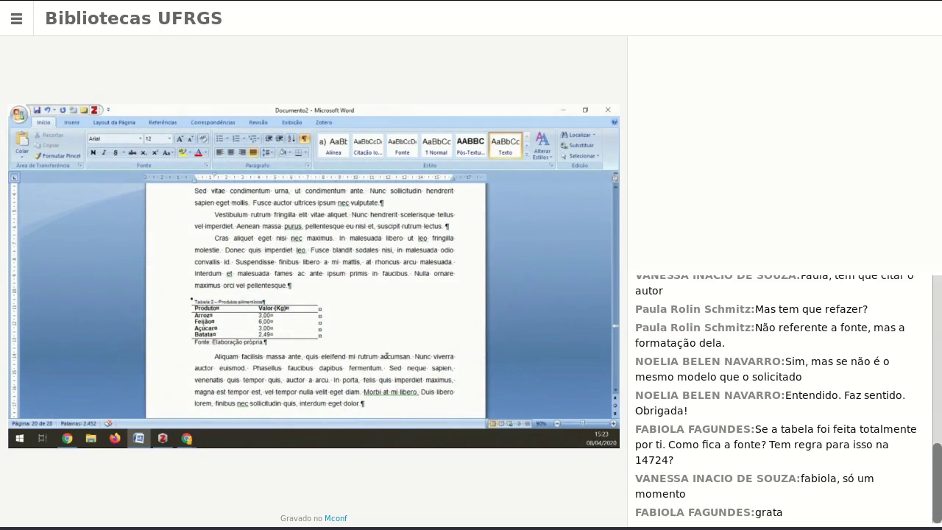
Apply the Legenda style to the Produtos alimentícios table caption, undo it once and apply it again
{"action": "scroll", "coordinate": [383, 356], "scroll_direction": "up", "scroll_amount": 1}
{"action": "left_click", "coordinate": [170, 322]}
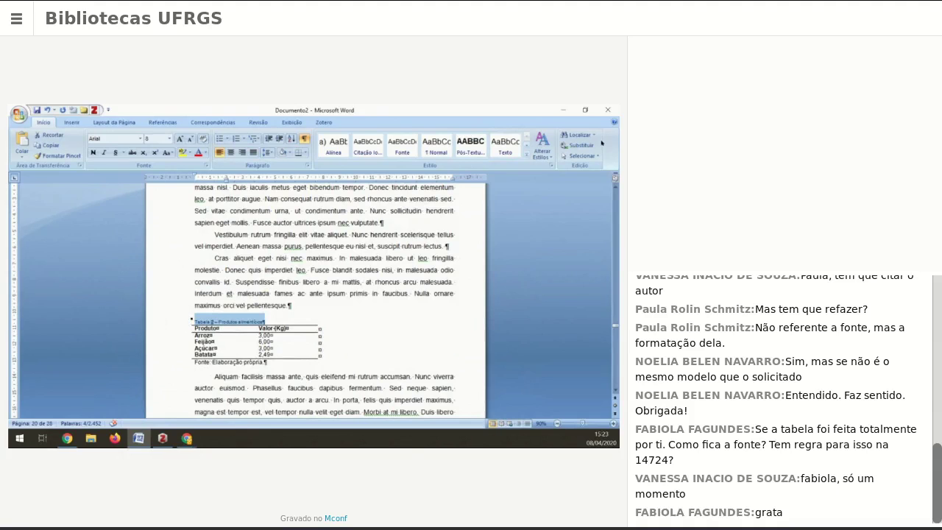
{"action": "left_click", "coordinate": [527, 155]}
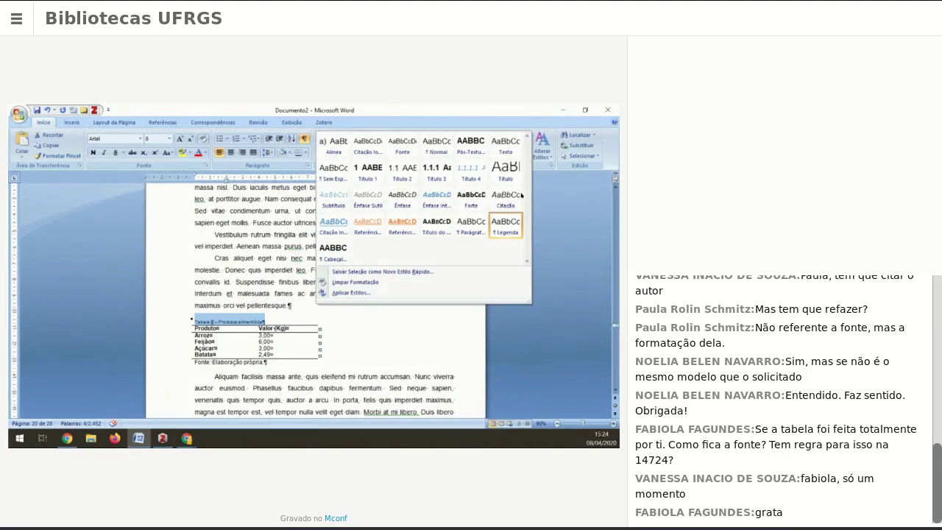
{"action": "left_click", "coordinate": [505, 225]}
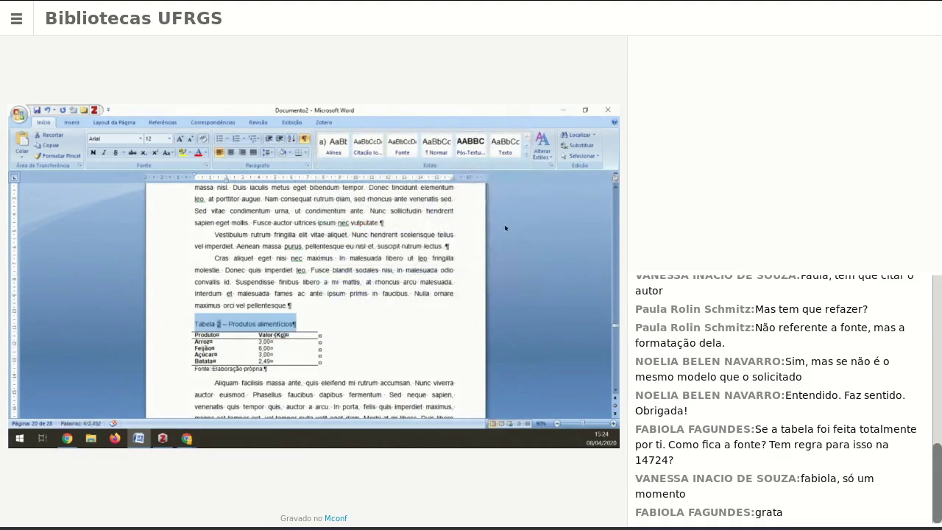
{"action": "key", "text": "ctrl+z"}
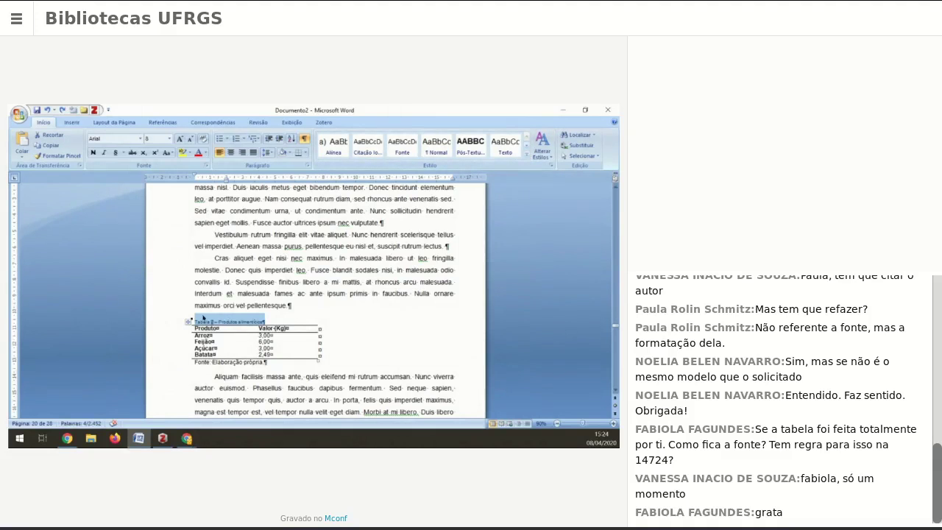
{"action": "left_click", "coordinate": [527, 155]}
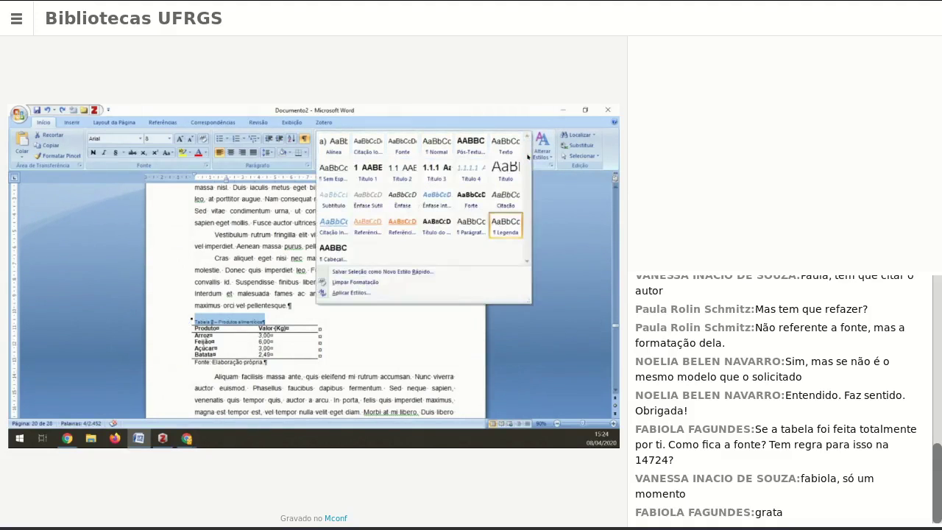
{"action": "left_click", "coordinate": [504, 225]}
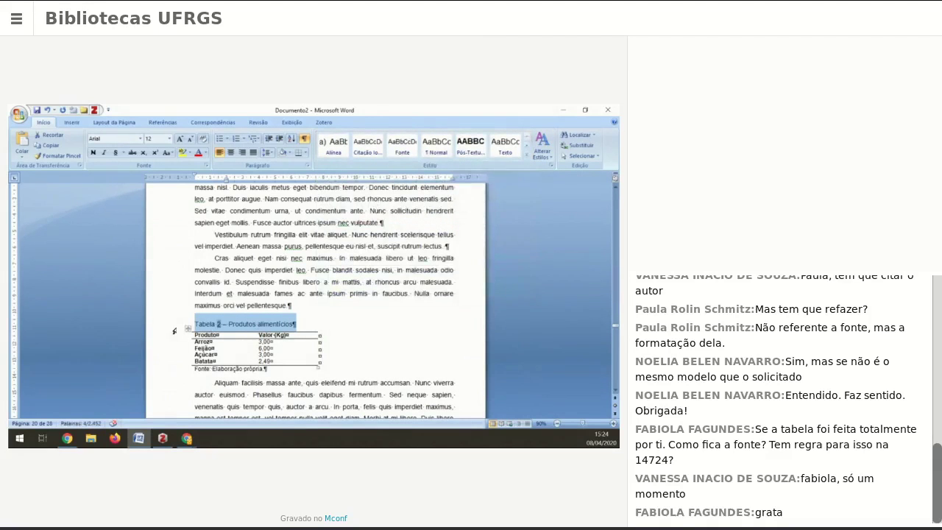
Select the Produtos alimentícios table and its source line in turn, and return to the number in its caption
{"action": "left_click", "coordinate": [295, 323]}
{"action": "left_click", "coordinate": [189, 327]}
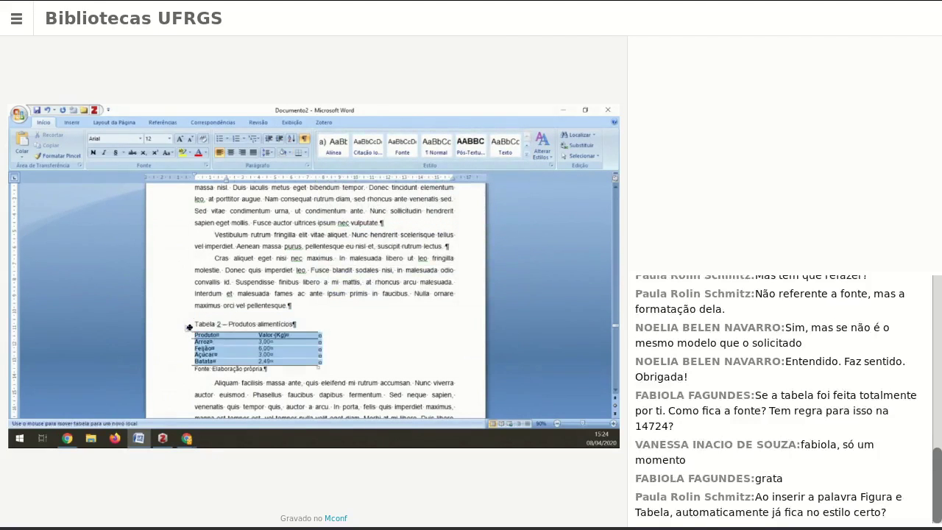
{"action": "left_click", "coordinate": [163, 328]}
{"action": "left_click", "coordinate": [174, 371]}
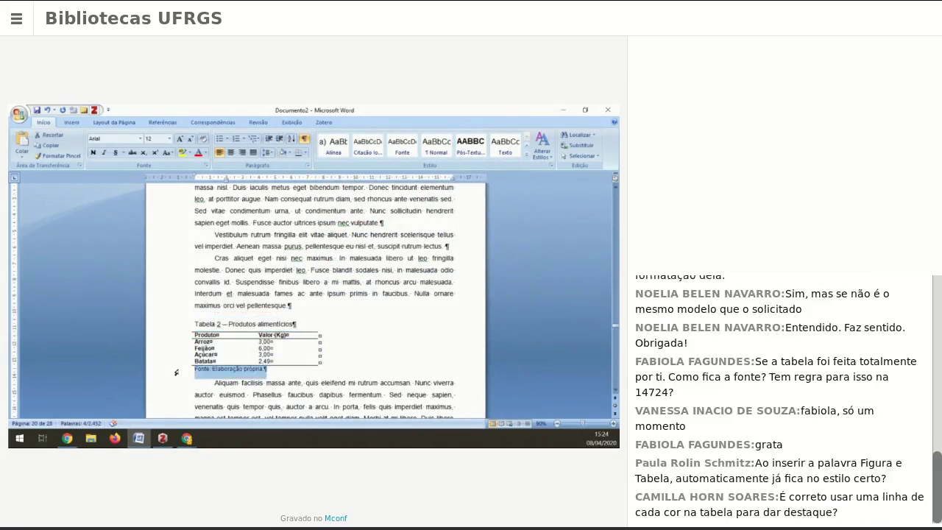
{"action": "left_click", "coordinate": [221, 323]}
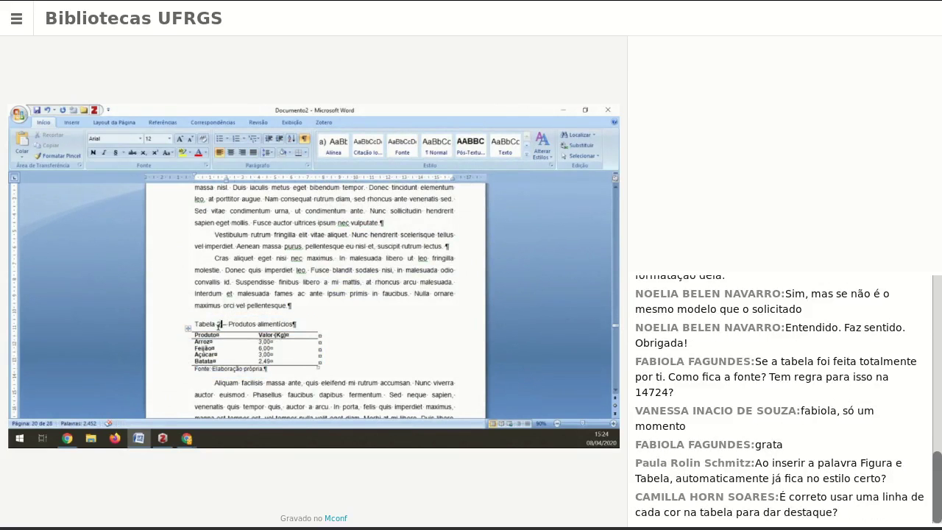
Copy the formatting of the Foguete figure caption onto the Produtos alimentícios table caption with the Format Painter
{"action": "scroll", "coordinate": [171, 323], "scroll_direction": "up", "scroll_amount": 4}
{"action": "scroll", "coordinate": [177, 330], "scroll_direction": "down", "scroll_amount": 5}
{"action": "scroll", "coordinate": [180, 338], "scroll_direction": "up", "scroll_amount": 4}
{"action": "scroll", "coordinate": [175, 344], "scroll_direction": "up", "scroll_amount": 3}
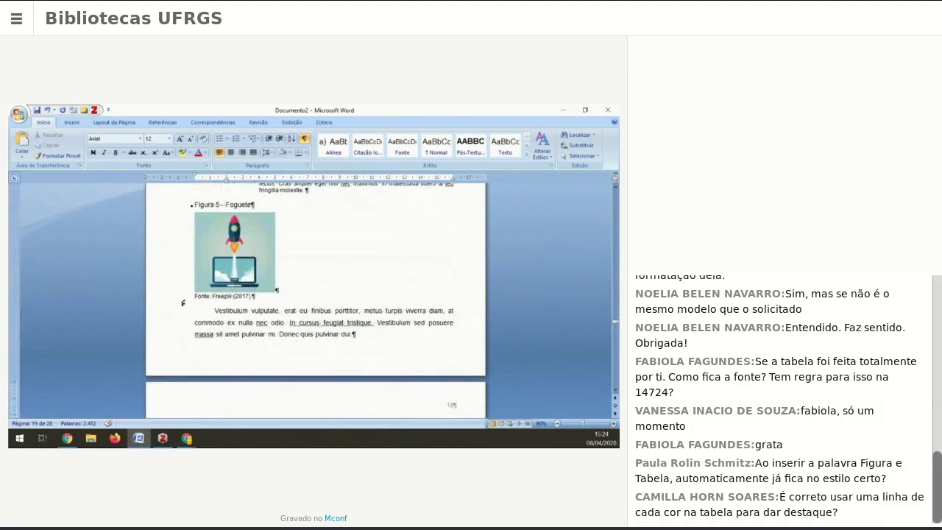
{"action": "scroll", "coordinate": [184, 301], "scroll_direction": "down", "scroll_amount": 2, "text": "ctrl"}
{"action": "scroll", "coordinate": [186, 324], "scroll_direction": "down", "scroll_amount": 2}
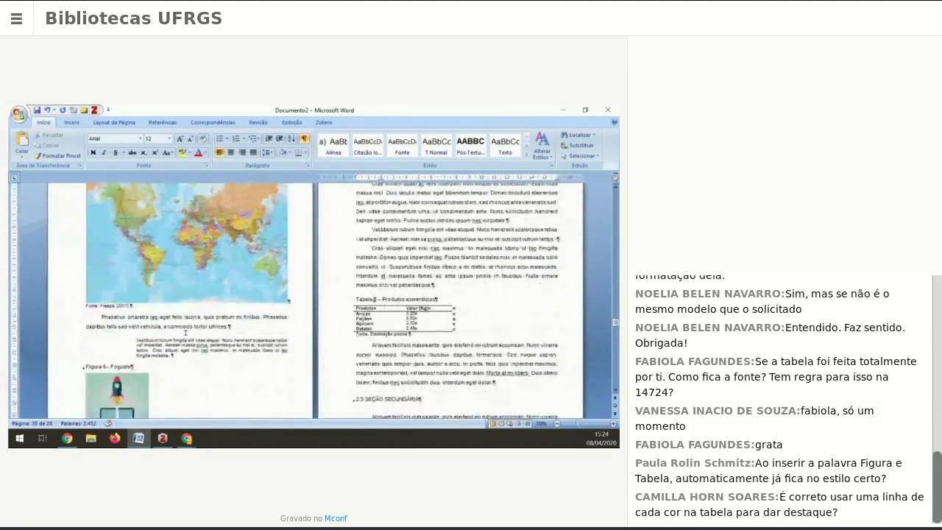
{"action": "left_click", "coordinate": [65, 372]}
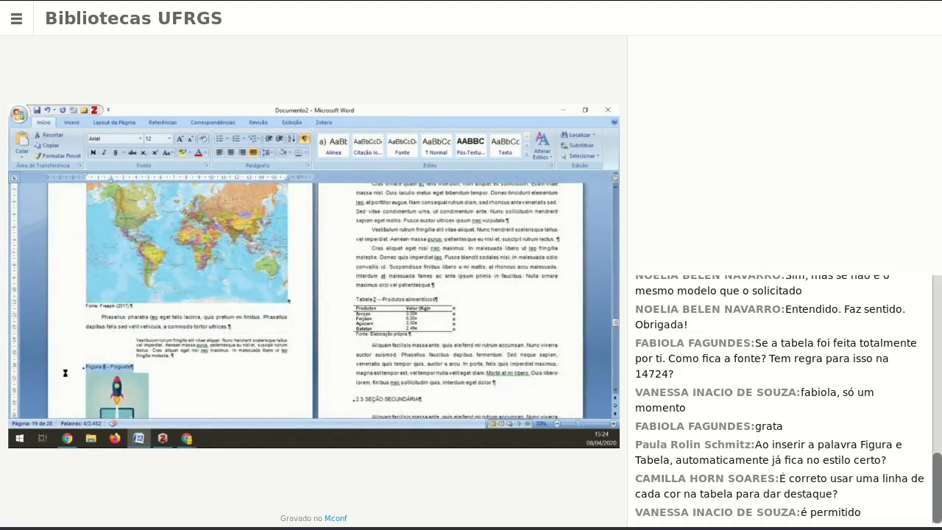
{"action": "mouse_move", "coordinate": [107, 364]}
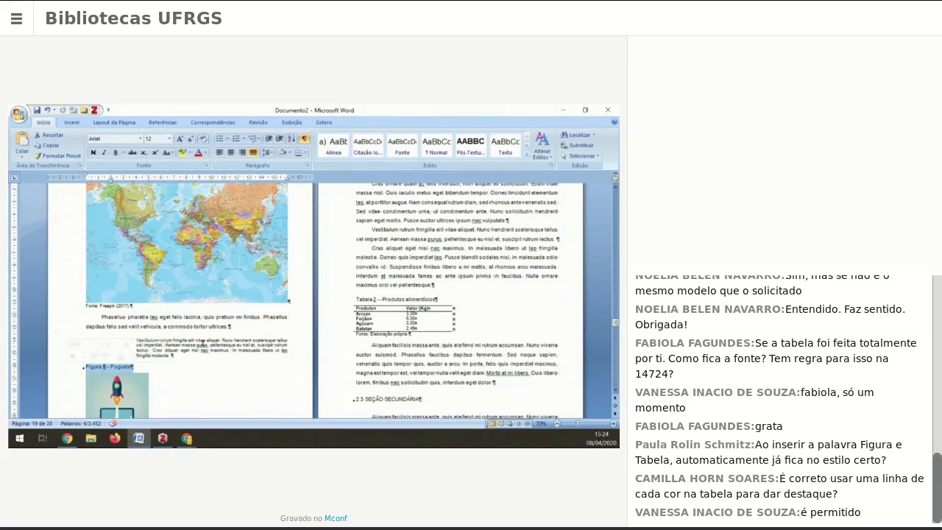
{"action": "left_click", "coordinate": [57, 157]}
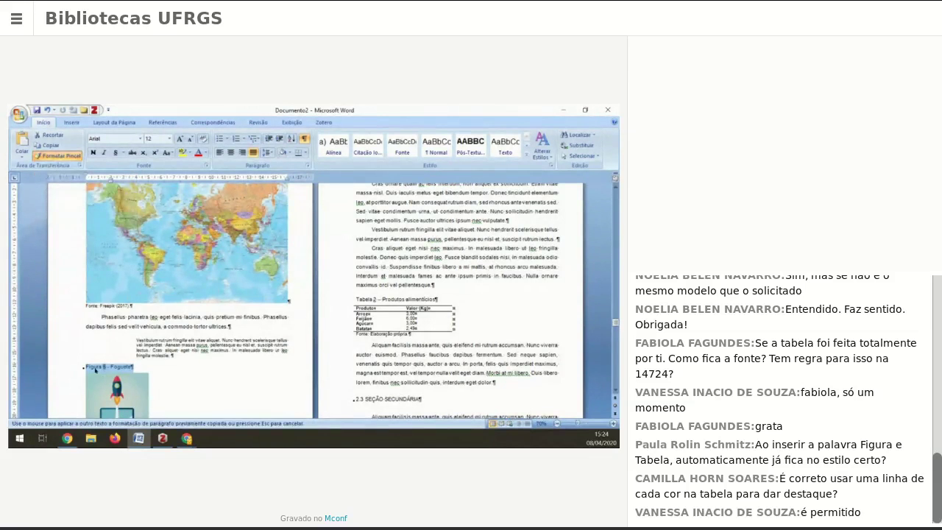
{"action": "left_click", "coordinate": [331, 304]}
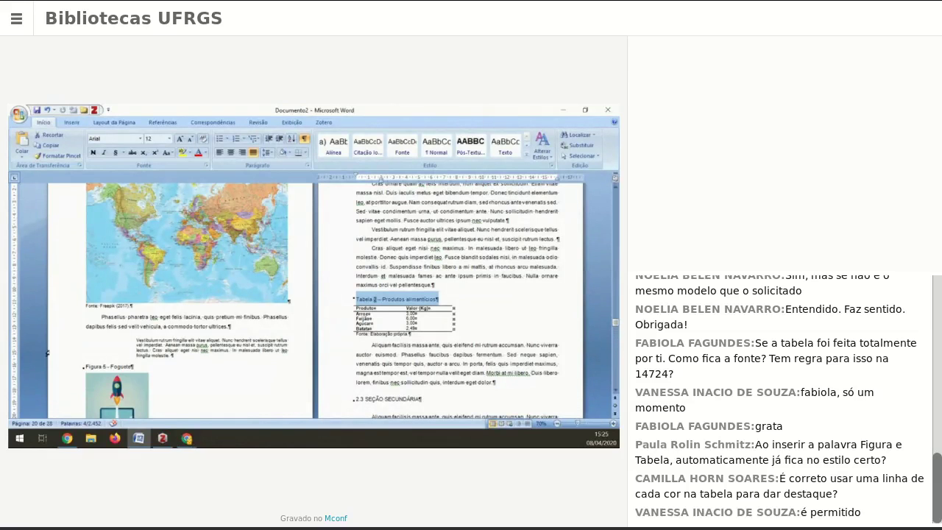
{"action": "left_click", "coordinate": [63, 369]}
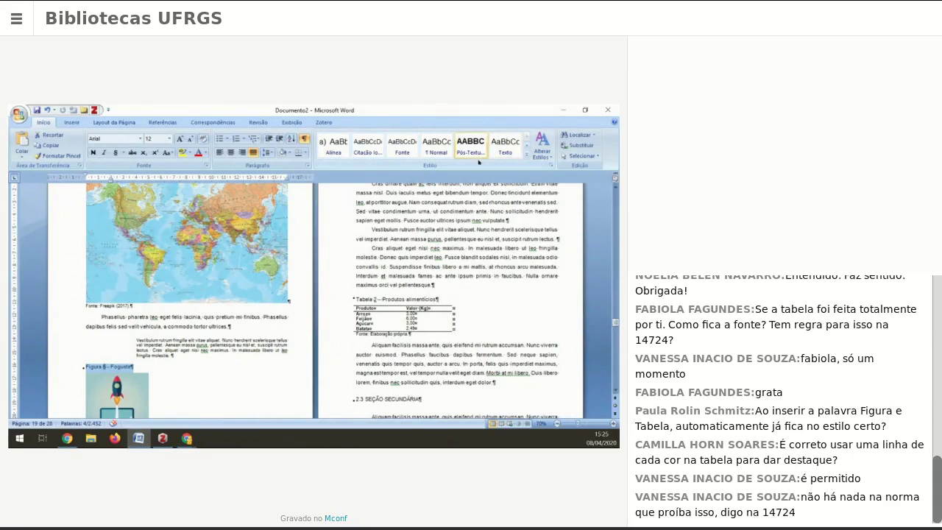
{"action": "scroll", "coordinate": [345, 333], "scroll_direction": "up", "scroll_amount": 3}
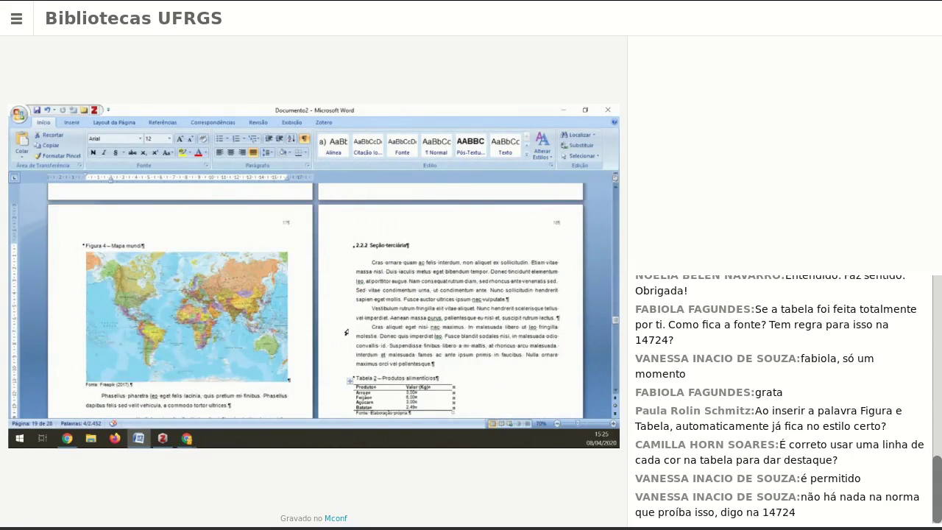
{"action": "scroll", "coordinate": [346, 332], "scroll_direction": "up", "scroll_amount": 10}
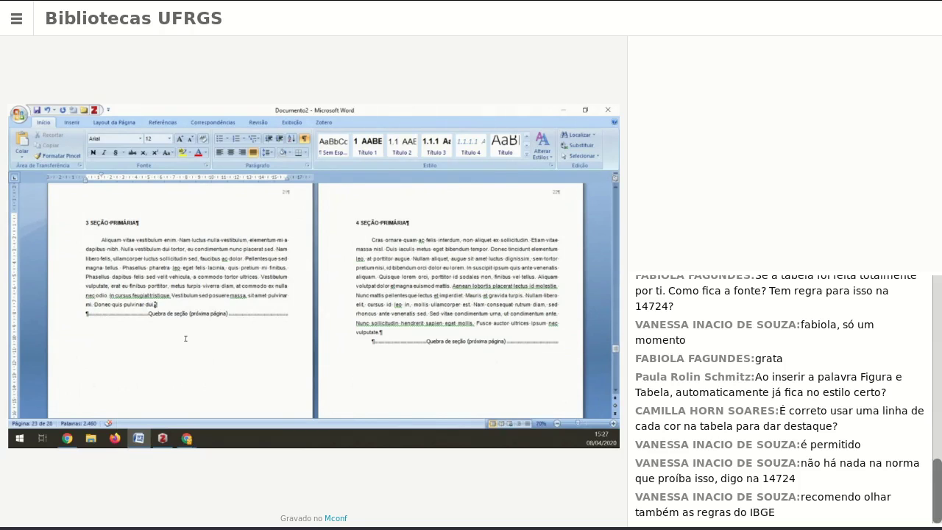
Add the line "Seção primária nova" at the end of section 3, before the section break, and apply the Título 1 style
{"action": "key", "text": "Return"}
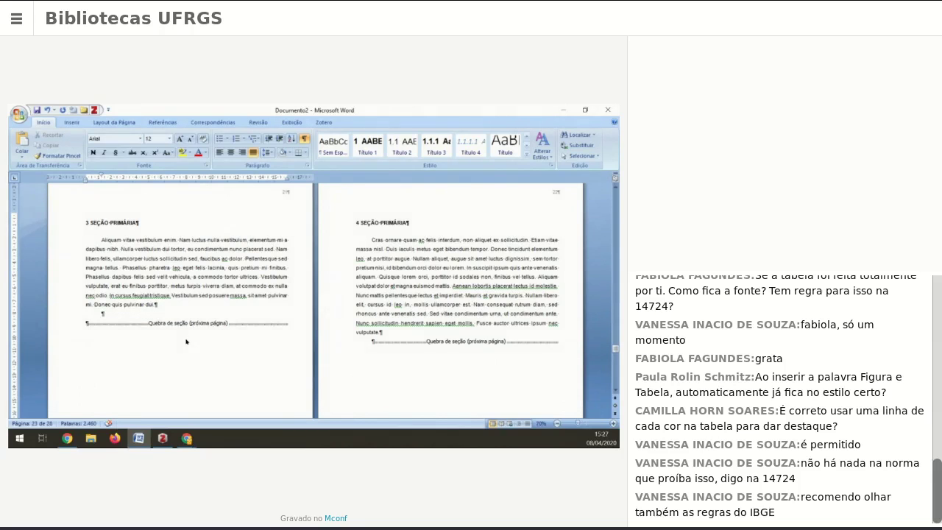
{"action": "type", "text": "Seção primária nova"}
{"action": "left_click", "coordinate": [66, 324]}
{"action": "left_click", "coordinate": [59, 314]}
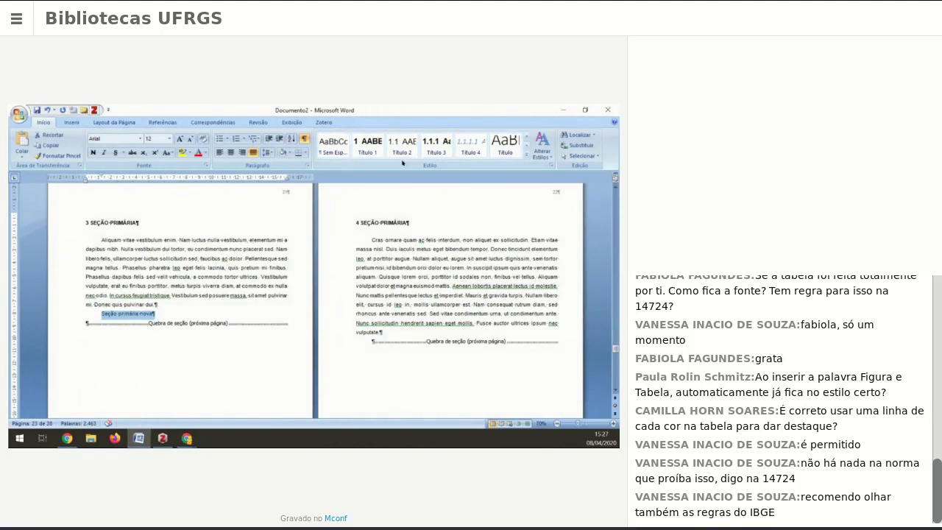
{"action": "left_click", "coordinate": [371, 145]}
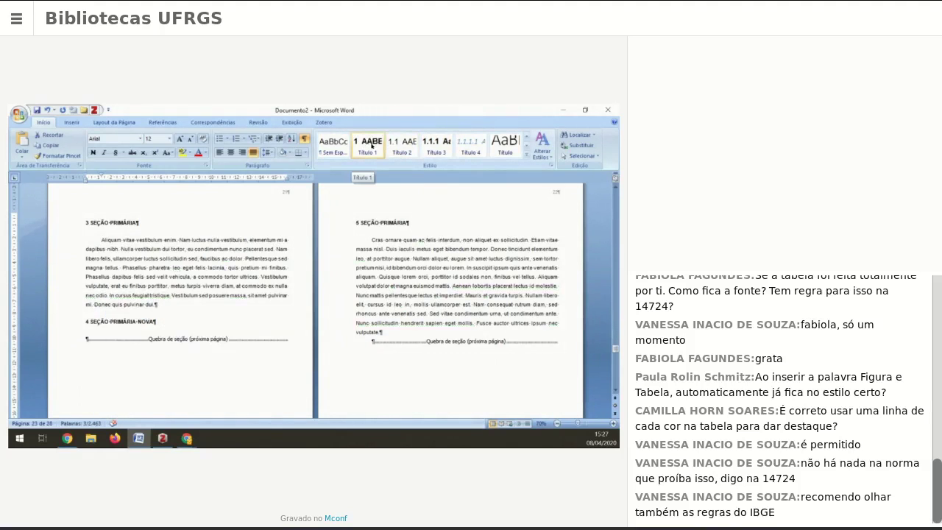
Try pushing the "Seção primária nova" heading down with three blank lines after the section 3 paragraph, and delete them again
{"action": "left_click", "coordinate": [96, 330]}
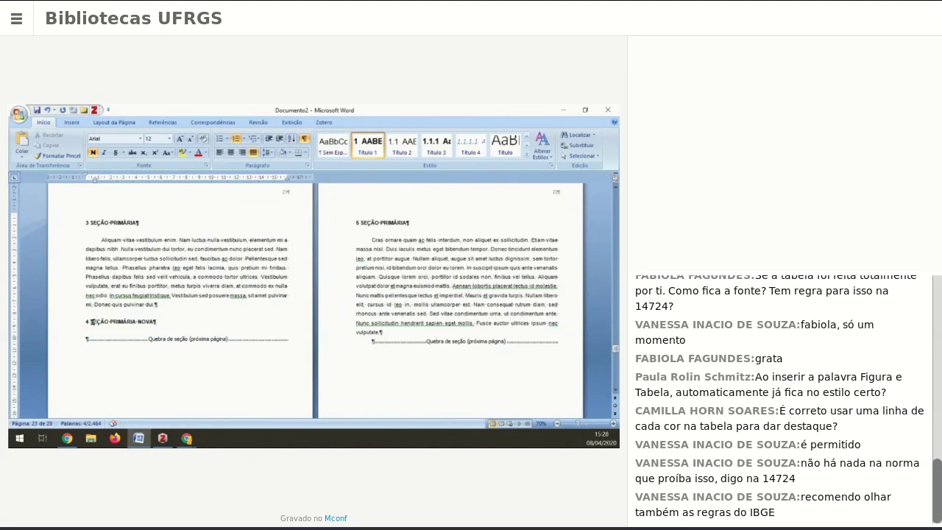
{"action": "left_click", "coordinate": [178, 308]}
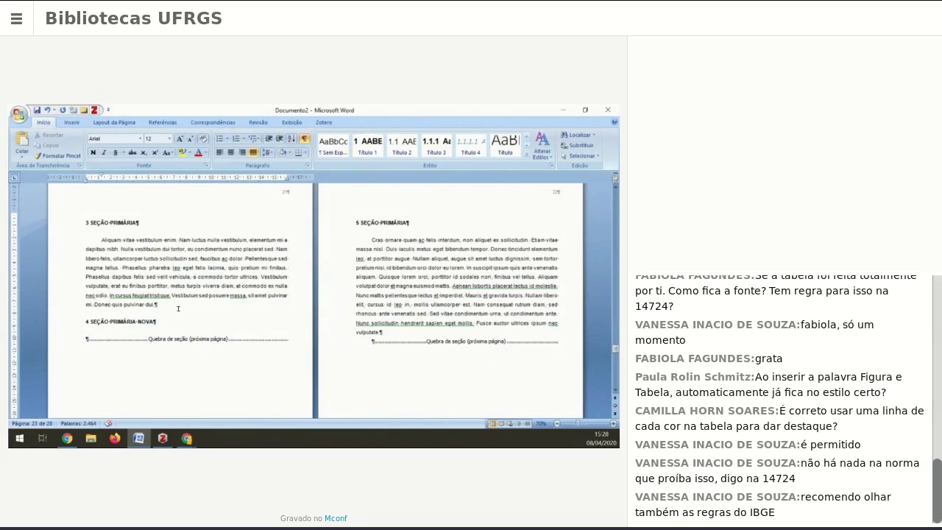
{"action": "key", "text": "Return"}
{"action": "key", "text": "Return"}
{"action": "key", "text": "Return"}
{"action": "key", "text": "Delete"}
{"action": "key", "text": "Delete"}
{"action": "key", "text": "Delete"}
Insert a next-page section break (Próxima Página) directly before the "Seção primária nova" heading
{"action": "scroll", "coordinate": [180, 341], "scroll_direction": "up", "scroll_amount": 4}
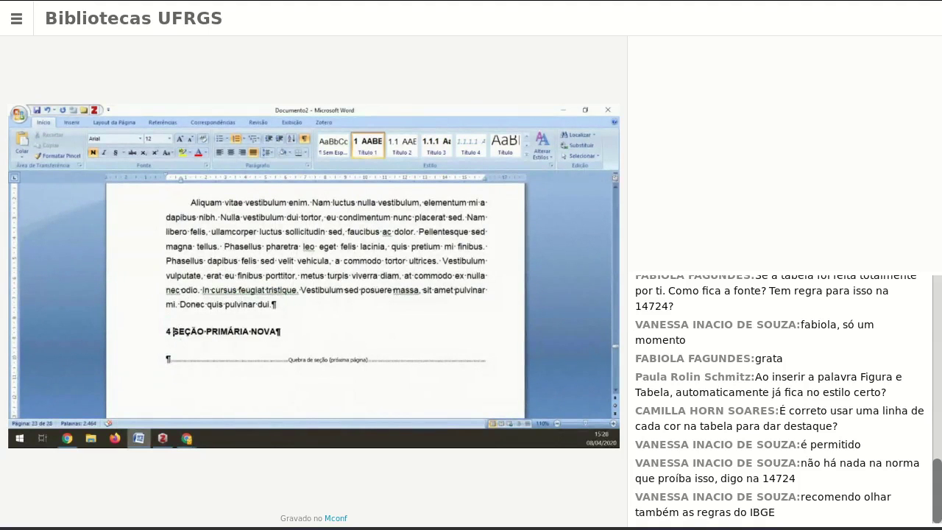
{"action": "mouse_move", "coordinate": [138, 438]}
{"action": "left_click", "coordinate": [114, 123]}
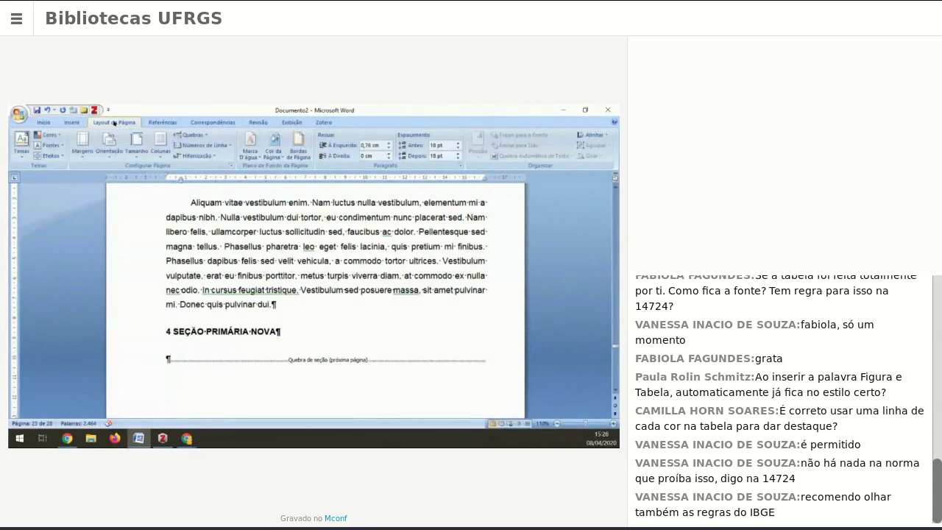
{"action": "left_click", "coordinate": [193, 135]}
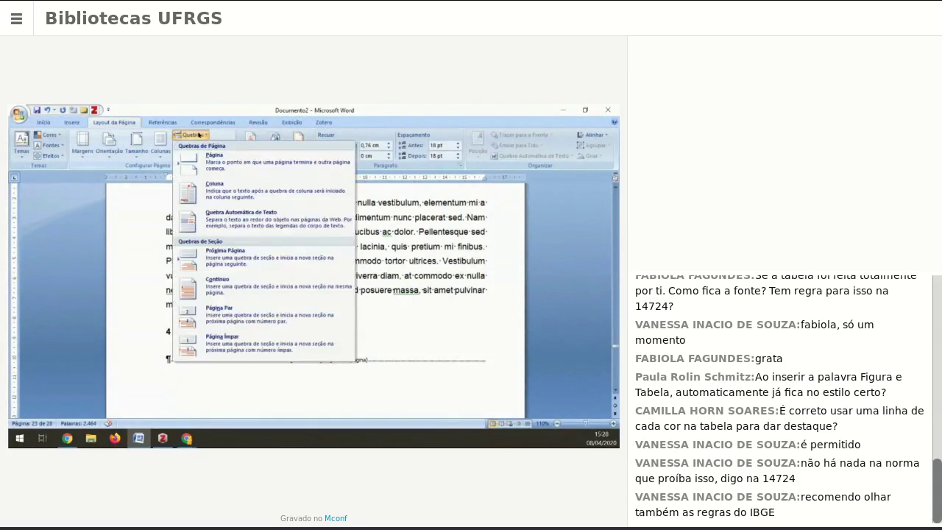
{"action": "left_click", "coordinate": [238, 257]}
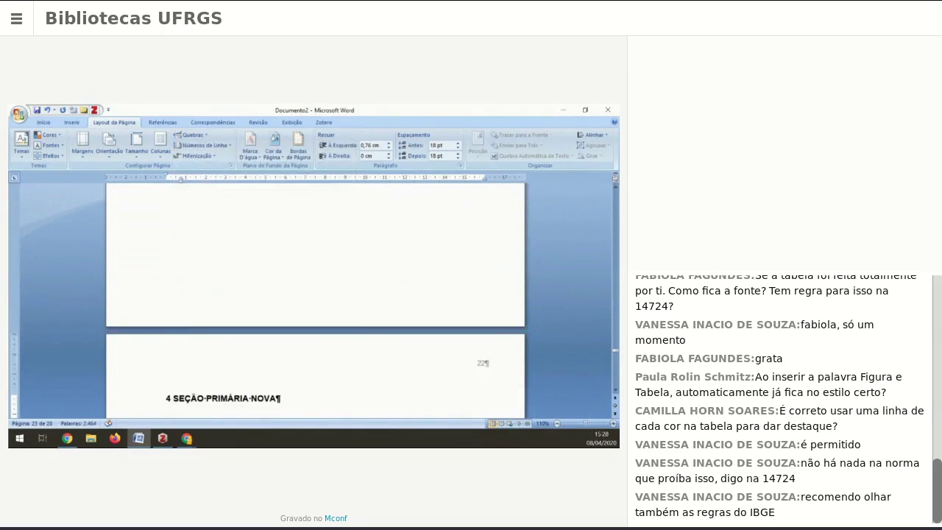
Copy the body paragraph of section 3 and paste it beneath the "Seção primária nova" heading
{"action": "scroll", "coordinate": [485, 365], "scroll_direction": "down", "scroll_amount": 3}
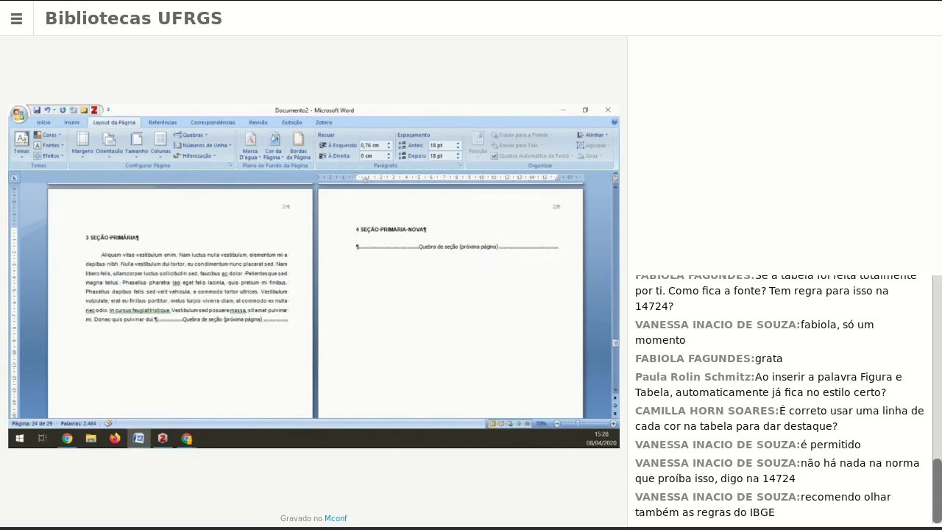
{"action": "left_click_drag", "start_coordinate": [101, 252], "coordinate": [155, 321]}
{"action": "key", "text": "ctrl+c"}
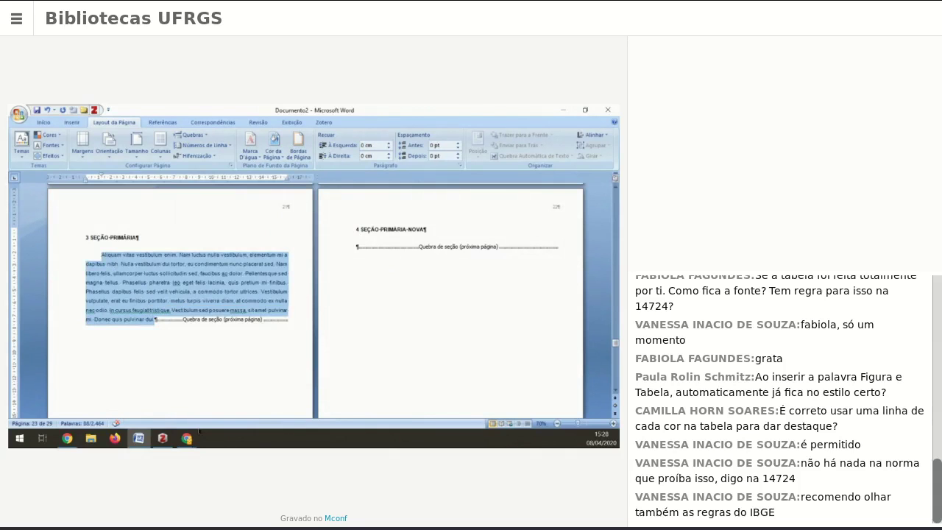
{"action": "left_click", "coordinate": [356, 249]}
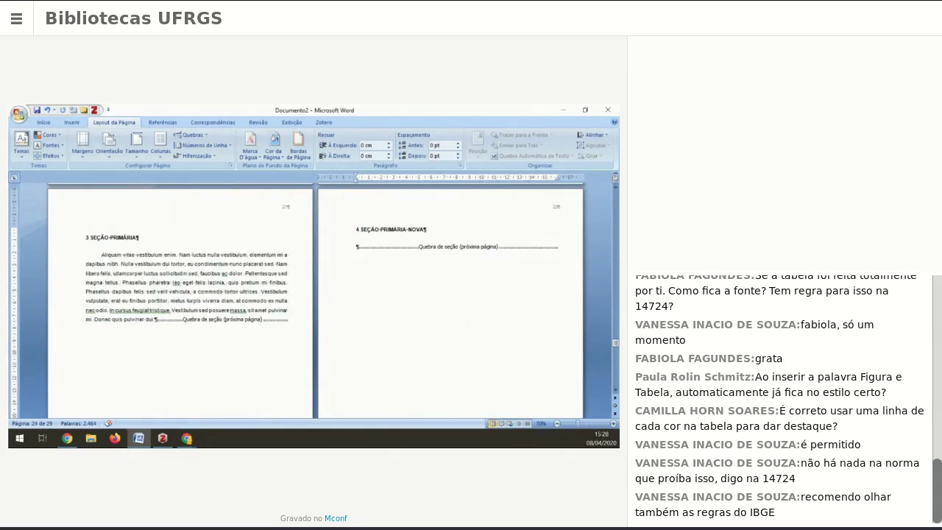
{"action": "key", "text": "ctrl+v"}
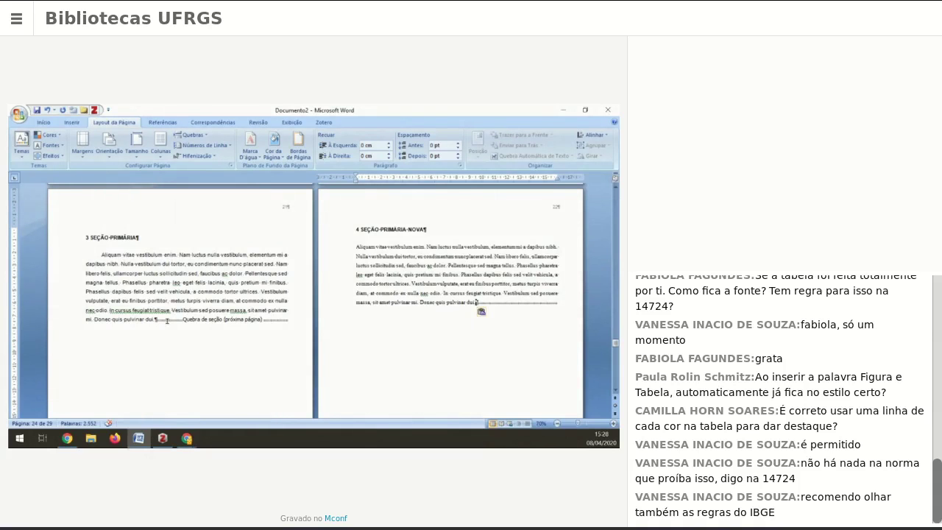
Hide the formatting marks around the section break ending section 3 and show them again
{"action": "left_click_drag", "start_coordinate": [249, 317], "coordinate": [260, 313]}
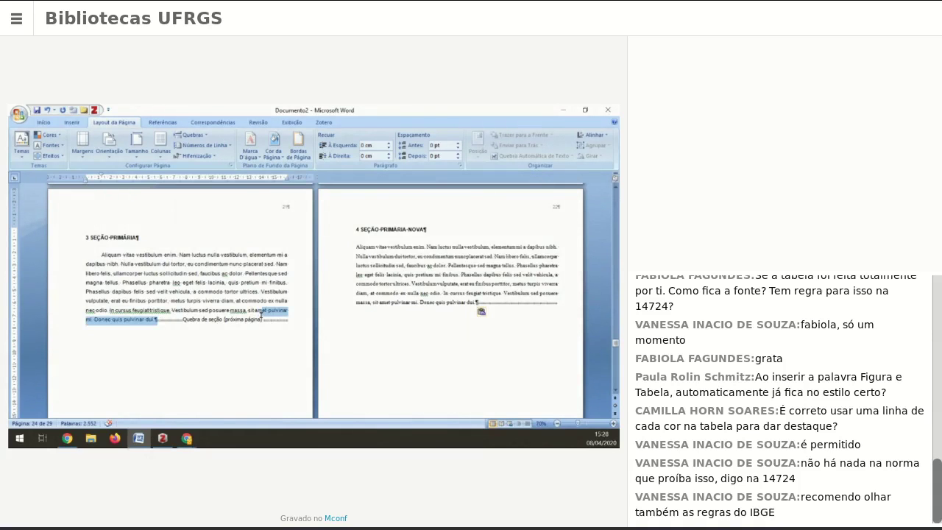
{"action": "left_click", "coordinate": [155, 319]}
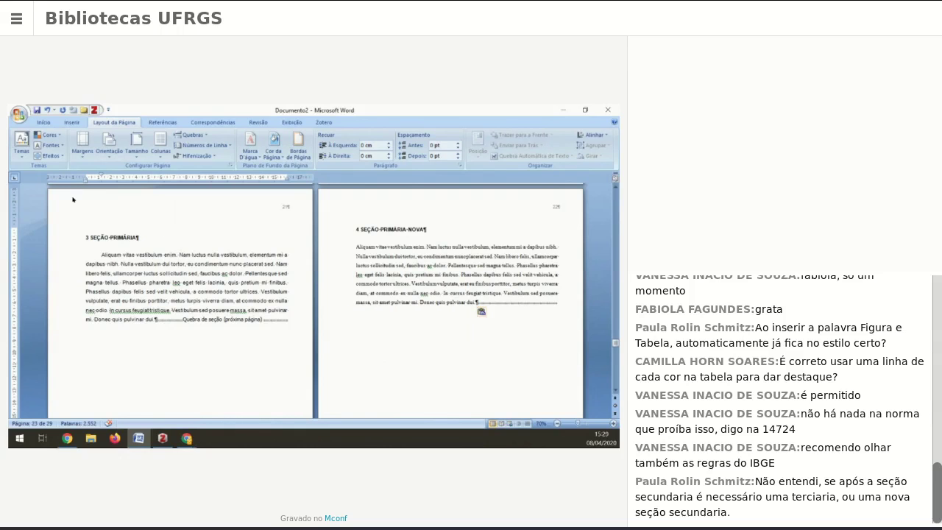
{"action": "left_click", "coordinate": [43, 122]}
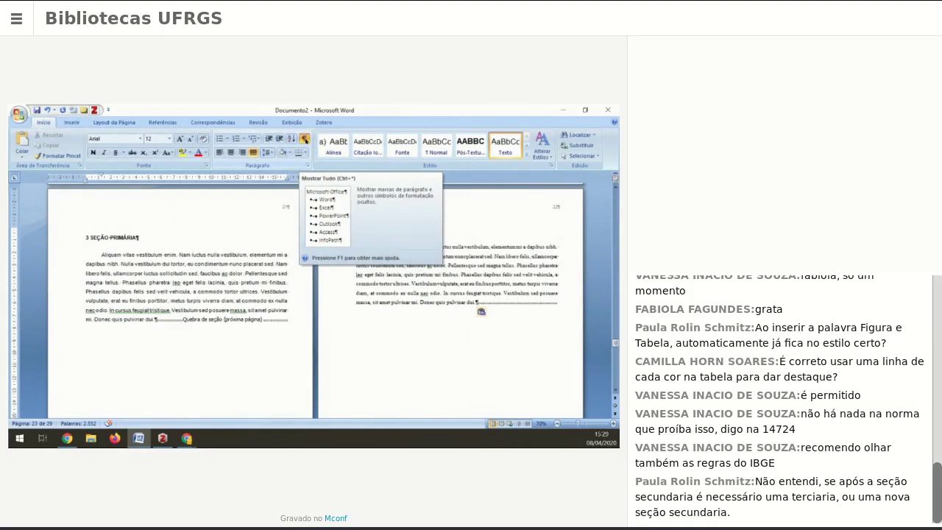
{"action": "left_click", "coordinate": [303, 139]}
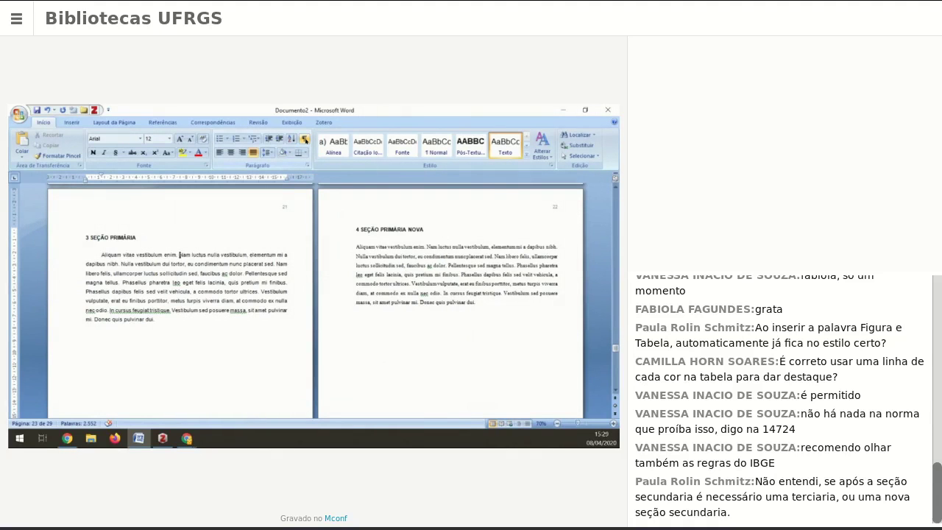
{"action": "left_click", "coordinate": [304, 139]}
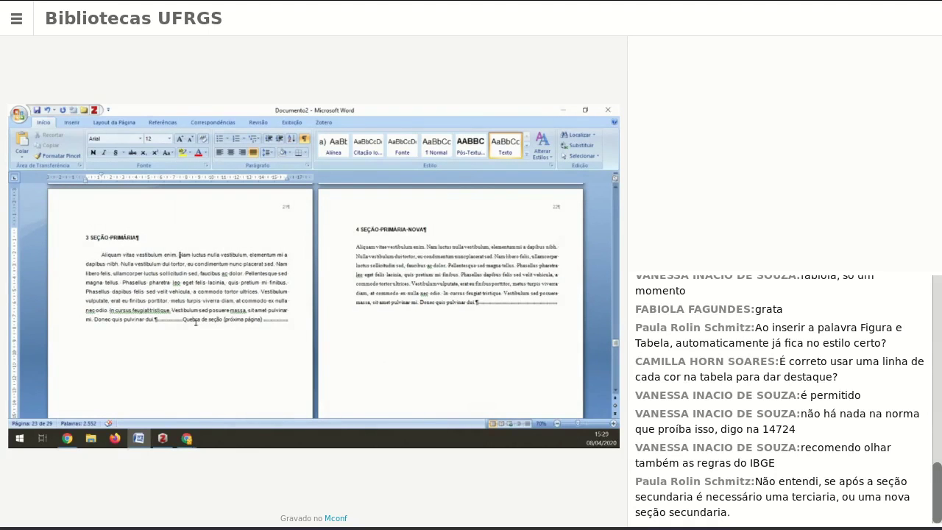
{"action": "left_click", "coordinate": [159, 319]}
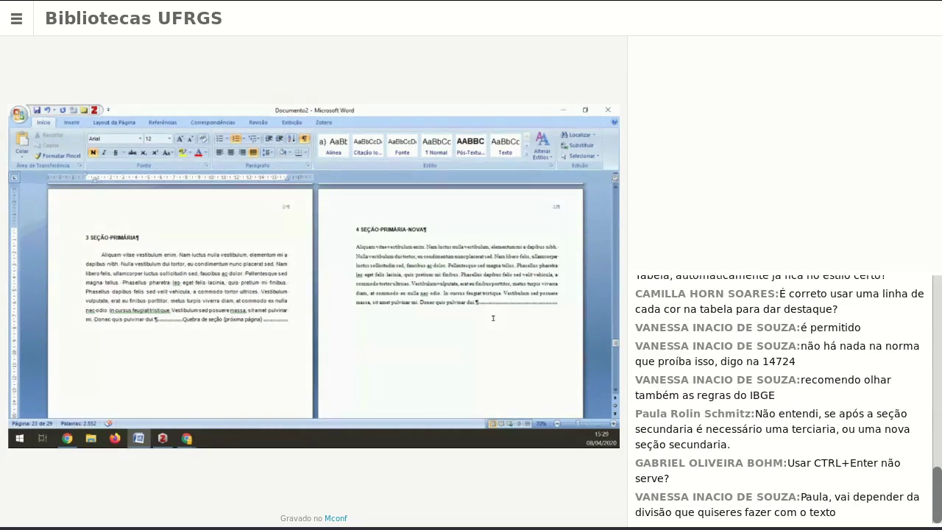
Examine the section breaks between pages, from the Ficha catalográfica through the epigraph and lists down to sections 3 and 4
{"action": "left_click_drag", "start_coordinate": [617, 333], "coordinate": [615, 212]}
{"action": "scroll", "coordinate": [394, 308], "scroll_direction": "up", "scroll_amount": 1}
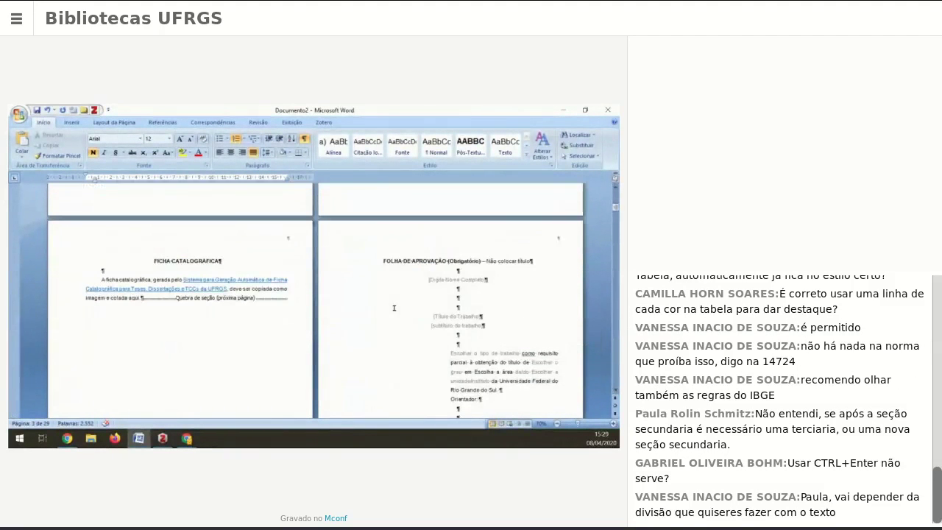
{"action": "scroll", "coordinate": [393, 307], "scroll_direction": "down", "scroll_amount": 5}
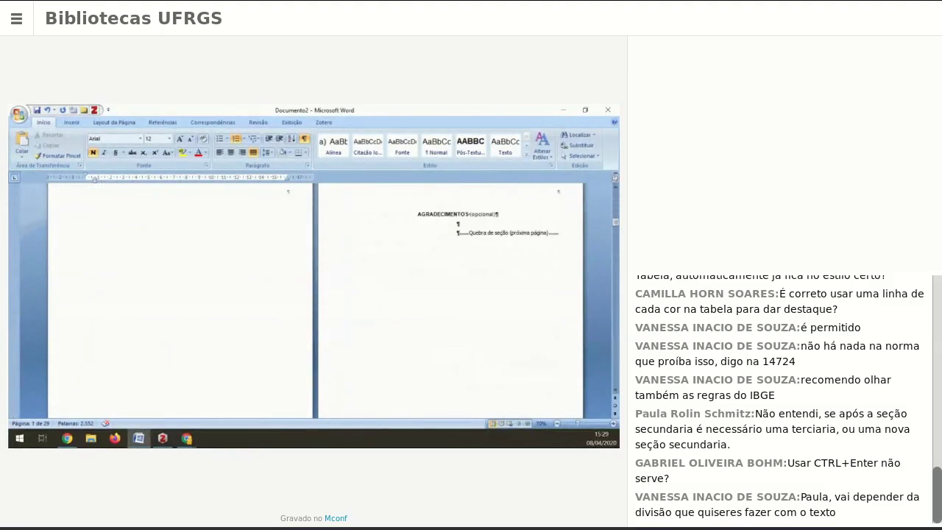
{"action": "scroll", "coordinate": [393, 307], "scroll_direction": "down", "scroll_amount": 6}
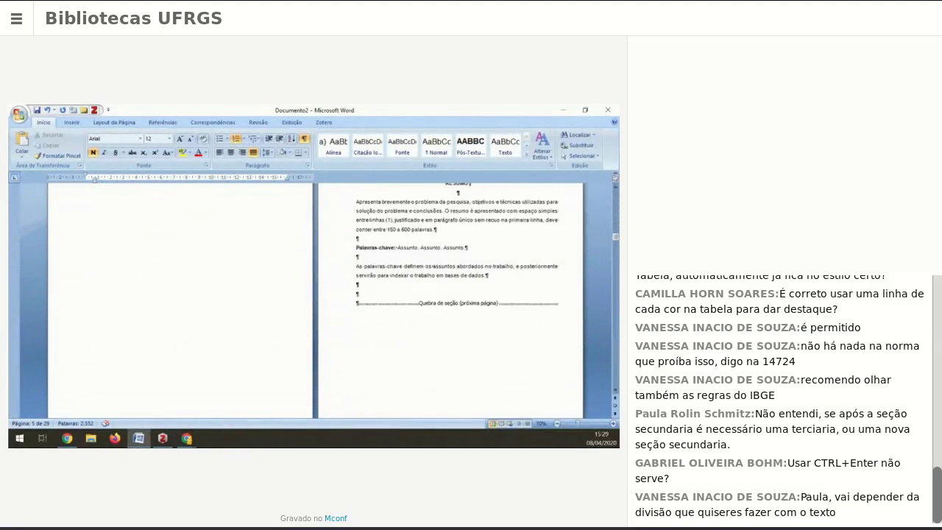
{"action": "scroll", "coordinate": [164, 336], "scroll_direction": "down", "scroll_amount": 5}
{"action": "left_click_drag", "start_coordinate": [134, 239], "coordinate": [160, 285]}
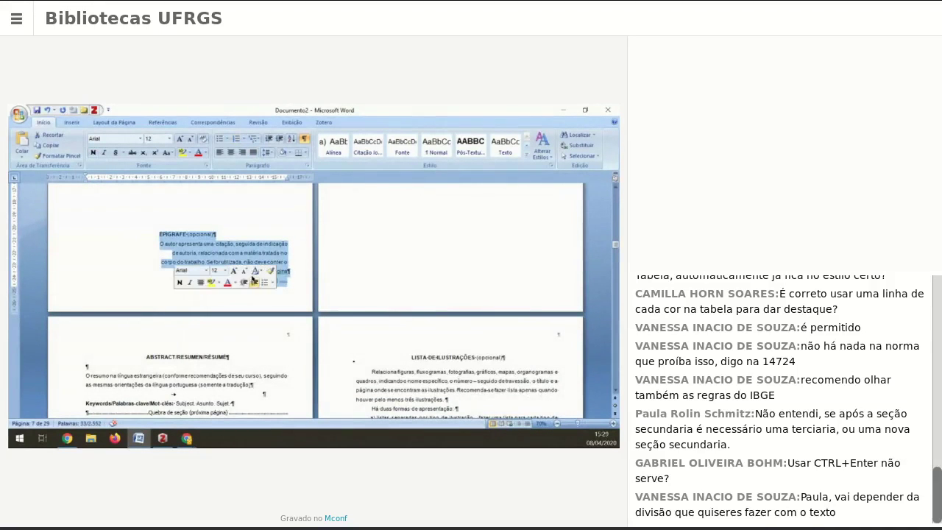
{"action": "left_click", "coordinate": [121, 309]}
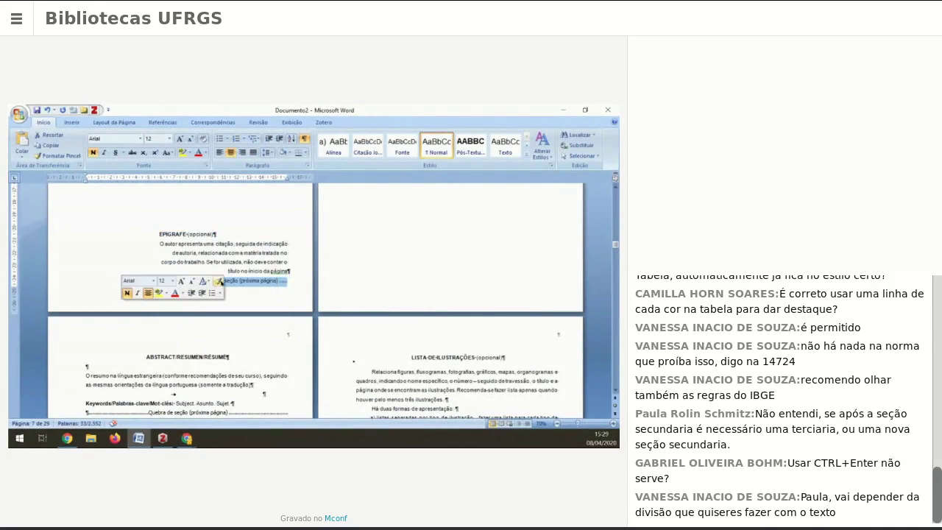
{"action": "scroll", "coordinate": [333, 293], "scroll_direction": "down", "scroll_amount": 1}
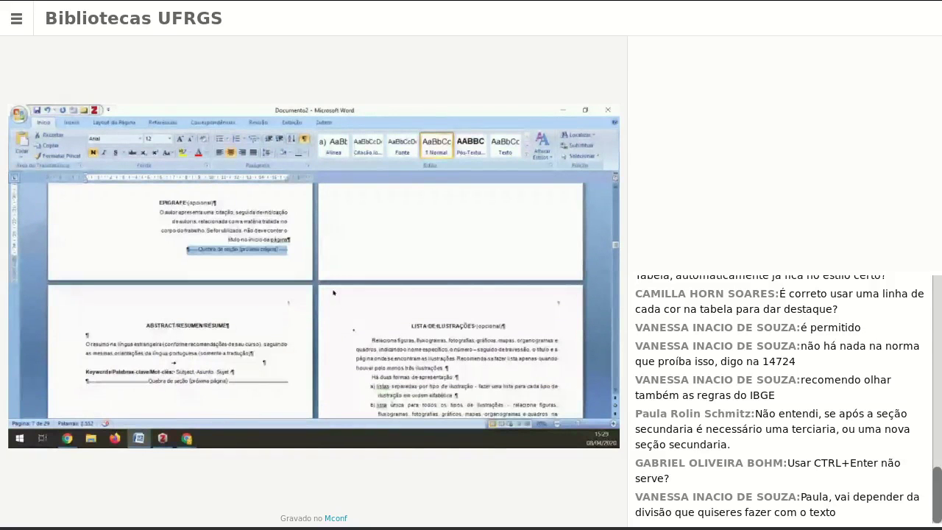
{"action": "scroll", "coordinate": [333, 293], "scroll_direction": "down", "scroll_amount": 2}
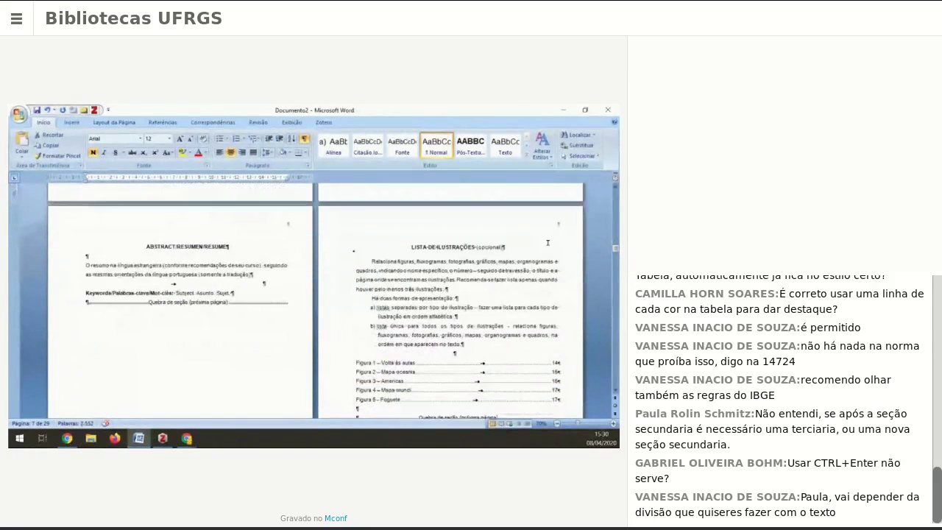
{"action": "scroll", "coordinate": [547, 242], "scroll_direction": "down", "scroll_amount": 1}
{"action": "scroll", "coordinate": [541, 202], "scroll_direction": "down", "scroll_amount": 10}
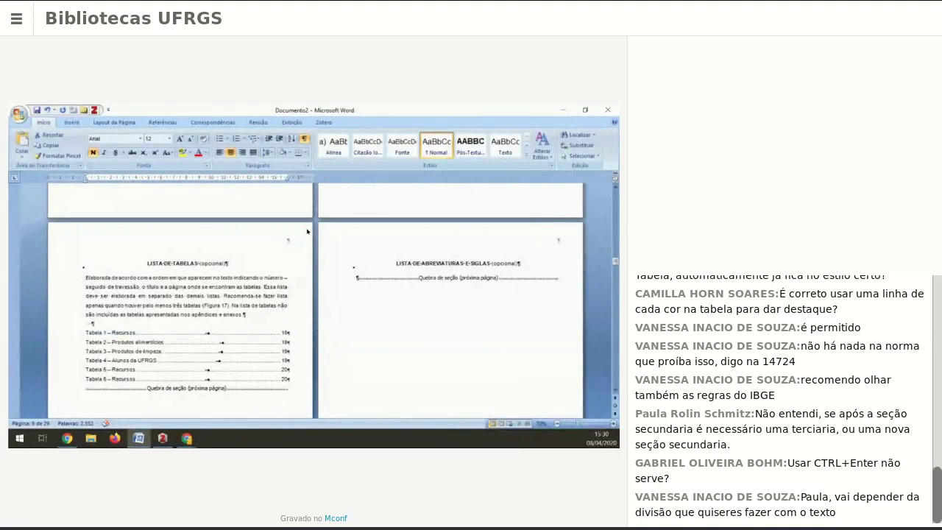
{"action": "scroll", "coordinate": [261, 240], "scroll_direction": "down", "scroll_amount": 15}
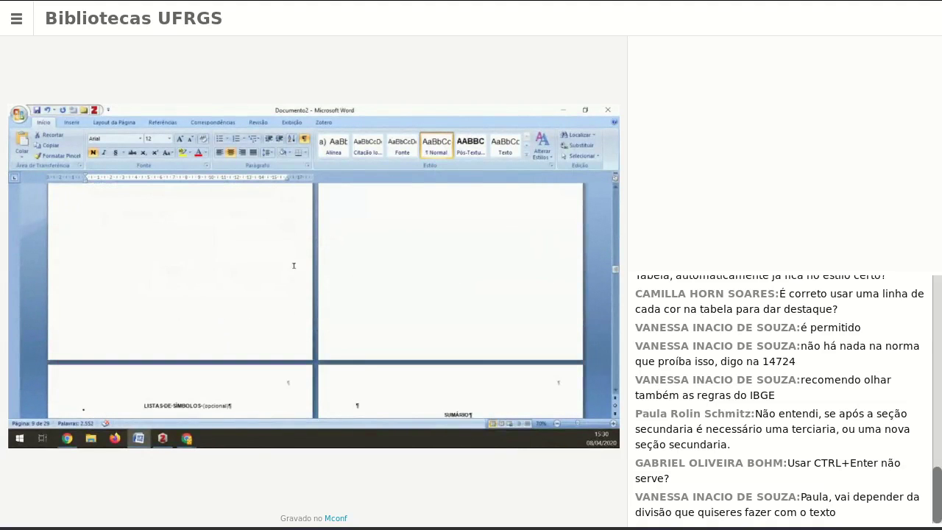
{"action": "scroll", "coordinate": [381, 288], "scroll_direction": "down", "scroll_amount": 10}
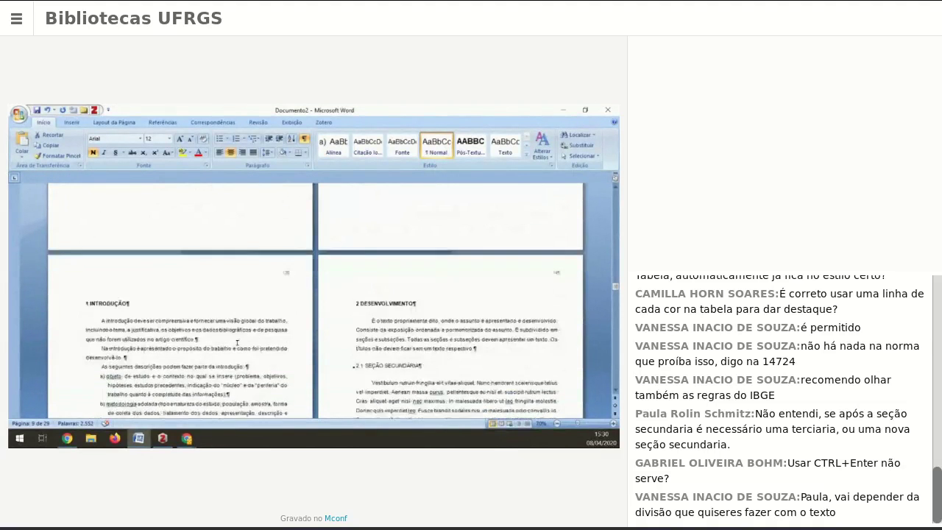
{"action": "scroll", "coordinate": [493, 329], "scroll_direction": "down", "scroll_amount": 10}
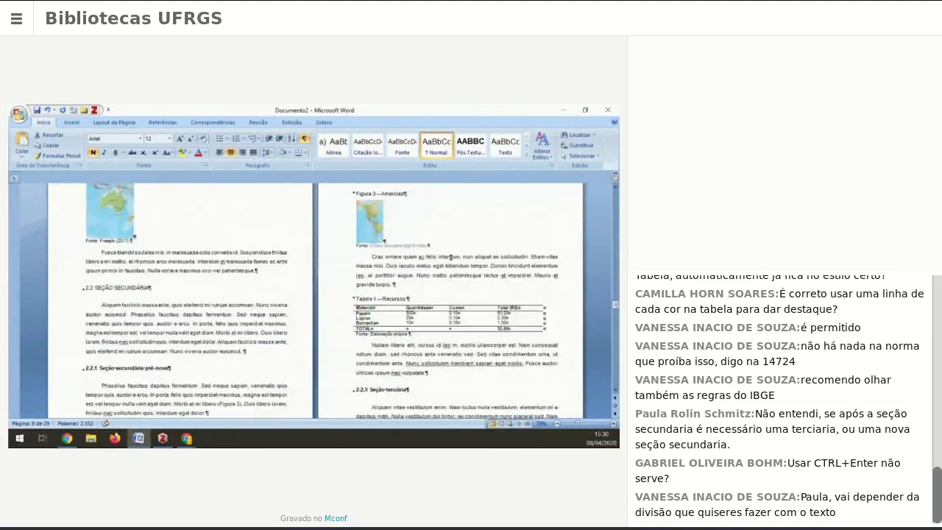
{"action": "scroll", "coordinate": [440, 211], "scroll_direction": "down", "scroll_amount": 10}
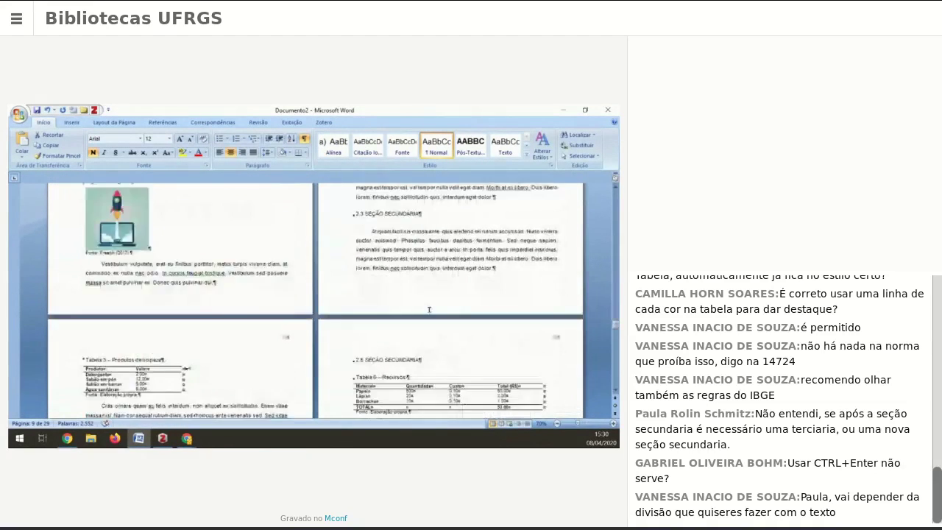
{"action": "scroll", "coordinate": [423, 313], "scroll_direction": "down", "scroll_amount": 3}
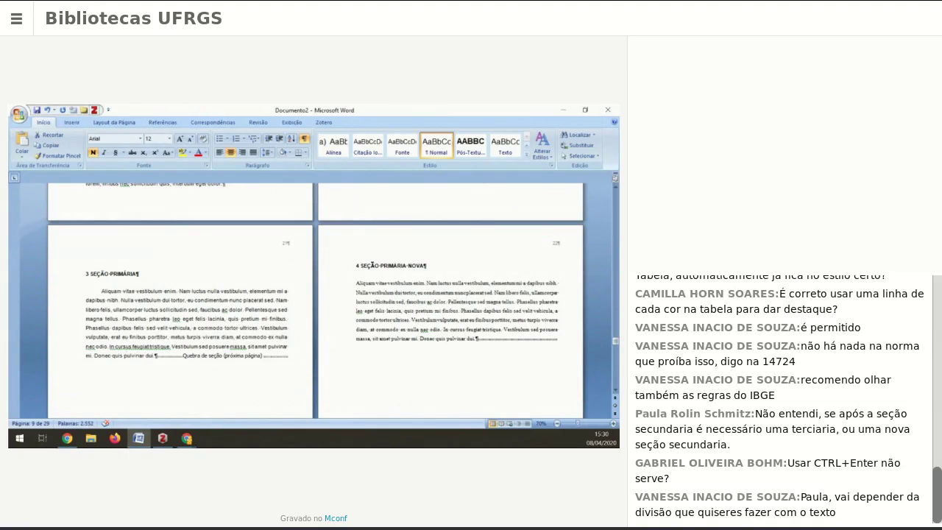
Replace the section break between section 3 and the "Seção primária nova" heading with a manual page break
{"action": "left_click", "coordinate": [184, 366]}
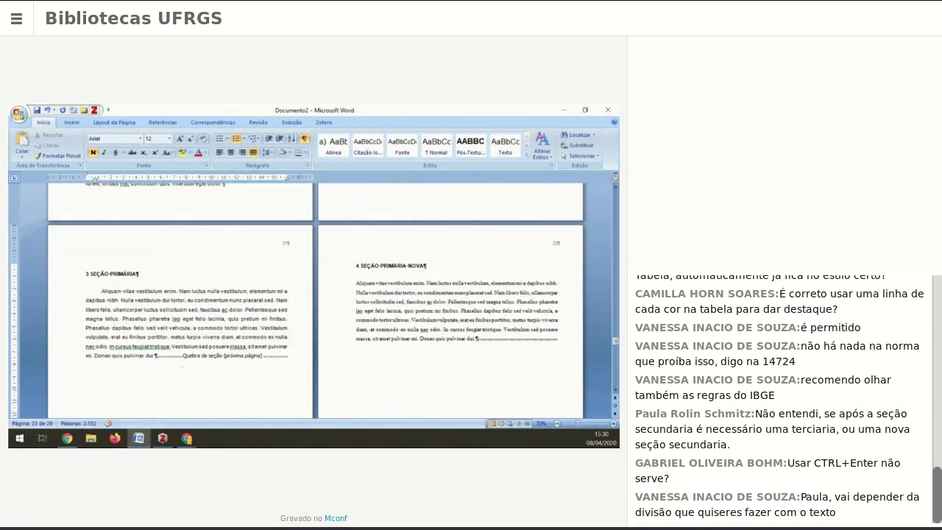
{"action": "key", "text": "Delete"}
{"action": "scroll", "coordinate": [170, 383], "scroll_direction": "down", "scroll_amount": 2}
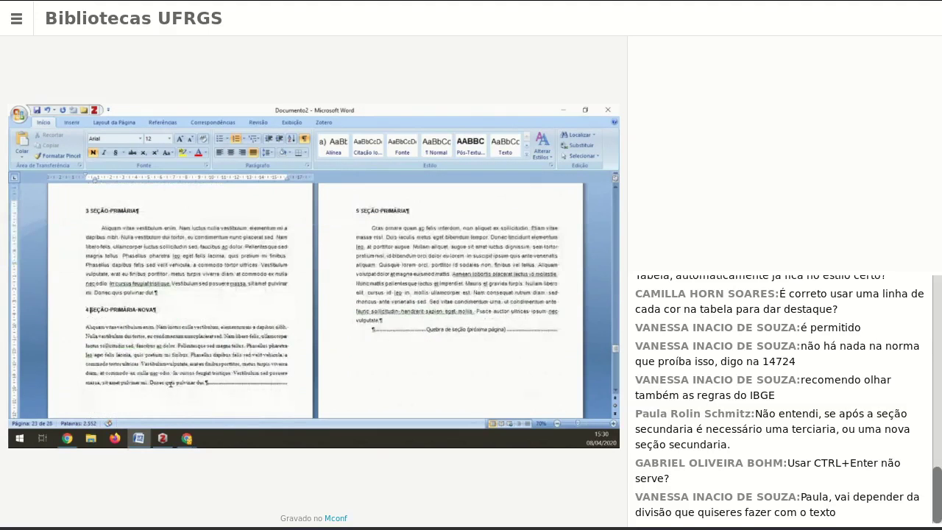
{"action": "key", "text": "ctrl+Return"}
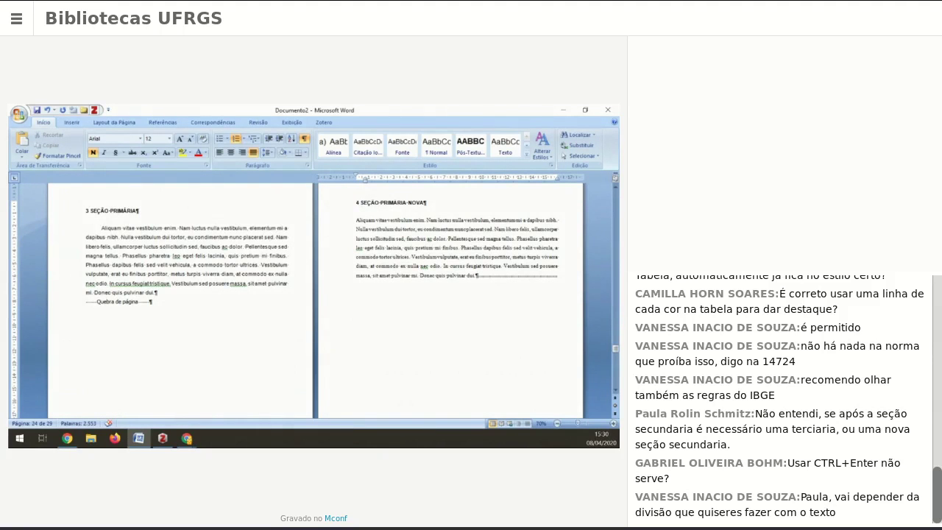
Remove the page break before the "Seção primária nova" heading and insert a next-page section break there instead
{"action": "key", "text": "BackSpace"}
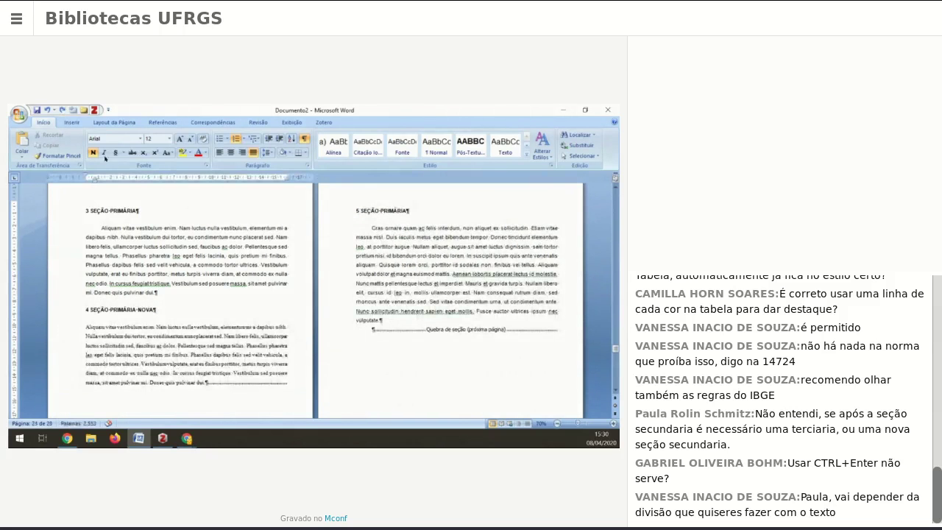
{"action": "left_click", "coordinate": [114, 122]}
{"action": "left_click", "coordinate": [192, 134]}
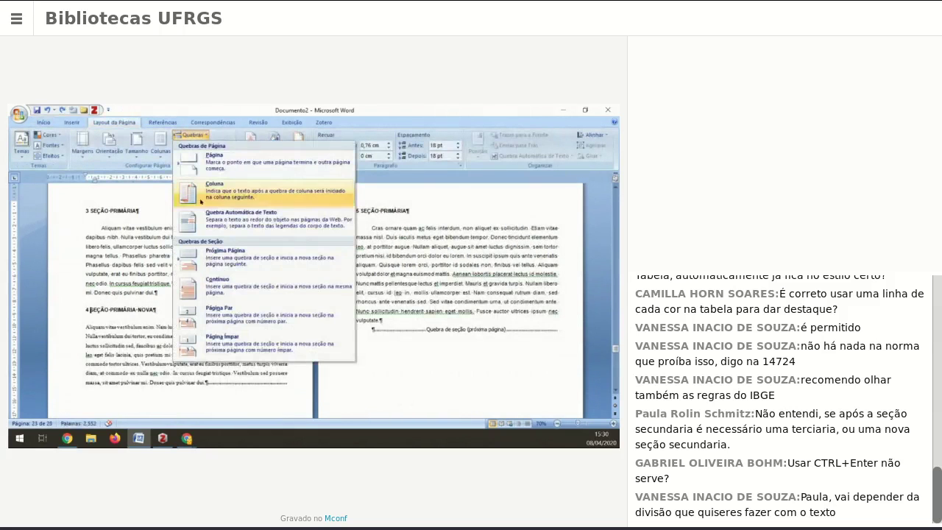
{"action": "left_click", "coordinate": [208, 256]}
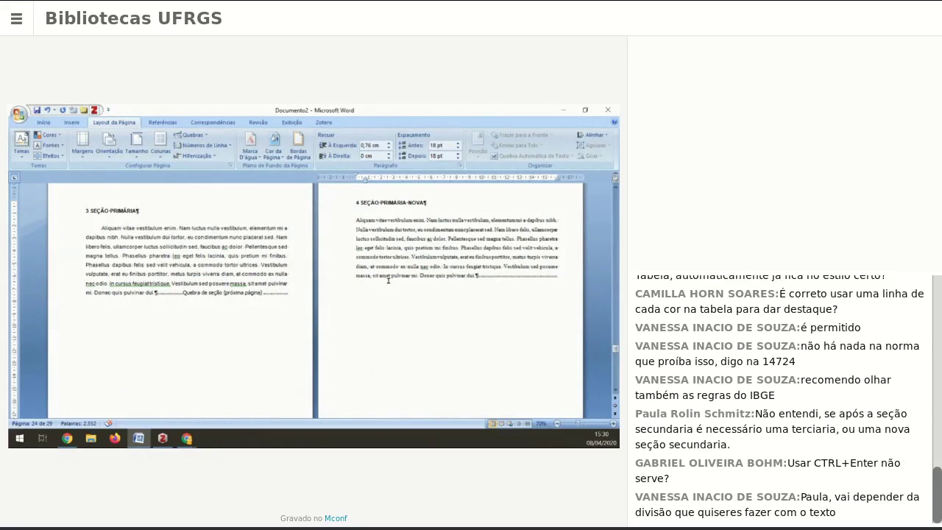
Set the section with the "Seção primária nova" heading to landscape orientation and check the pages around it
{"action": "left_click", "coordinate": [109, 145]}
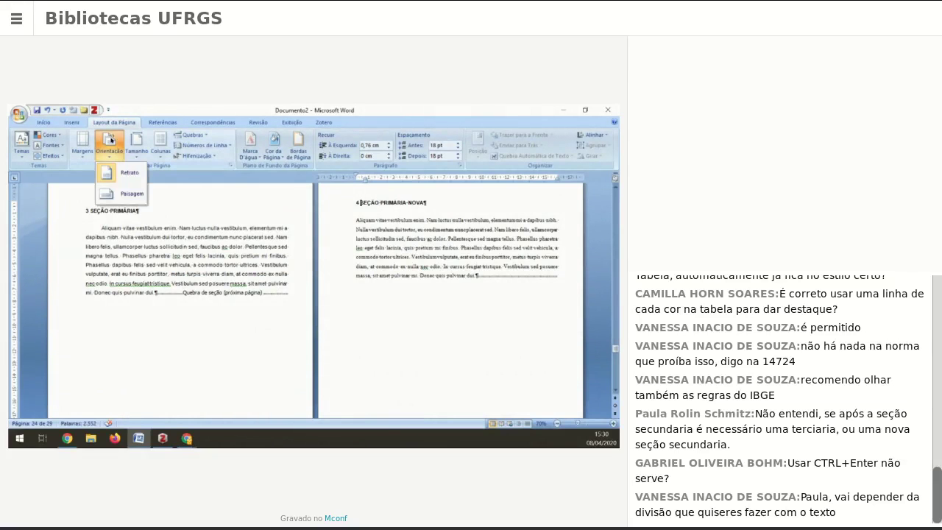
{"action": "left_click", "coordinate": [131, 193]}
{"action": "scroll", "coordinate": [294, 345], "scroll_direction": "down", "scroll_amount": 2}
{"action": "scroll", "coordinate": [309, 349], "scroll_direction": "down", "scroll_amount": 3}
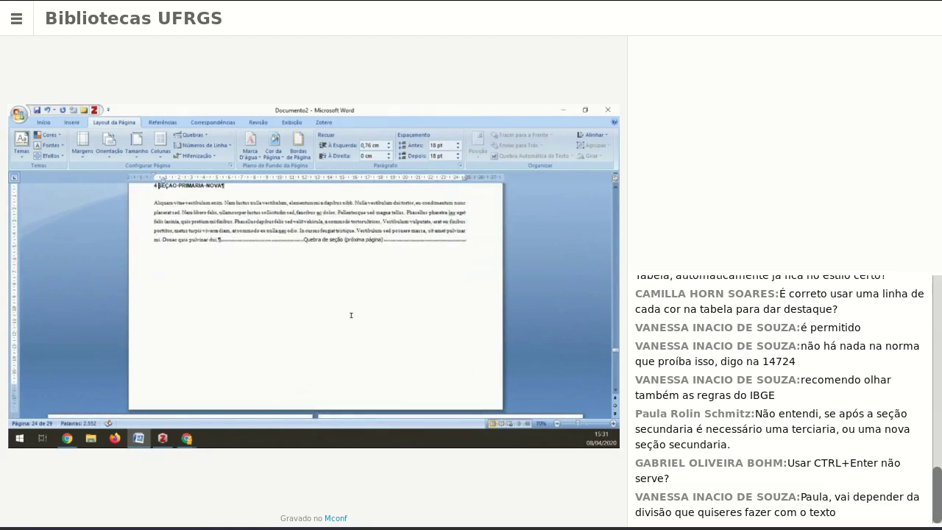
{"action": "scroll", "coordinate": [285, 252], "scroll_direction": "up", "scroll_amount": 1}
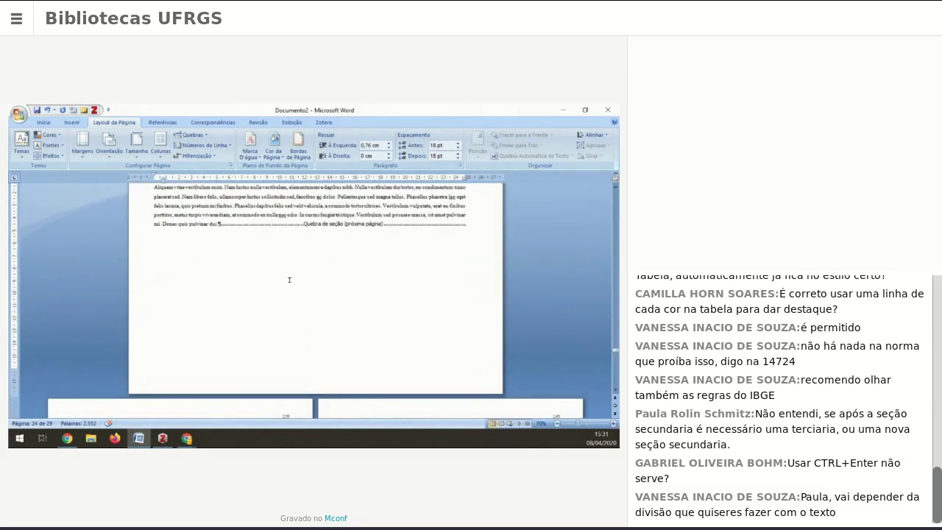
{"action": "scroll", "coordinate": [289, 280], "scroll_direction": "up", "scroll_amount": 6}
{"action": "scroll", "coordinate": [290, 281], "scroll_direction": "down", "scroll_amount": 7}
{"action": "scroll", "coordinate": [290, 281], "scroll_direction": "down", "scroll_amount": 5}
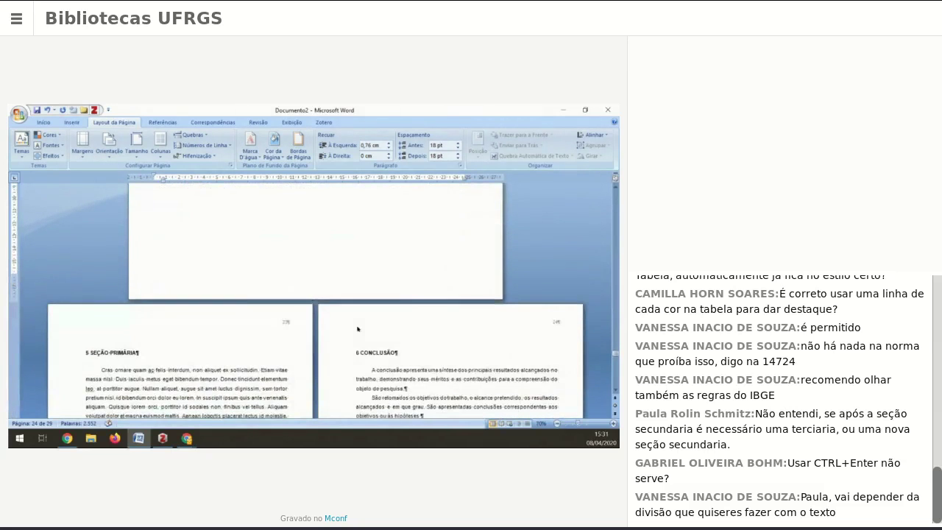
{"action": "scroll", "coordinate": [392, 318], "scroll_direction": "up", "scroll_amount": 5}
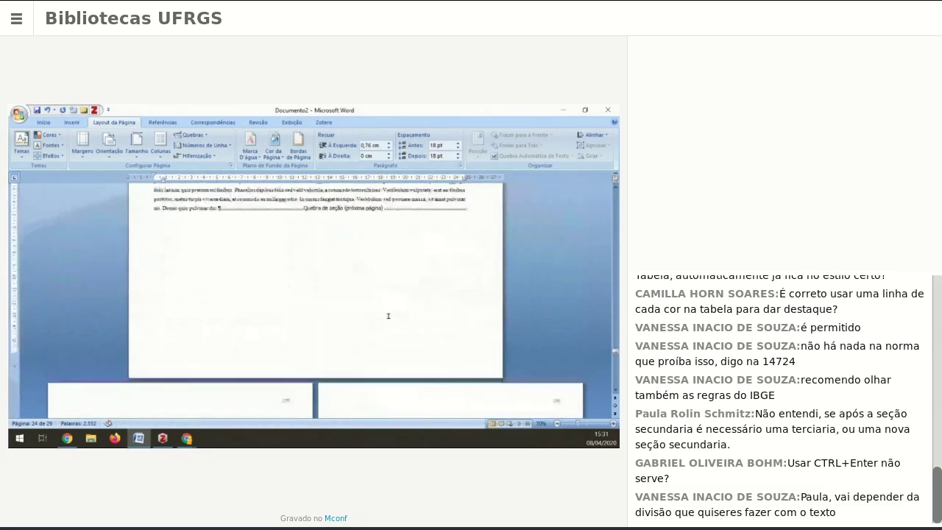
Undo the landscape orientation of the "Seção primária nova" section and look over the available page and section break types
{"action": "key", "text": "ctrl+z"}
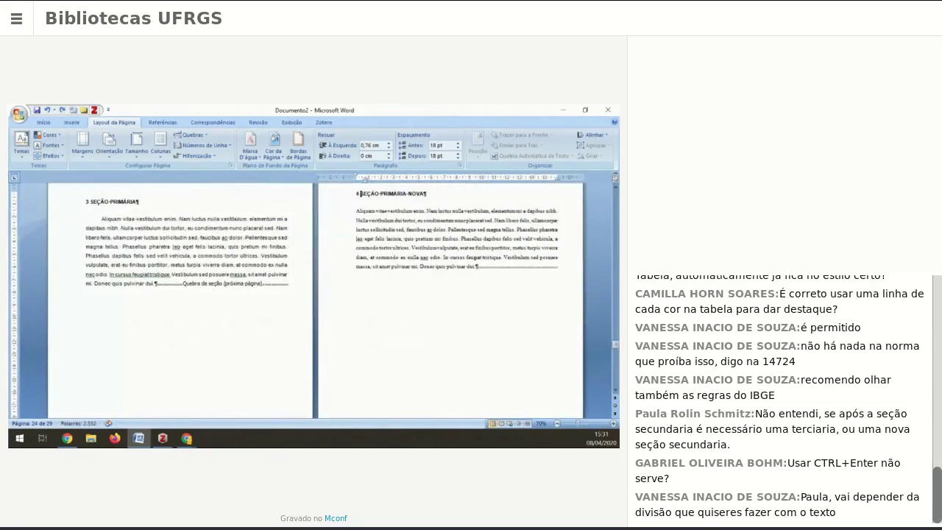
{"action": "scroll", "coordinate": [317, 303], "scroll_direction": "up", "scroll_amount": 1}
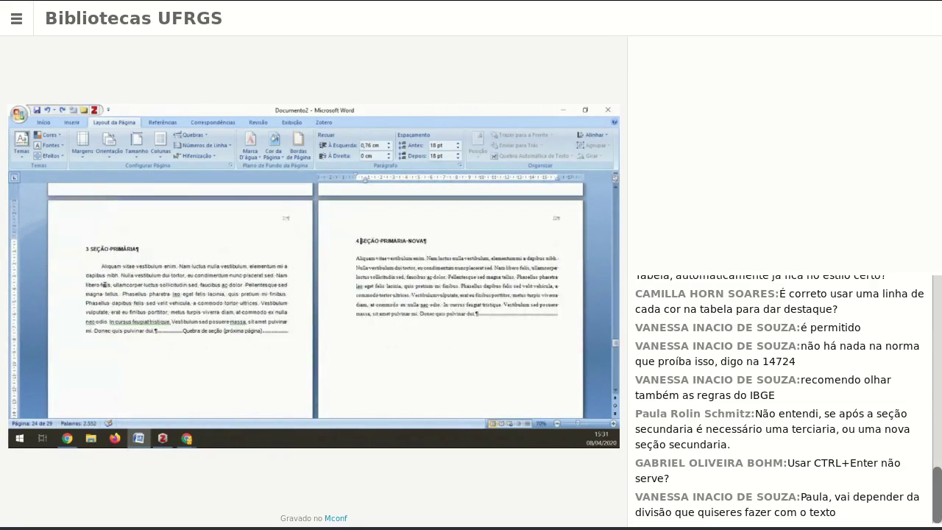
{"action": "left_click", "coordinate": [193, 136]}
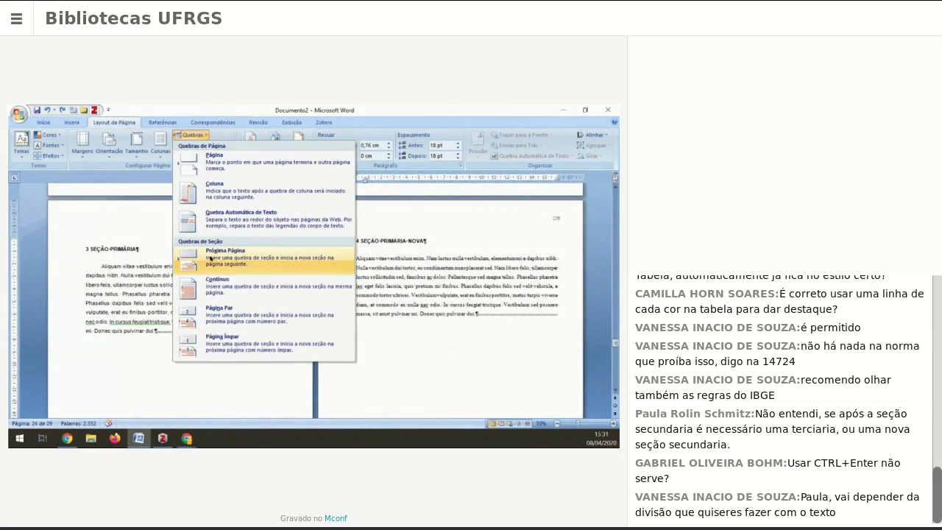
{"action": "left_click", "coordinate": [135, 319]}
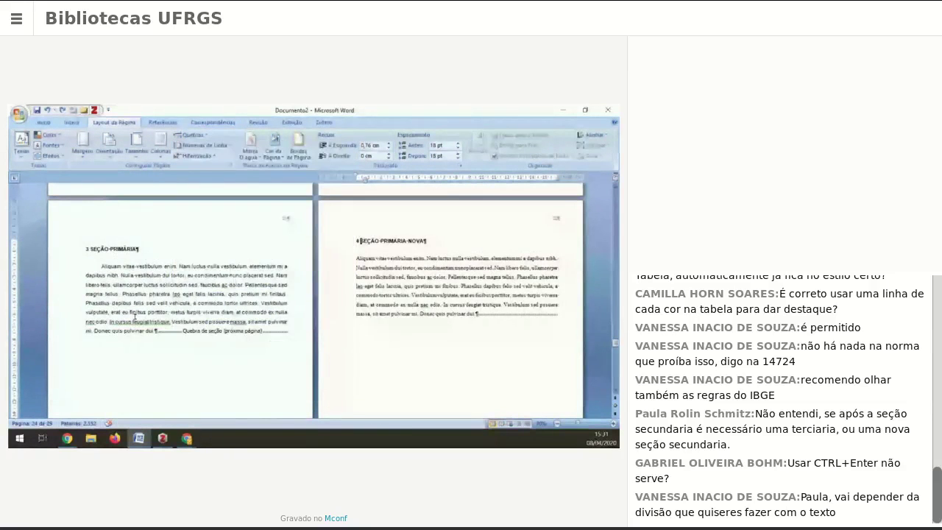
Insert two copies of the paragraph beneath the rocket figure (Foguete) directly after the indented quotation that precedes the figure
{"action": "scroll", "coordinate": [253, 333], "scroll_direction": "up", "scroll_amount": 5}
{"action": "scroll", "coordinate": [253, 333], "scroll_direction": "up", "scroll_amount": 5}
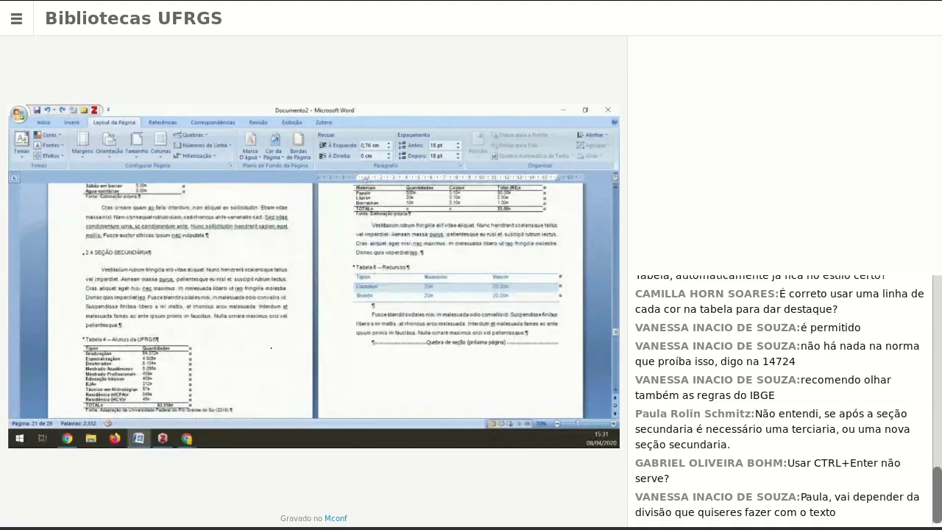
{"action": "scroll", "coordinate": [252, 332], "scroll_direction": "up", "scroll_amount": 3}
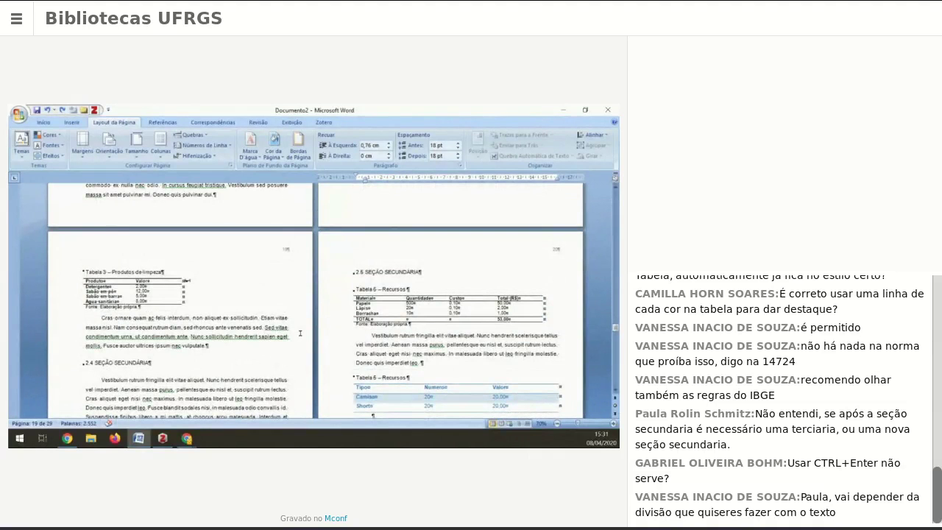
{"action": "scroll", "coordinate": [300, 333], "scroll_direction": "up", "scroll_amount": 10}
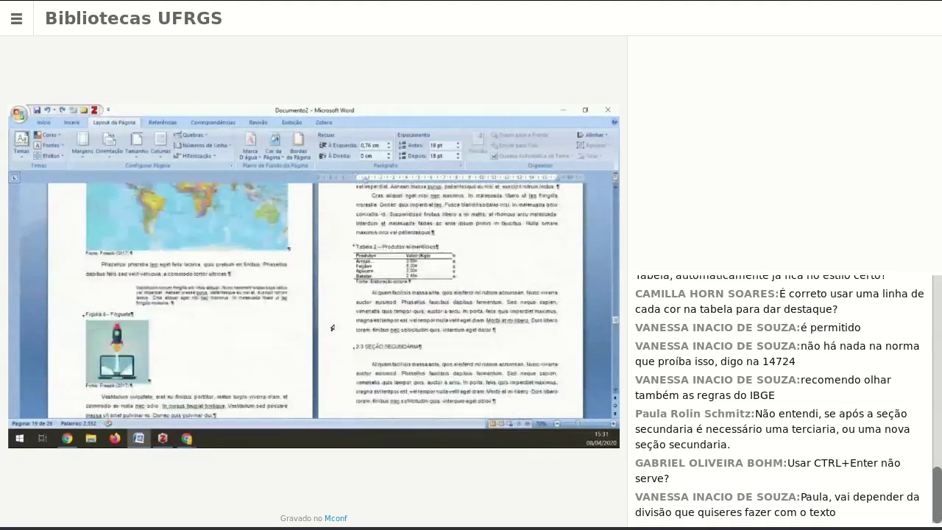
{"action": "scroll", "coordinate": [199, 390], "scroll_direction": "down", "scroll_amount": 1}
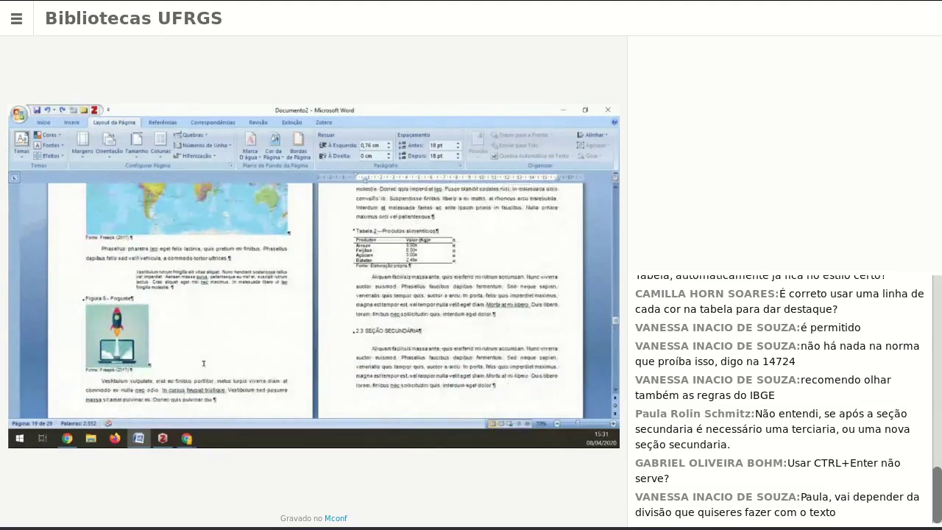
{"action": "triple_click", "coordinate": [170, 393]}
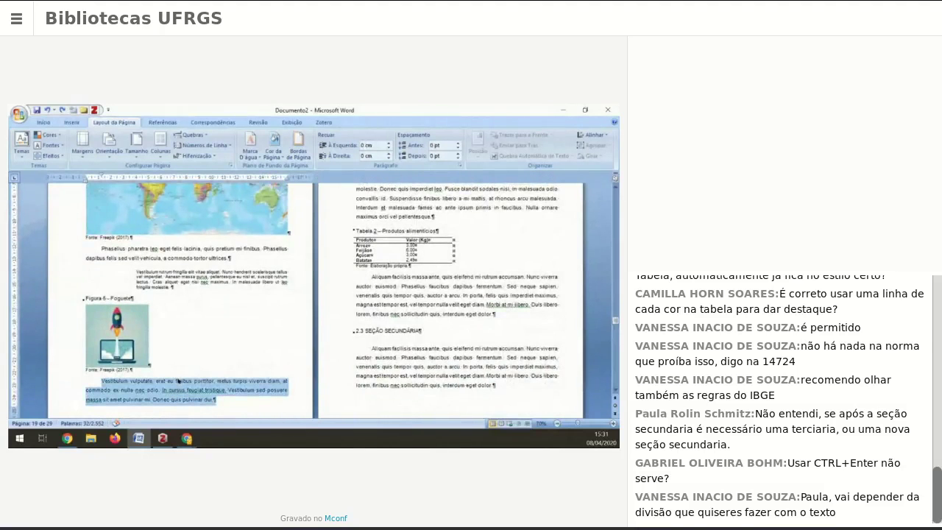
{"action": "left_click", "coordinate": [190, 286]}
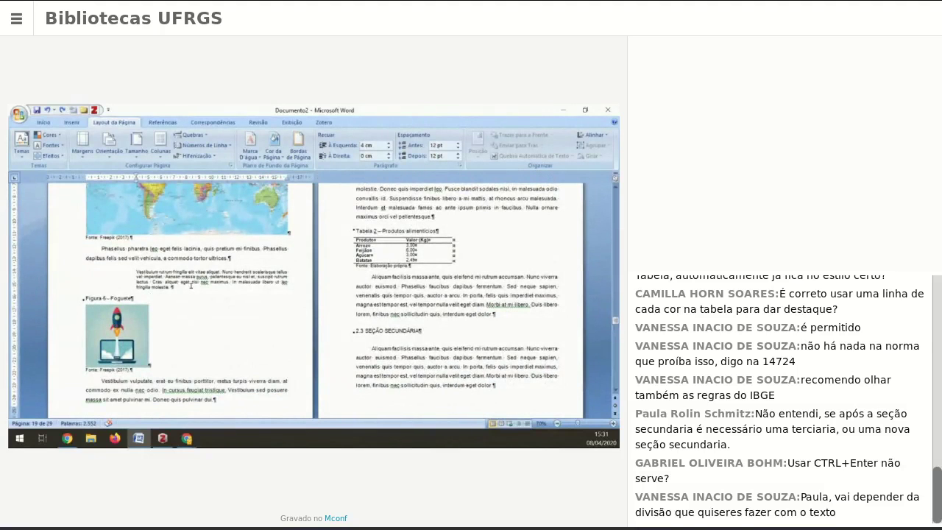
{"action": "key", "text": "Return"}
{"action": "type", "text": "Vestibulum vulputate, erat eu finibus porttitor, metus turpis viverra diam, at commodo ex nulla nec odio. In cursus feugiat tristique. Vestibulum sed posuere massa sit amet pulvinar mi. Donec quis pulvinar dui."}
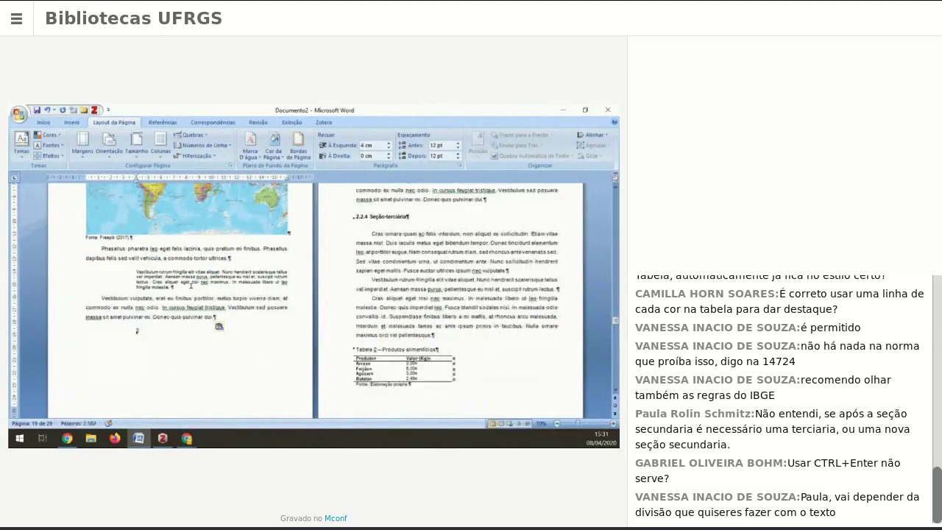
{"action": "type", "text": "Vestibulum vulputate, erat eu finibus porttitor, metus turpis viverra diam, at commodo ex nulla nec odio. In cursus feugiat tristique. Vestibulum sed posuere massa sit amet pulvinar mi. Donec quis pulvinar dui."}
Join the two duplicated "Vestibulum vulputate" paragraphs after the indented quotation into a single paragraph
{"action": "scroll", "coordinate": [190, 286], "scroll_direction": "up", "scroll_amount": 2}
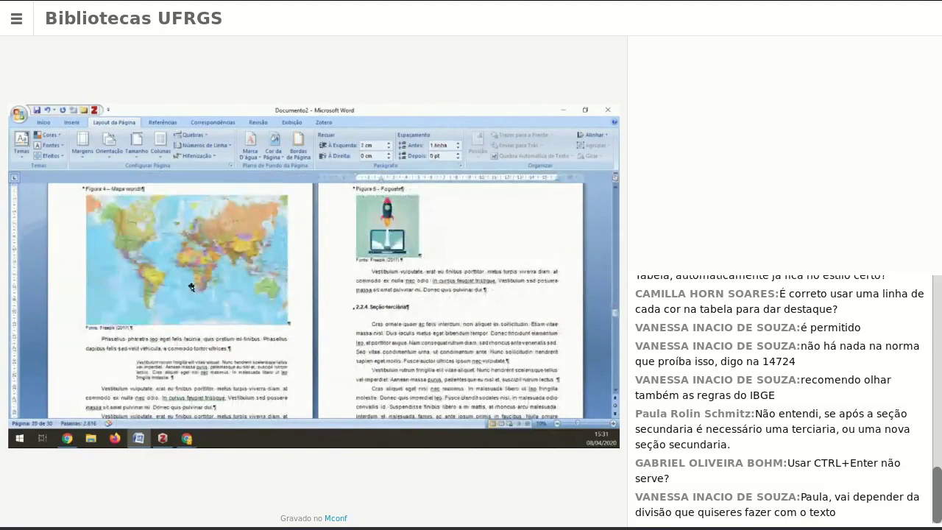
{"action": "scroll", "coordinate": [190, 287], "scroll_direction": "up", "scroll_amount": 2}
{"action": "scroll", "coordinate": [326, 305], "scroll_direction": "down", "scroll_amount": 4}
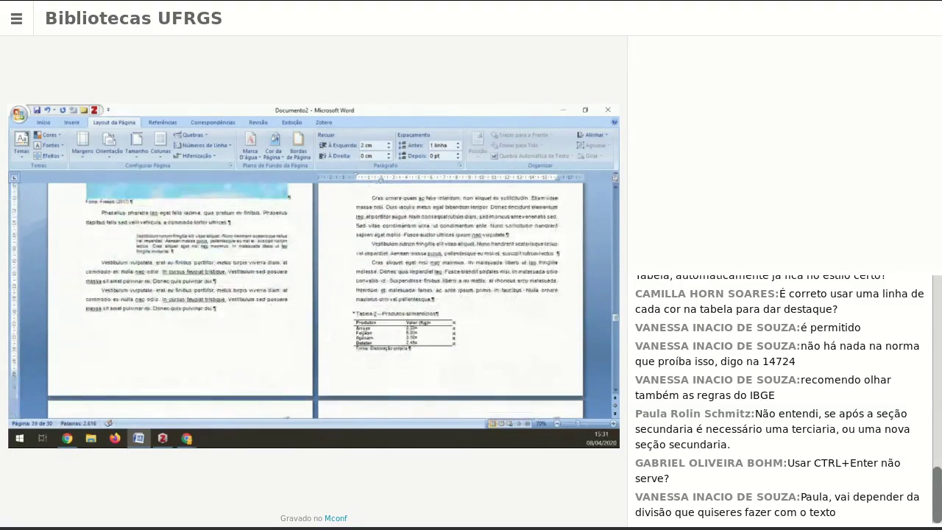
{"action": "left_click", "coordinate": [216, 309]}
{"action": "scroll", "coordinate": [385, 259], "scroll_direction": "up", "scroll_amount": 2}
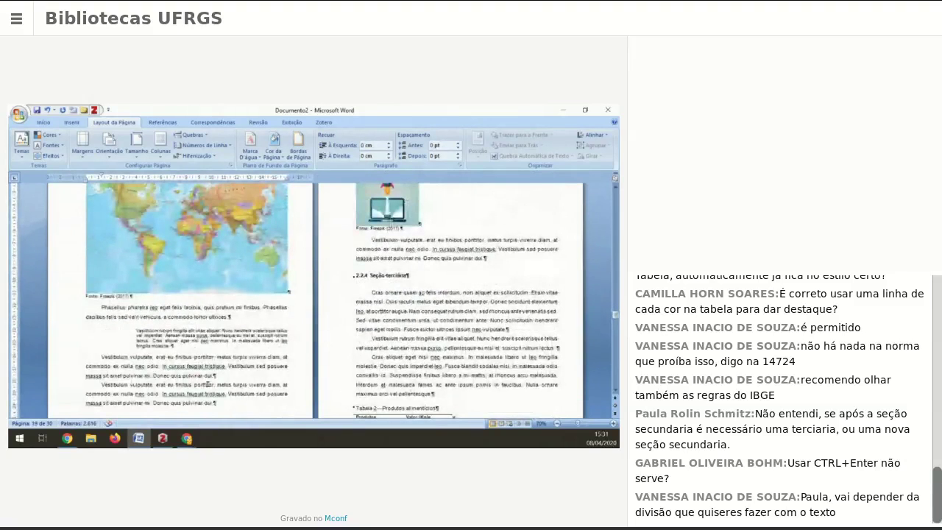
{"action": "key", "text": "Delete"}
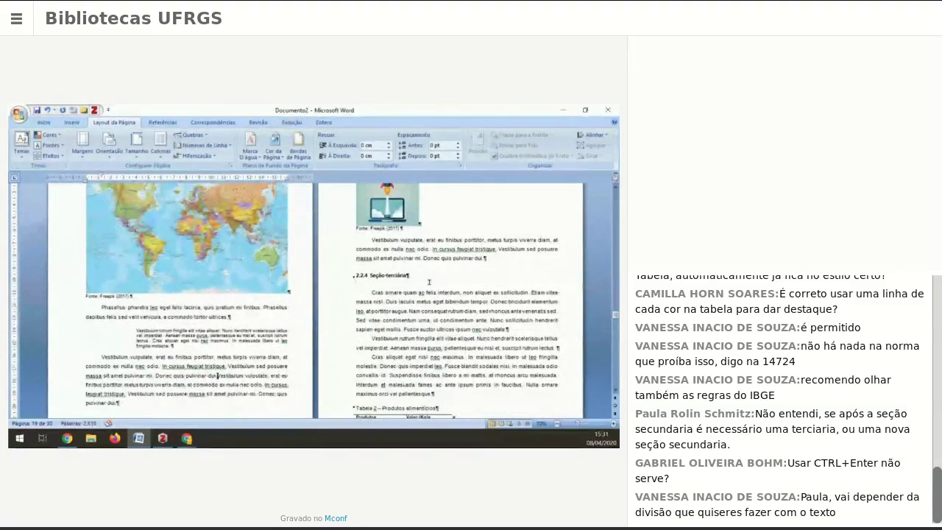
Delete the repeated "Vestibulum vulputate" text from the joined paragraph, keeping its closing sentence "Donec quis pulvinar dui"
{"action": "scroll", "coordinate": [428, 282], "scroll_direction": "up", "scroll_amount": 2}
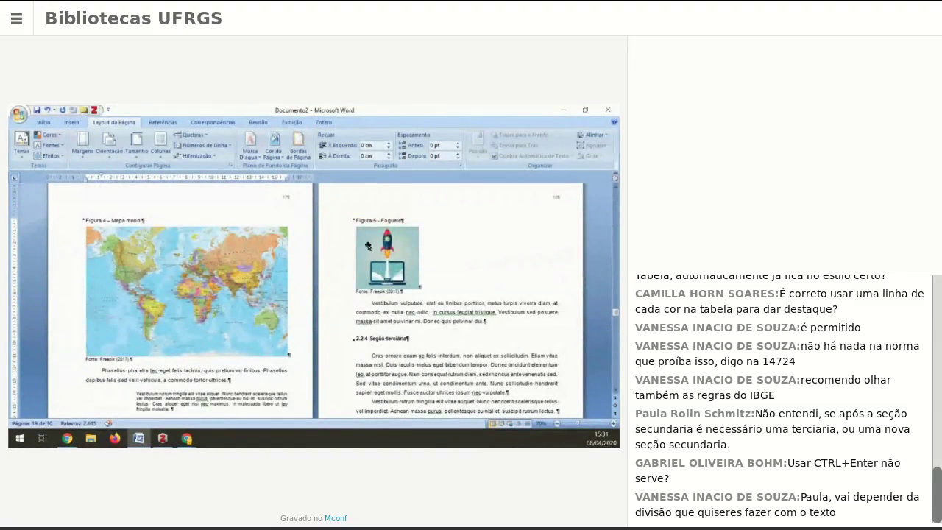
{"action": "scroll", "coordinate": [368, 287], "scroll_direction": "down", "scroll_amount": 1}
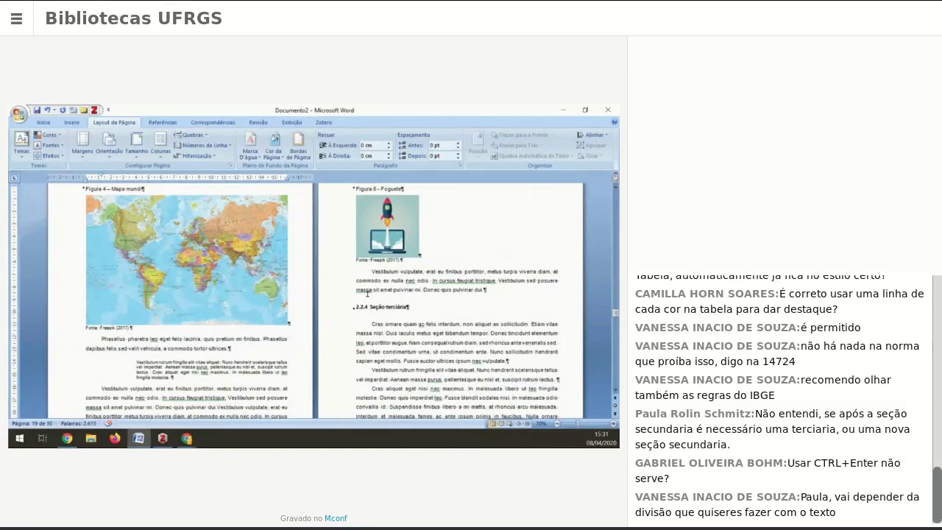
{"action": "scroll", "coordinate": [368, 293], "scroll_direction": "down", "scroll_amount": 2}
{"action": "left_click_drag", "start_coordinate": [217, 359], "coordinate": [258, 378]}
{"action": "key", "text": "Delete"}
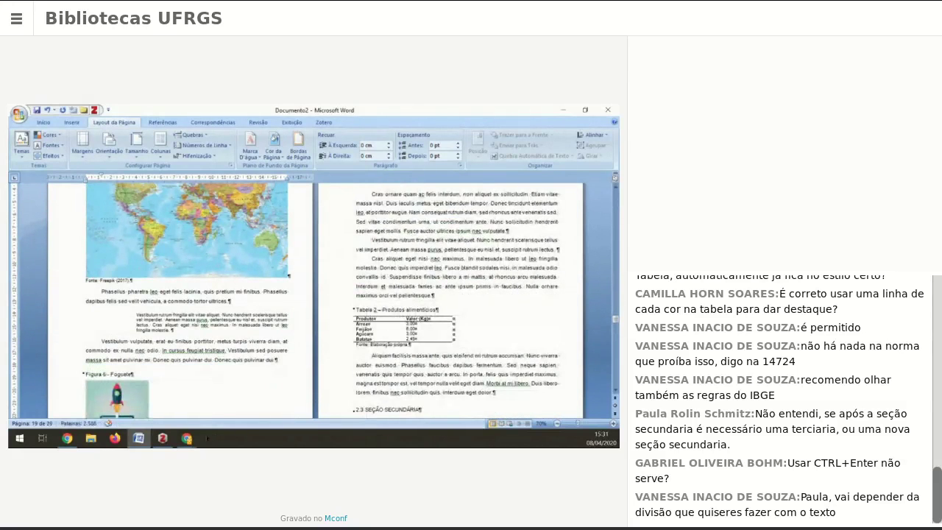
{"action": "scroll", "coordinate": [83, 374], "scroll_direction": "down", "scroll_amount": 3}
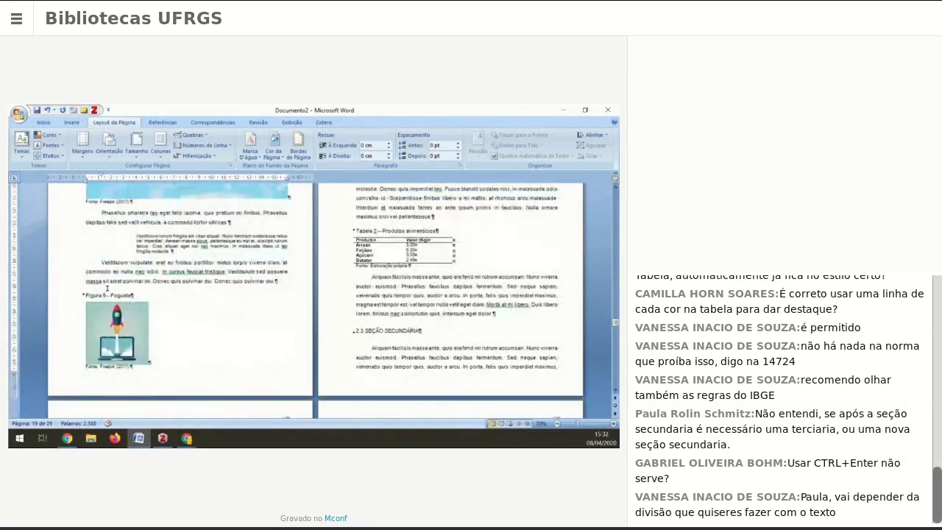
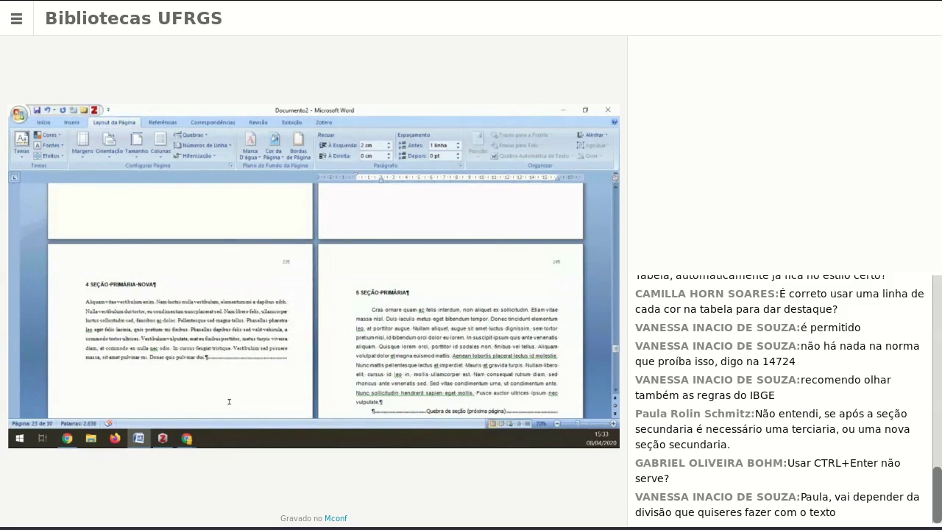
Copy the heading text "SEÇÃO SECUNDÁRIA" from section 2.3
{"action": "scroll", "coordinate": [233, 401], "scroll_direction": "down", "scroll_amount": 5}
{"action": "scroll", "coordinate": [233, 401], "scroll_direction": "up", "scroll_amount": 5}
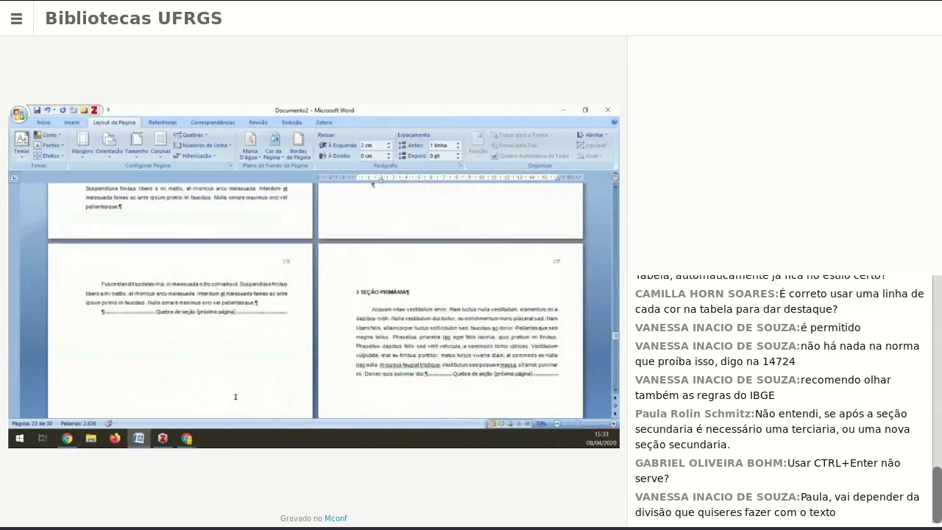
{"action": "scroll", "coordinate": [235, 396], "scroll_direction": "up", "scroll_amount": 3}
{"action": "left_click", "coordinate": [89, 245]}
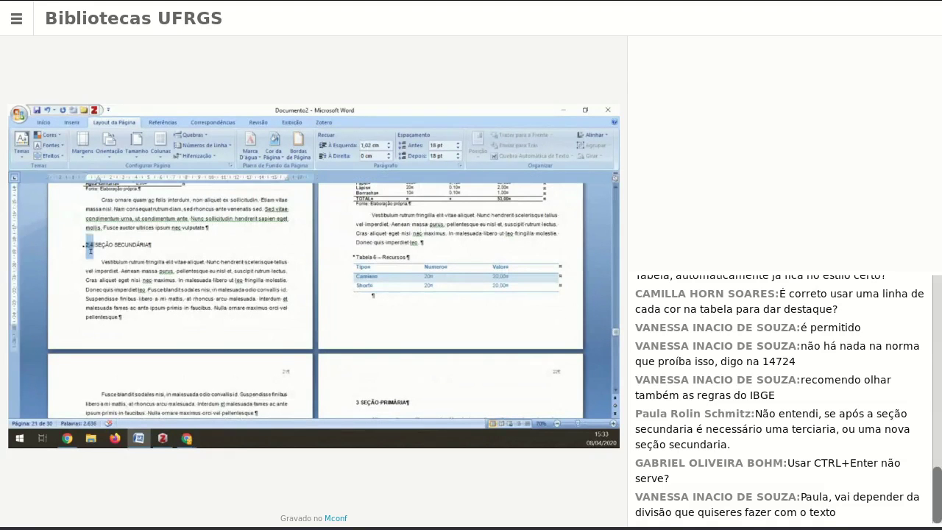
{"action": "scroll", "coordinate": [167, 322], "scroll_direction": "up", "scroll_amount": 3}
{"action": "scroll", "coordinate": [175, 334], "scroll_direction": "up", "scroll_amount": 1}
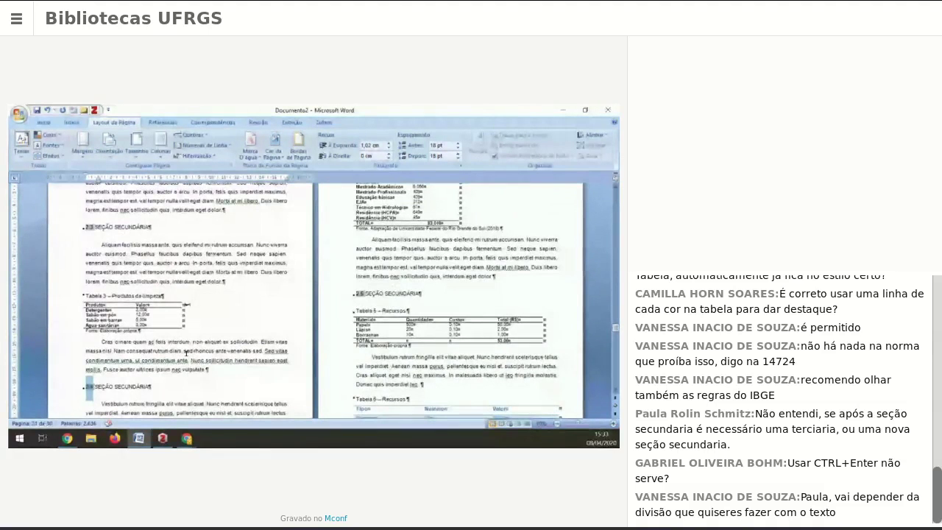
{"action": "scroll", "coordinate": [186, 353], "scroll_direction": "up", "scroll_amount": 2}
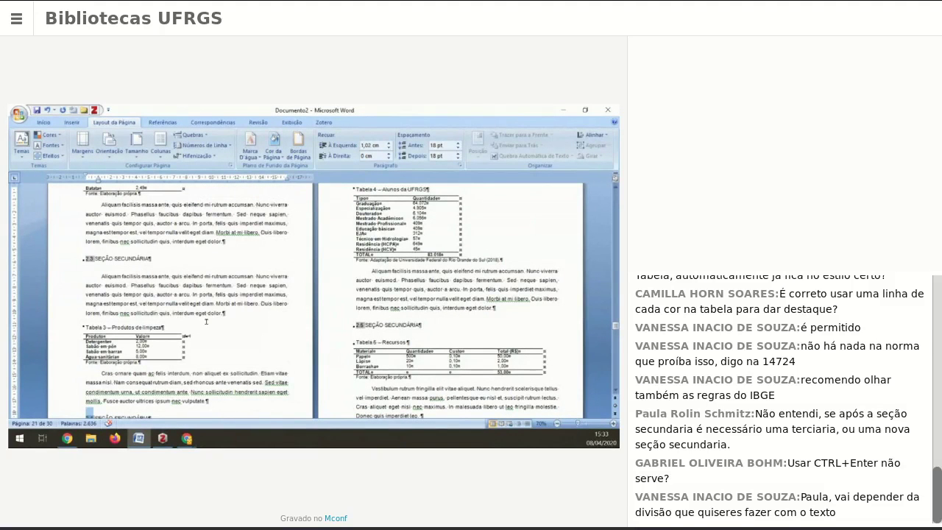
{"action": "left_click_drag", "start_coordinate": [153, 259], "coordinate": [94, 259]}
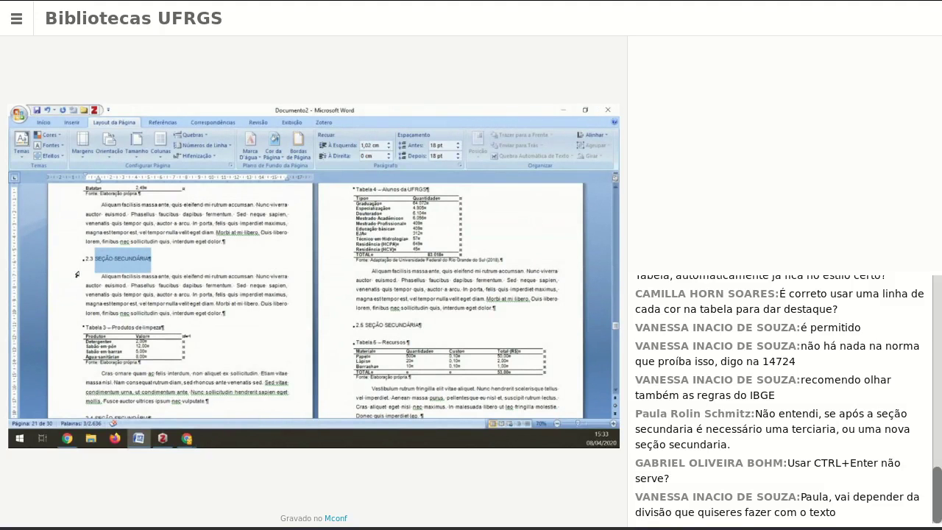
Split the paragraph under section 3 before "Phasellus dapibus felis", insert the copied "SEÇÃO SECUNDÁRIA" heading there and remove the empty line below it
{"action": "scroll", "coordinate": [81, 331], "scroll_direction": "down", "scroll_amount": 4}
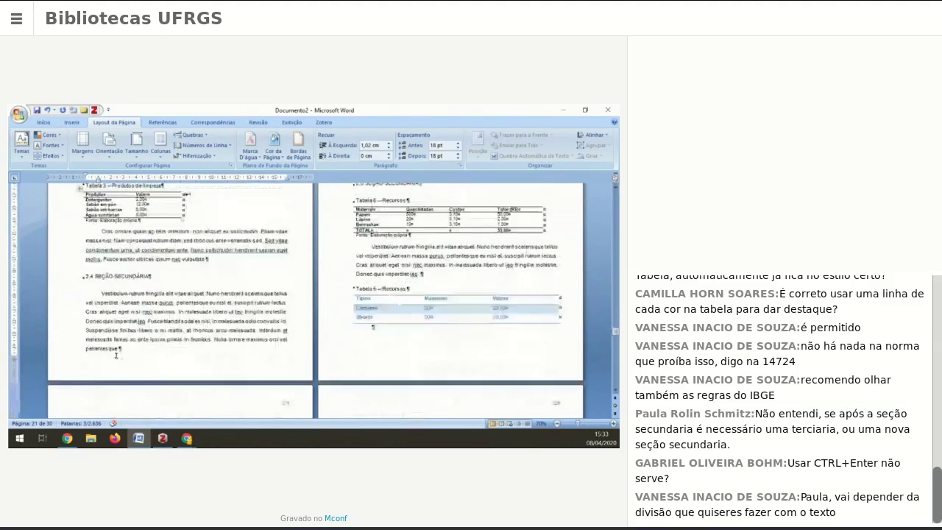
{"action": "scroll", "coordinate": [115, 355], "scroll_direction": "down", "scroll_amount": 8}
{"action": "left_click", "coordinate": [364, 252]}
{"action": "left_click", "coordinate": [382, 251]}
{"action": "type", "text": "3.1 SEÇÃO SECUNDÁRIA"}
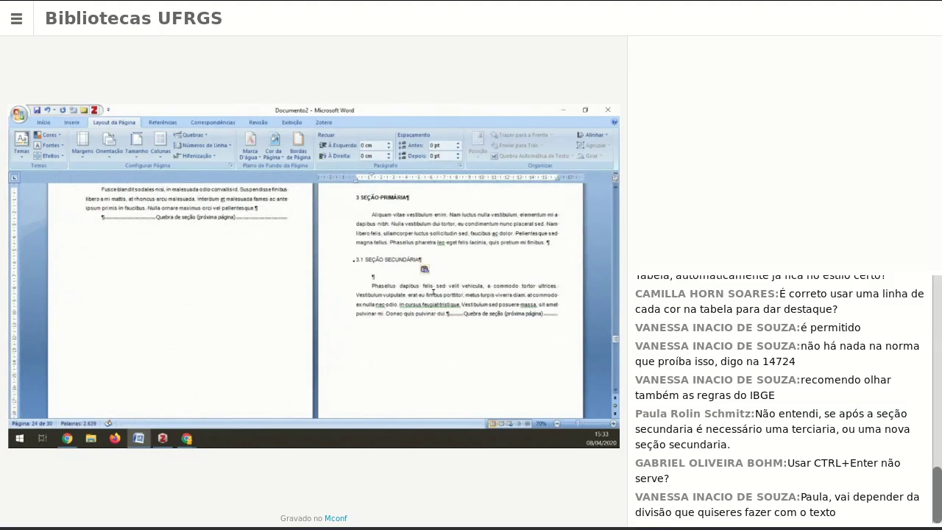
{"action": "key", "text": "BackSpace"}
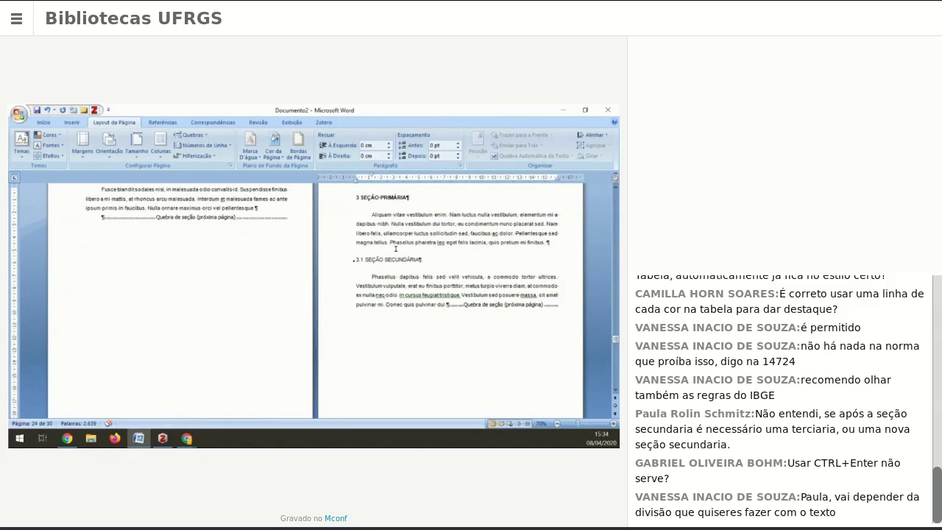
Duplicate the paragraph under heading 3.1 twice below itself and put the section break on its own line
{"action": "left_click", "coordinate": [360, 259]}
{"action": "scroll", "coordinate": [379, 324], "scroll_direction": "down", "scroll_amount": 8}
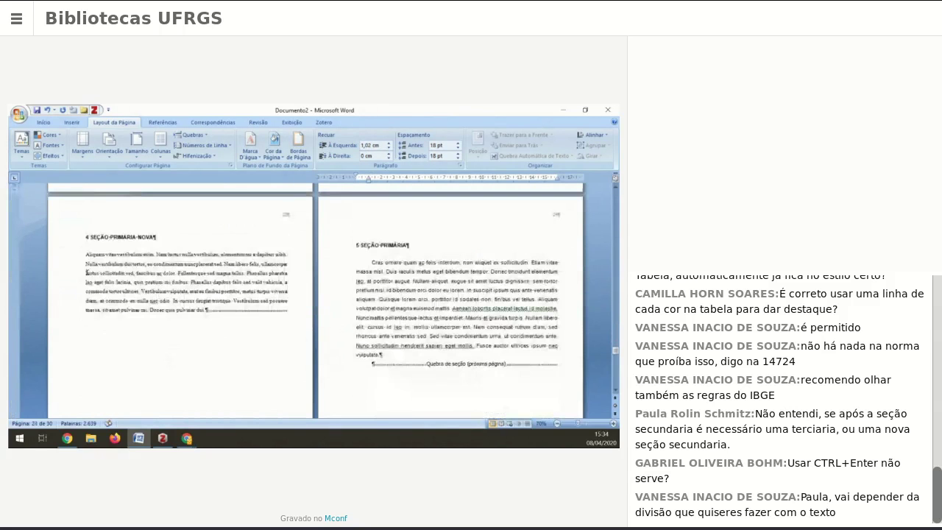
{"action": "scroll", "coordinate": [330, 297], "scroll_direction": "up", "scroll_amount": 7}
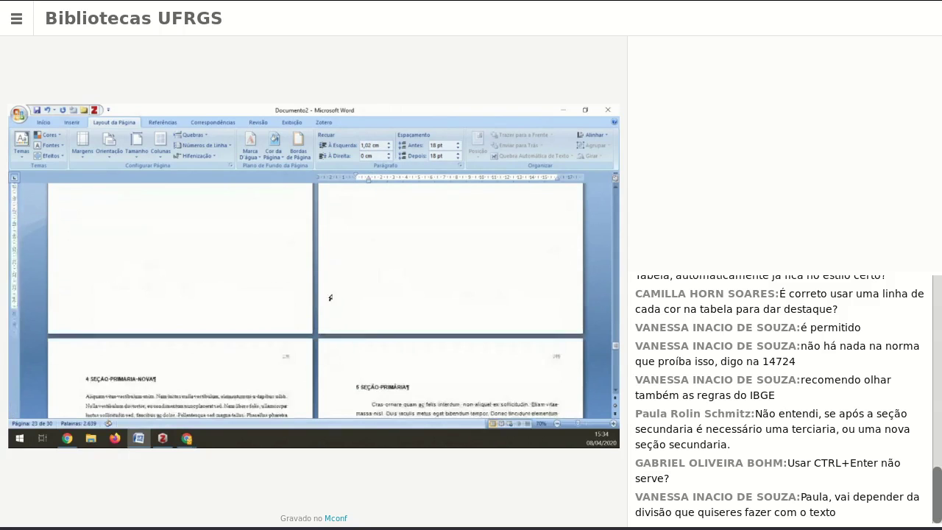
{"action": "left_click_drag", "start_coordinate": [449, 301], "coordinate": [372, 277]}
{"action": "key", "text": "ctrl+c"}
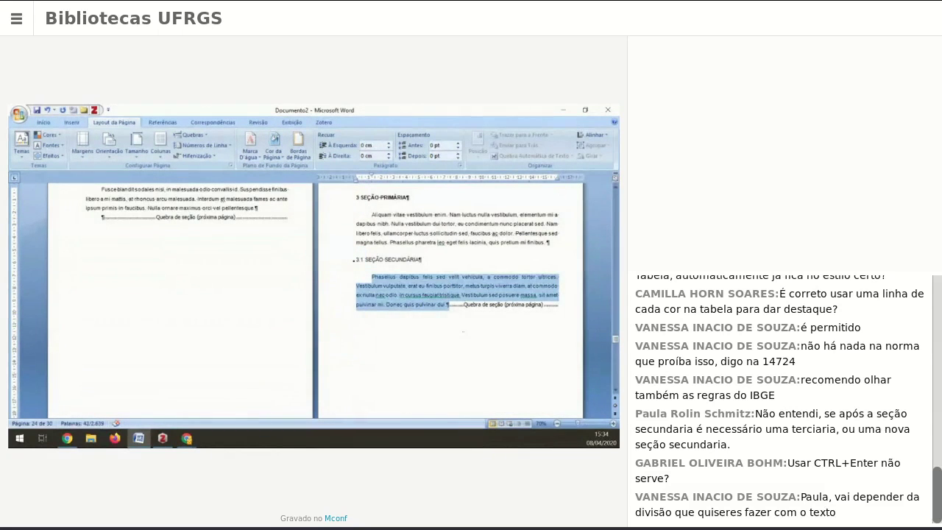
{"action": "left_click", "coordinate": [449, 304]}
{"action": "key", "text": "ctrl+v"}
{"action": "key", "text": "ctrl+v"}
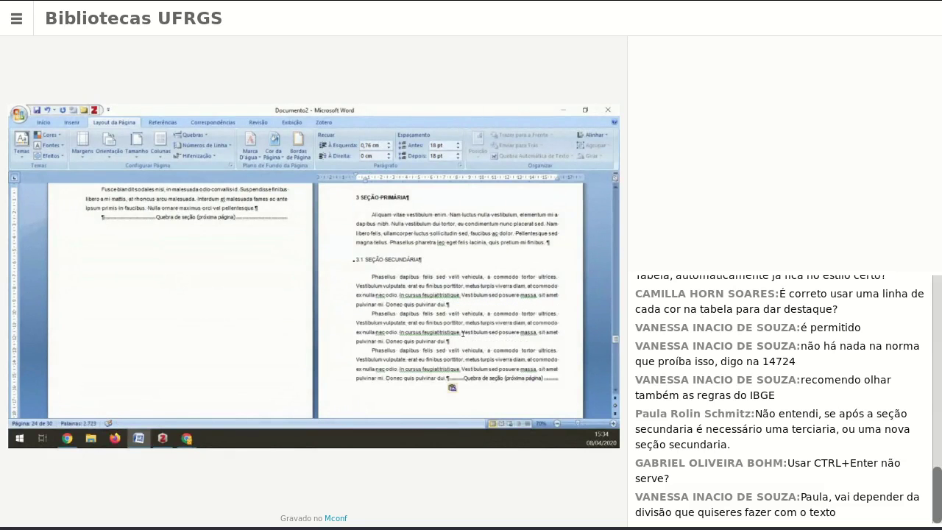
{"action": "key", "text": "Return"}
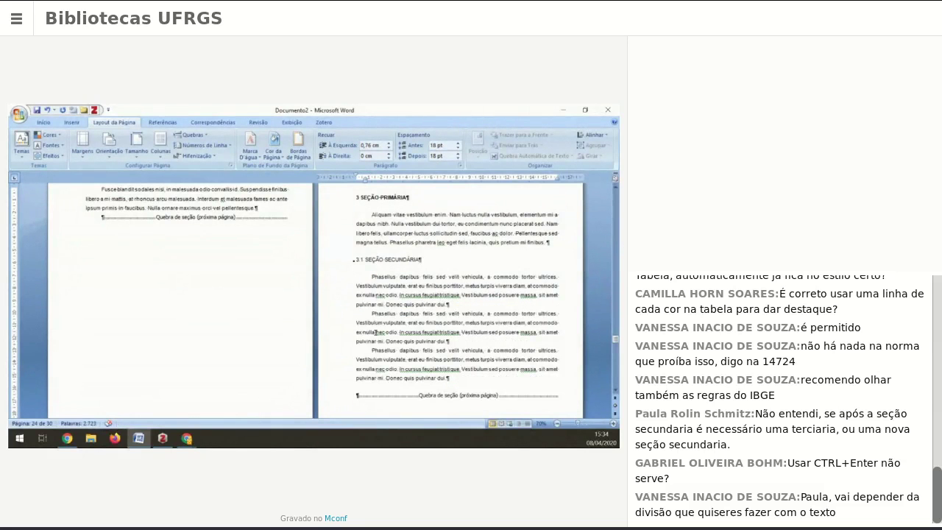
Add the line "Seção secundária para a outra não ficar sozinha" before the last of the three paragraphs under heading 3.1
{"action": "left_click", "coordinate": [372, 351]}
{"action": "key", "text": "Return"}
{"action": "type", "text": "seçã"}
{"action": "type", "text": "o secundár"}
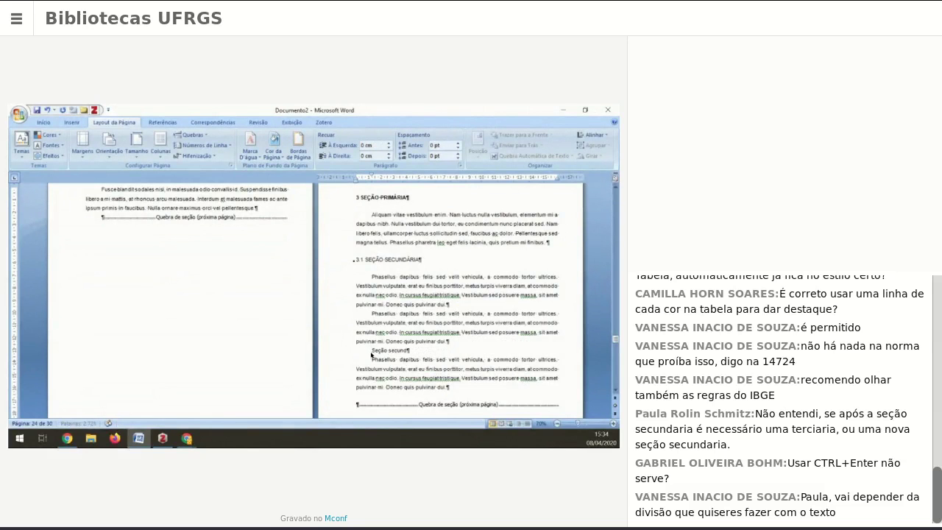
{"action": "type", "text": "ia para a outra não ficar sozinha"}
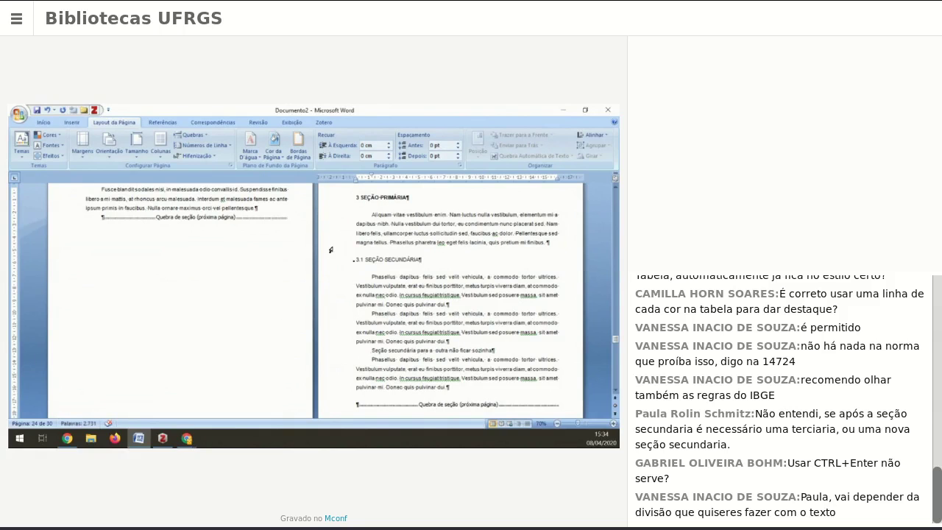
Apply the Título 2 style to the line "Seção secundária para a outra não ficar sozinha"
{"action": "left_click", "coordinate": [337, 353]}
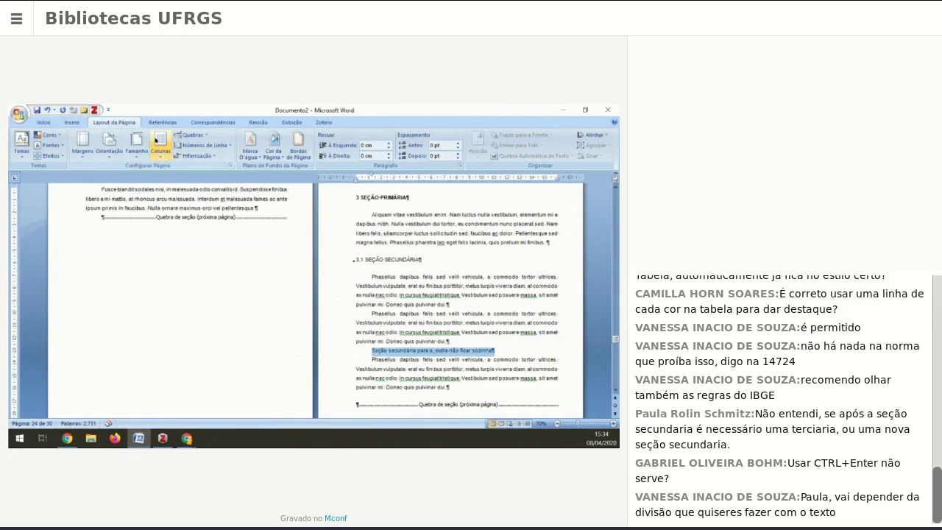
{"action": "left_click", "coordinate": [44, 122]}
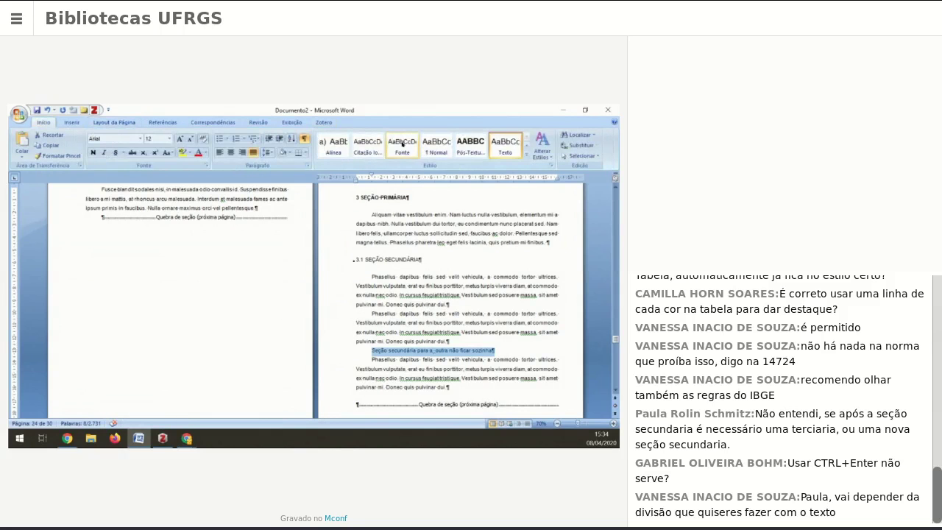
{"action": "left_click", "coordinate": [527, 150]}
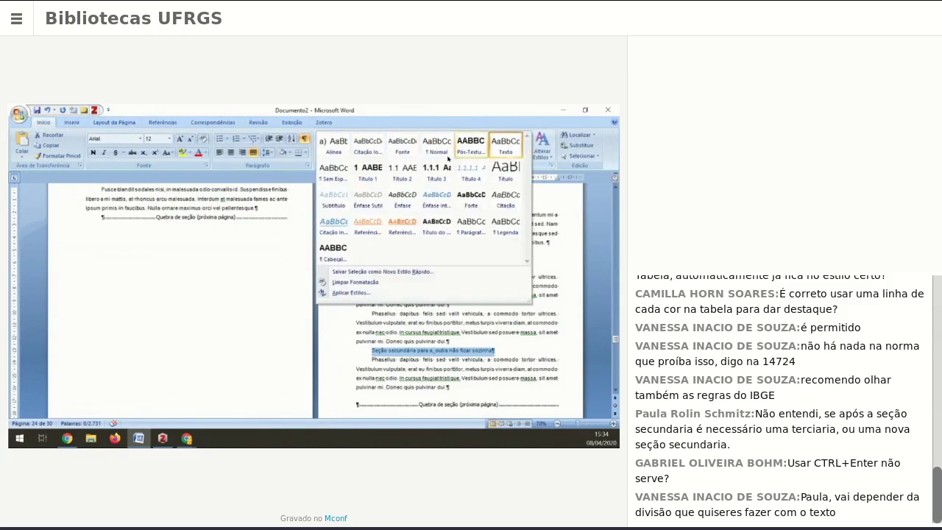
{"action": "left_click", "coordinate": [392, 172]}
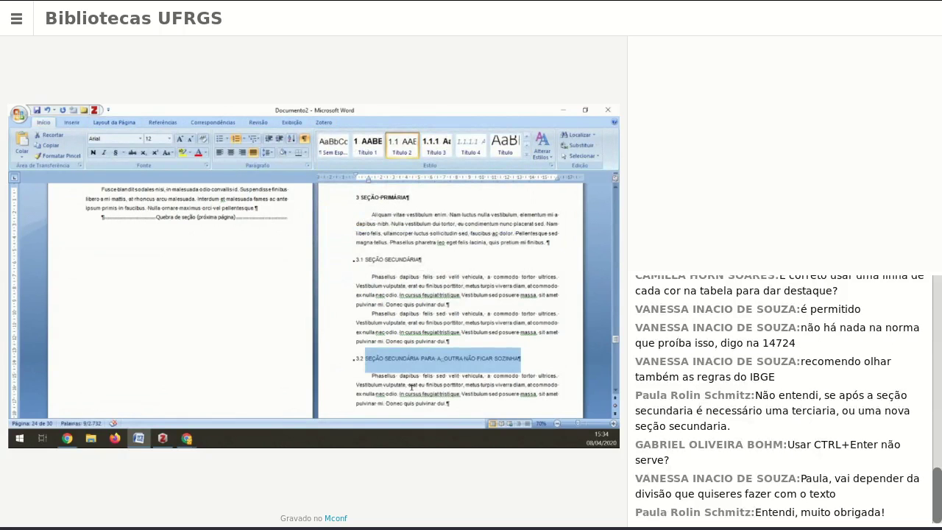
{"action": "left_click", "coordinate": [444, 359]}
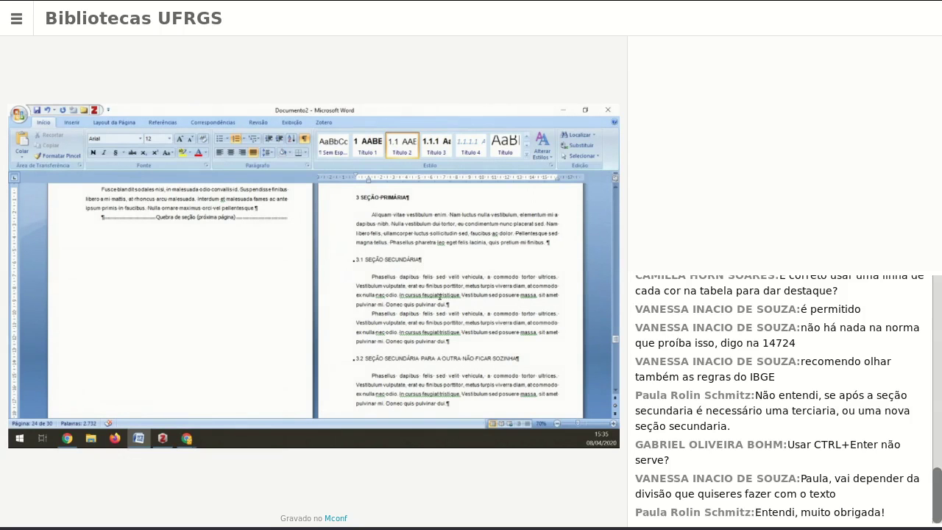
{"action": "left_click_drag", "start_coordinate": [381, 332], "coordinate": [421, 300]}
{"action": "left_click", "coordinate": [400, 288]}
{"action": "left_click_drag", "start_coordinate": [372, 277], "coordinate": [358, 258]}
{"action": "left_click_drag", "start_coordinate": [371, 214], "coordinate": [420, 250]}
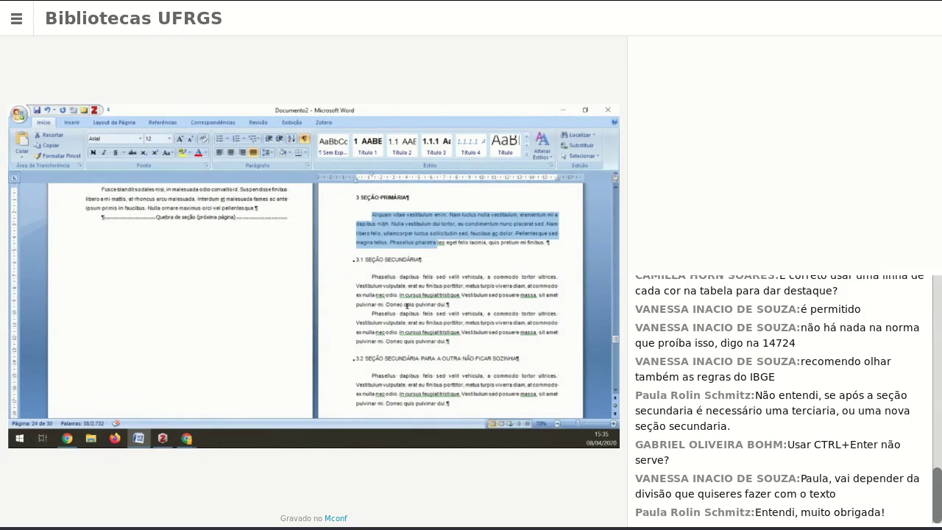
Apply the Texto style to the body paragraph under heading 4 "SEÇÃO PRIMÁRIA NOVA"
{"action": "scroll", "coordinate": [406, 306], "scroll_direction": "down", "scroll_amount": 1}
{"action": "scroll", "coordinate": [406, 306], "scroll_direction": "down", "scroll_amount": 5}
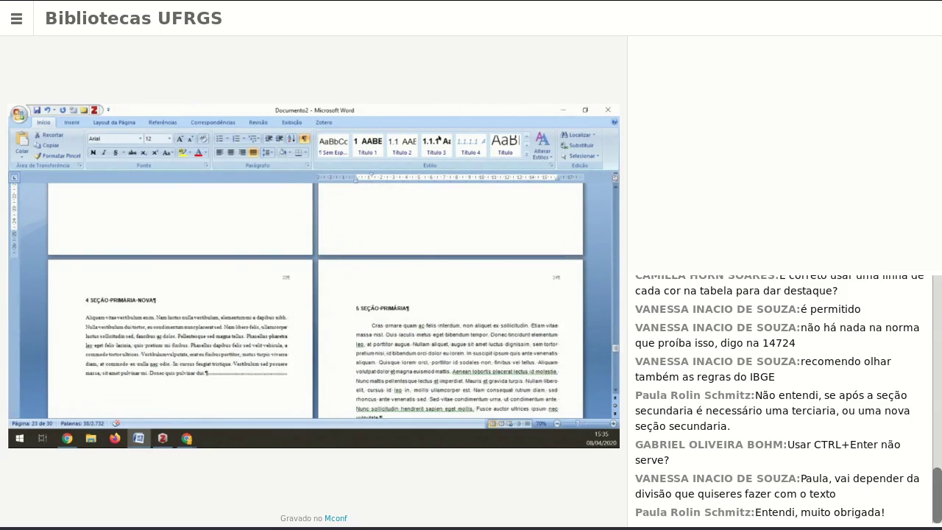
{"action": "double_click", "coordinate": [67, 351]}
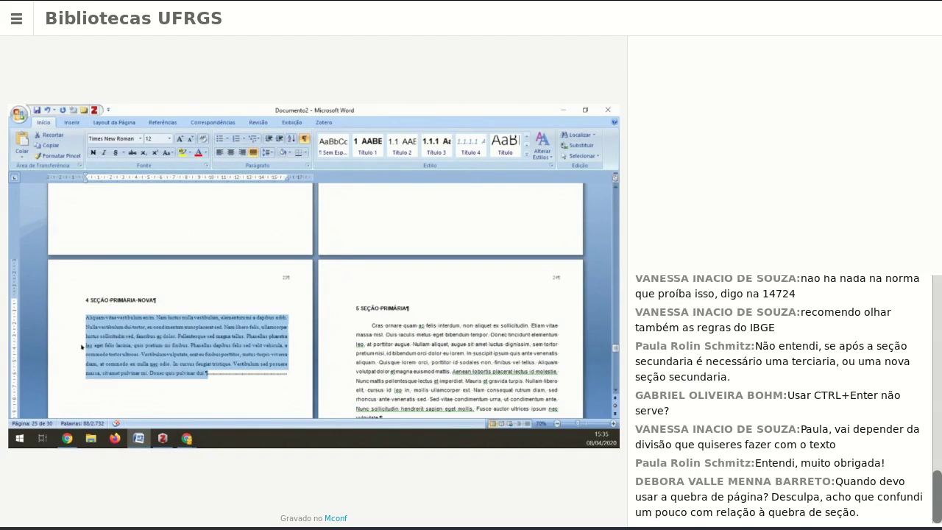
{"action": "left_click", "coordinate": [525, 155]}
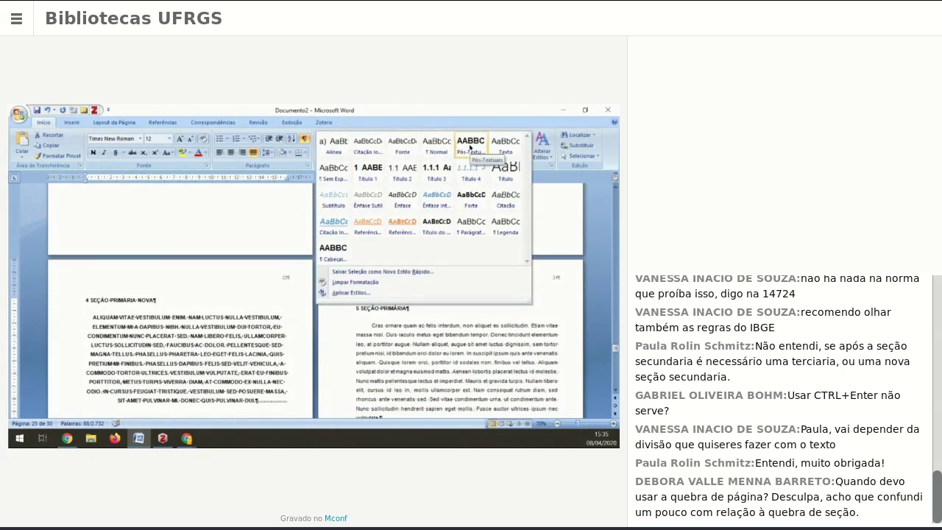
{"action": "left_click", "coordinate": [509, 142]}
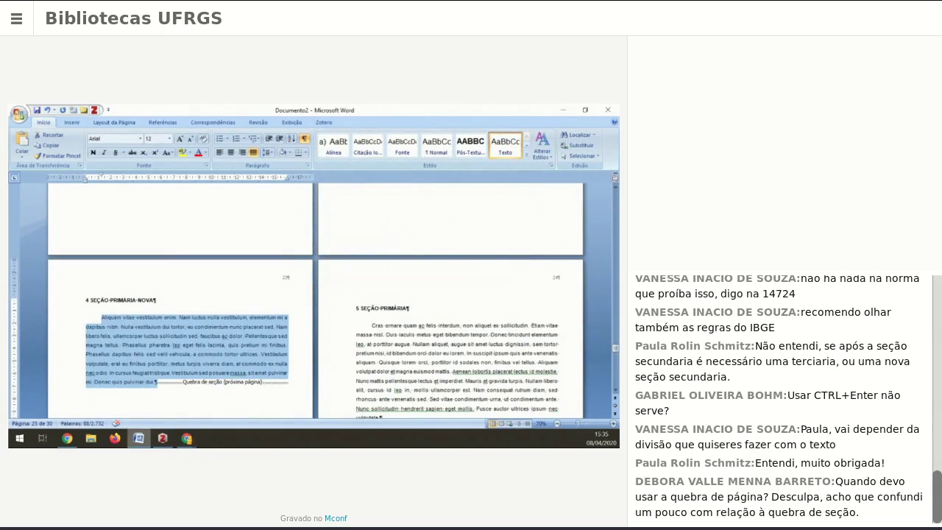
{"action": "mouse_move", "coordinate": [138, 438]}
{"action": "scroll", "coordinate": [198, 309], "scroll_direction": "down", "scroll_amount": 3}
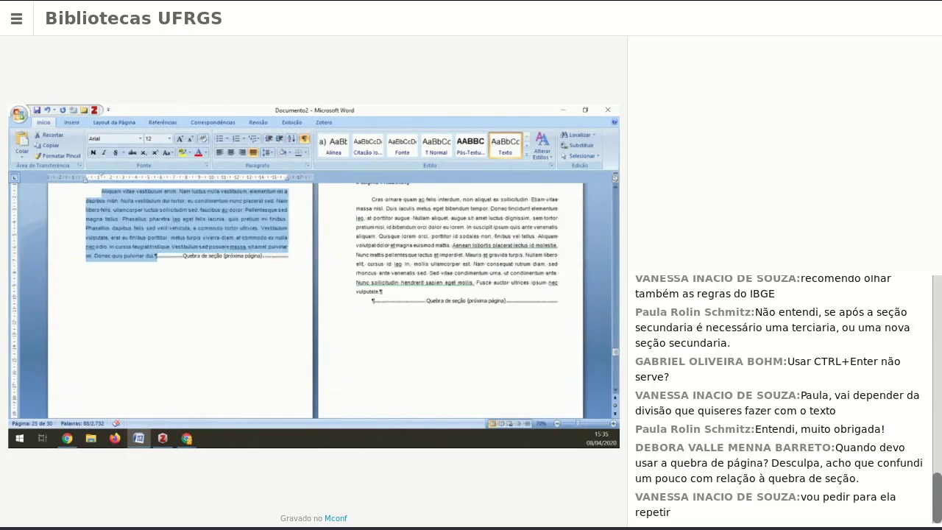
{"action": "scroll", "coordinate": [263, 329], "scroll_direction": "down", "scroll_amount": 3}
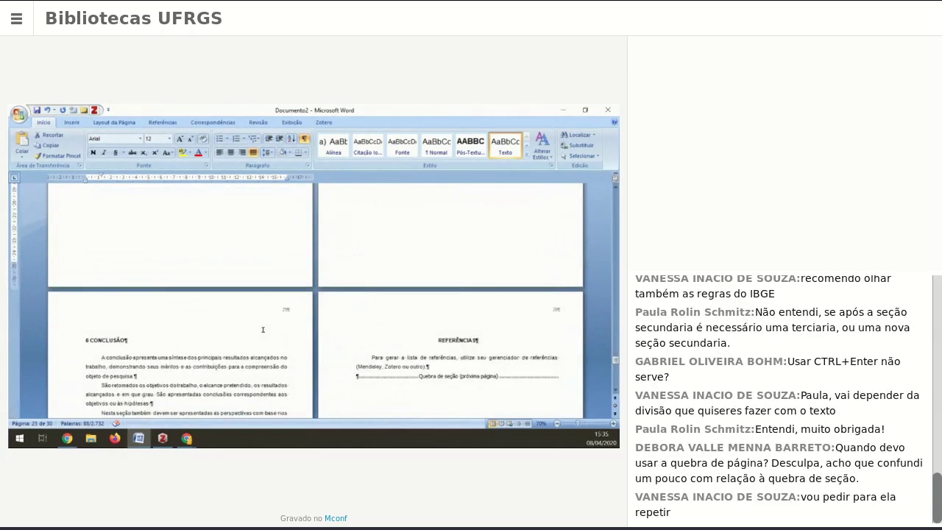
{"action": "scroll", "coordinate": [262, 329], "scroll_direction": "up", "scroll_amount": 10}
{"action": "scroll", "coordinate": [262, 336], "scroll_direction": "up", "scroll_amount": 13}
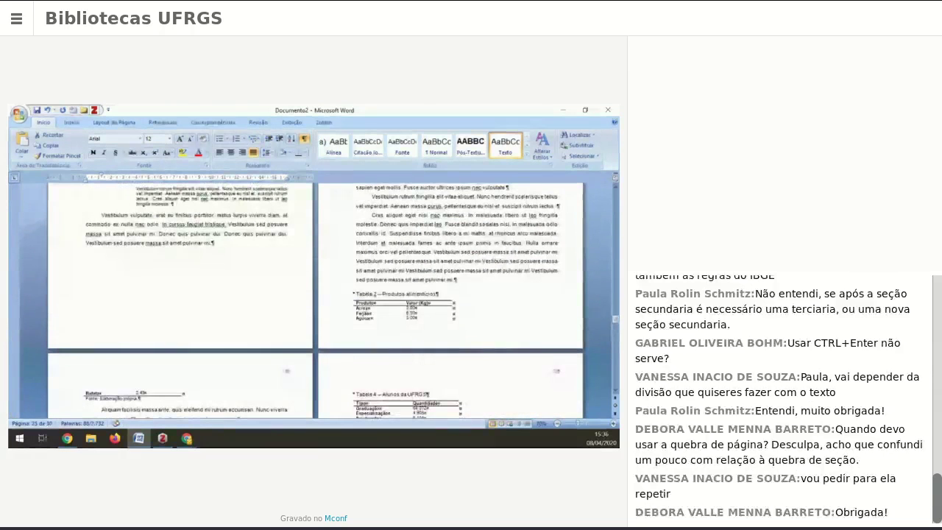
{"action": "scroll", "coordinate": [268, 370], "scroll_direction": "up", "scroll_amount": 4}
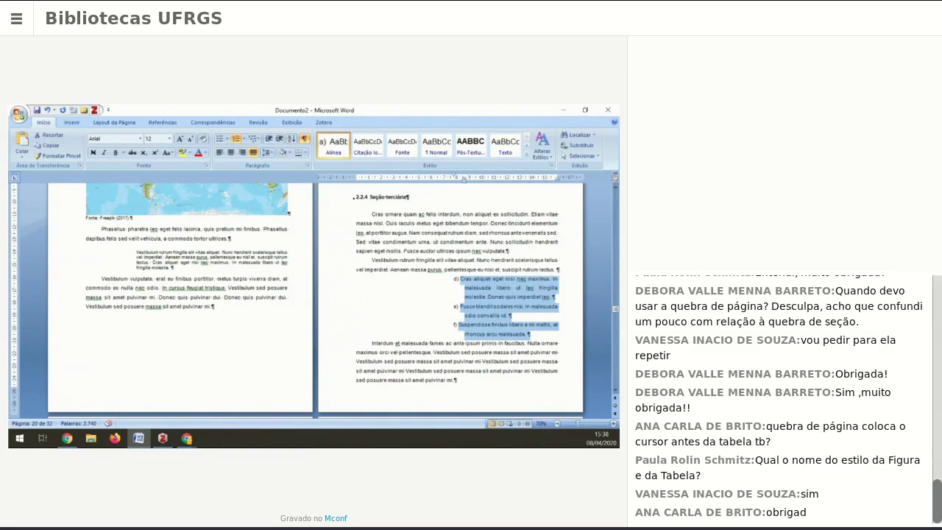
Copy the formatting of the last lettered item in the introduction onto the lettered list under heading 2.2.4
{"action": "scroll", "coordinate": [240, 345], "scroll_direction": "up", "scroll_amount": 4}
{"action": "scroll", "coordinate": [240, 346], "scroll_direction": "up", "scroll_amount": 5}
{"action": "scroll", "coordinate": [240, 345], "scroll_direction": "up", "scroll_amount": 7}
{"action": "left_click", "coordinate": [56, 334]}
{"action": "left_click", "coordinate": [56, 344]}
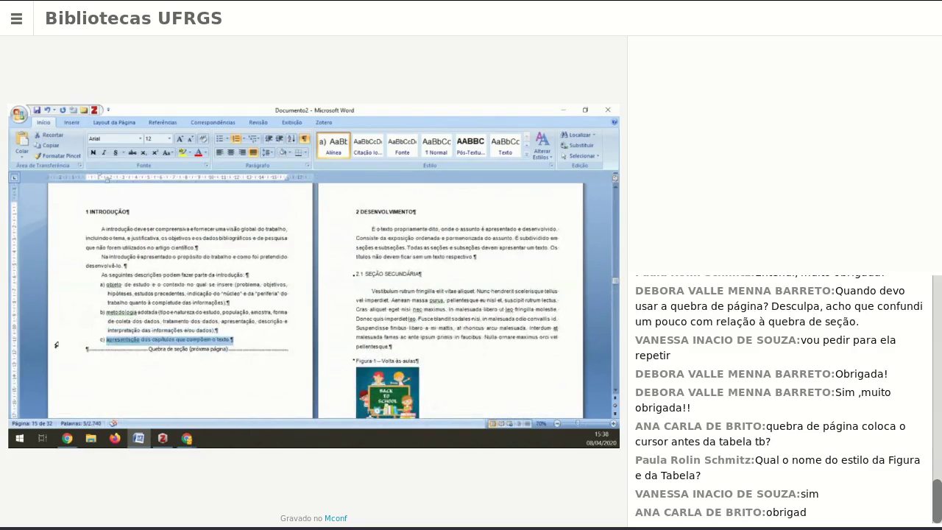
{"action": "left_click", "coordinate": [59, 156]}
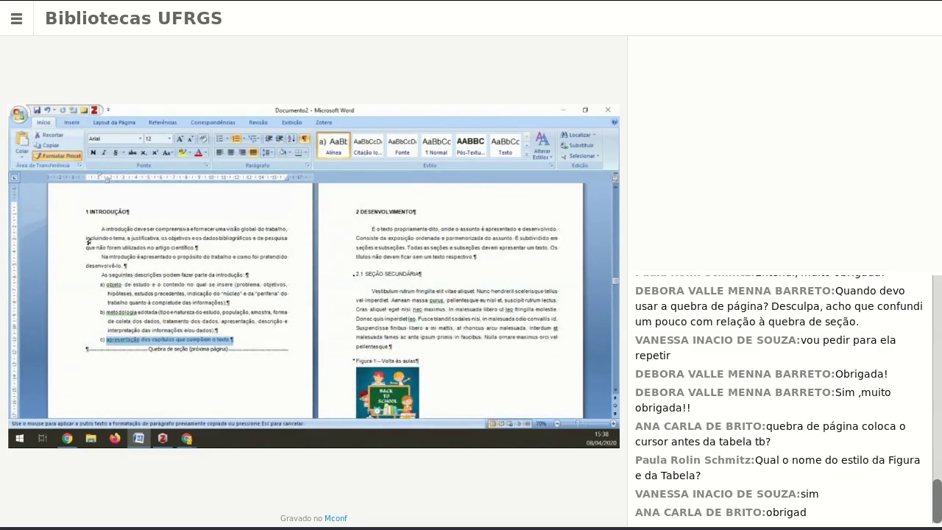
{"action": "scroll", "coordinate": [205, 250], "scroll_direction": "down", "scroll_amount": 3}
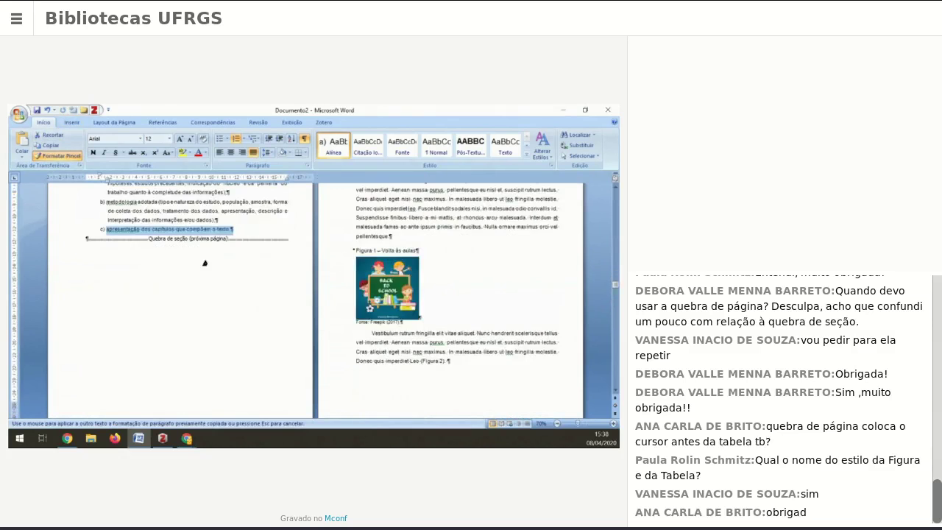
{"action": "scroll", "coordinate": [217, 276], "scroll_direction": "down", "scroll_amount": 3}
{"action": "scroll", "coordinate": [401, 282], "scroll_direction": "down", "scroll_amount": 15}
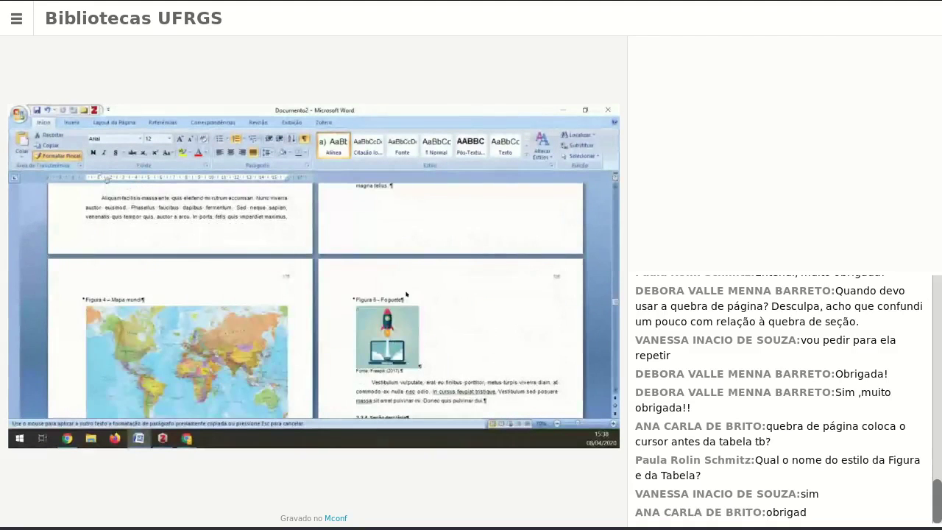
{"action": "mouse_move", "coordinate": [370, 351]}
{"action": "left_mouse_down"}
{"action": "mouse_move", "coordinate": [338, 354]}
{"action": "mouse_move", "coordinate": [346, 296]}
{"action": "left_mouse_up"}
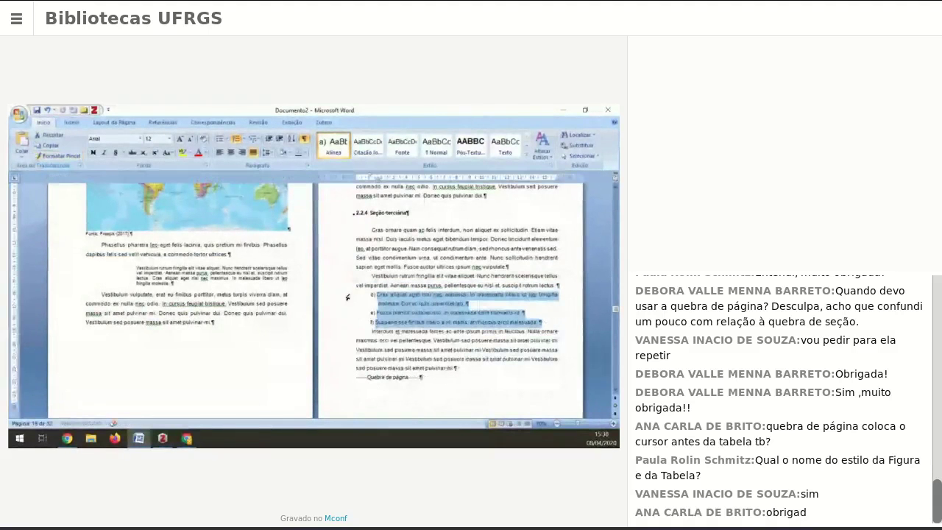
Restart the lettered list under heading 2.2.4 at a) and reduce its left indent to near the margin
{"action": "right_click", "coordinate": [374, 295]}
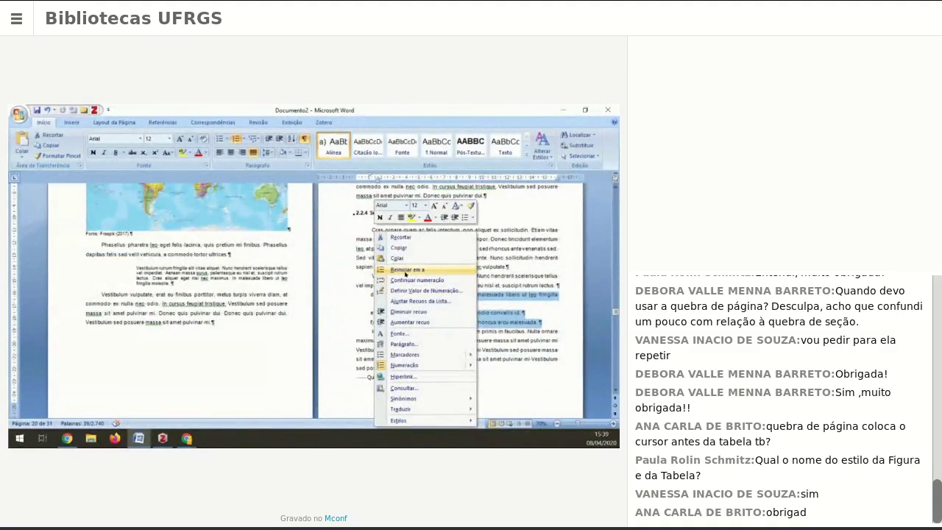
{"action": "left_click", "coordinate": [404, 270]}
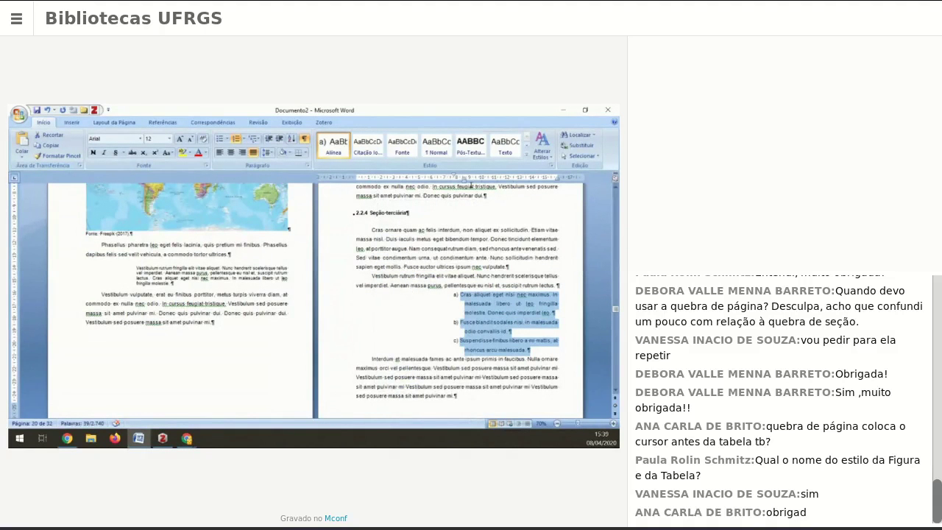
{"action": "mouse_move", "coordinate": [465, 182]}
{"action": "left_mouse_down"}
{"action": "mouse_move", "coordinate": [381, 184]}
{"action": "mouse_move", "coordinate": [380, 211]}
{"action": "left_mouse_up"}
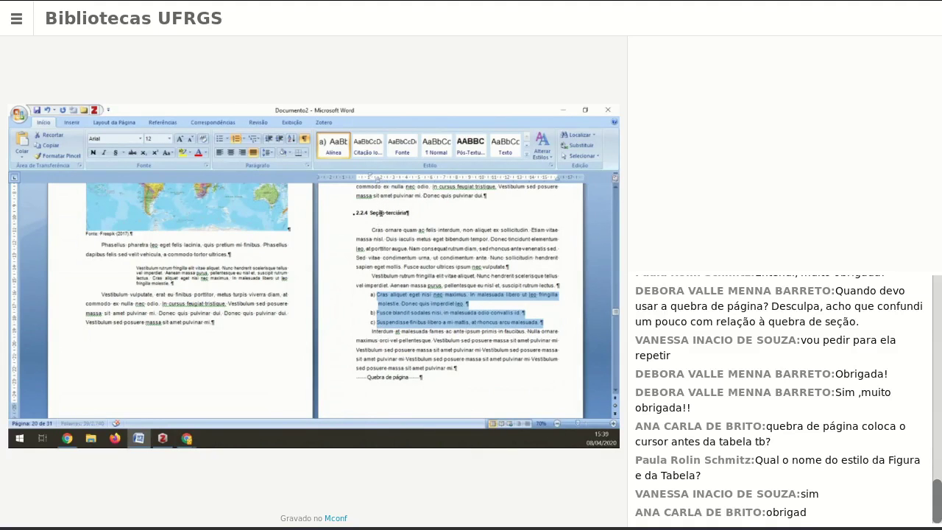
Change the first letter of the three list items under heading 2.2.4 to lowercase: "cras", "fusce" and "suspendisse"
{"action": "left_click", "coordinate": [376, 284]}
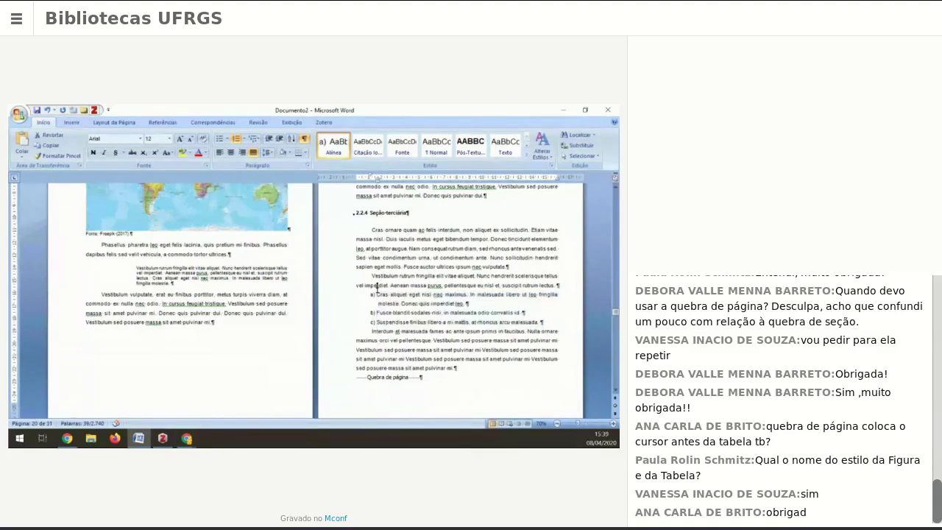
{"action": "key", "text": "Down"}
{"action": "key", "text": "Delete"}
{"action": "type", "text": "c"}
{"action": "key", "text": "Delete"}
{"action": "type", "text": "f"}
{"action": "key", "text": "Delete"}
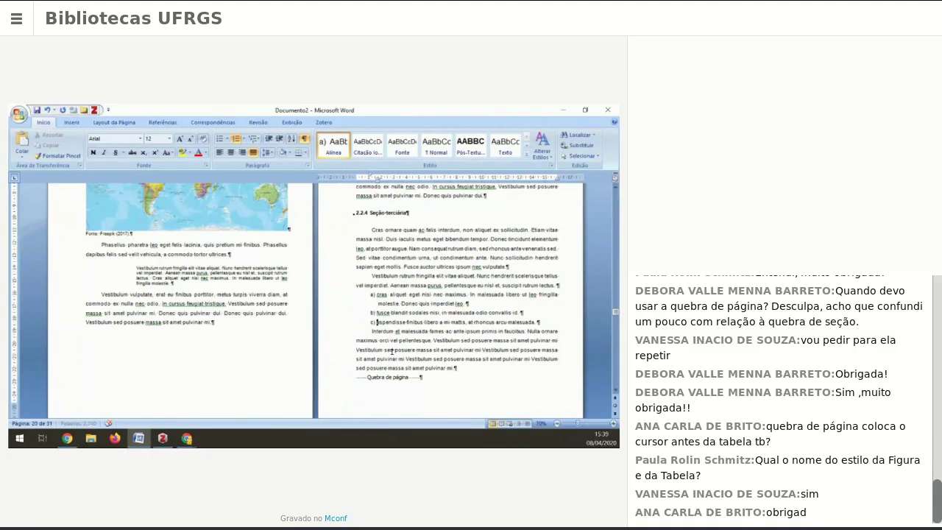
{"action": "type", "text": "s"}
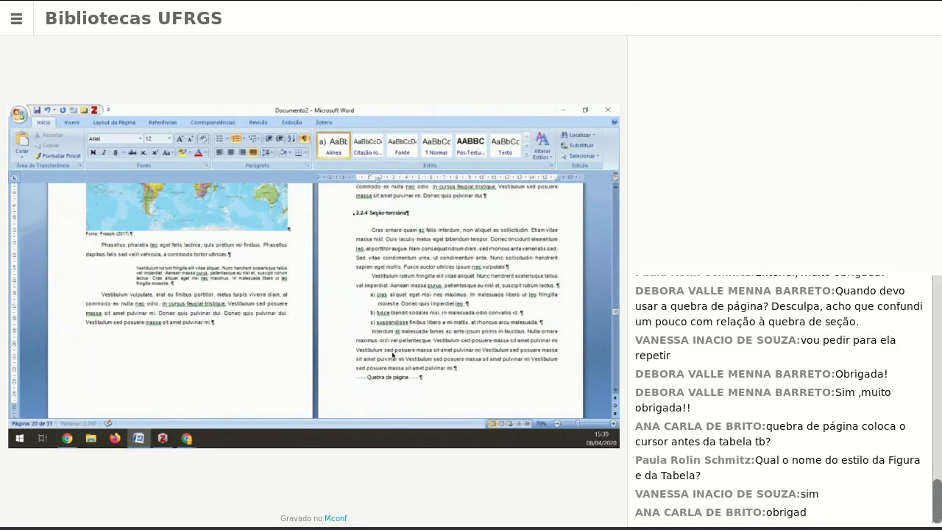
Check which paragraph style the "Mapa mundi" figure caption uses
{"action": "scroll", "coordinate": [425, 317], "scroll_direction": "up", "scroll_amount": 3}
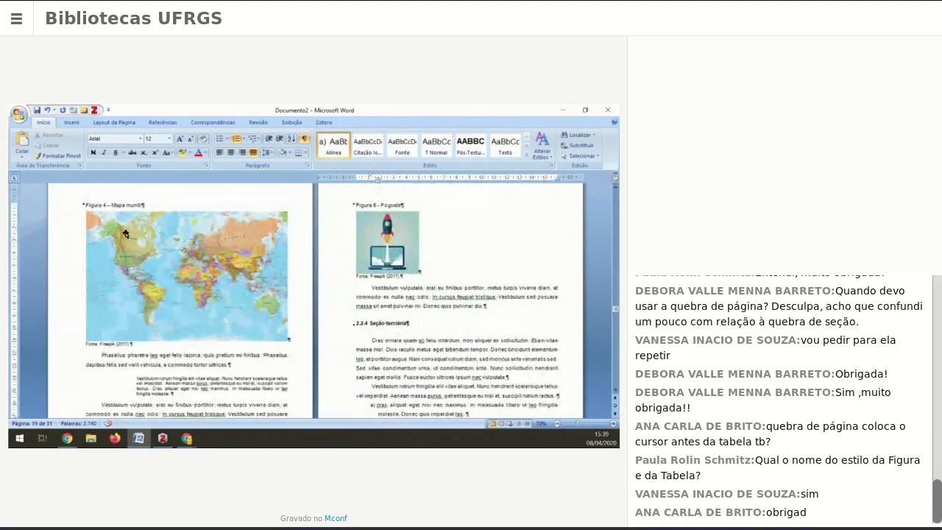
{"action": "left_click", "coordinate": [62, 208]}
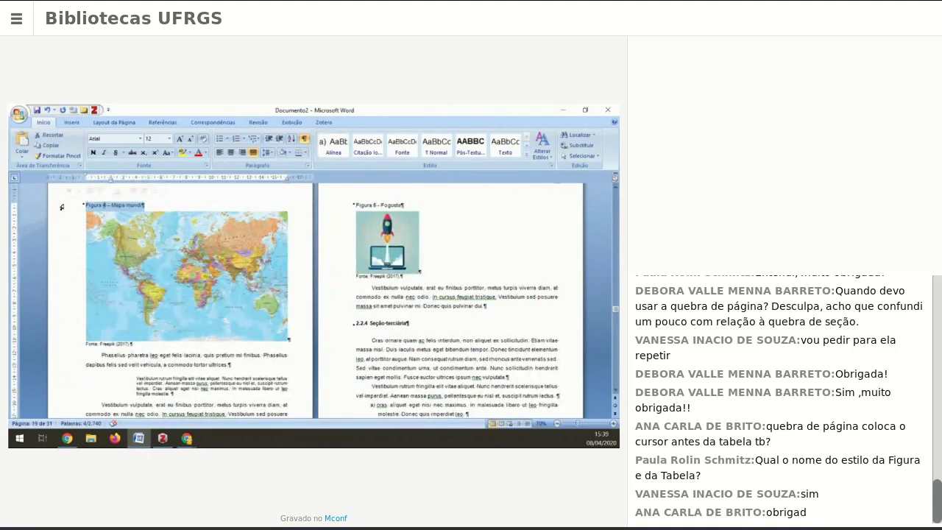
{"action": "left_click", "coordinate": [526, 158]}
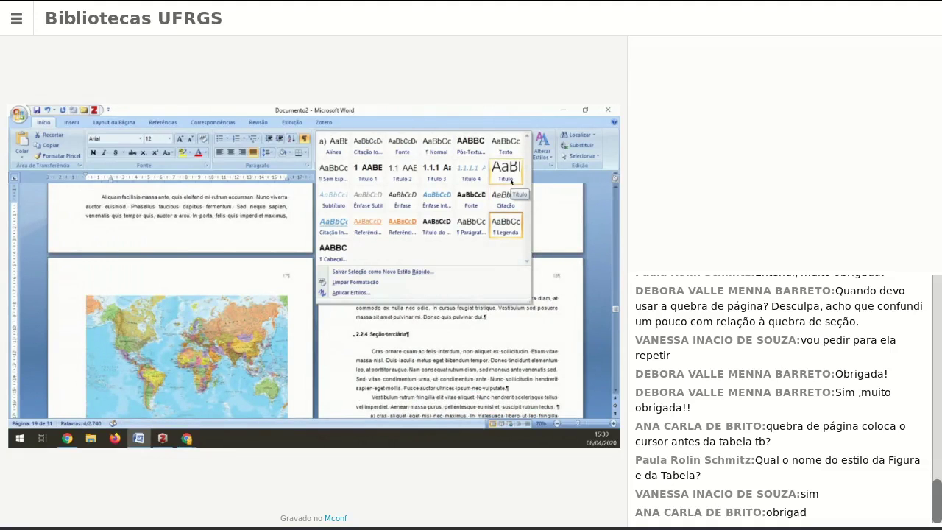
{"action": "left_click", "coordinate": [177, 298]}
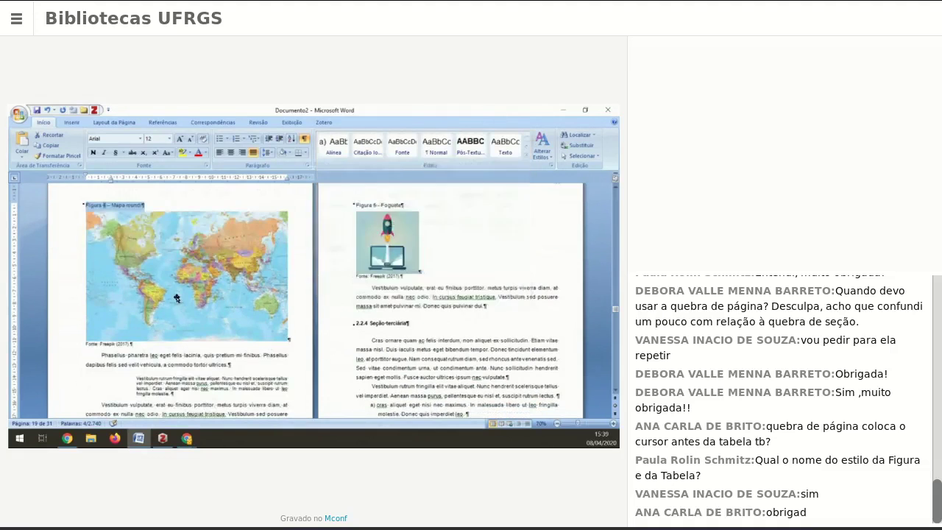
Try to copy the formatting of the "Foguete" caption onto the world map picture, and undo it
{"action": "scroll", "coordinate": [103, 301], "scroll_direction": "up", "scroll_amount": 1}
{"action": "left_click", "coordinate": [338, 270]}
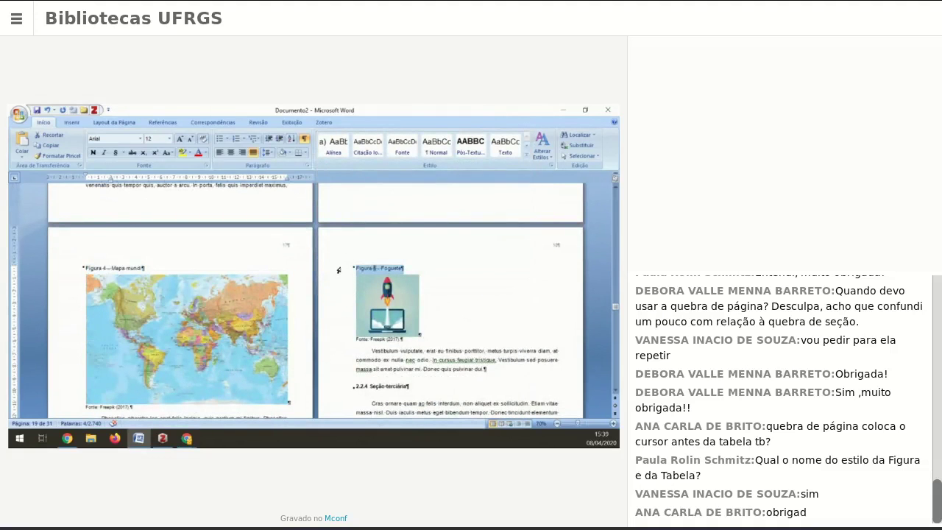
{"action": "left_click", "coordinate": [57, 156]}
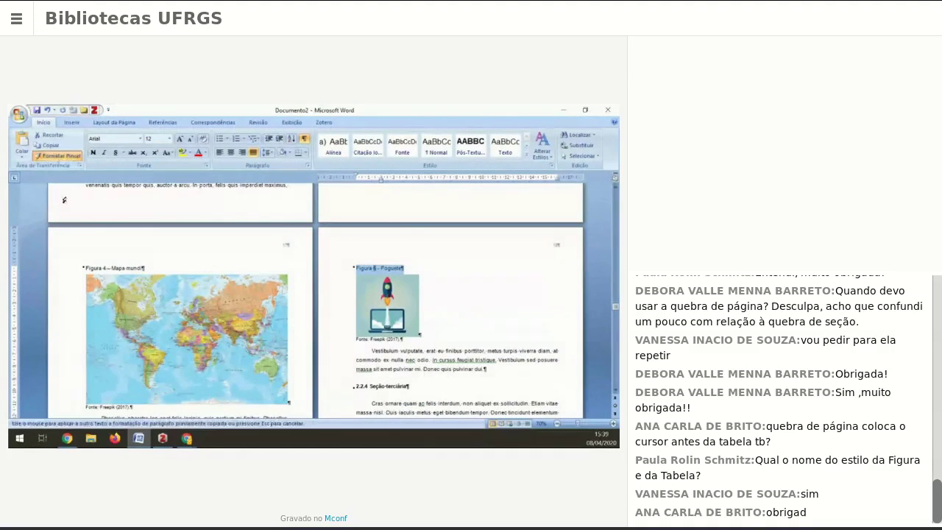
{"action": "left_click", "coordinate": [62, 280]}
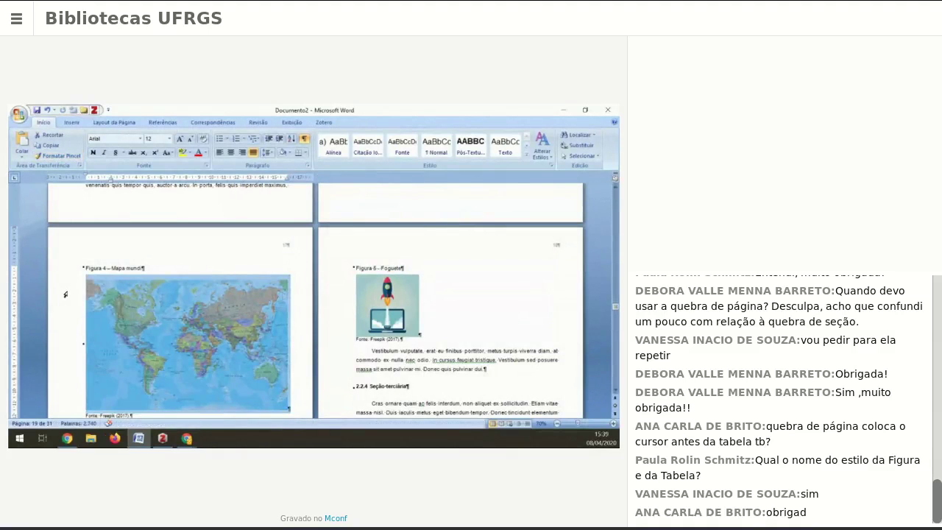
{"action": "left_click", "coordinate": [62, 282]}
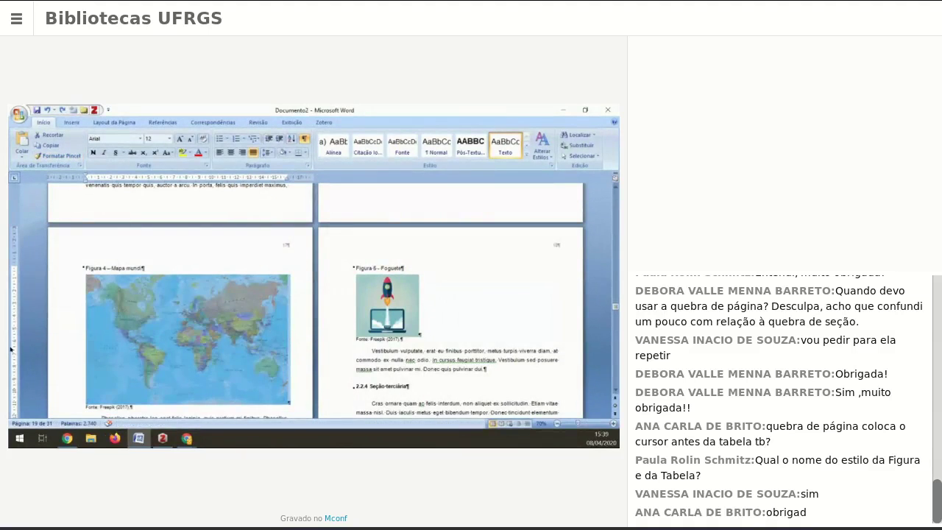
Add the line "Nota: importantes considerações sobre a figura." below the source line of the world map figure
{"action": "scroll", "coordinate": [164, 382], "scroll_direction": "down", "scroll_amount": 3}
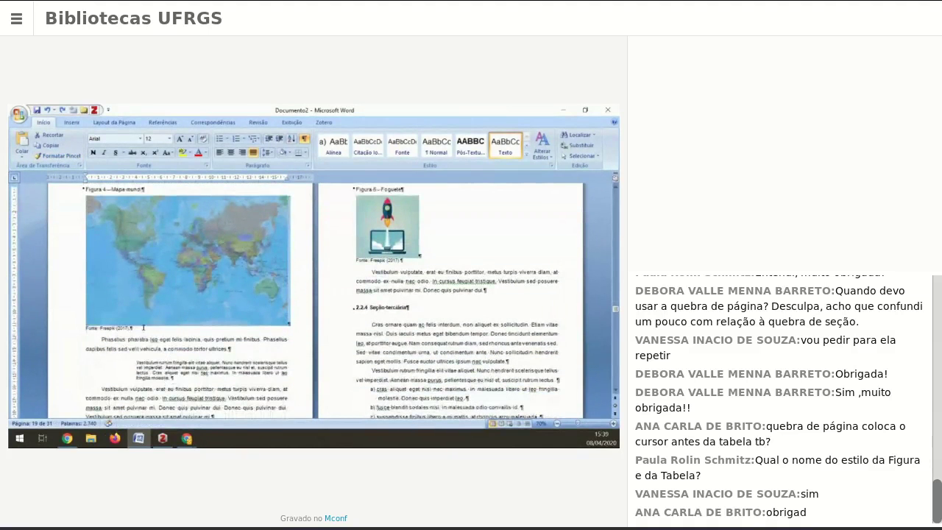
{"action": "left_click", "coordinate": [143, 327]}
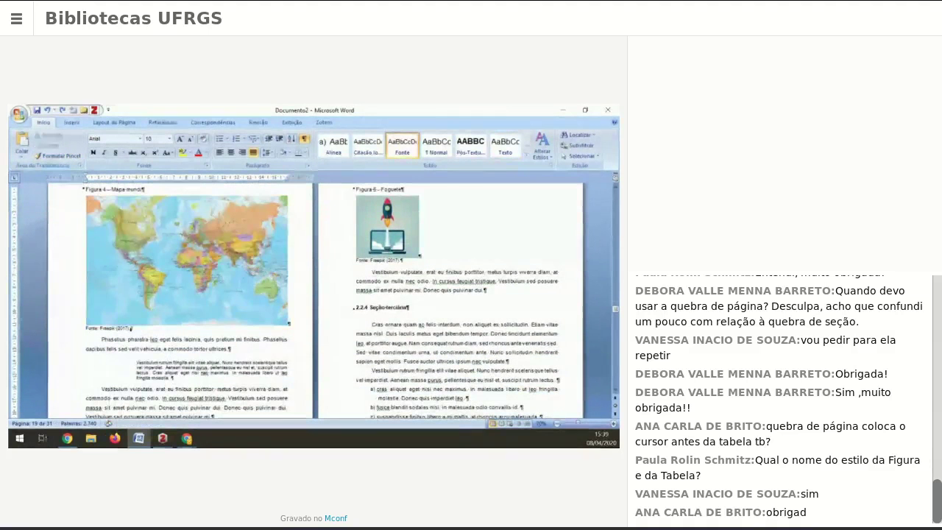
{"action": "left_click", "coordinate": [69, 331]}
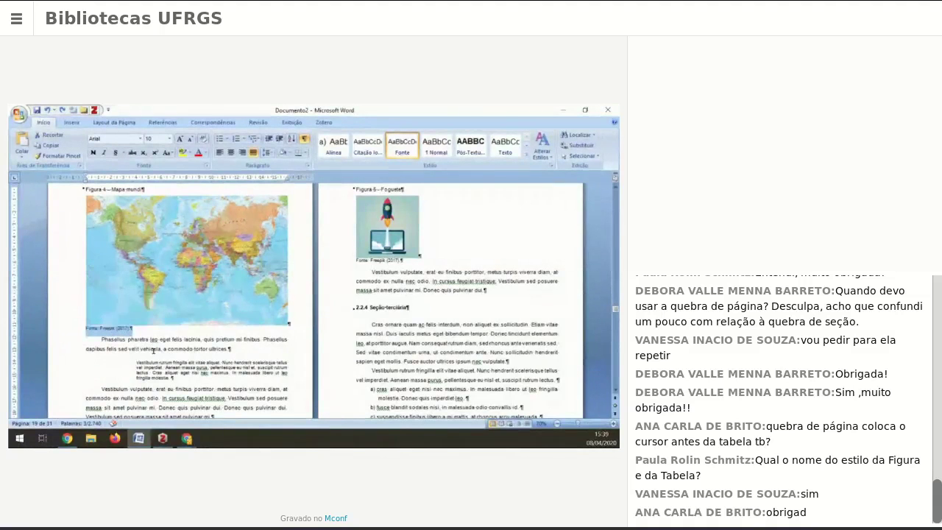
{"action": "left_click", "coordinate": [134, 329]}
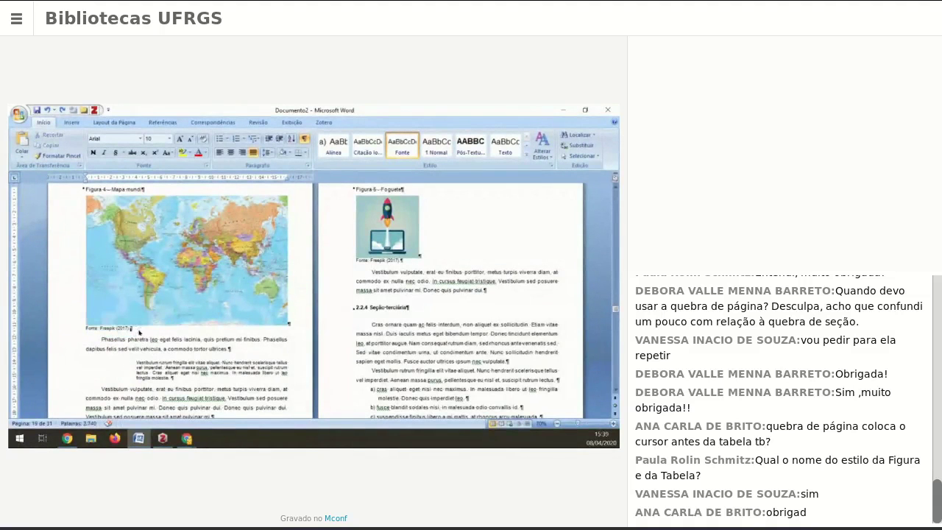
{"action": "key", "text": "Return"}
{"action": "type", "text": "Nota"}
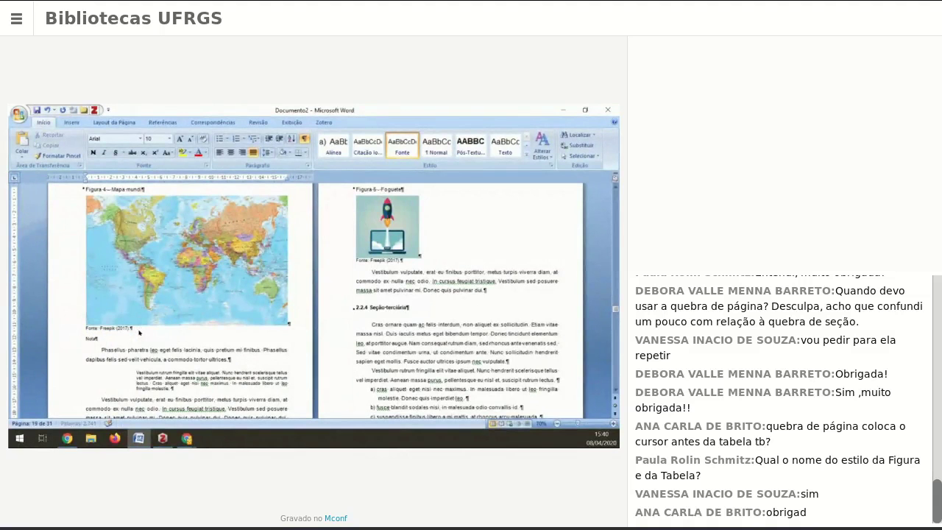
{"action": "type", "text": ": importantes considerarções sobre a figura."}
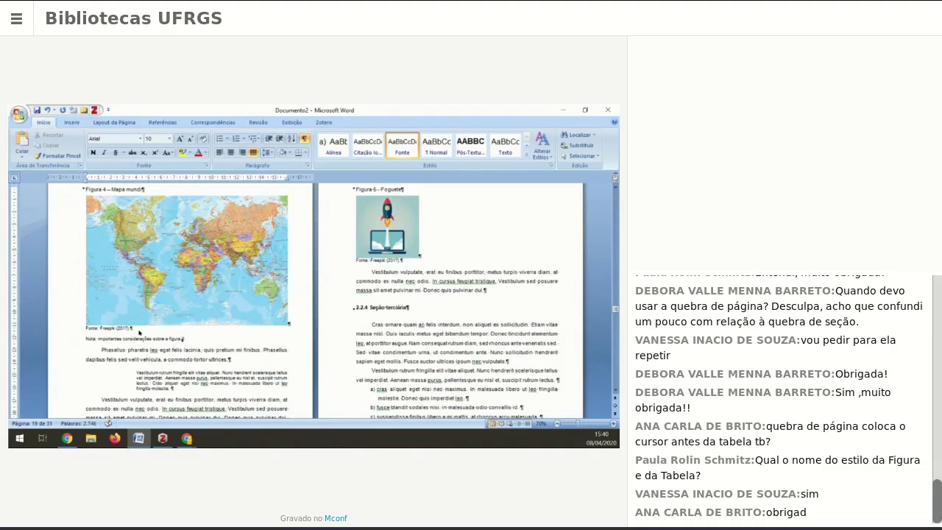
Try bold on the note line below the world map's source line, and undo it
{"action": "left_click", "coordinate": [70, 343]}
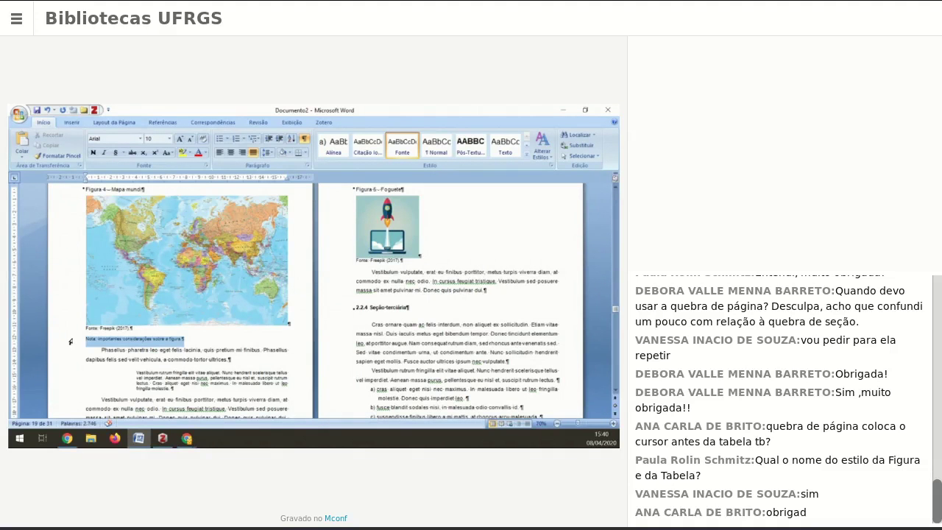
{"action": "key", "text": "ctrl+n"}
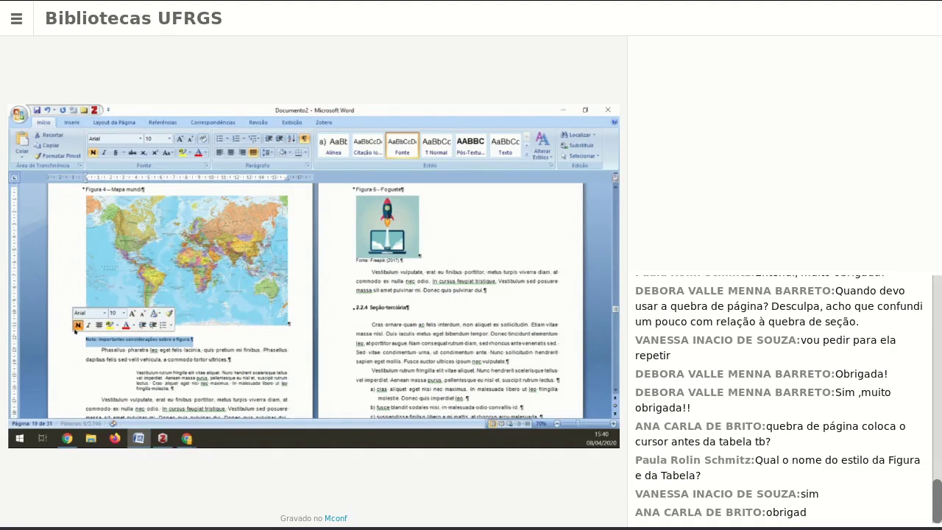
{"action": "key", "text": "ctrl+z"}
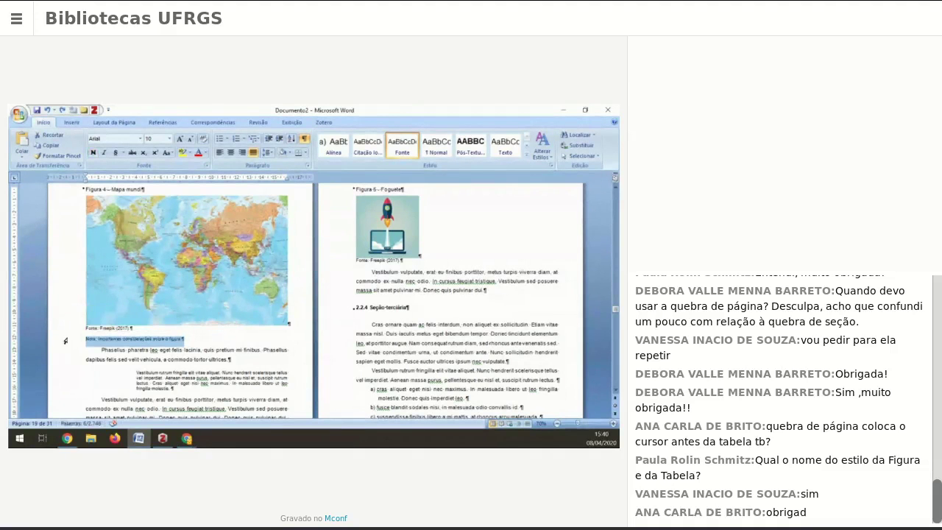
{"action": "left_click", "coordinate": [67, 334]}
{"action": "left_click_drag", "start_coordinate": [66, 335], "coordinate": [68, 340]}
{"action": "left_click", "coordinate": [89, 339]}
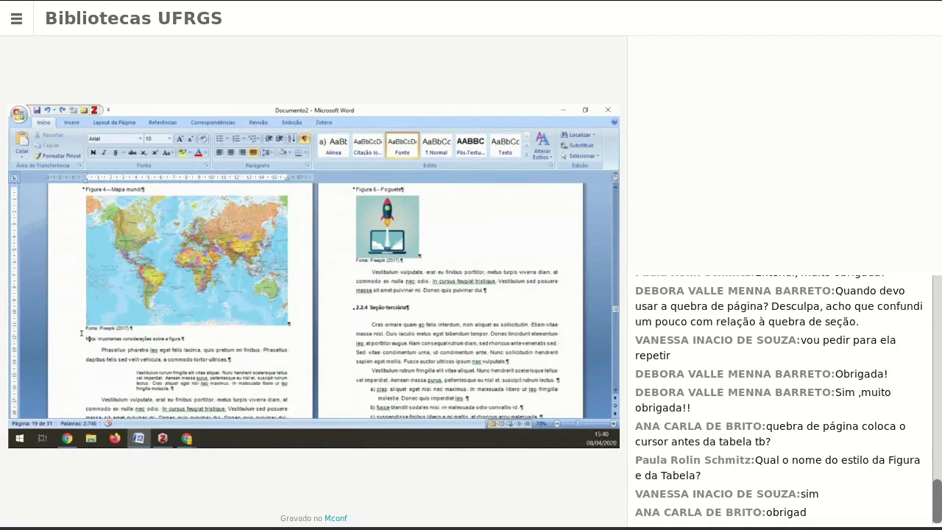
Set the world map's source line to add no space between paragraphs of the same style
{"action": "left_click", "coordinate": [66, 333]}
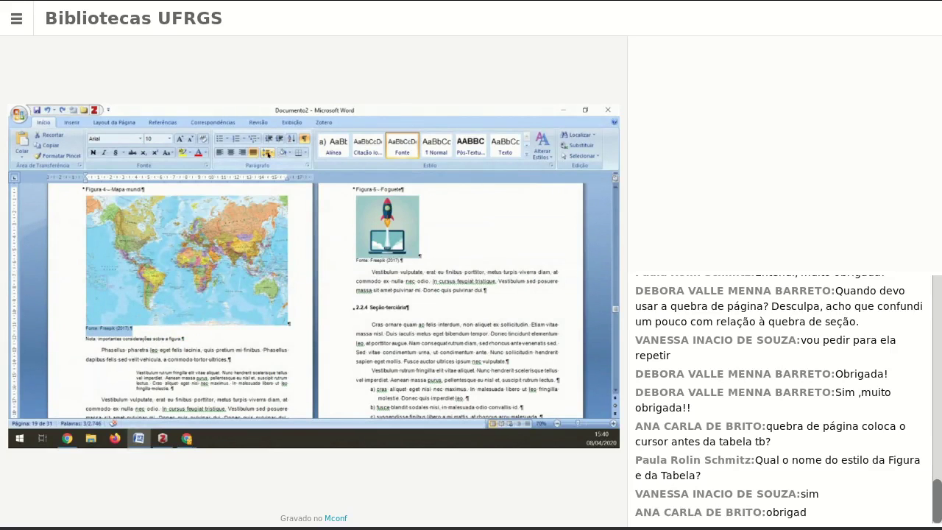
{"action": "left_click", "coordinate": [307, 166]}
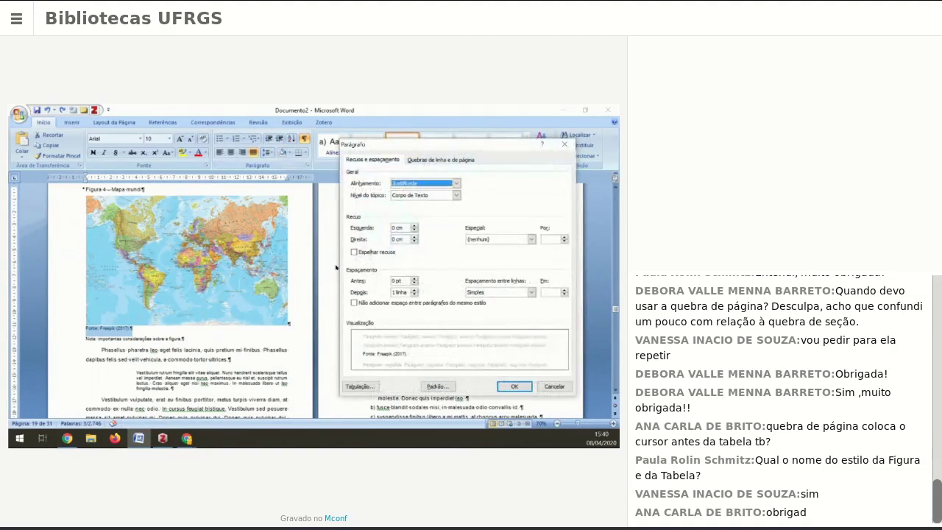
{"action": "left_click", "coordinate": [353, 303]}
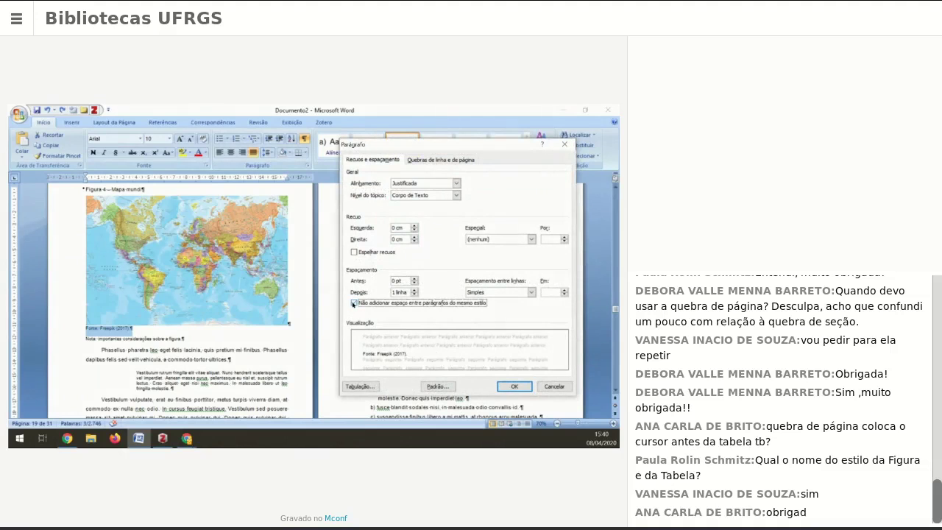
{"action": "left_click", "coordinate": [517, 387]}
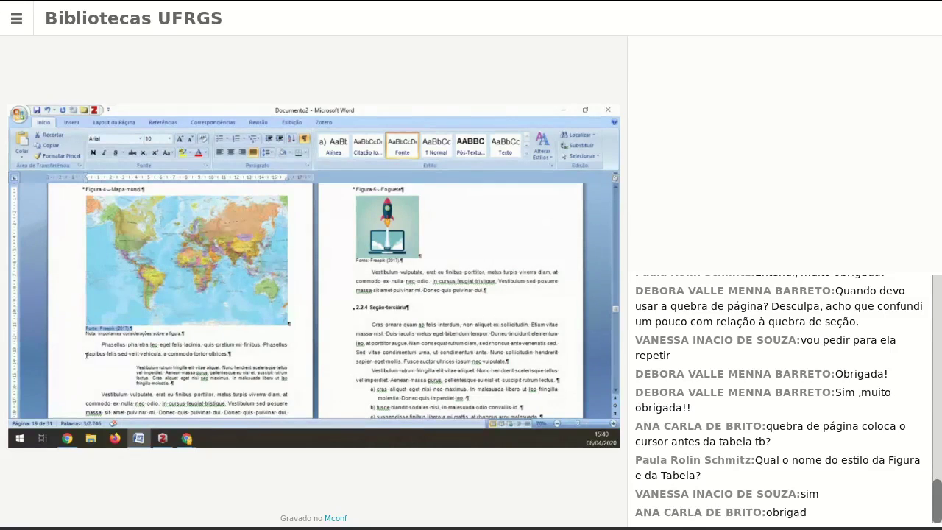
Delete the note line below the world map's source line
{"action": "left_click", "coordinate": [71, 340]}
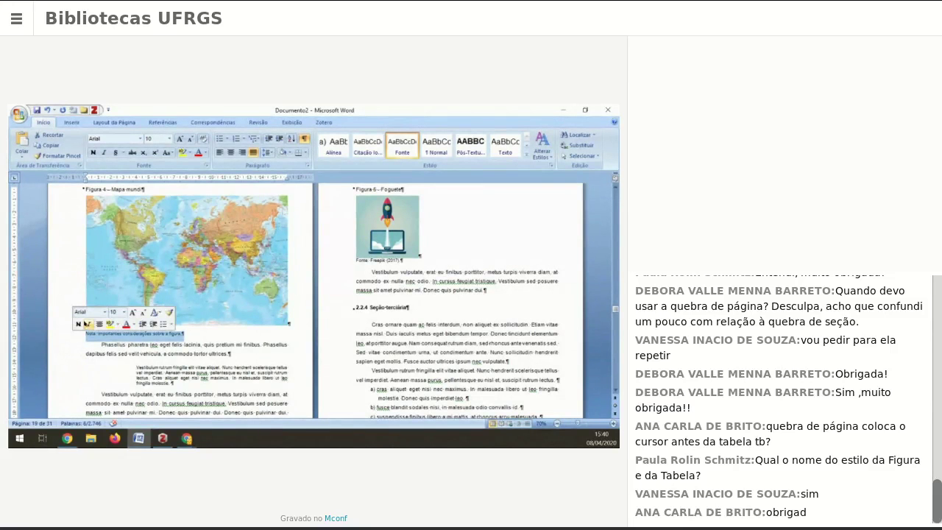
{"action": "key", "text": "Delete"}
{"action": "left_click", "coordinate": [108, 328]}
{"action": "left_click", "coordinate": [69, 331]}
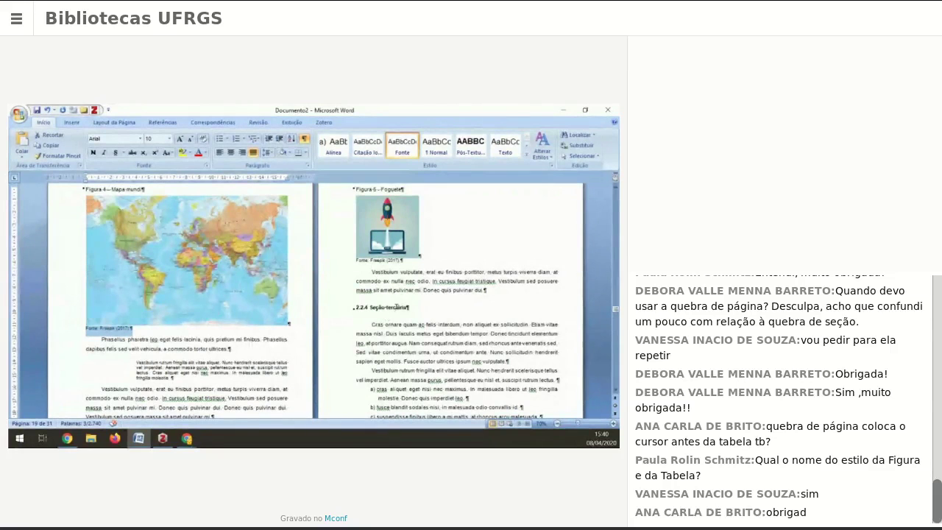
Start a Zotero citation over "Freepik (2017)" in the world map's source line, using the Universidade Federal do Rio Grande do Sul - ABNT (autoria completa) style
{"action": "left_click", "coordinate": [378, 268]}
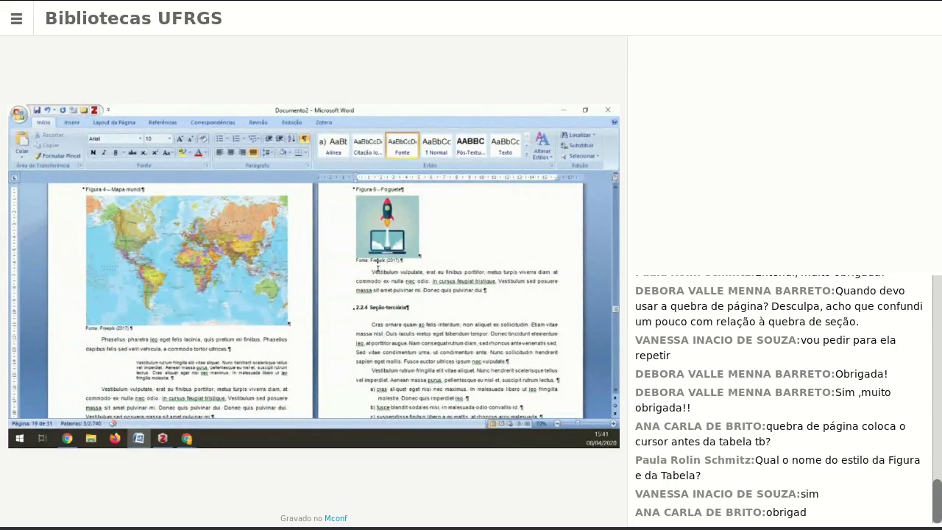
{"action": "left_click_drag", "start_coordinate": [371, 262], "coordinate": [400, 263]}
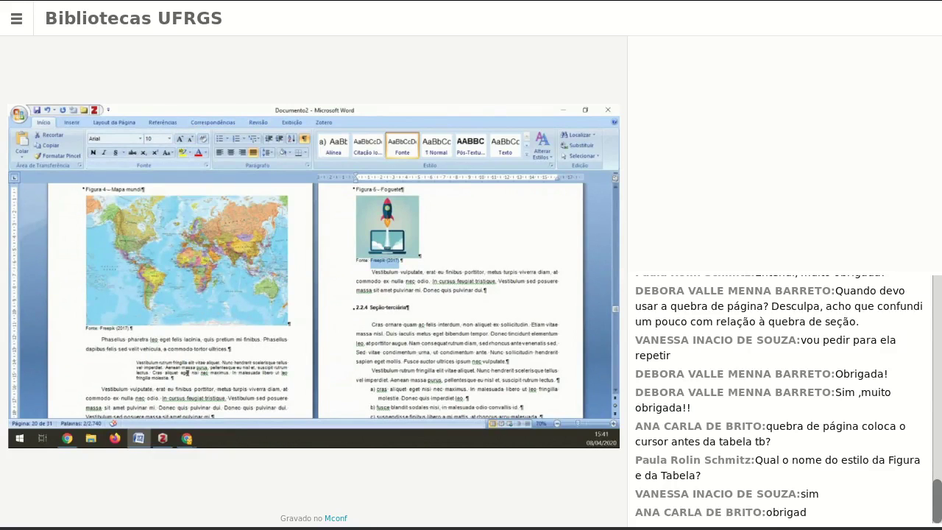
{"action": "left_click", "coordinate": [104, 330]}
{"action": "key", "text": "shift+End"}
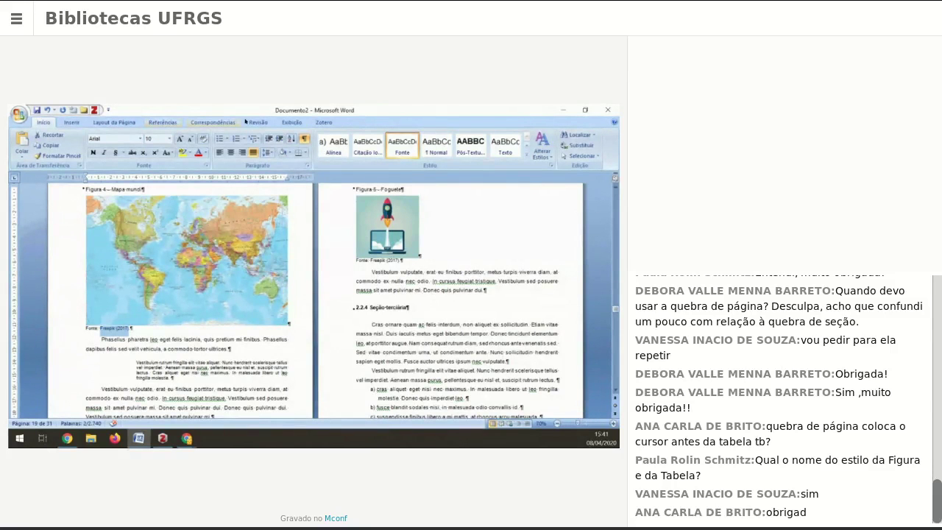
{"action": "left_click", "coordinate": [324, 122]}
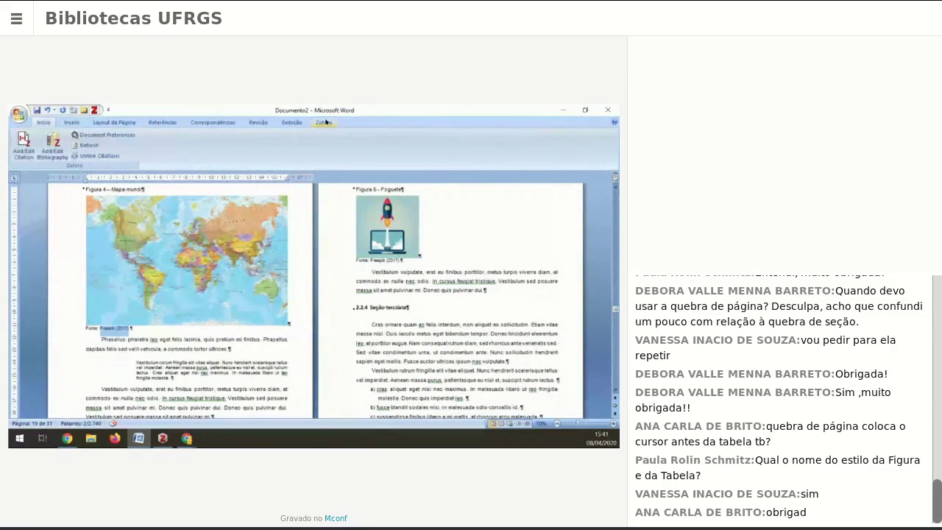
{"action": "left_click", "coordinate": [29, 155]}
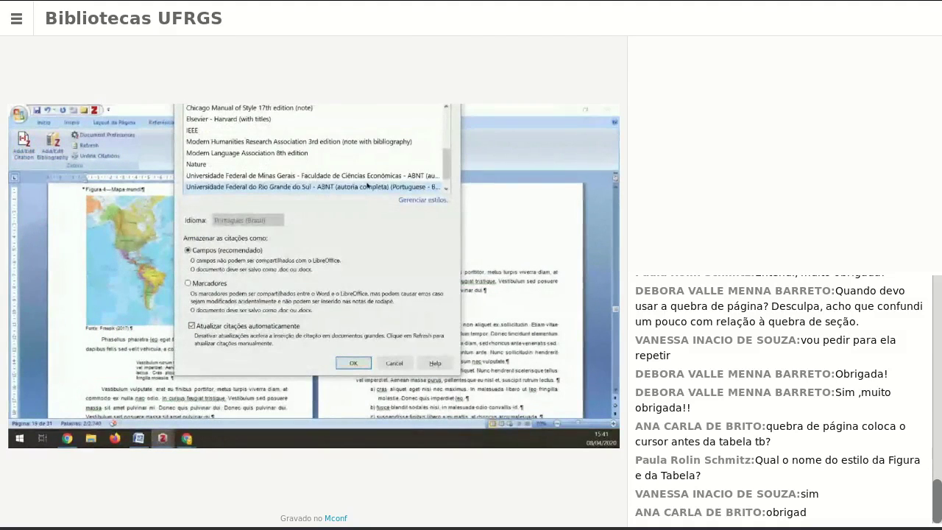
{"action": "left_click", "coordinate": [353, 363]}
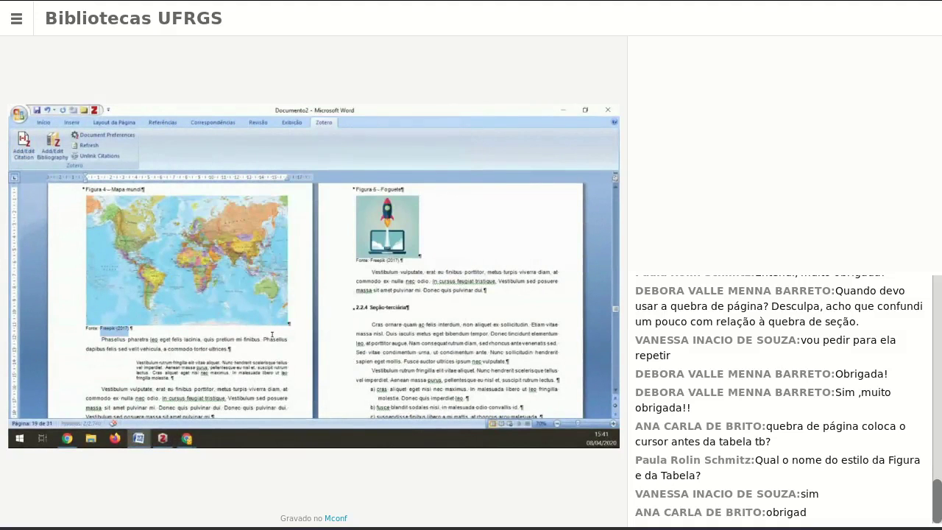
Search the references for "por" and insert the 2011 "Helmintos parasitos como ferramenta" item as the citation
{"action": "type", "text": "por"}
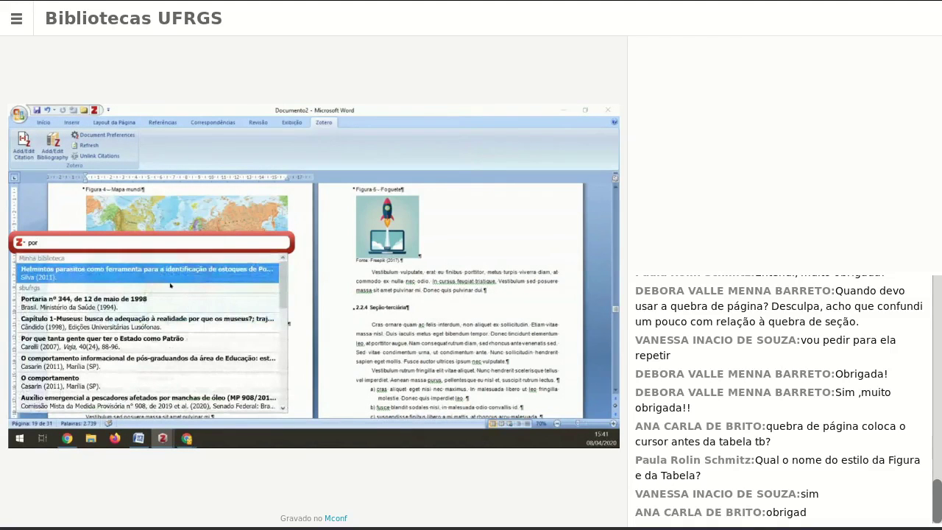
{"action": "left_click", "coordinate": [167, 277]}
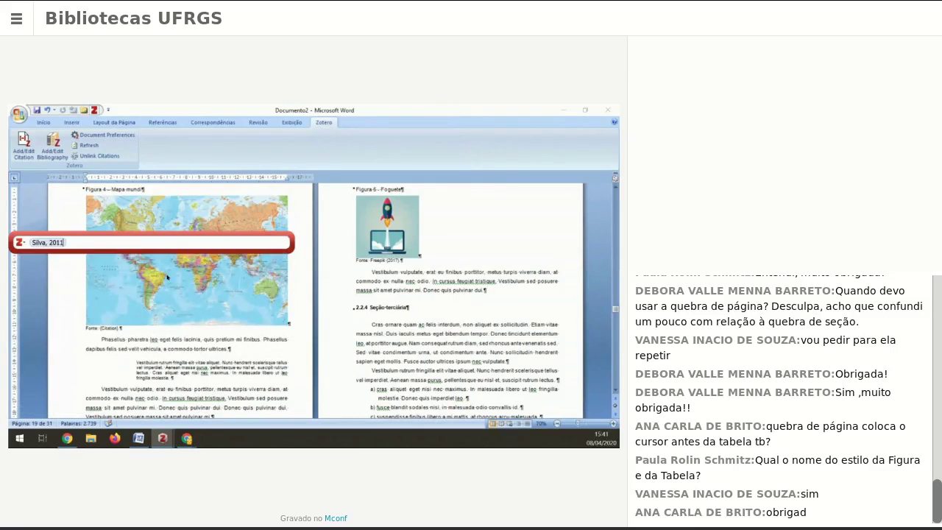
{"action": "key", "text": "Return"}
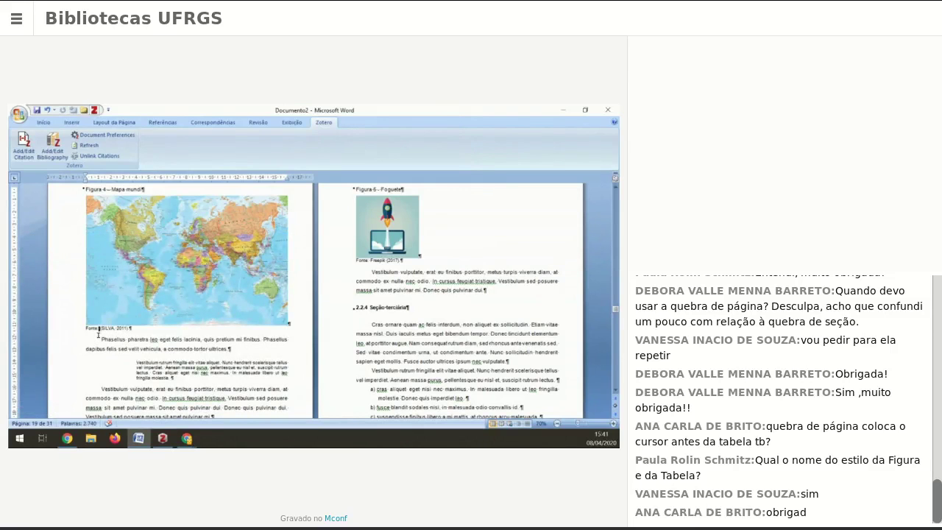
Add the cited author's surname before the citation in the world map's source line and open the citation's details
{"action": "type", "text": "Silva"}
{"action": "left_click", "coordinate": [24, 143]}
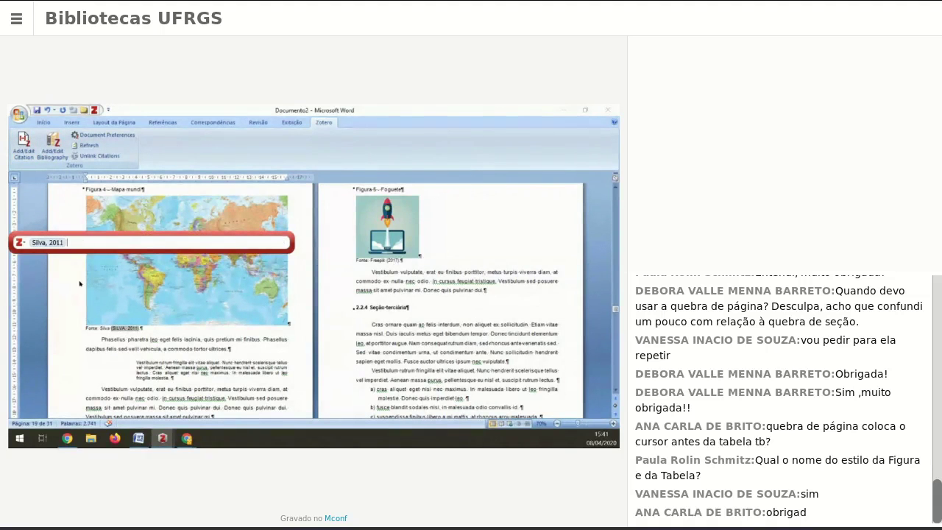
{"action": "left_click", "coordinate": [47, 242]}
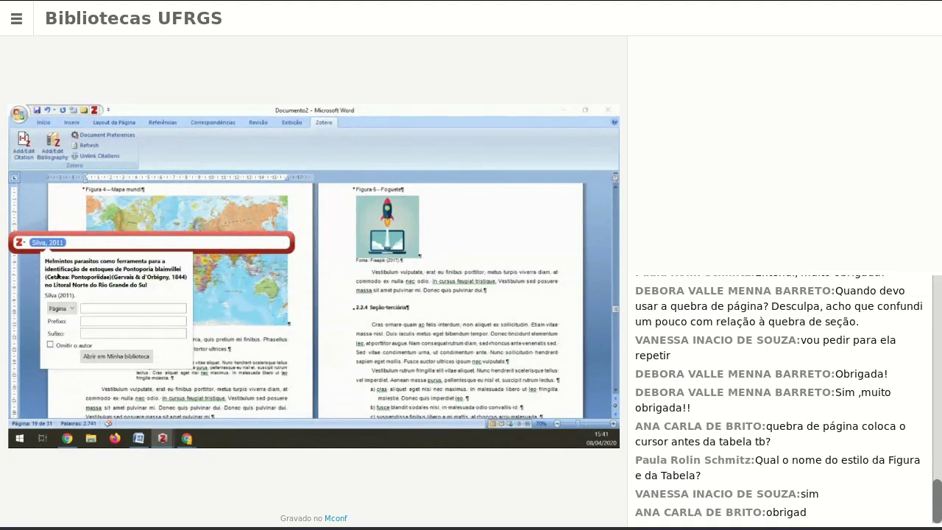
{"action": "key", "text": "Return"}
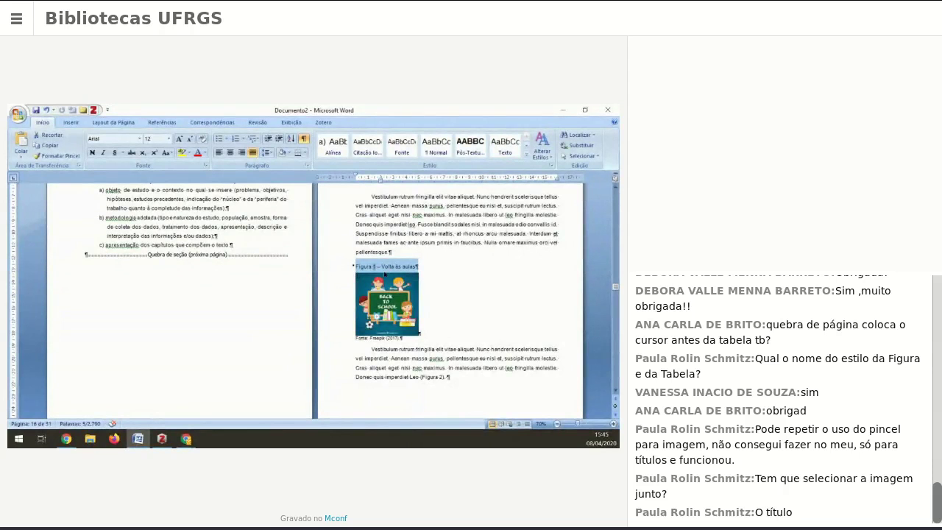
Try to copy the formatting of the "Volta às aulas" caption onto the body paragraph below the Oceania map figure, and undo it
{"action": "left_click", "coordinate": [52, 156]}
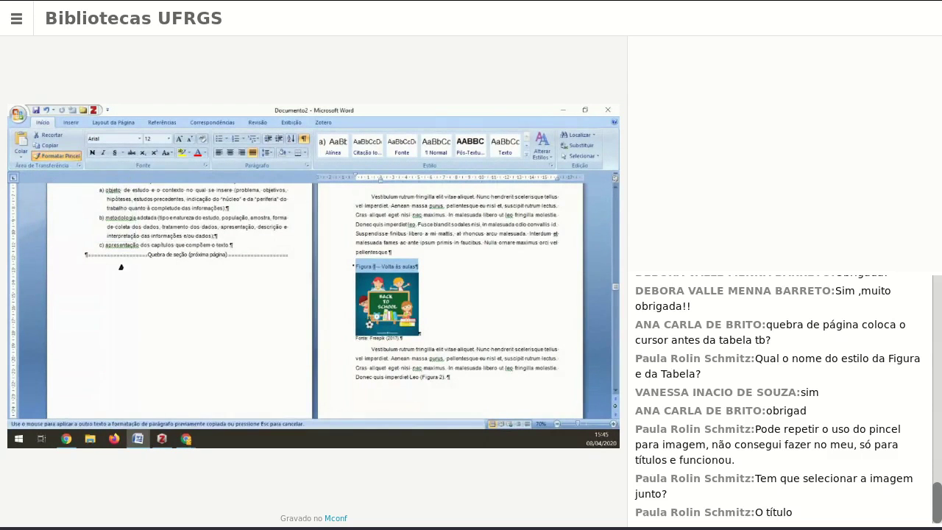
{"action": "scroll", "coordinate": [358, 366], "scroll_direction": "up", "scroll_amount": 2}
{"action": "scroll", "coordinate": [359, 366], "scroll_direction": "down", "scroll_amount": 1}
{"action": "scroll", "coordinate": [358, 366], "scroll_direction": "down", "scroll_amount": 1}
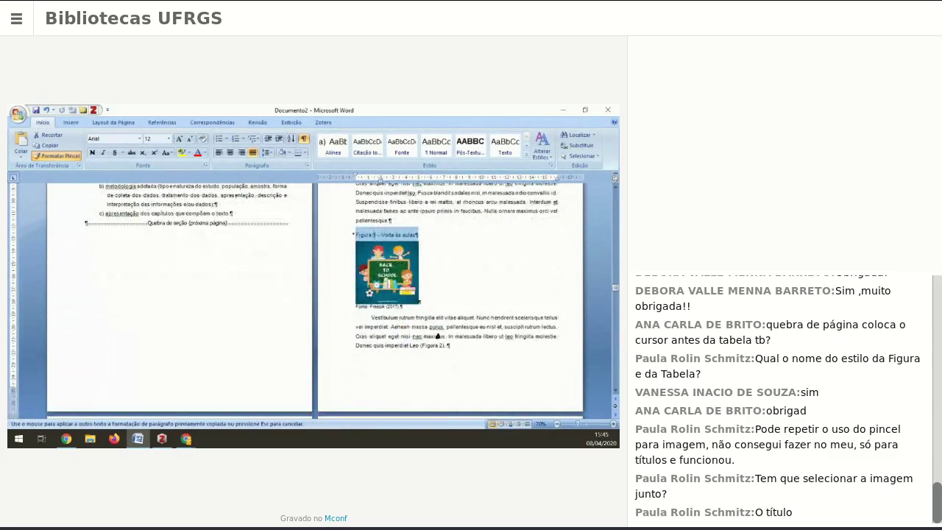
{"action": "scroll", "coordinate": [382, 340], "scroll_direction": "down", "scroll_amount": 2}
{"action": "scroll", "coordinate": [368, 350], "scroll_direction": "down", "scroll_amount": 2}
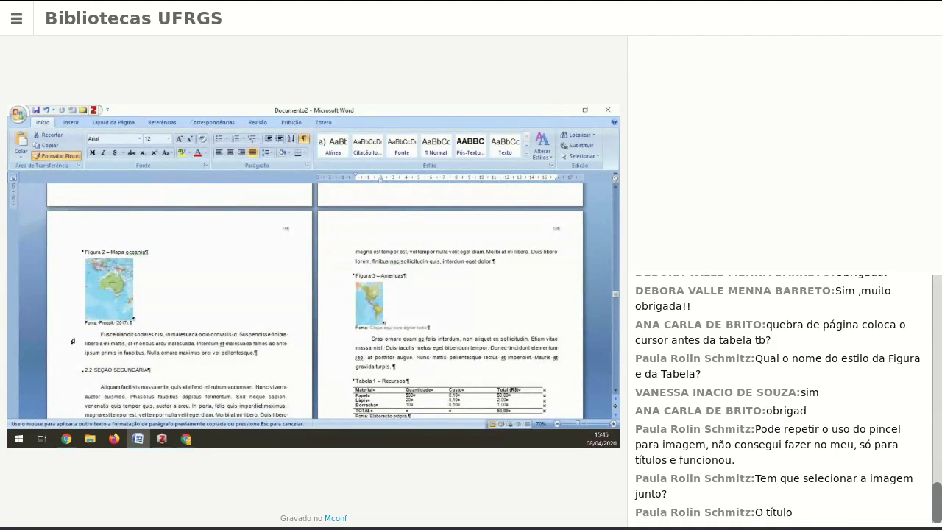
{"action": "left_click_drag", "start_coordinate": [70, 338], "coordinate": [72, 357]}
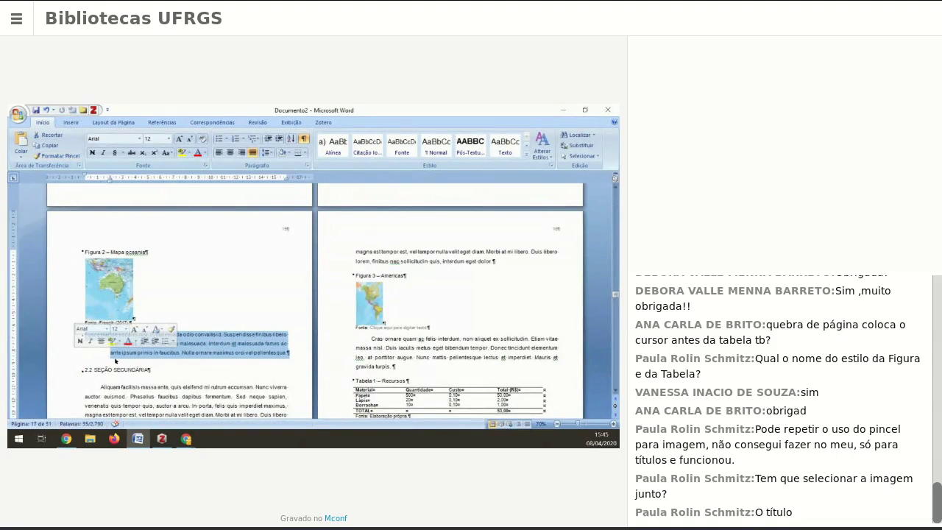
{"action": "left_click", "coordinate": [243, 340]}
{"action": "left_click_drag", "start_coordinate": [109, 253], "coordinate": [95, 251]}
{"action": "key", "text": "ctrl+z"}
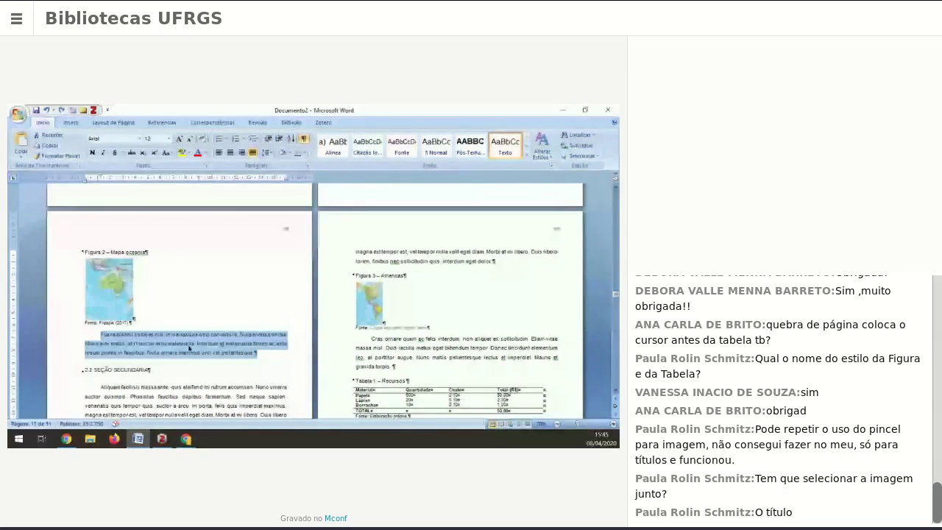
Copy the "Mapa oceania" caption and paste it on its own line below that figure's source line
{"action": "scroll", "coordinate": [189, 347], "scroll_direction": "up", "scroll_amount": 2}
{"action": "left_click", "coordinate": [71, 301]}
{"action": "key", "text": "ctrl+c"}
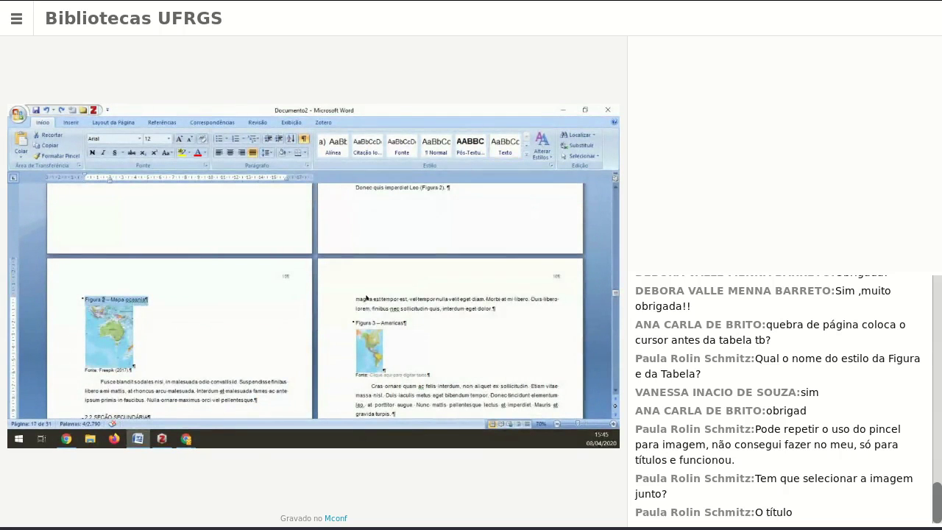
{"action": "scroll", "coordinate": [355, 299], "scroll_direction": "down", "scroll_amount": 1}
{"action": "scroll", "coordinate": [105, 360], "scroll_direction": "down", "scroll_amount": 3}
{"action": "left_click", "coordinate": [96, 307]}
{"action": "key", "text": "ctrl+v"}
{"action": "key", "text": "Return"}
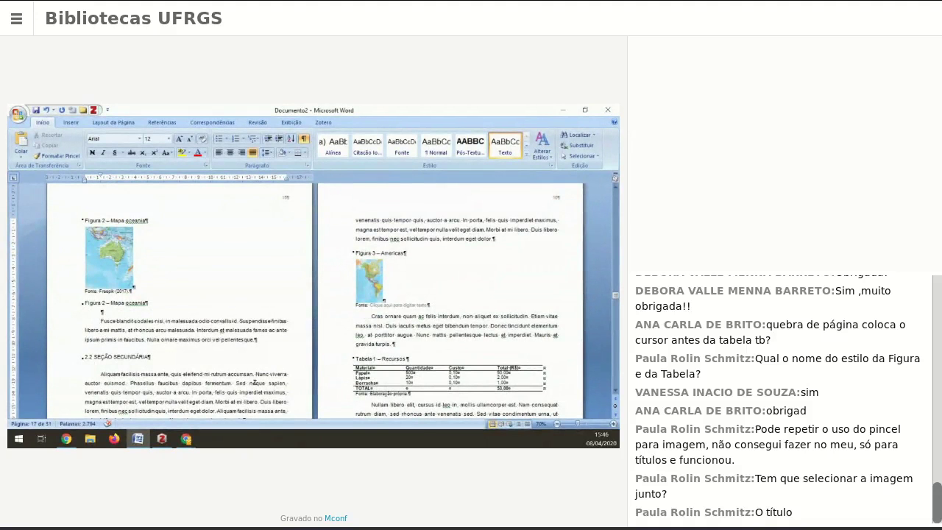
Apply superscript to the original "Mapa oceania" caption above the picture
{"action": "left_click", "coordinate": [64, 225]}
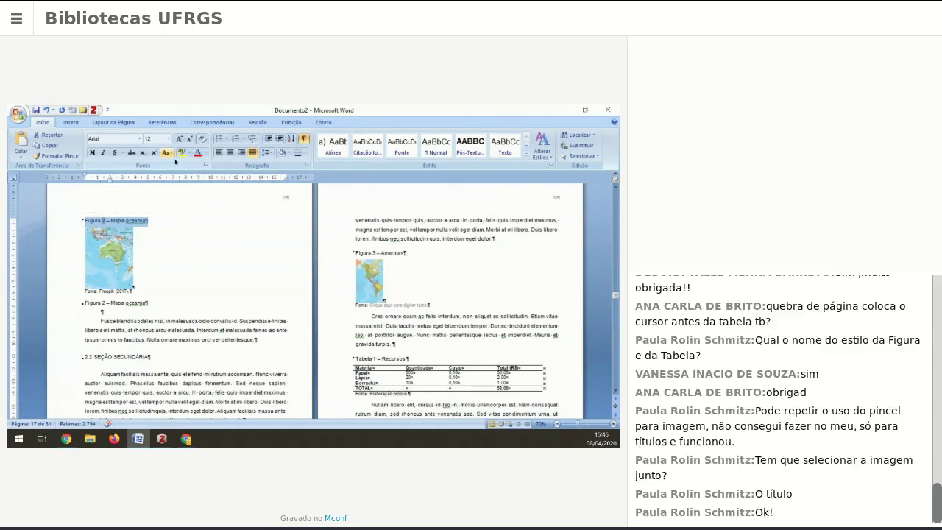
{"action": "left_click", "coordinate": [153, 152]}
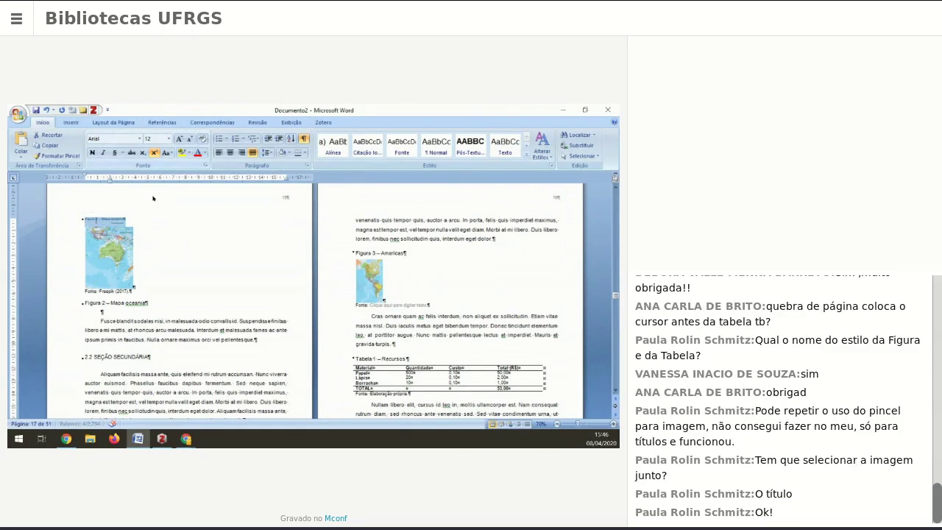
{"action": "left_click", "coordinate": [202, 352]}
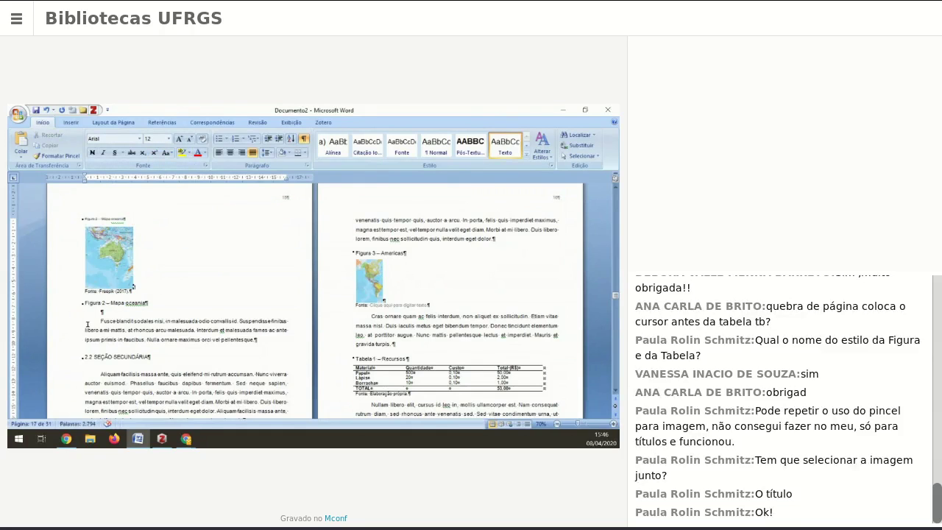
Copy the formatting of the duplicate "Mapa oceania" caption onto the original caption above the picture
{"action": "left_click", "coordinate": [63, 304]}
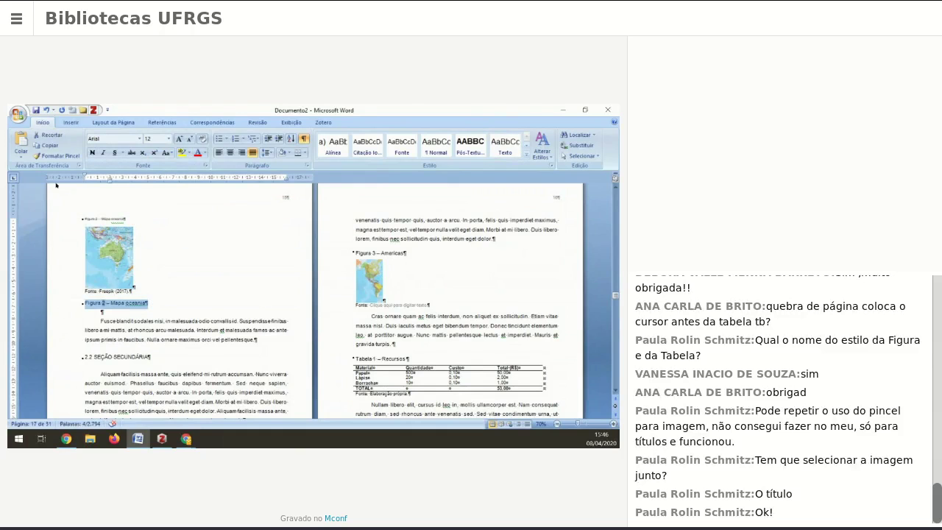
{"action": "left_click", "coordinate": [53, 156]}
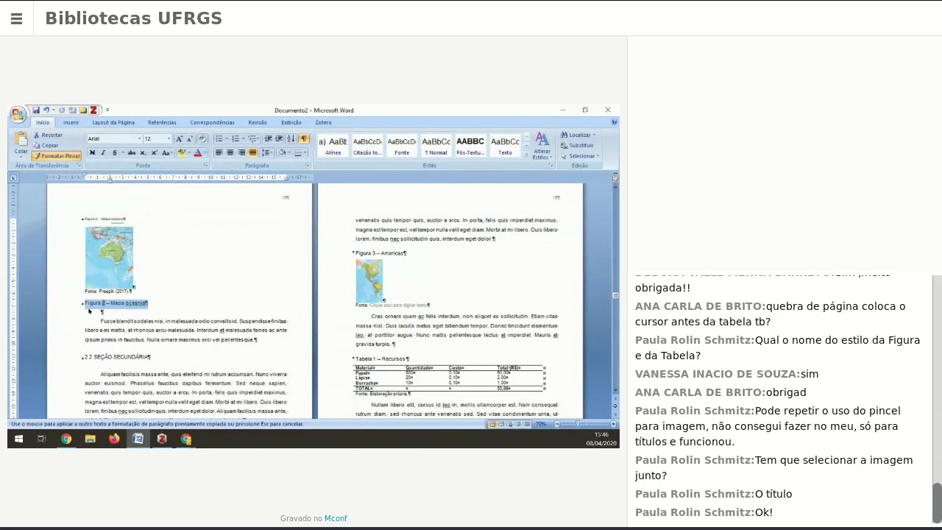
{"action": "left_click", "coordinate": [64, 222]}
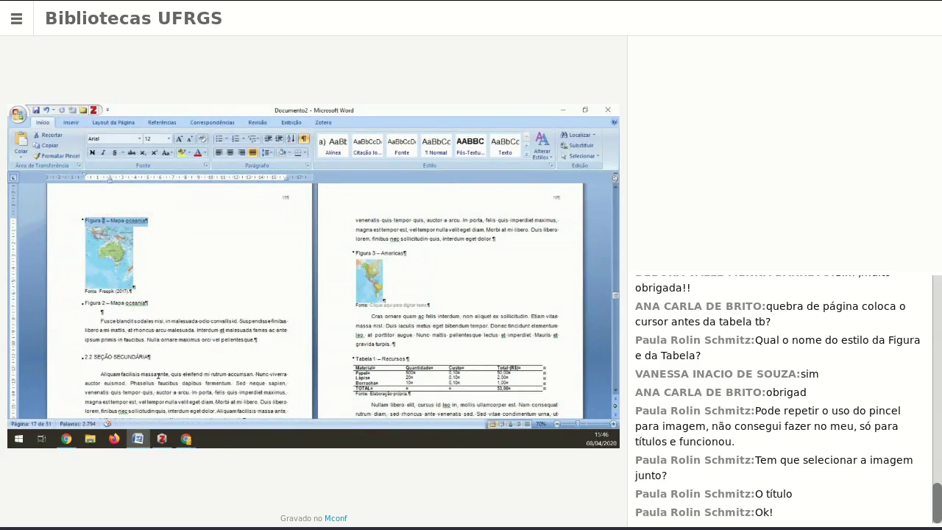
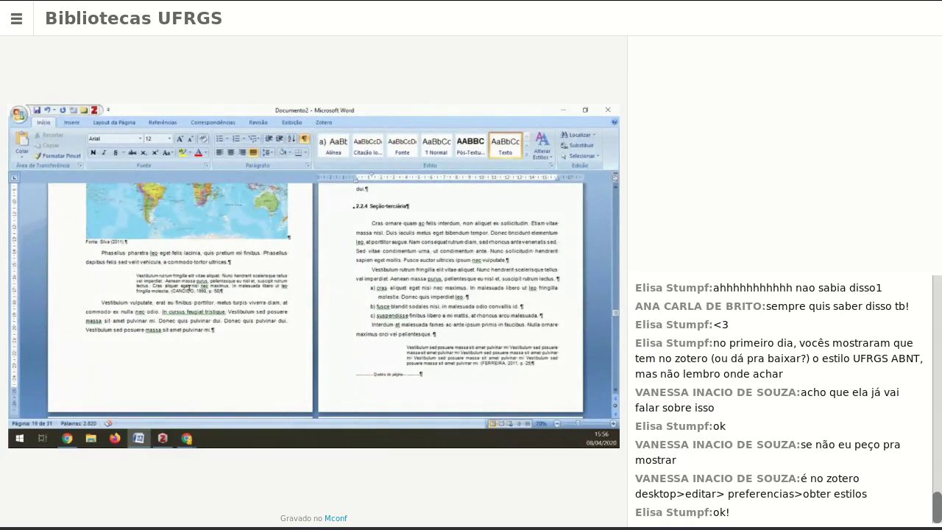
Bold the word "Aenean" in the indented quotation below the world map and write ", grifo nosso" directly inside its citation
{"action": "double_click", "coordinate": [176, 281]}
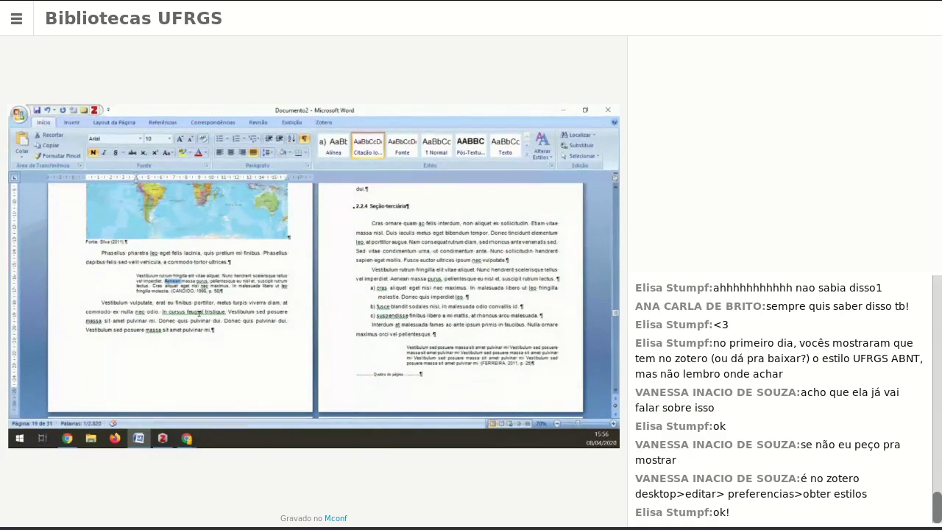
{"action": "left_click", "coordinate": [215, 293]}
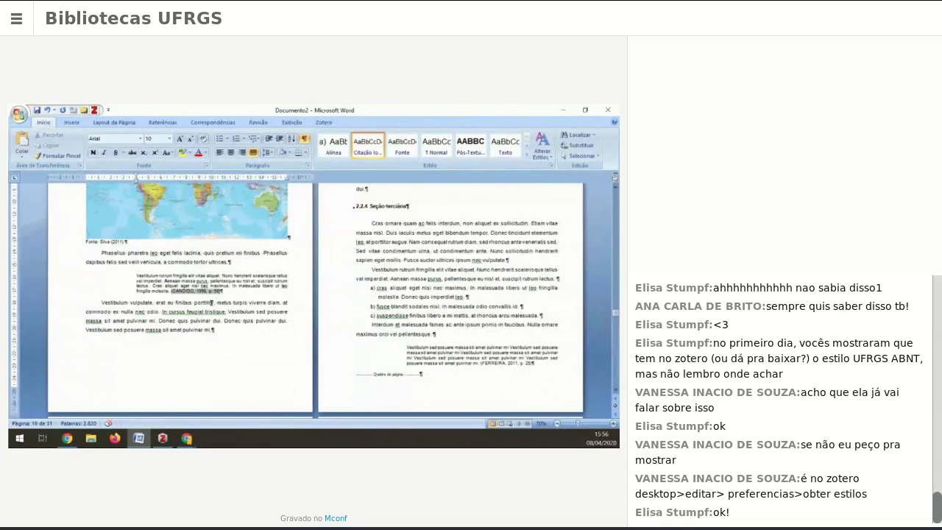
{"action": "type", "text": ", grifo nosso"}
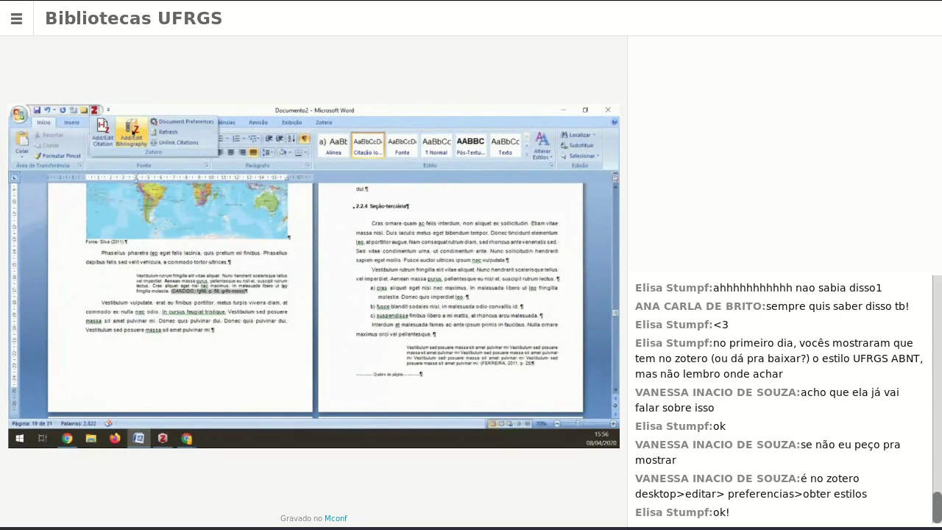
Open the indented quotation's citation in the Zotero citation editor and reapply it
{"action": "left_click", "coordinate": [96, 110]}
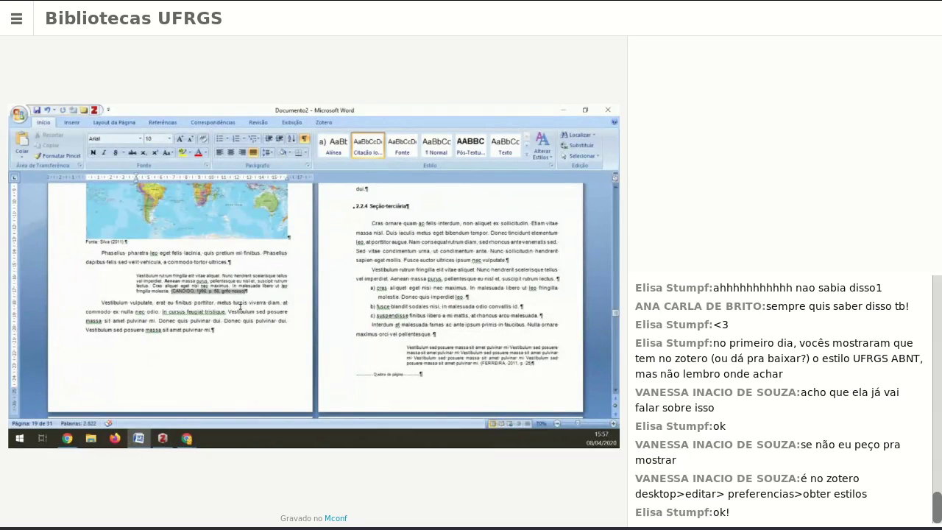
{"action": "left_click", "coordinate": [95, 111]}
{"action": "left_click", "coordinate": [104, 132]}
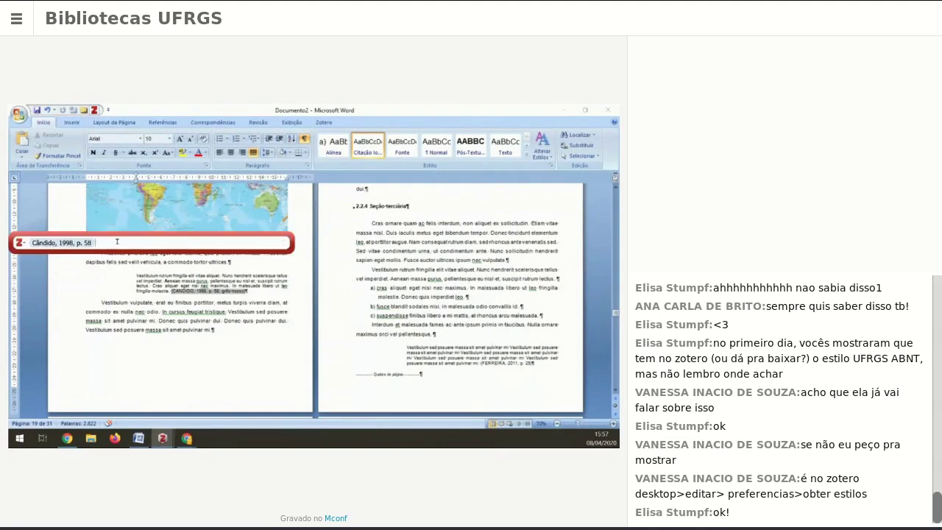
{"action": "key", "text": "Return"}
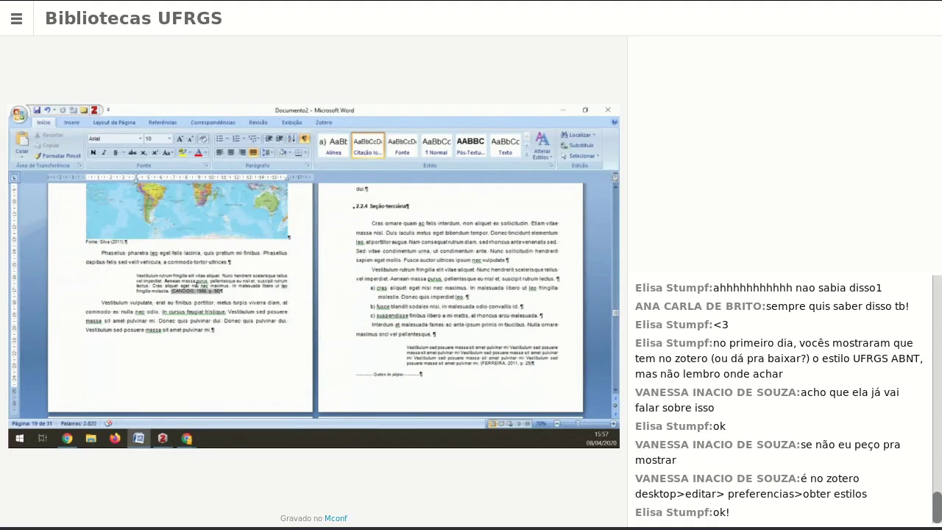
Add the suffix ", grifo nosso" to the indented quotation's citation through Zotero
{"action": "left_click", "coordinate": [94, 111]}
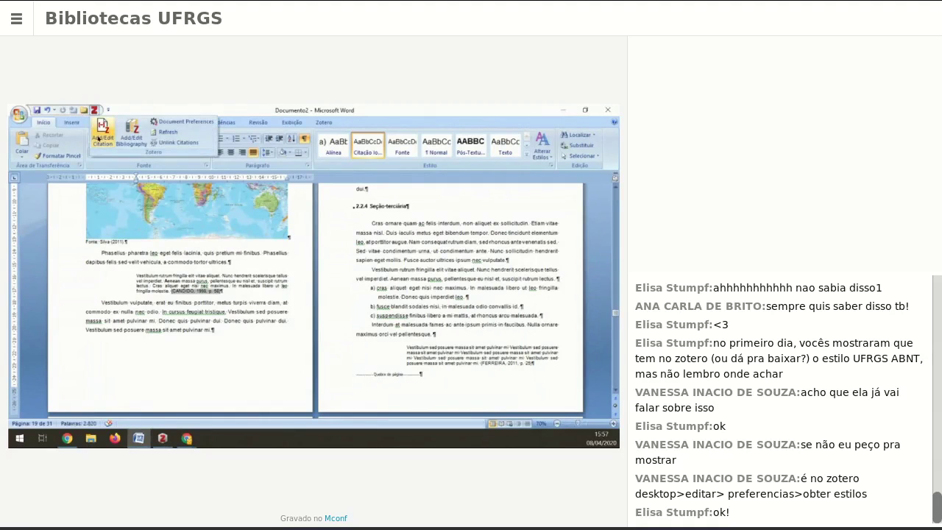
{"action": "left_click", "coordinate": [103, 126]}
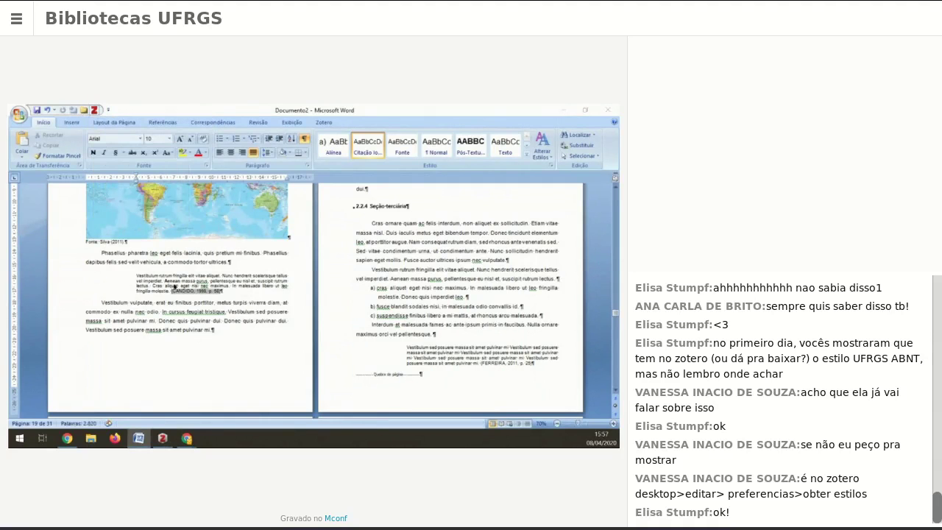
{"action": "left_click", "coordinate": [70, 242]}
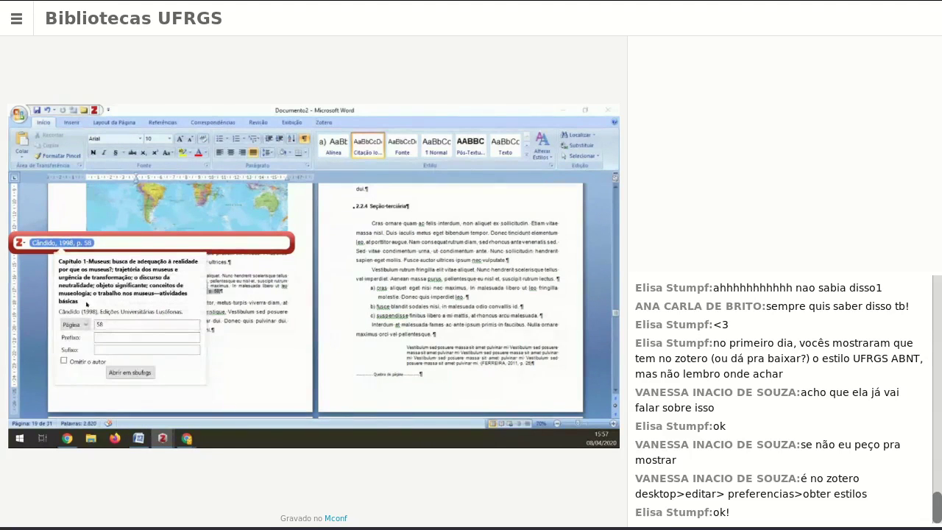
{"action": "left_click", "coordinate": [105, 349]}
{"action": "type", "text": ", grifo"}
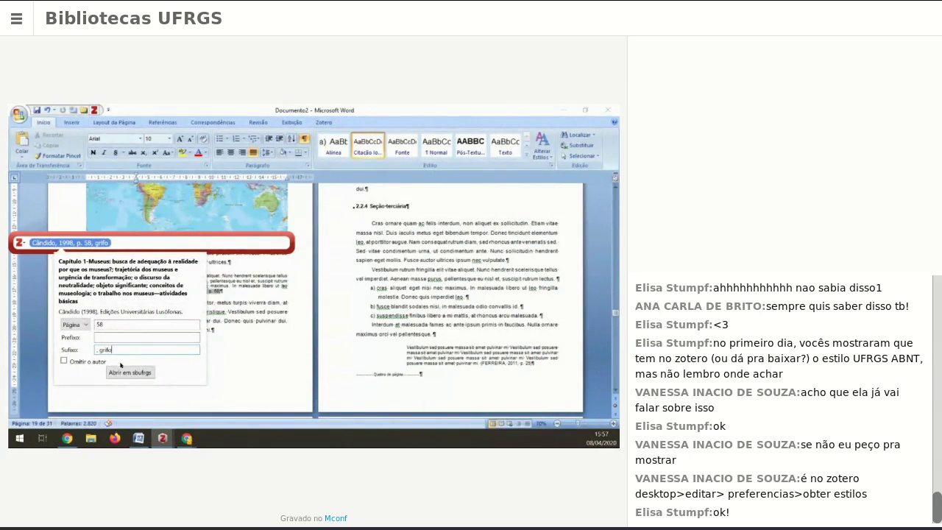
{"action": "type", "text": " nosso"}
{"action": "key", "text": "Return"}
{"action": "key", "text": "Return"}
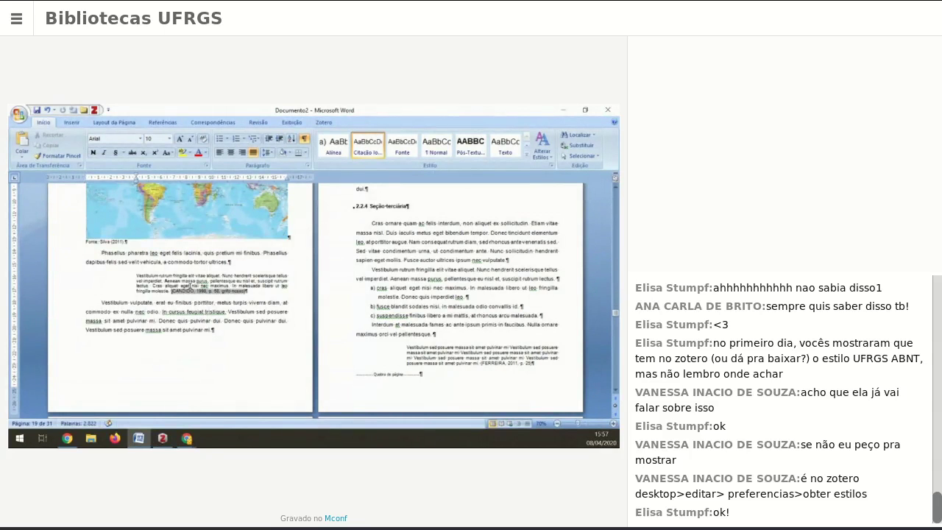
Delete the opening sentence "Vestibulum rutrum fringilla elit vitae aliquet." from the indented quotation
{"action": "double_click", "coordinate": [173, 282]}
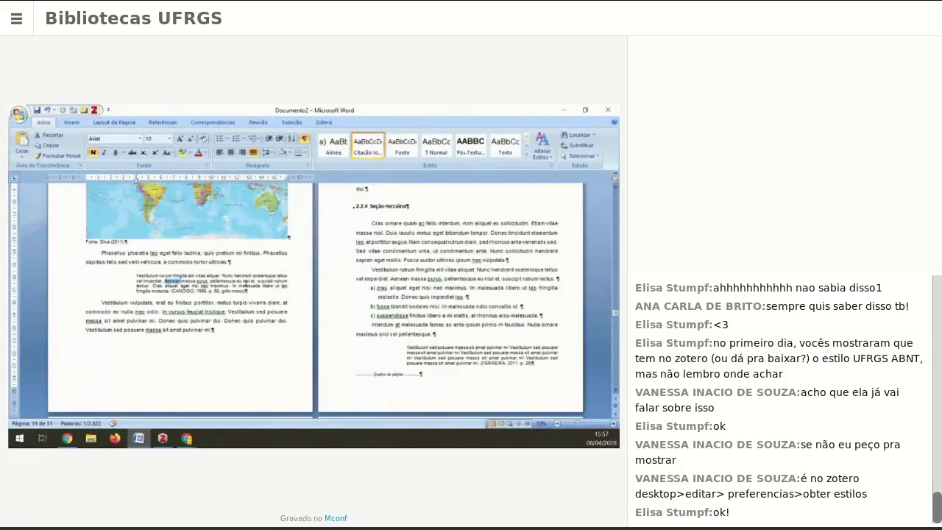
{"action": "left_click", "coordinate": [138, 275]}
{"action": "key", "text": "ctrl+shift+Right"}
{"action": "key", "text": "ctrl+shift+Right"}
{"action": "key", "text": "ctrl+shift+Right"}
{"action": "key", "text": "ctrl+shift+Right"}
{"action": "key", "text": "ctrl+shift+Right"}
{"action": "key", "text": "ctrl+shift+Right"}
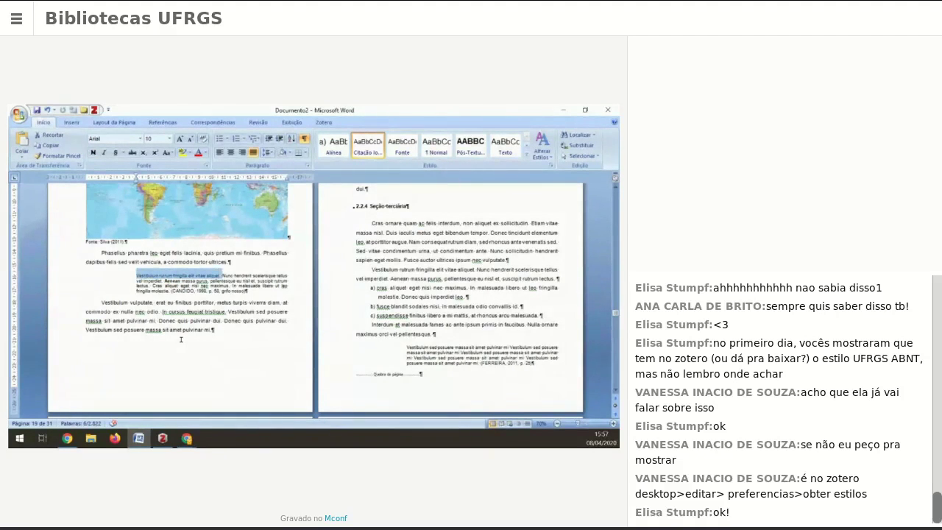
{"action": "key", "text": "Delete"}
Insert "[vestibulum]" after the word "Nunc" in the indented quotation
{"action": "type", "text": "(vesti"}
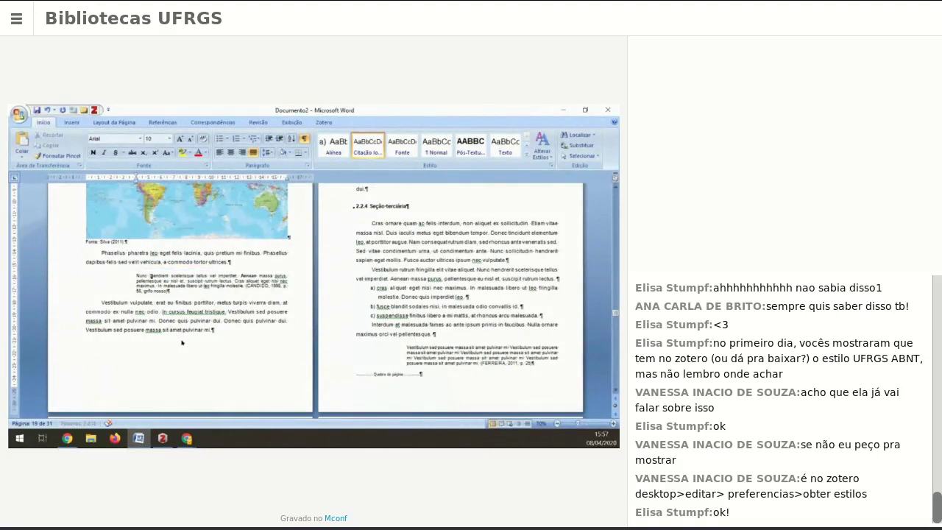
{"action": "type", "text": "bulum"}
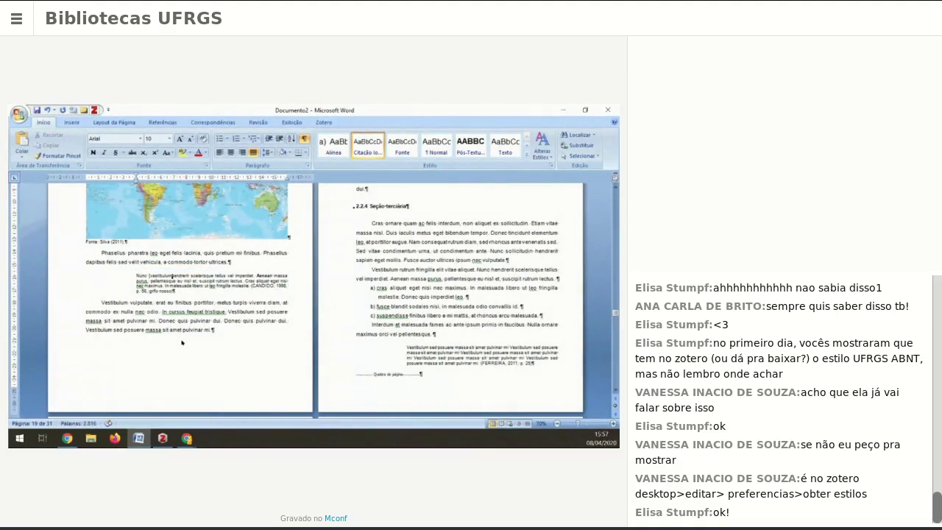
{"action": "type", "text": "]"}
Paste several copies of the sentence starting "Aenean massa purus" after itself in the indented quotation, and remove the bold from them
{"action": "key", "text": "ctrl+shift+Right"}
{"action": "key", "text": "ctrl+shift+Right"}
{"action": "key", "text": "ctrl+shift+Right"}
{"action": "key", "text": "ctrl+shift+Right"}
{"action": "key", "text": "ctrl+shift+Right"}
{"action": "key", "text": "ctrl+shift+Right"}
{"action": "key", "text": "ctrl+shift+Right"}
{"action": "key", "text": "ctrl+shift+Right"}
{"action": "key", "text": "ctrl+shift+Right"}
{"action": "key", "text": "ctrl+shift+Right"}
{"action": "key", "text": "ctrl+shift+Right"}
{"action": "key", "text": "ctrl+shift+Right"}
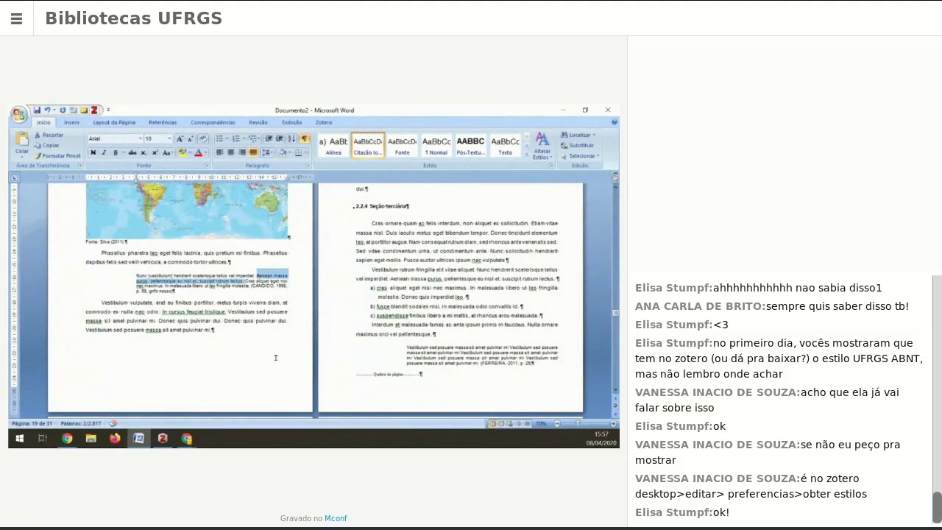
{"action": "key", "text": "Right"}
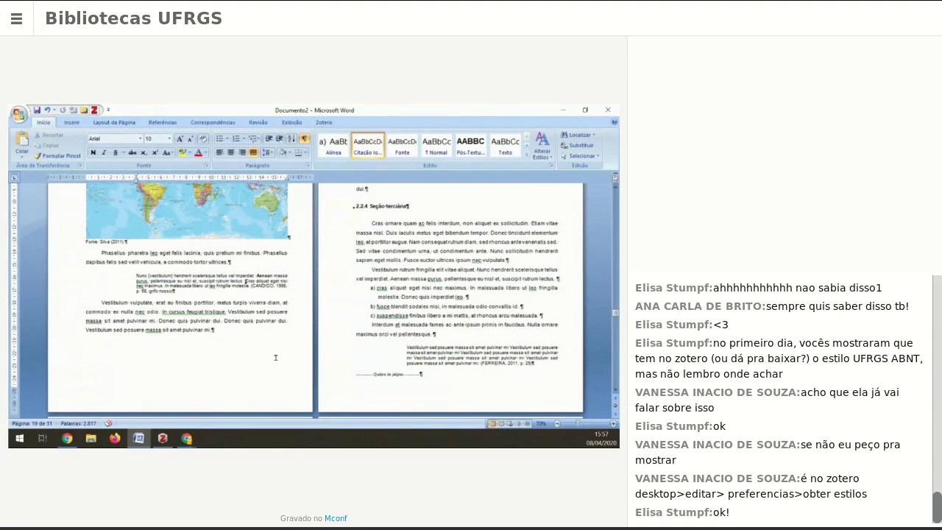
{"action": "key", "text": "ctrl+v"}
{"action": "key", "text": "ctrl+v"}
{"action": "key", "text": "ctrl+v"}
{"action": "type", "text": "Aenean massa purus, pellentesque eu nisl et, suscipit rutrum lectus."}
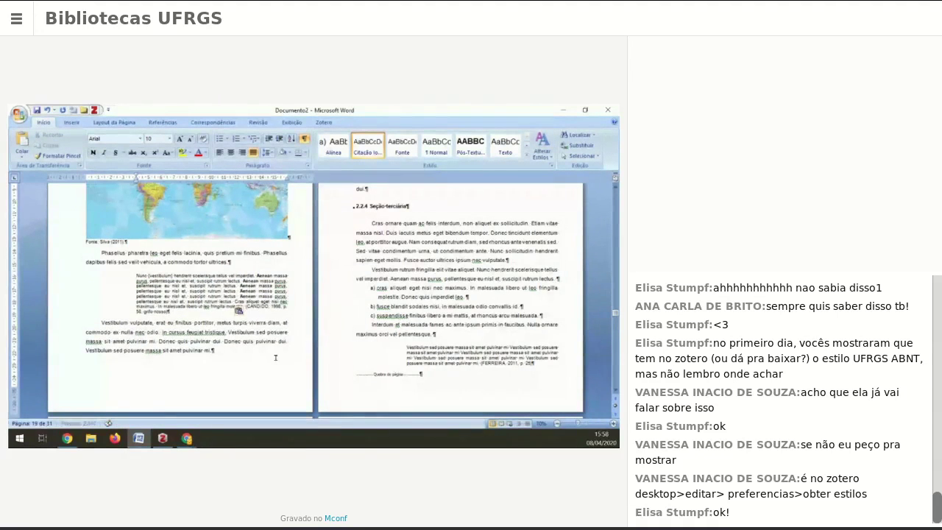
{"action": "left_click_drag", "start_coordinate": [258, 275], "coordinate": [263, 294]}
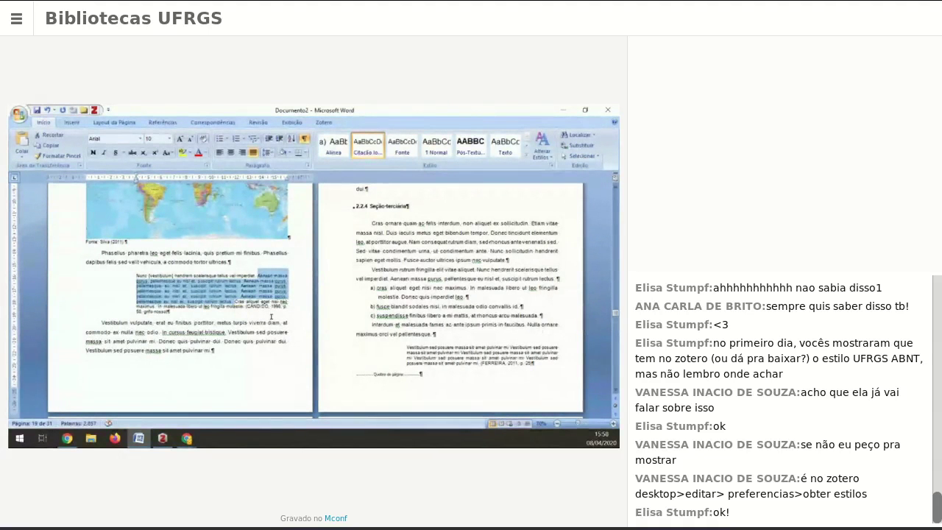
Replace the surplus repeated "Aenean massa purus" sentences in the indented quotation with the omission mark "[...]"
{"action": "left_click", "coordinate": [242, 285]}
{"action": "left_click_drag", "start_coordinate": [242, 285], "coordinate": [288, 297]}
{"action": "key", "text": "ctrl+shift+Right"}
{"action": "key", "text": "ctrl+shift+Right"}
{"action": "key", "text": "ctrl+shift+Right"}
{"action": "key", "text": "ctrl+shift+Right"}
{"action": "key", "text": "ctrl+shift+Right"}
{"action": "key", "text": "ctrl+shift+Right"}
{"action": "key", "text": "ctrl+shift+Right"}
{"action": "key", "text": "ctrl+shift+Right"}
{"action": "key", "text": "ctrl+shift+Right"}
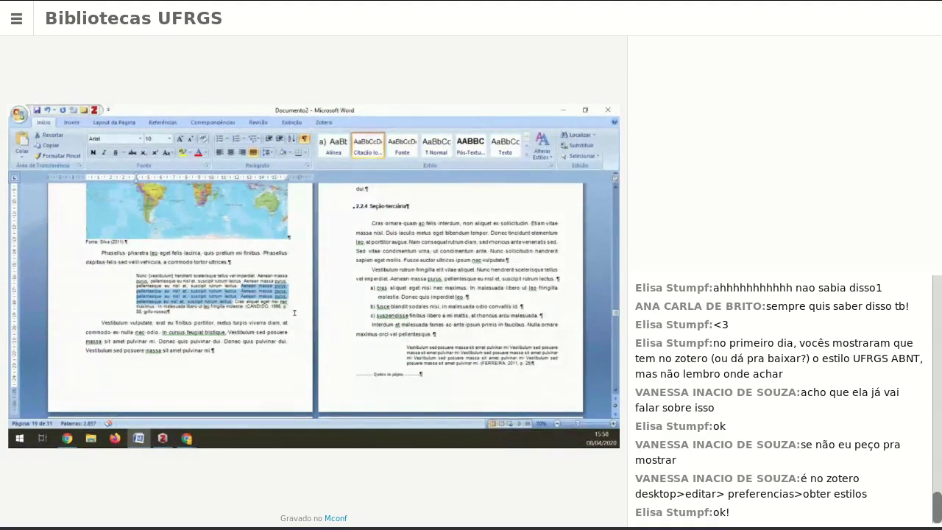
{"action": "key", "text": "Delete"}
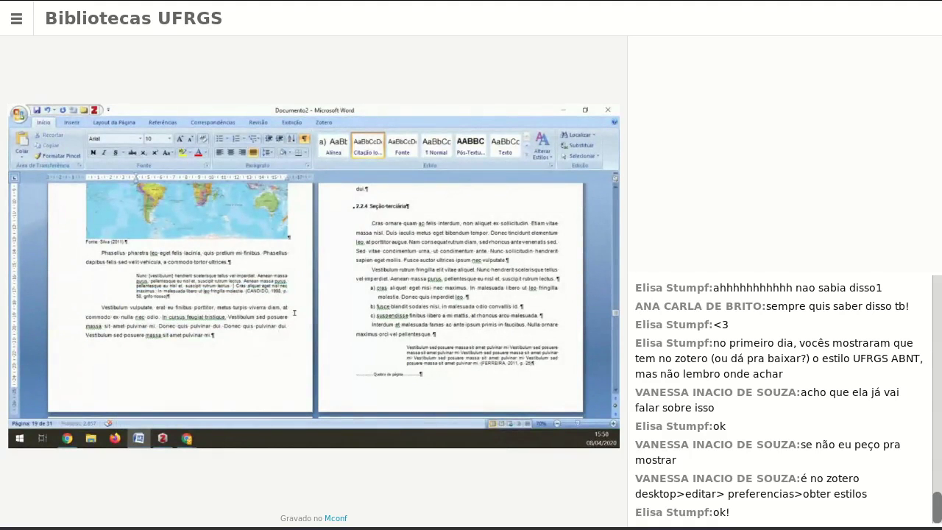
{"action": "type", "text": "[...]"}
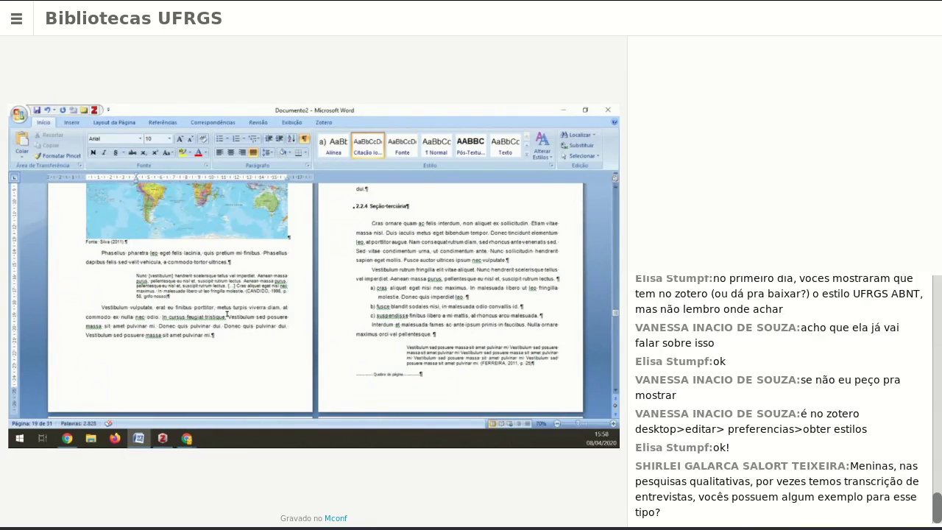
Examine the "[...]" omission and the "[vestibulum]" insertion in the indented quotation at a larger zoom
{"action": "scroll", "coordinate": [270, 329], "scroll_direction": "up", "scroll_amount": 2}
{"action": "scroll", "coordinate": [270, 329], "scroll_direction": "up", "scroll_amount": 2}
{"action": "scroll", "coordinate": [255, 356], "scroll_direction": "up", "scroll_amount": 2}
{"action": "scroll", "coordinate": [281, 349], "scroll_direction": "up", "scroll_amount": 2}
{"action": "scroll", "coordinate": [281, 347], "scroll_direction": "up", "scroll_amount": 2}
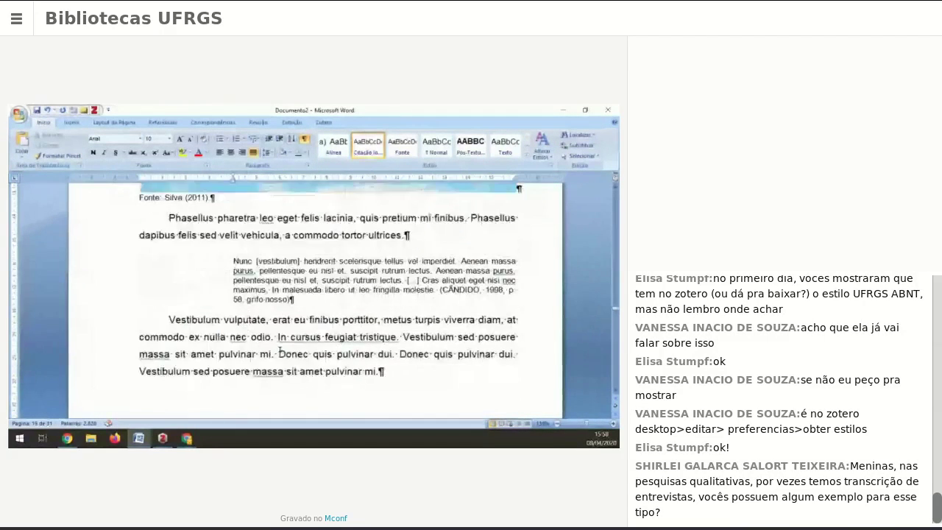
{"action": "scroll", "coordinate": [341, 324], "scroll_direction": "up", "scroll_amount": 1}
{"action": "scroll", "coordinate": [343, 325], "scroll_direction": "up", "scroll_amount": 2}
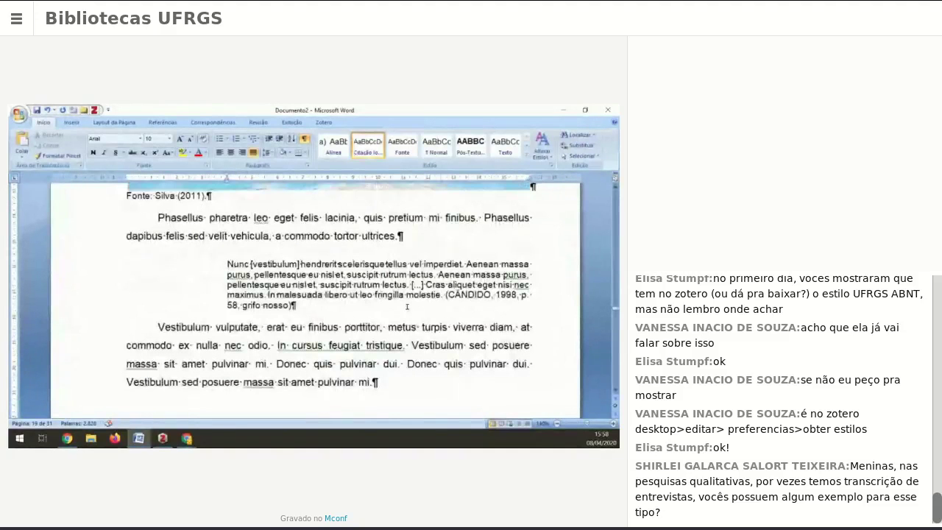
{"action": "left_click_drag", "start_coordinate": [424, 285], "coordinate": [407, 284]}
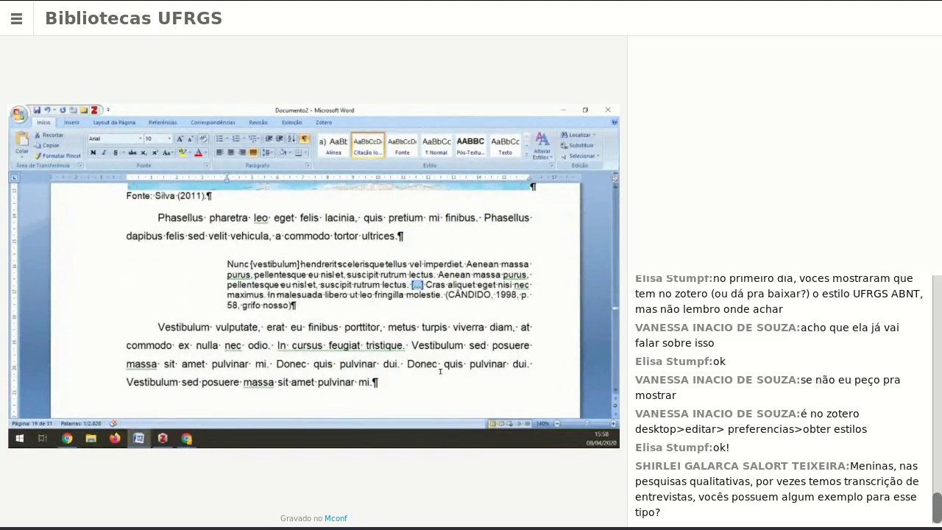
{"action": "left_click", "coordinate": [258, 263]}
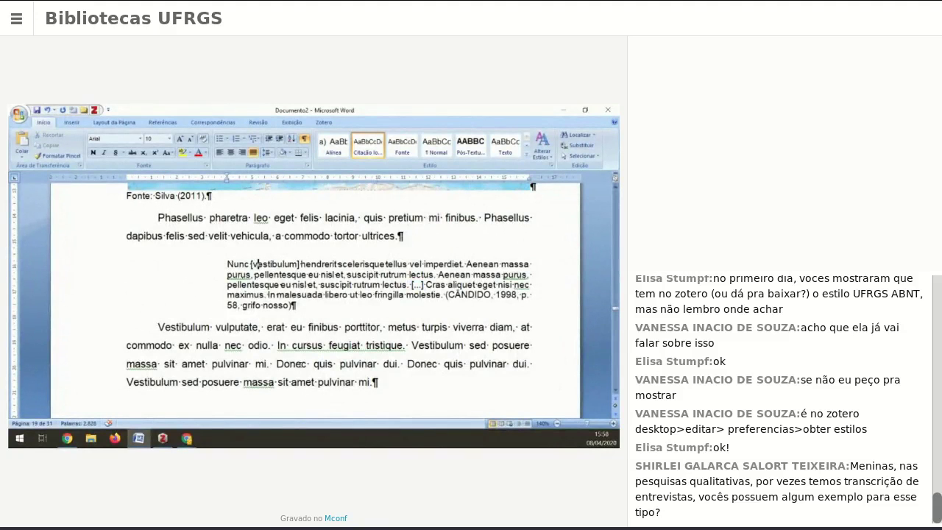
{"action": "left_click_drag", "start_coordinate": [251, 263], "coordinate": [300, 264]}
Replace the quotation's first word "Nunc" with "Ele" before "[vestibulum]"
{"action": "left_click", "coordinate": [251, 264]}
{"action": "double_click", "coordinate": [243, 264]}
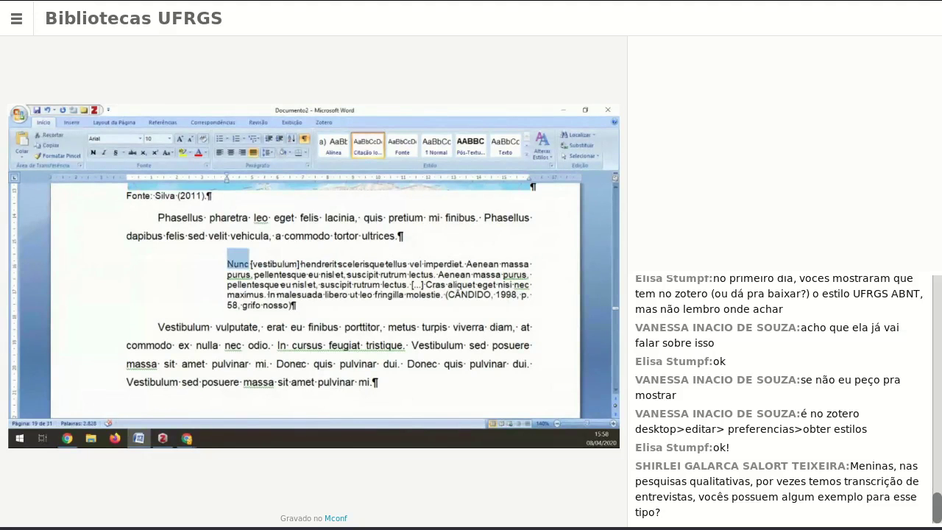
{"action": "type", "text": "Ele"}
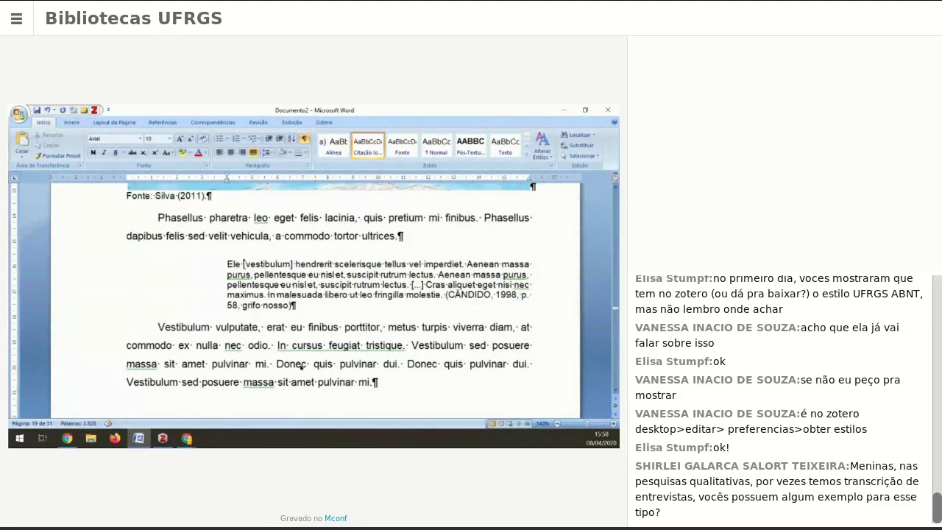
{"action": "left_click", "coordinate": [317, 263]}
Enclose the passage from "vestibulum vulputate" to "nec odio." in quotation marks in the paragraph below the rocket figure
{"action": "scroll", "coordinate": [231, 307], "scroll_direction": "up", "scroll_amount": 2}
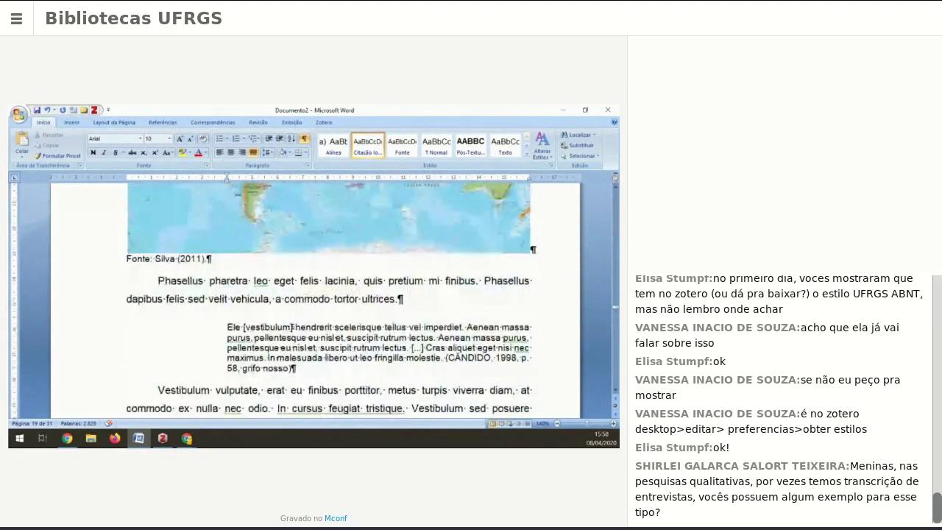
{"action": "scroll", "coordinate": [361, 340], "scroll_direction": "down", "scroll_amount": 5}
{"action": "left_click", "coordinate": [351, 319]}
{"action": "type", "text": "\""}
{"action": "key", "text": "Down"}
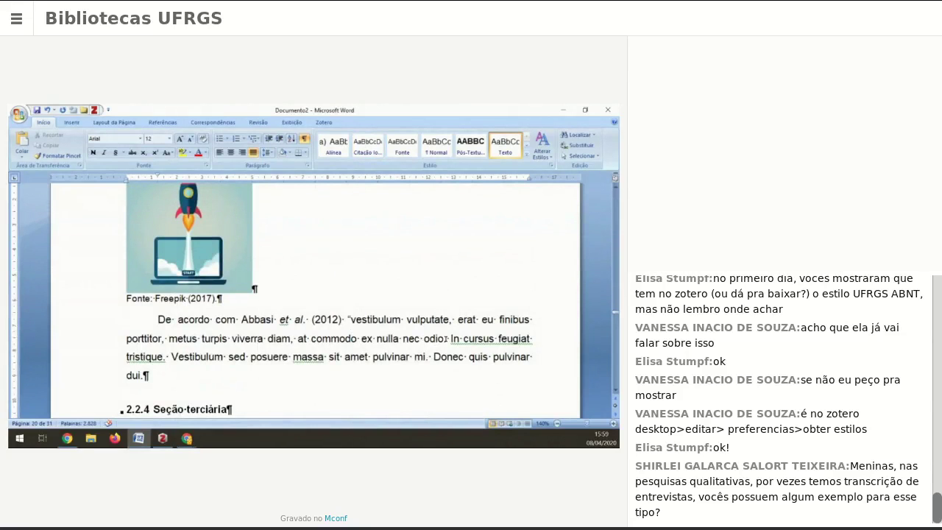
{"action": "type", "text": "\""}
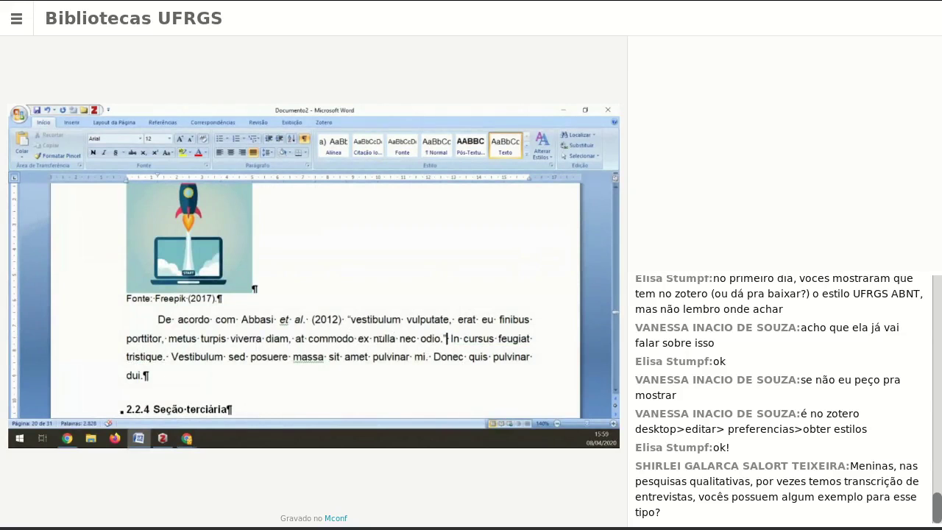
Capitalize the first letter of the quoted passage so that it starts with "Vestibulum"
{"action": "left_click", "coordinate": [358, 321]}
{"action": "key", "text": "BackSpace"}
{"action": "type", "text": "V"}
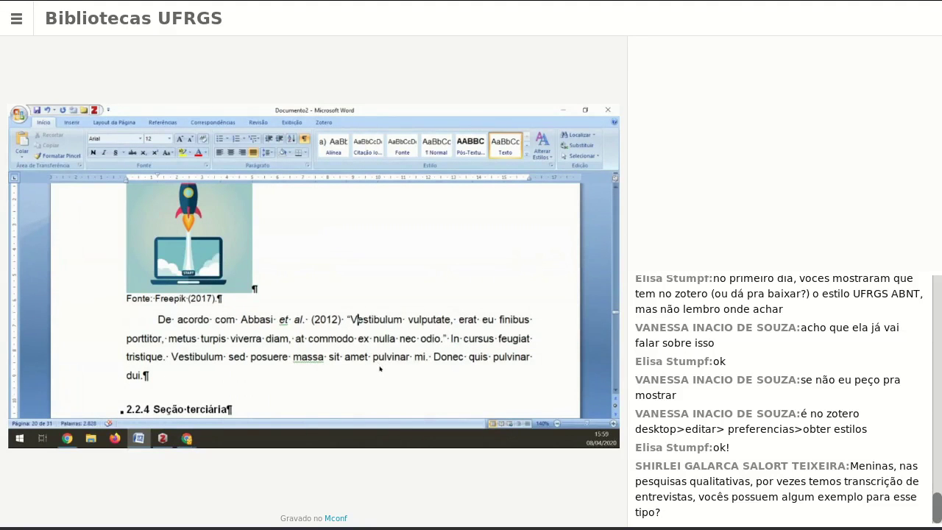
Replace the capital initial of the quoted passage with a bracketed lowercase "[v]"
{"action": "type", "text": "]"}
{"action": "key", "text": "Left"}
{"action": "key", "text": "Left"}
{"action": "type", "text": "["}
{"action": "key", "text": "Delete"}
{"action": "type", "text": "v"}
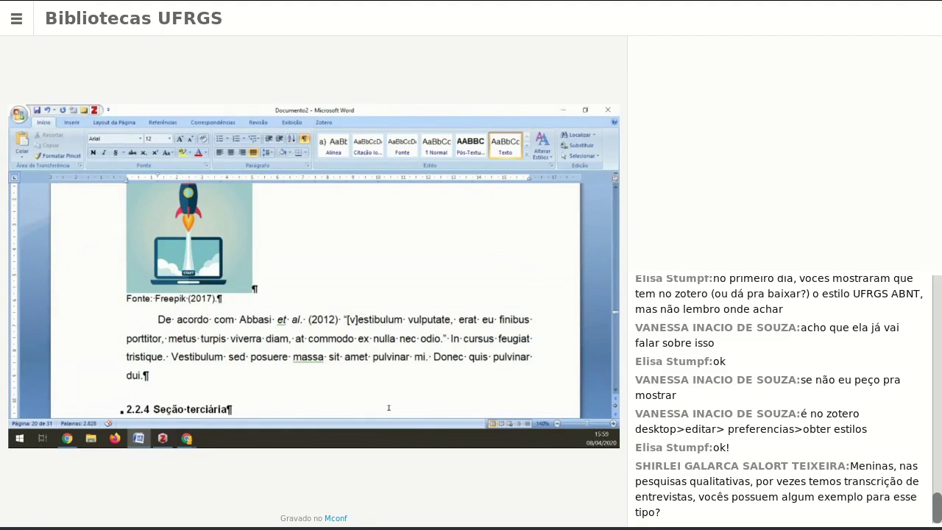
Replace the bracketed "[v]" at the start of the quoted passage with a plain capital "V"
{"action": "key", "text": "BackSpace"}
{"action": "key", "text": "BackSpace"}
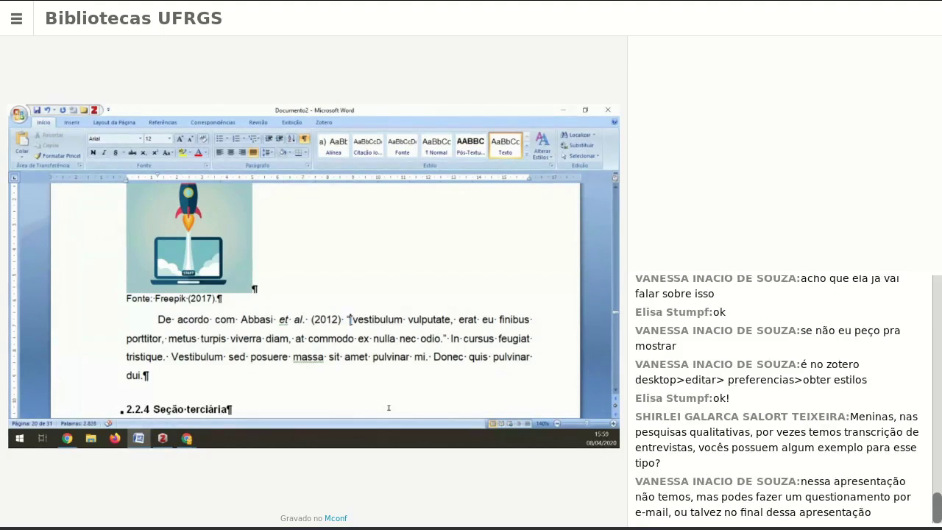
{"action": "type", "text": "v"}
{"action": "key", "text": "BackSpace"}
{"action": "type", "text": "V"}
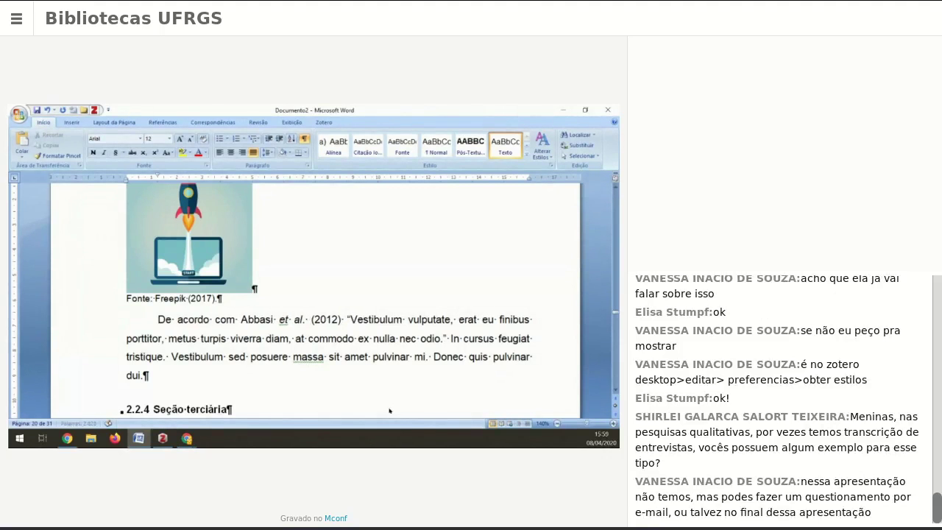
Undo the capitalization, bracket and quotation-mark edits to the passage starting at "vestibulum vulputate" below the rocket figure
{"action": "key", "text": "ctrl+z"}
{"action": "key", "text": "ctrl+z"}
{"action": "key", "text": "ctrl+z"}
{"action": "key", "text": "ctrl+z"}
{"action": "key", "text": "ctrl+z"}
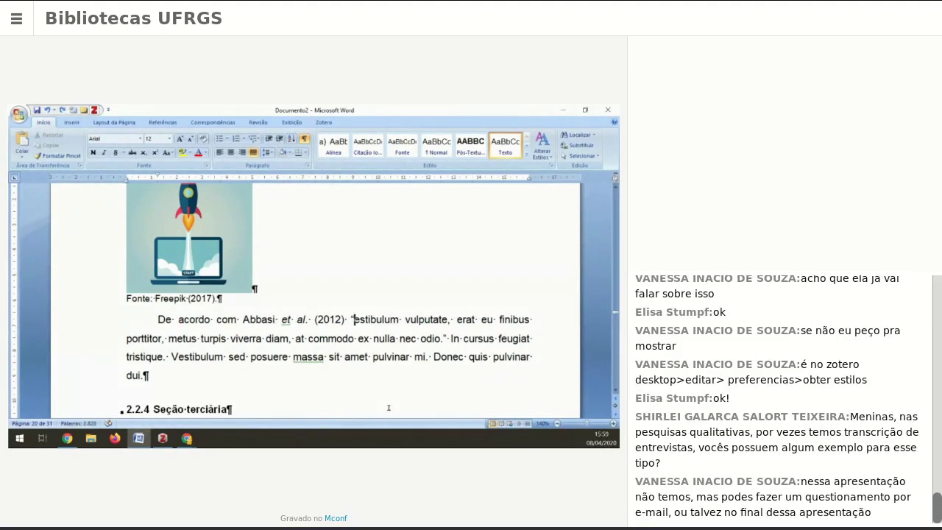
{"action": "key", "text": "ctrl+z"}
{"action": "key", "text": "ctrl+z"}
{"action": "key", "text": "ctrl+z"}
{"action": "key", "text": "ctrl+z"}
{"action": "key", "text": "ctrl+z"}
{"action": "key", "text": "ctrl+z"}
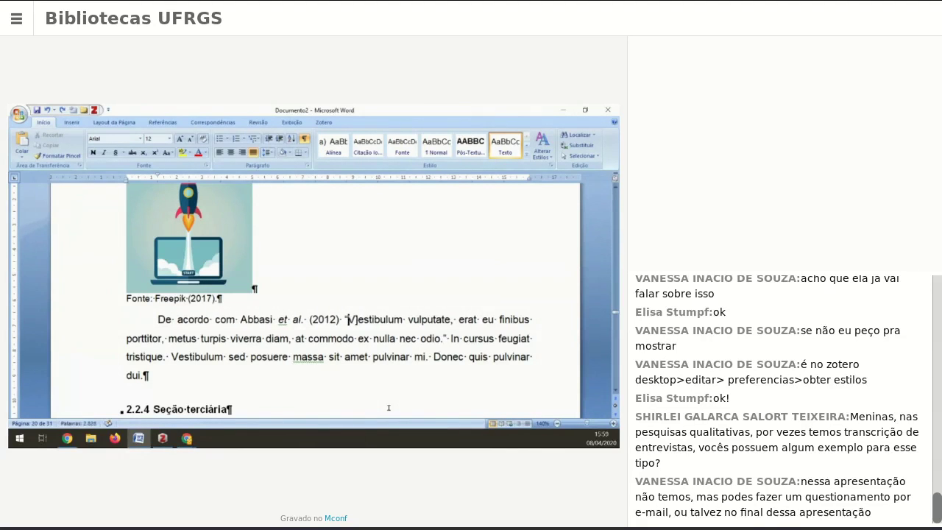
{"action": "key", "text": "ctrl+z"}
{"action": "key", "text": "ctrl+z"}
{"action": "key", "text": "ctrl+z"}
{"action": "key", "text": "ctrl+z"}
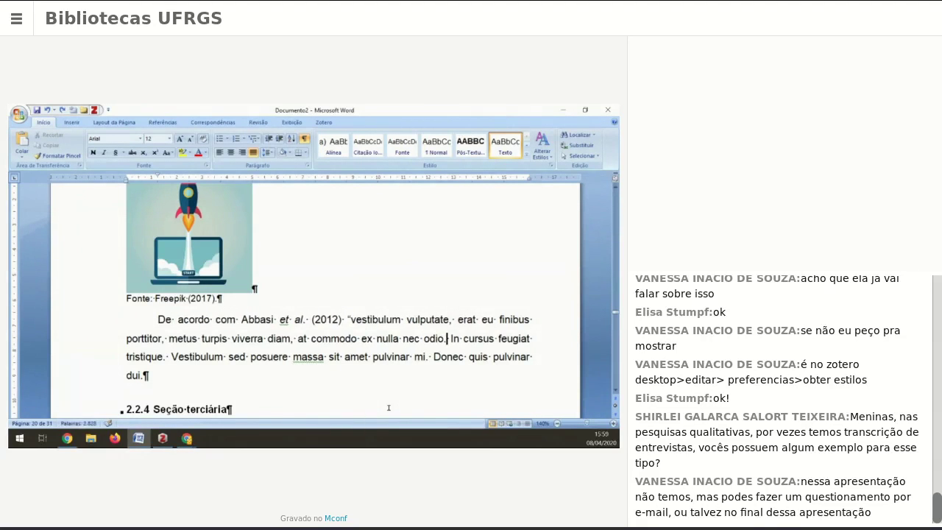
{"action": "key", "text": "ctrl+z"}
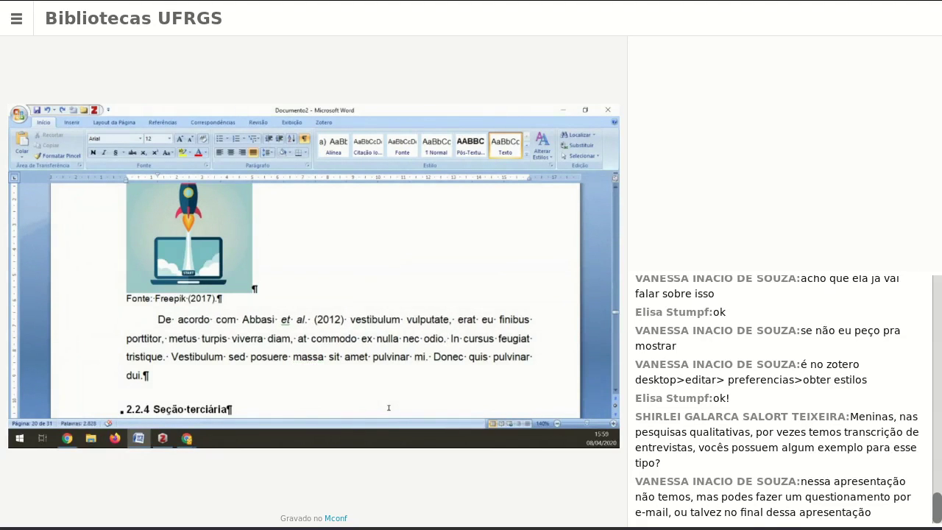
Insert a Zotero citation after "massa nisl." in section 2.2.4, searching for "por" and choosing "[Informação sobre Porto Alegre]" from 1979
{"action": "scroll", "coordinate": [431, 350], "scroll_direction": "down", "scroll_amount": 3, "text": "ctrl"}
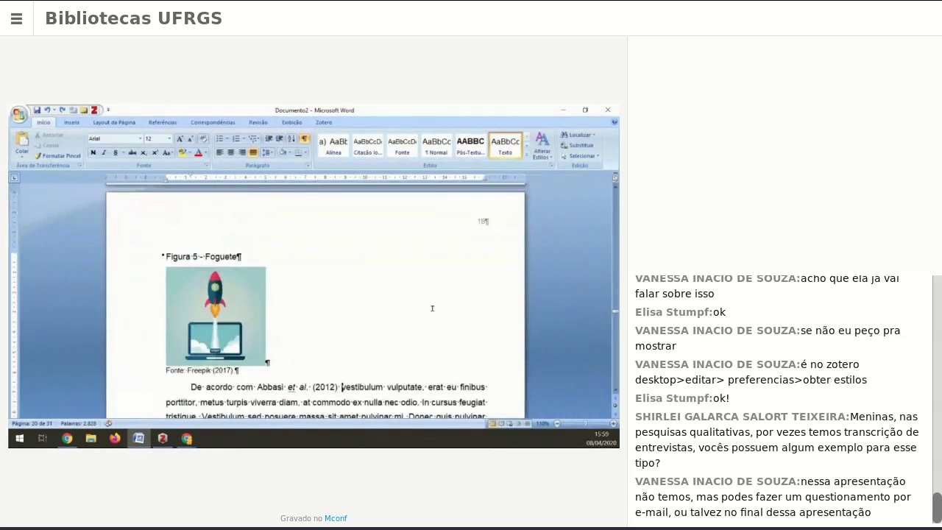
{"action": "scroll", "coordinate": [292, 343], "scroll_direction": "down", "scroll_amount": 3}
{"action": "left_click", "coordinate": [292, 232]}
{"action": "left_click", "coordinate": [325, 233]}
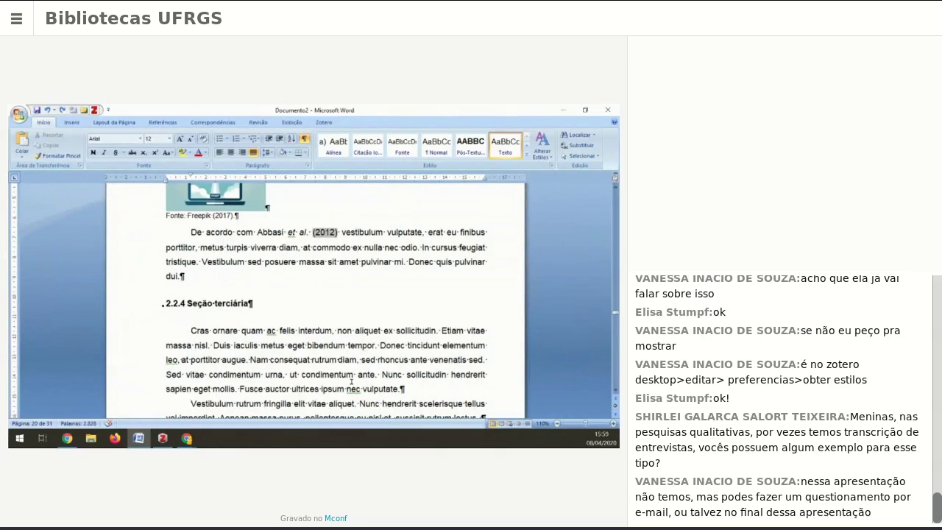
{"action": "left_click", "coordinate": [215, 345]}
{"action": "left_click", "coordinate": [94, 109]}
{"action": "left_click", "coordinate": [103, 138]}
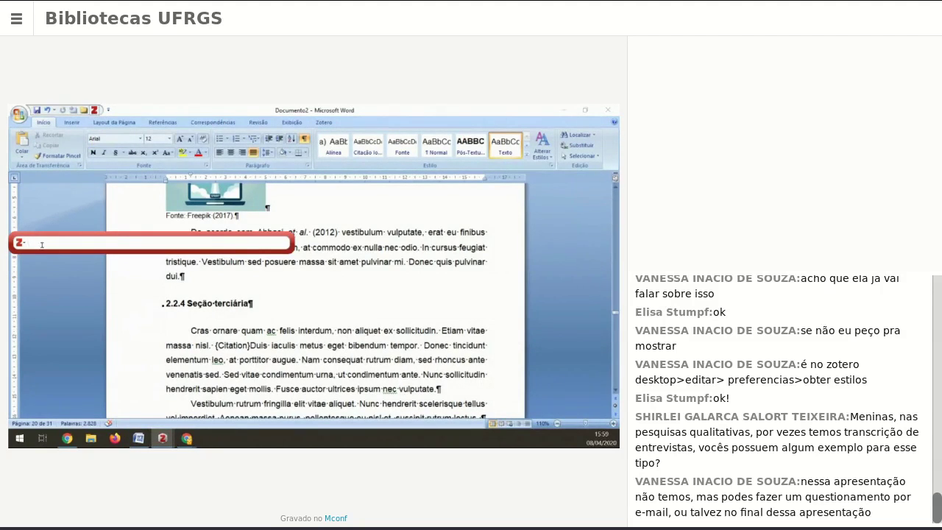
{"action": "type", "text": "por"}
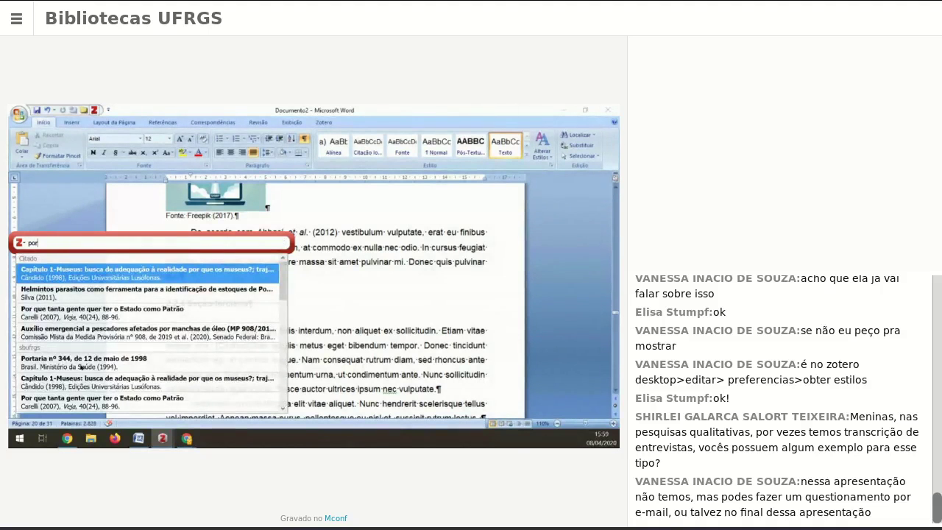
{"action": "scroll", "coordinate": [38, 293], "scroll_direction": "down", "scroll_amount": 2}
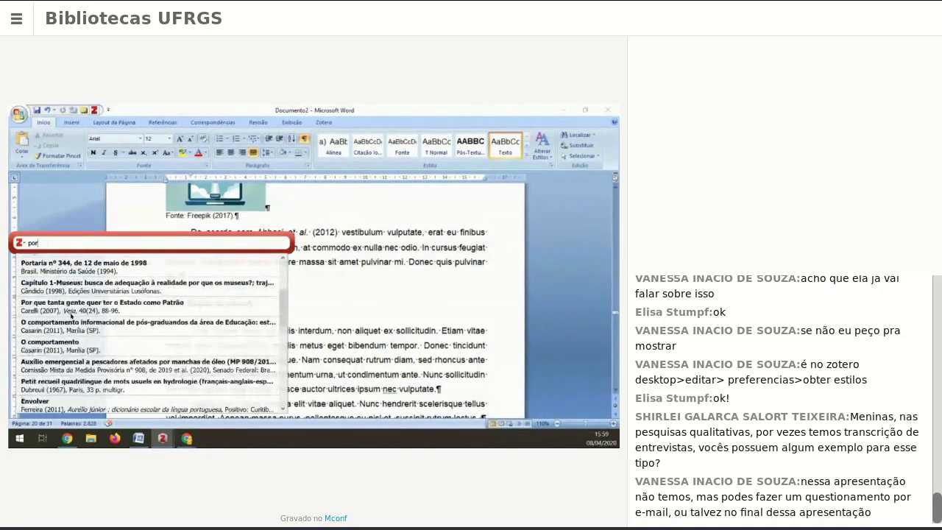
{"action": "scroll", "coordinate": [95, 366], "scroll_direction": "down", "scroll_amount": 3}
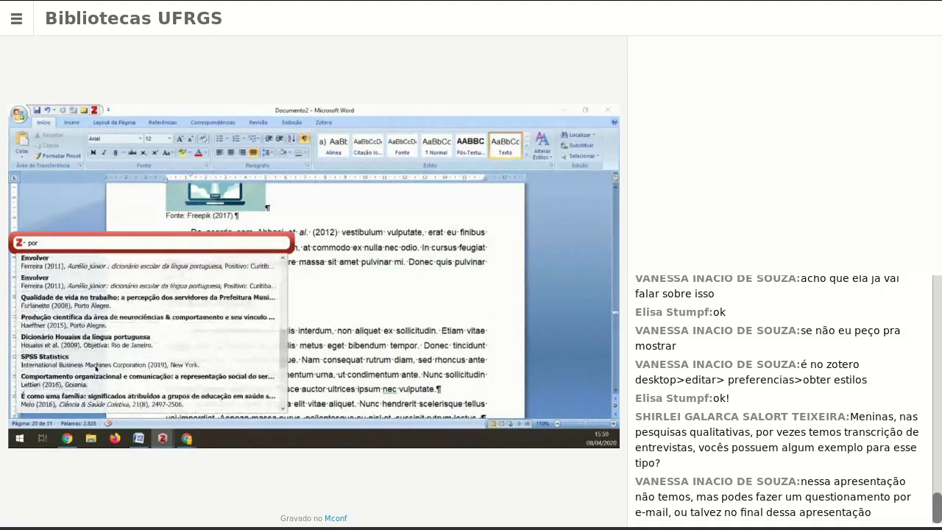
{"action": "scroll", "coordinate": [94, 368], "scroll_direction": "down", "scroll_amount": 2}
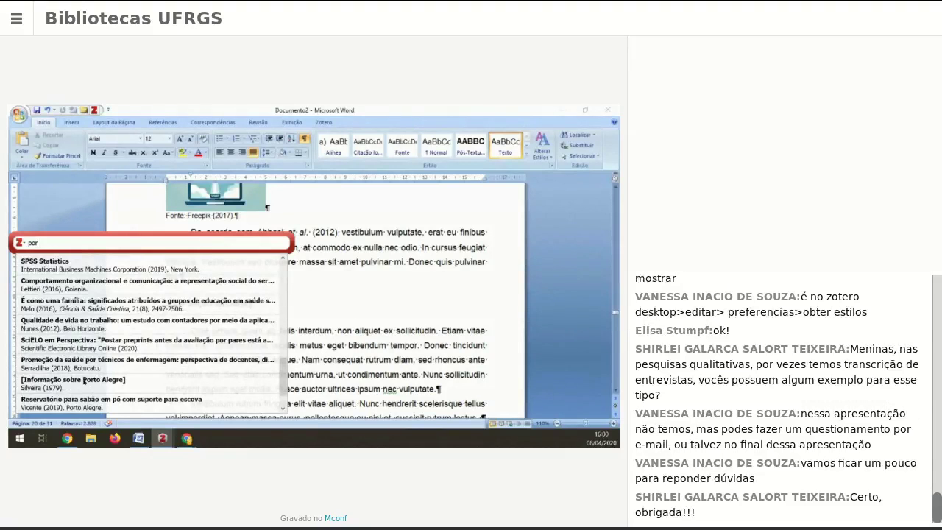
{"action": "scroll", "coordinate": [66, 390], "scroll_direction": "down", "scroll_amount": 1}
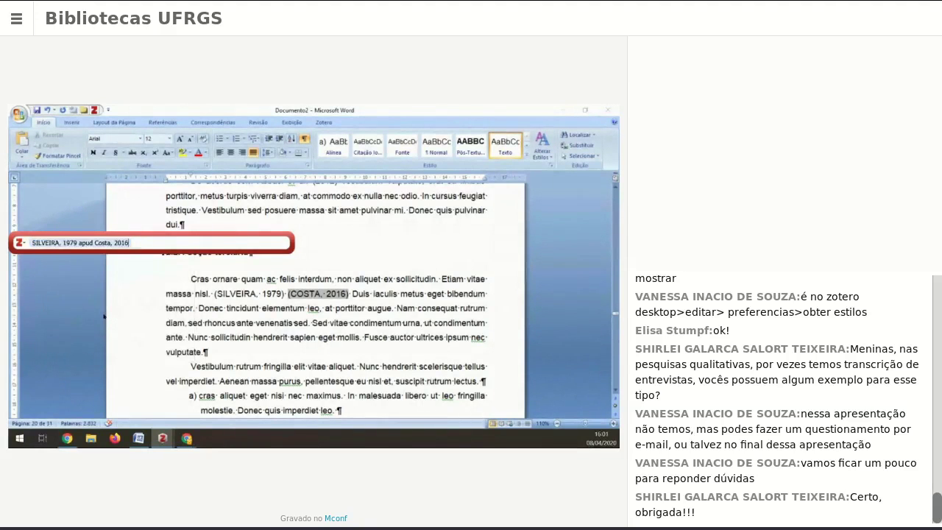
Apply the edited text to the second citation in section 2.2.4, citing the 1979 author apud the 2016 author, and select the 1979 part
{"action": "key", "text": "Return"}
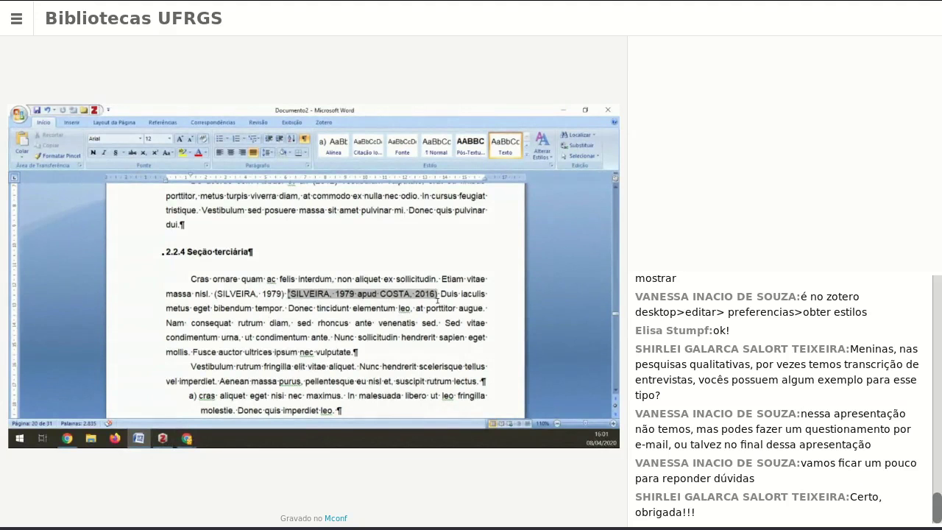
{"action": "left_click_drag", "start_coordinate": [295, 296], "coordinate": [355, 295]}
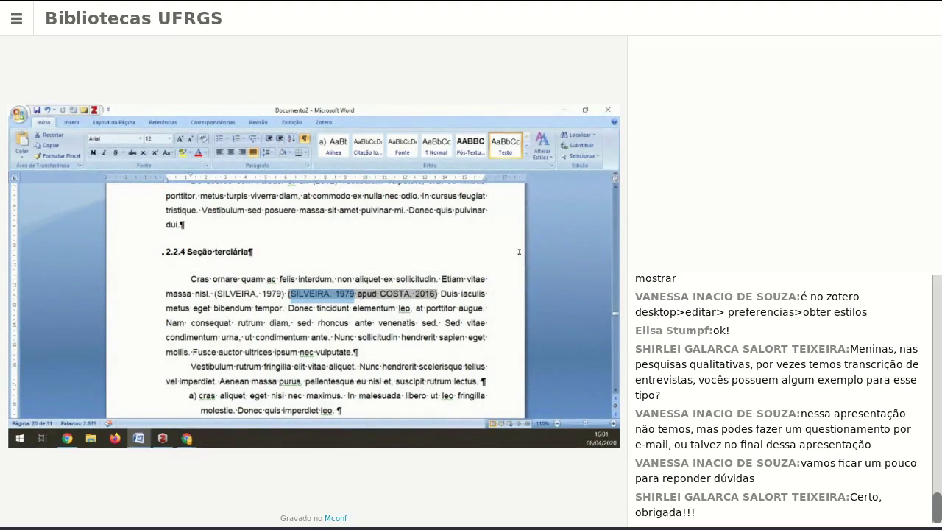
Split the document window into two panes and show the end of the section's page in the lower pane
{"action": "left_click_drag", "start_coordinate": [615, 175], "coordinate": [569, 334]}
{"action": "scroll", "coordinate": [360, 400], "scroll_direction": "down", "scroll_amount": 3}
{"action": "scroll", "coordinate": [360, 399], "scroll_direction": "down", "scroll_amount": 4}
Insert a footnote immediately after the apud citation in the first paragraph of section 2.2.4 and go to its note text
{"action": "left_click", "coordinate": [441, 293]}
{"action": "left_click", "coordinate": [440, 294]}
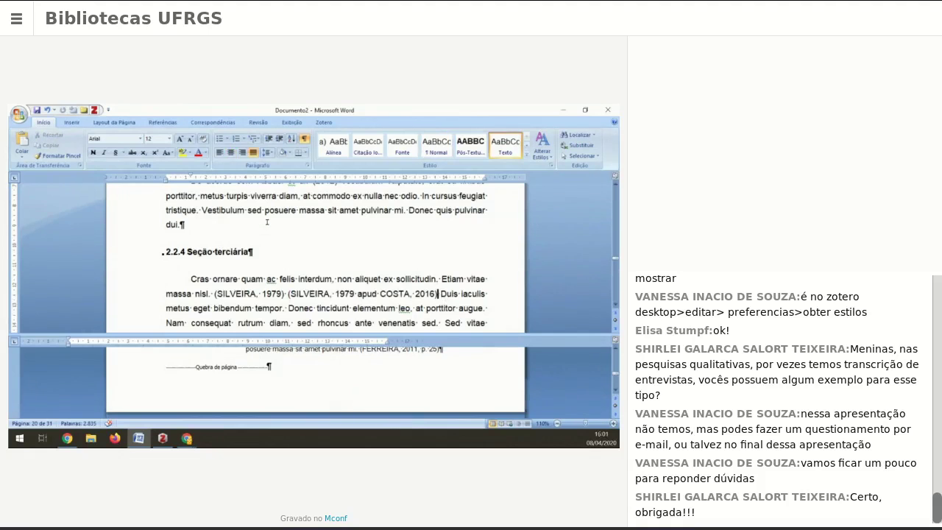
{"action": "left_click", "coordinate": [162, 123]}
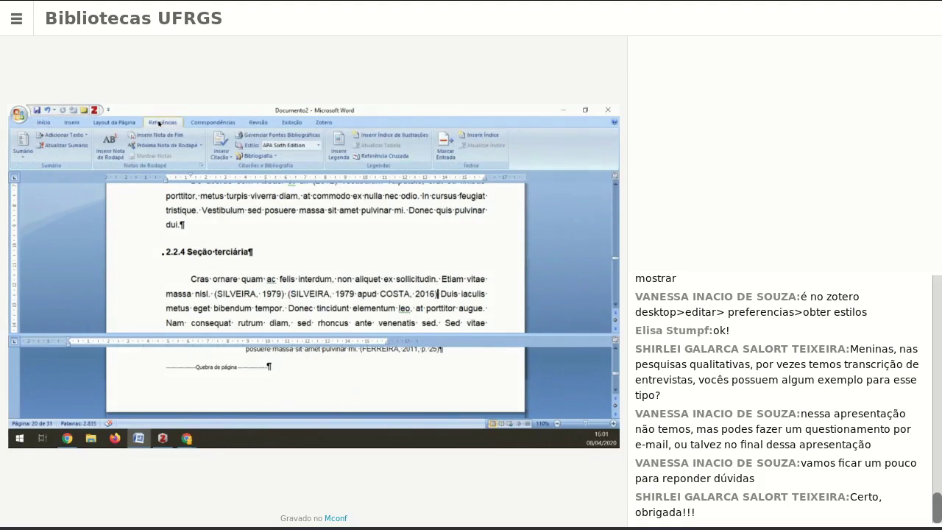
{"action": "left_click", "coordinate": [110, 144]}
{"action": "scroll", "coordinate": [315, 262], "scroll_direction": "up", "scroll_amount": 3}
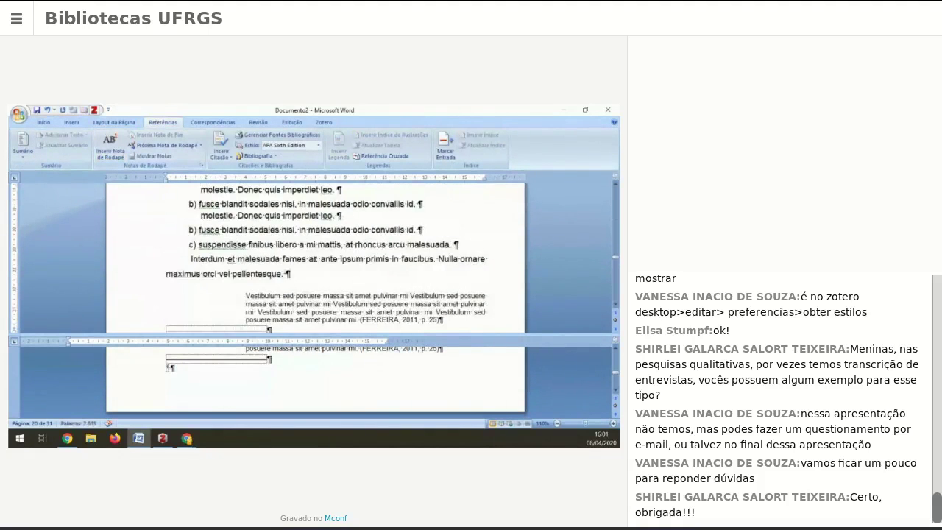
{"action": "scroll", "coordinate": [317, 261], "scroll_direction": "up", "scroll_amount": 7}
{"action": "scroll", "coordinate": [330, 271], "scroll_direction": "down", "scroll_amount": 4}
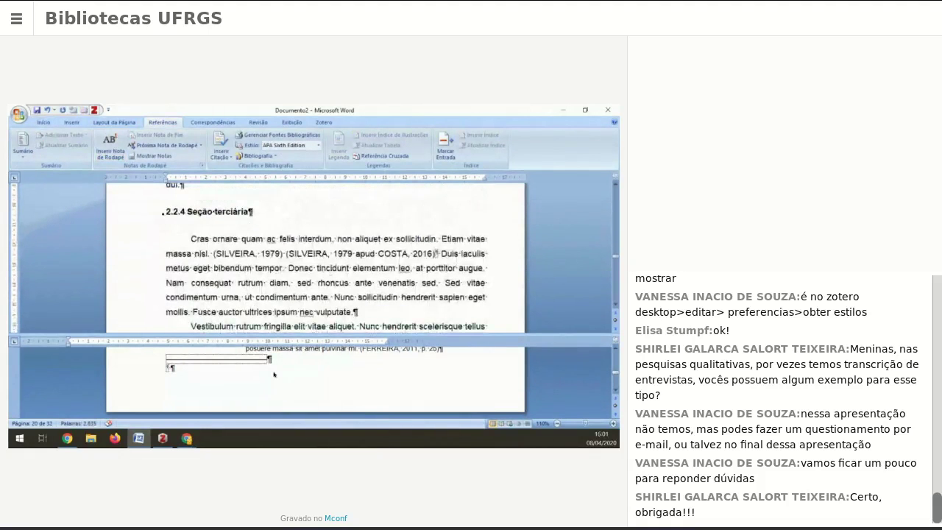
{"action": "left_click", "coordinate": [198, 378]}
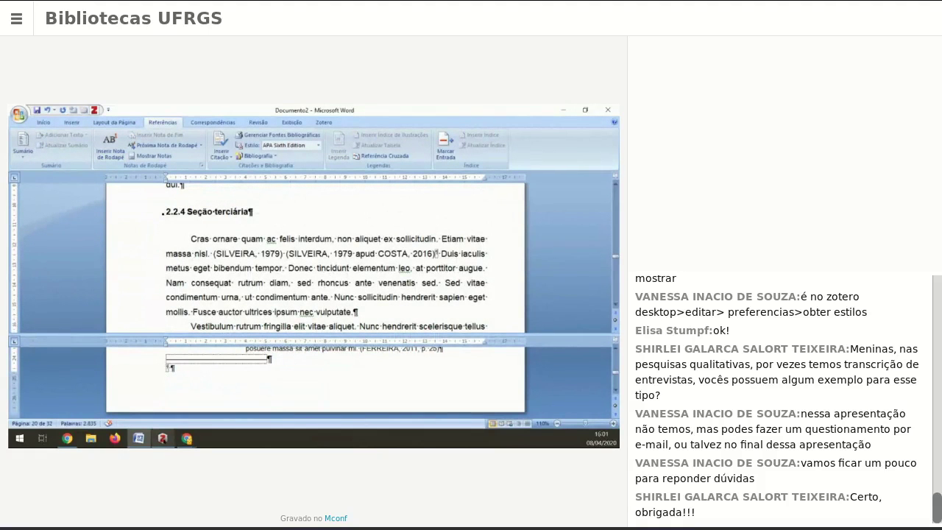
Switch to Zotero, maximize its window and search the open collection for the surname of the 1979 letter's author
{"action": "left_click", "coordinate": [163, 438]}
{"action": "left_click_drag", "start_coordinate": [201, 110], "coordinate": [264, 125]}
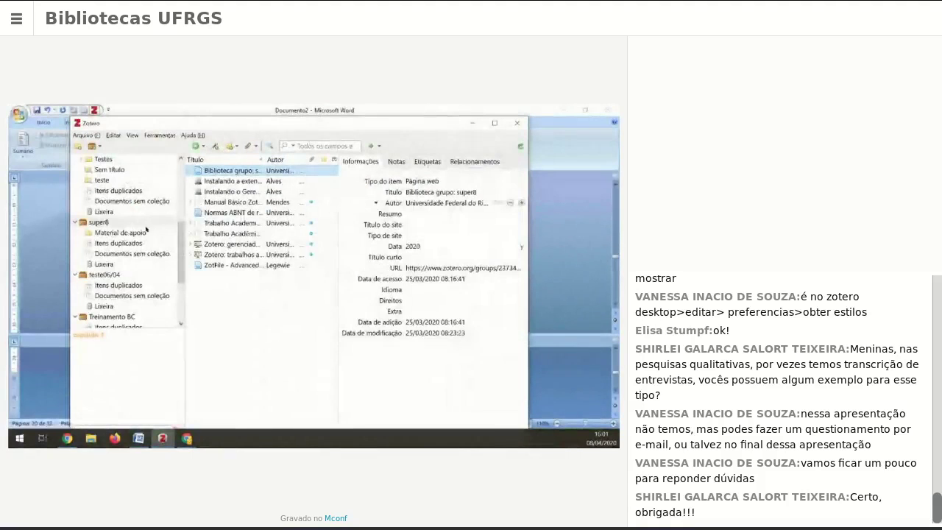
{"action": "scroll", "coordinate": [147, 233], "scroll_direction": "up", "scroll_amount": 5}
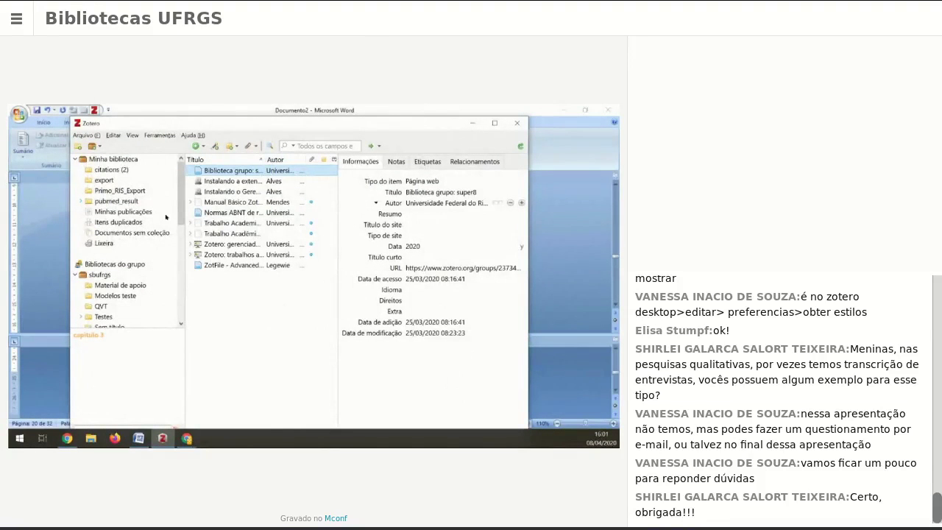
{"action": "left_click_drag", "start_coordinate": [370, 122], "coordinate": [323, 105]}
{"action": "left_click", "coordinate": [364, 130]}
{"action": "type", "text": "silveira"}
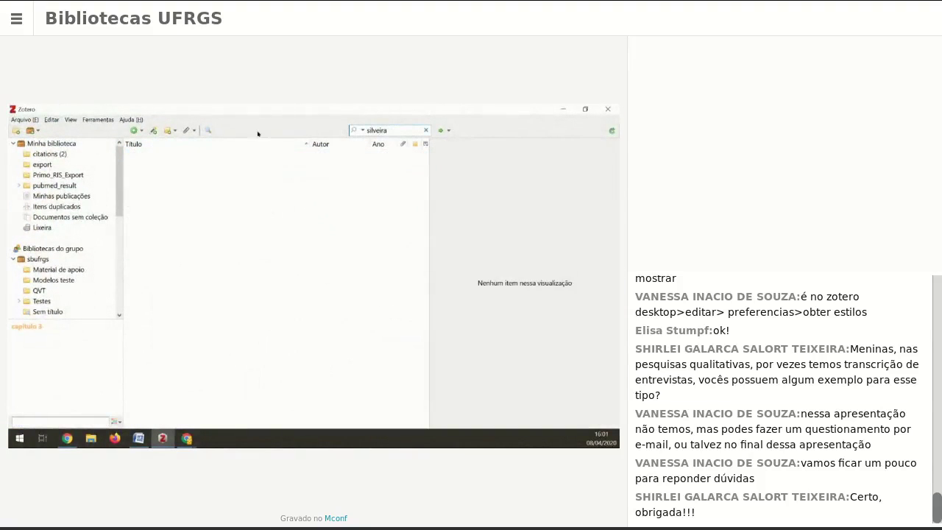
Search Minha biblioteca and the sbufrgs group library for the surname of the 1979 letter's author
{"action": "left_click", "coordinate": [47, 144]}
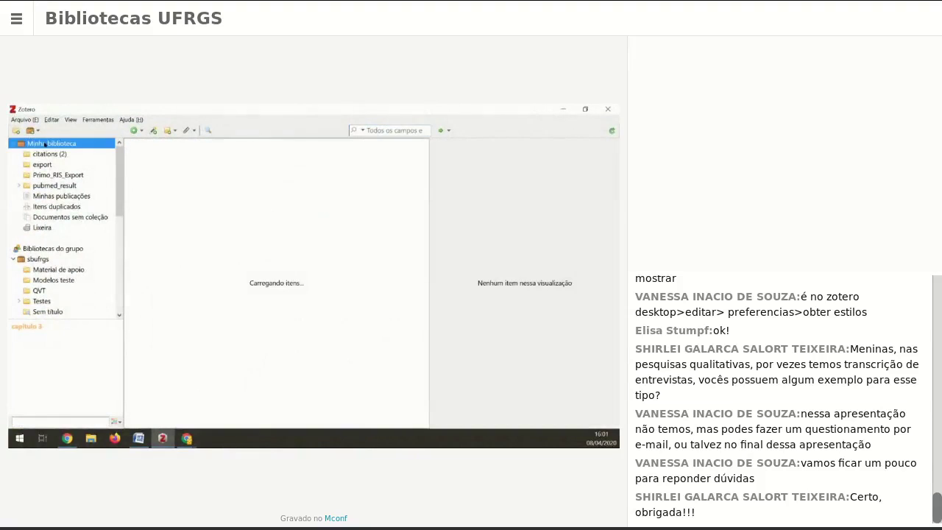
{"action": "left_click", "coordinate": [393, 129]}
{"action": "type", "text": "silve"}
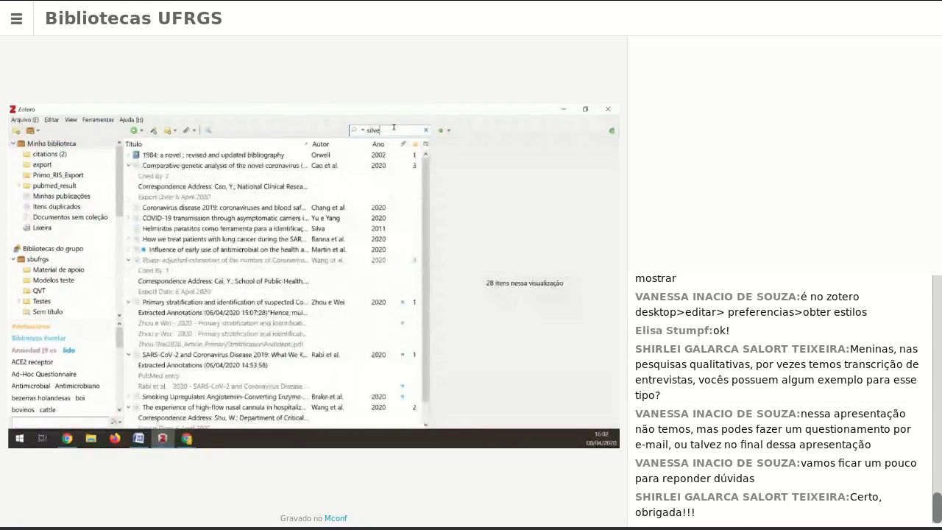
{"action": "left_click", "coordinate": [54, 259]}
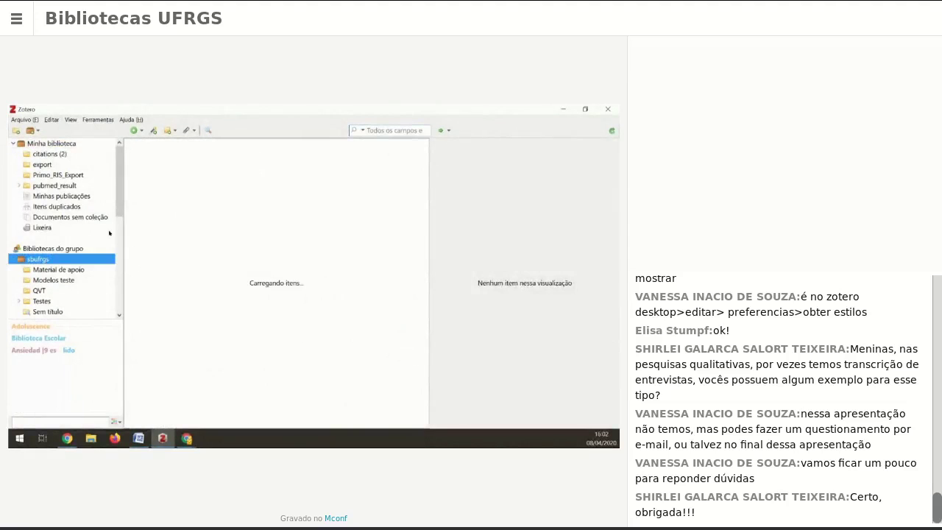
{"action": "left_click", "coordinate": [393, 130]}
{"action": "type", "text": "silvei"}
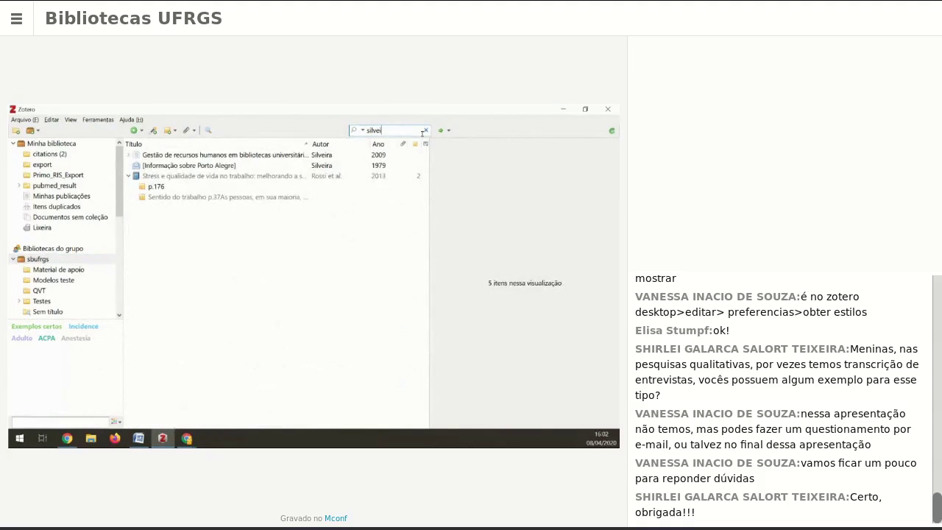
Arrange Zotero and the Word document side by side, with the section 2.2.4 paragraph and its empty footnote in view
{"action": "left_click_drag", "start_coordinate": [404, 110], "coordinate": [9, 273]}
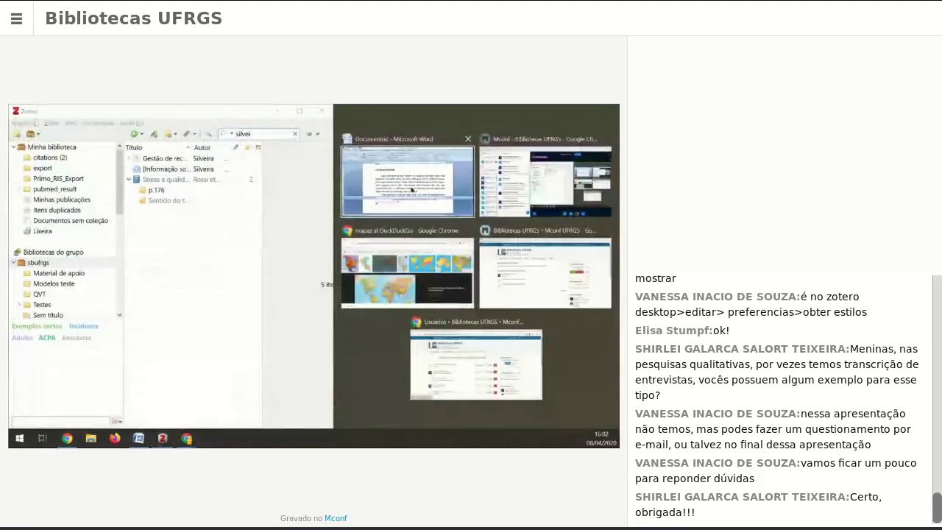
{"action": "left_click", "coordinate": [406, 180]}
{"action": "left_click_drag", "start_coordinate": [465, 328], "coordinate": [500, 328]}
{"action": "scroll", "coordinate": [475, 303], "scroll_direction": "down", "scroll_amount": 5}
{"action": "scroll", "coordinate": [474, 287], "scroll_direction": "down", "scroll_amount": 3}
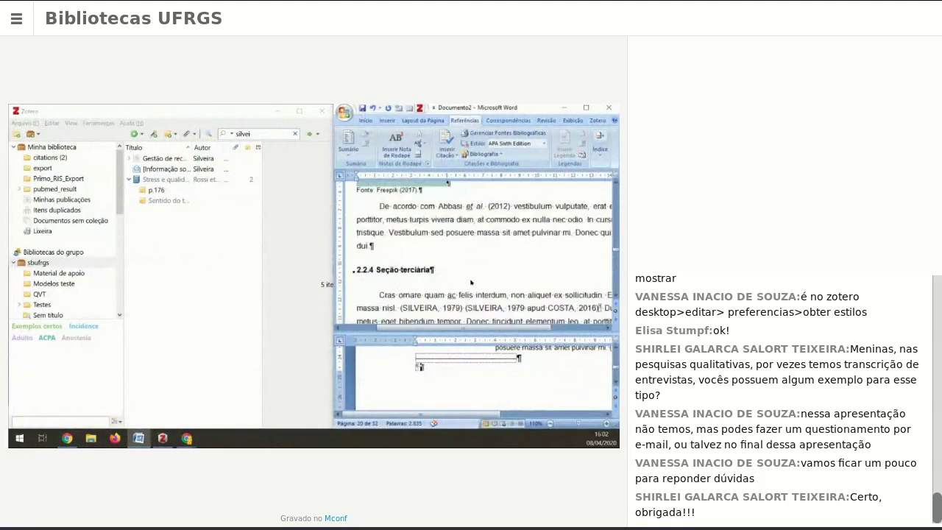
{"action": "scroll", "coordinate": [471, 281], "scroll_direction": "down", "scroll_amount": 2}
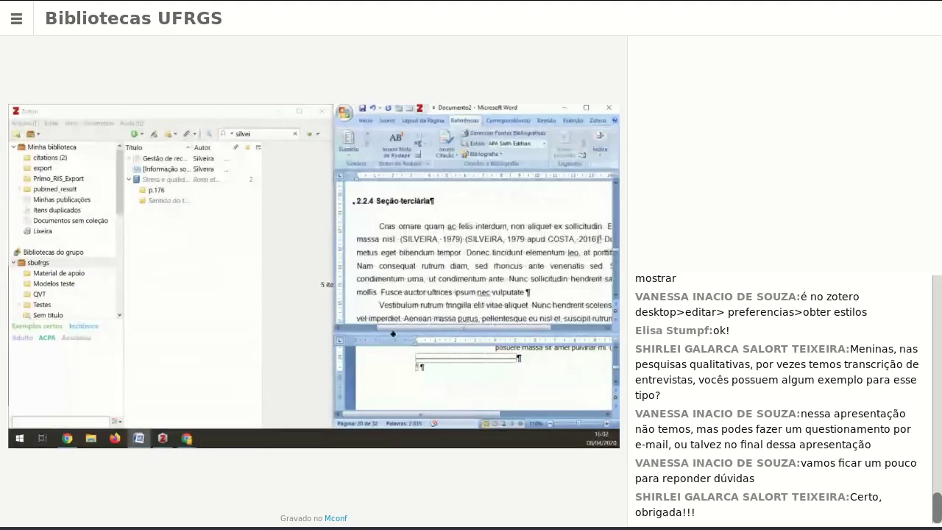
Insert the formatted reference for "[Informação sobre Porto Alegre]" from Zotero into the empty footnote, and maximize the document window
{"action": "left_click", "coordinate": [162, 169]}
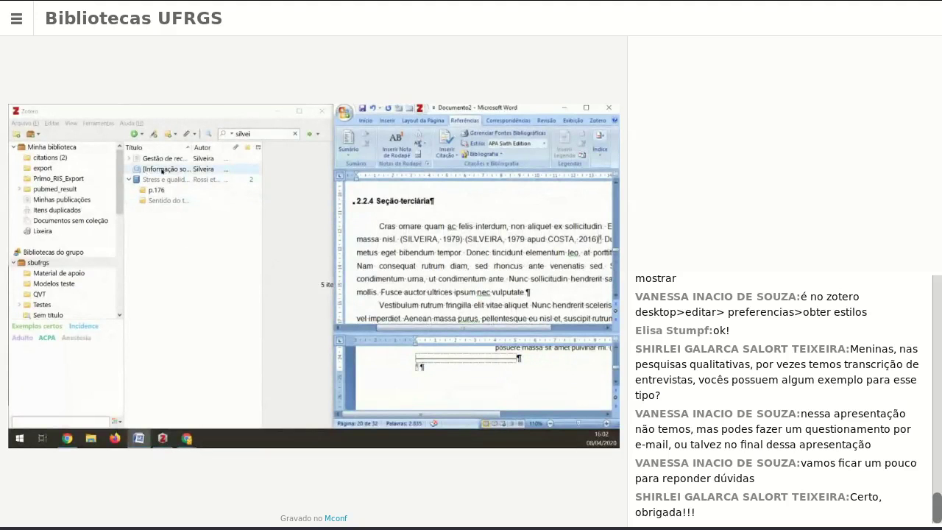
{"action": "left_click", "coordinate": [155, 171]}
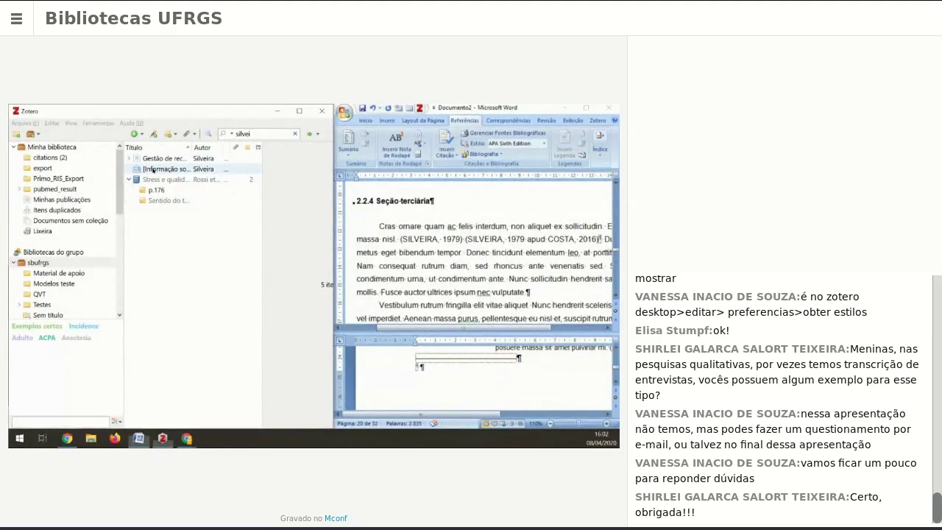
{"action": "left_click_drag", "start_coordinate": [432, 370], "coordinate": [431, 370]}
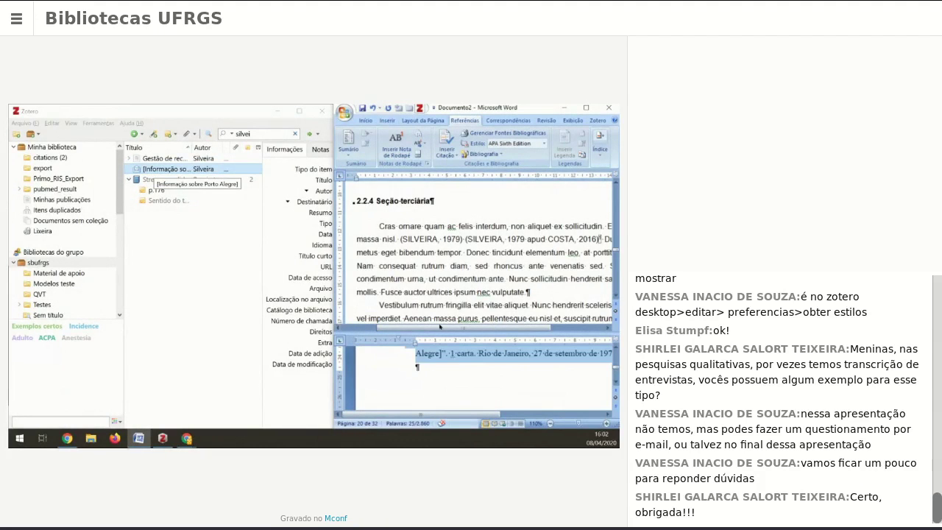
{"action": "left_click", "coordinate": [585, 108]}
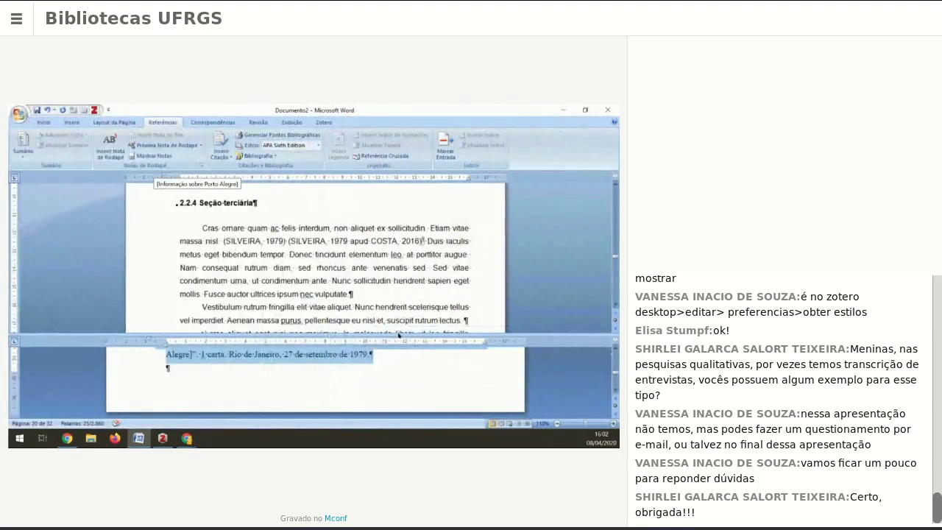
Remove the split from the document window and delete the empty paragraph below the footnote reference
{"action": "left_click", "coordinate": [411, 366]}
{"action": "left_click_drag", "start_coordinate": [401, 334], "coordinate": [402, 420]}
{"action": "scroll", "coordinate": [375, 378], "scroll_direction": "down", "scroll_amount": 3}
{"action": "scroll", "coordinate": [375, 378], "scroll_direction": "up", "scroll_amount": 1}
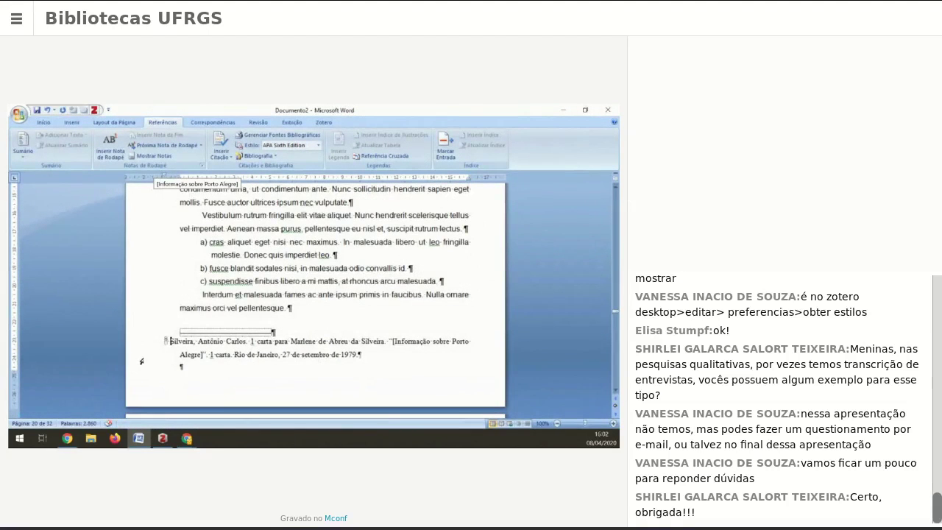
{"action": "key", "text": "Delete"}
Select the whole footnote reference and set its font to Arial
{"action": "left_click_drag", "start_coordinate": [137, 364], "coordinate": [138, 353]}
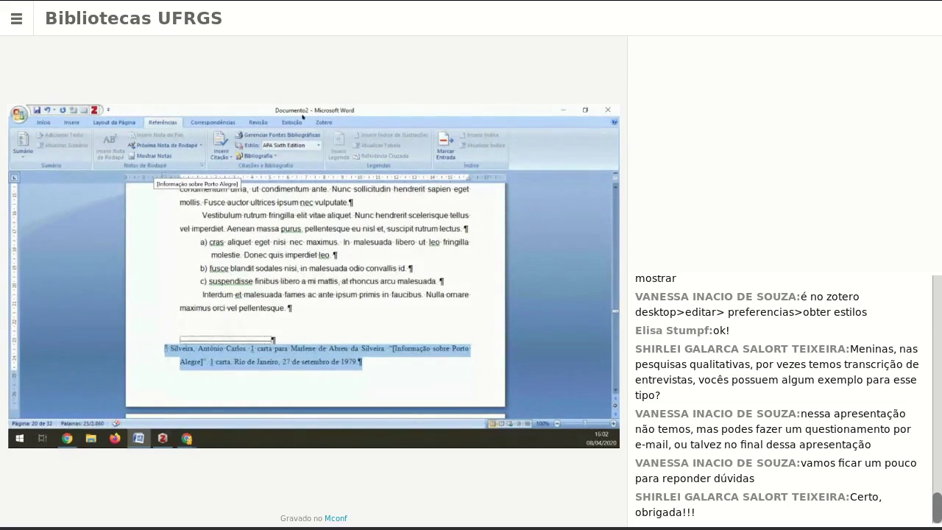
{"action": "left_click", "coordinate": [44, 123]}
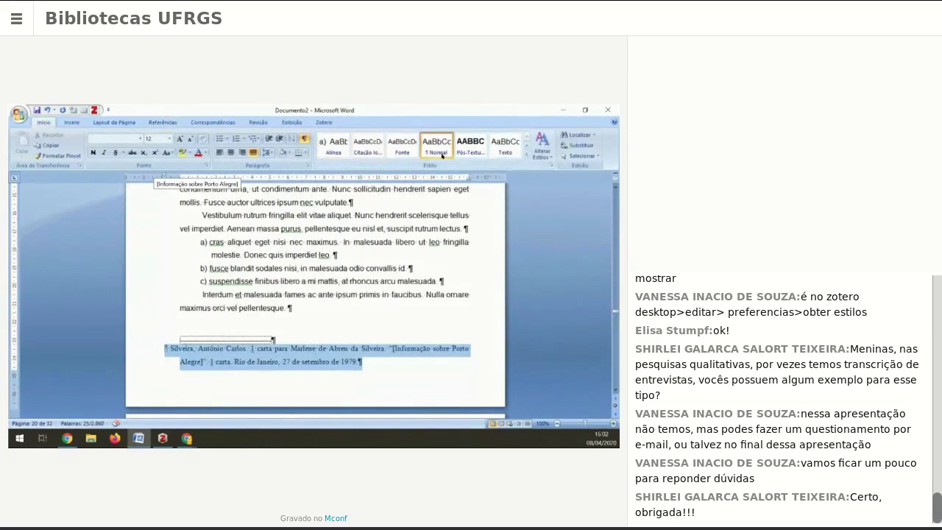
{"action": "left_click", "coordinate": [526, 154]}
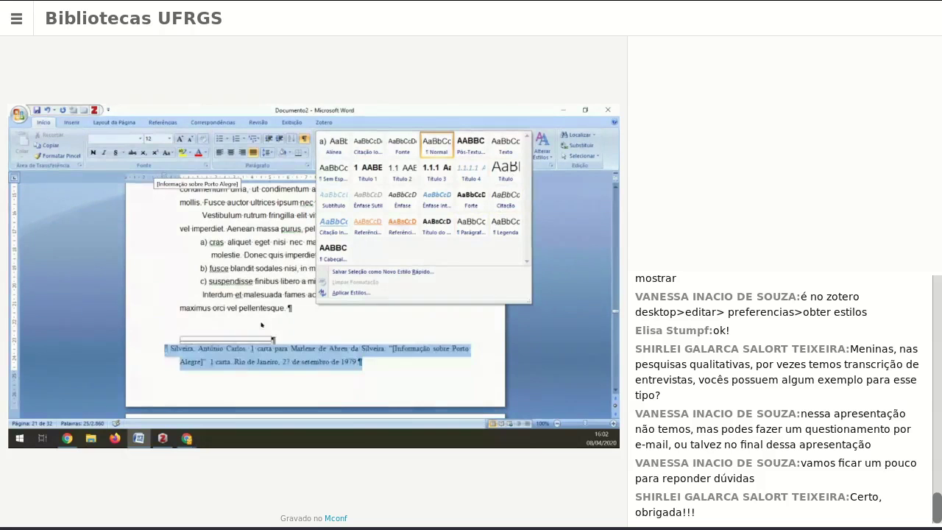
{"action": "left_click", "coordinate": [151, 354]}
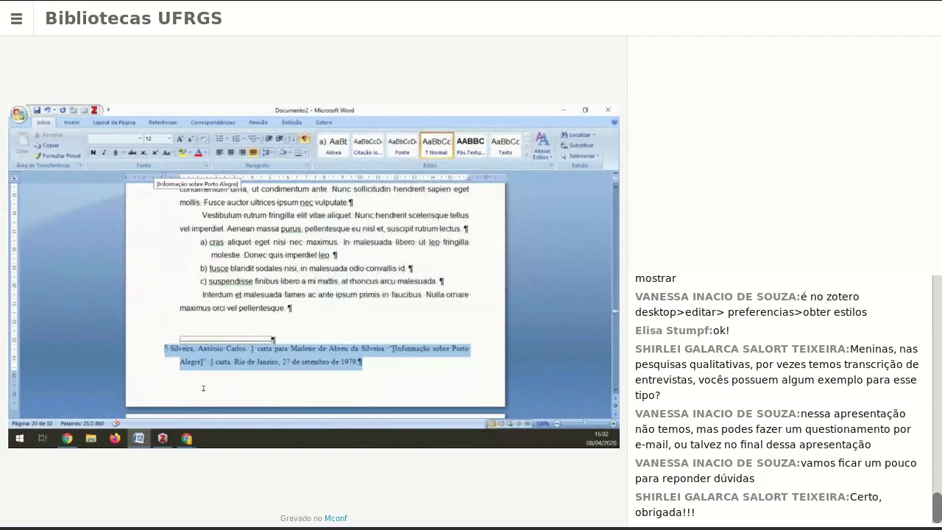
{"action": "left_click", "coordinate": [100, 140]}
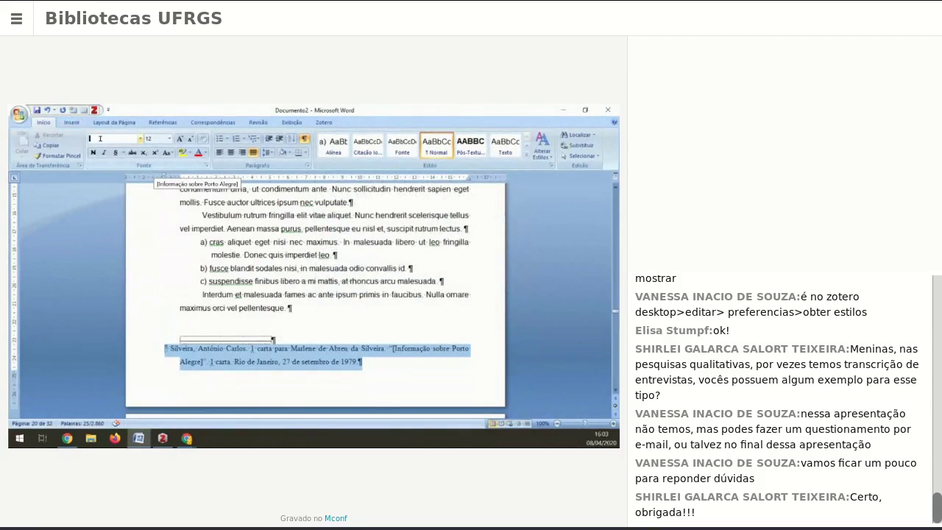
{"action": "type", "text": "Arial"}
{"action": "key", "text": "Return"}
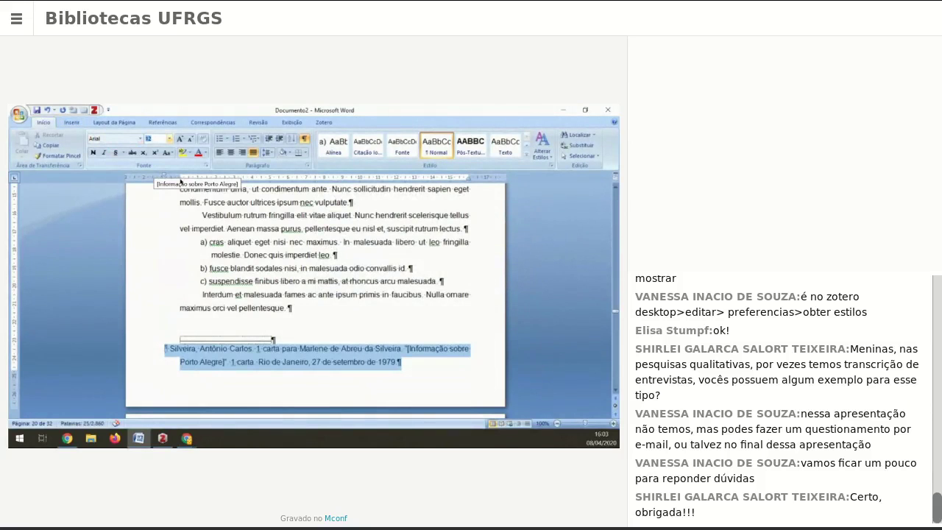
Shift the footnote reference's indent to start at the body text margin and set its line spacing to 1,0
{"action": "left_click_drag", "start_coordinate": [164, 177], "coordinate": [188, 180]}
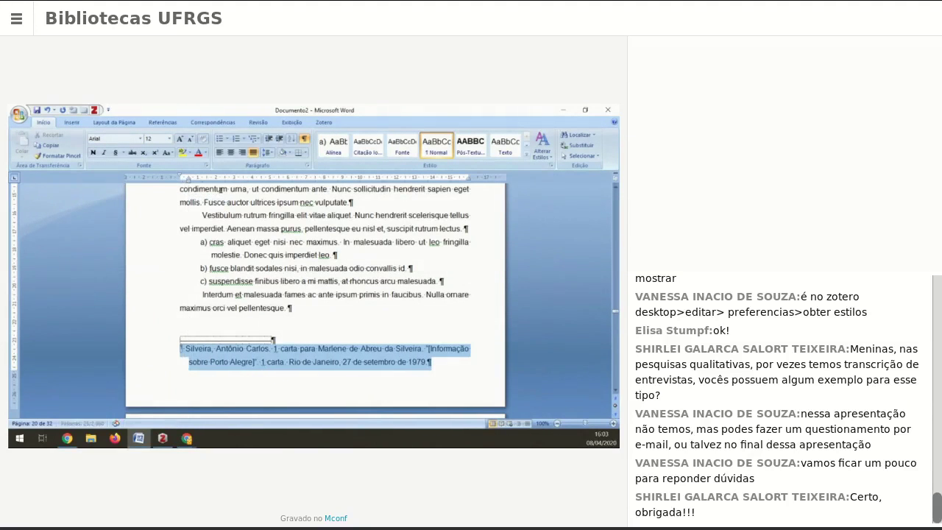
{"action": "left_click", "coordinate": [267, 152]}
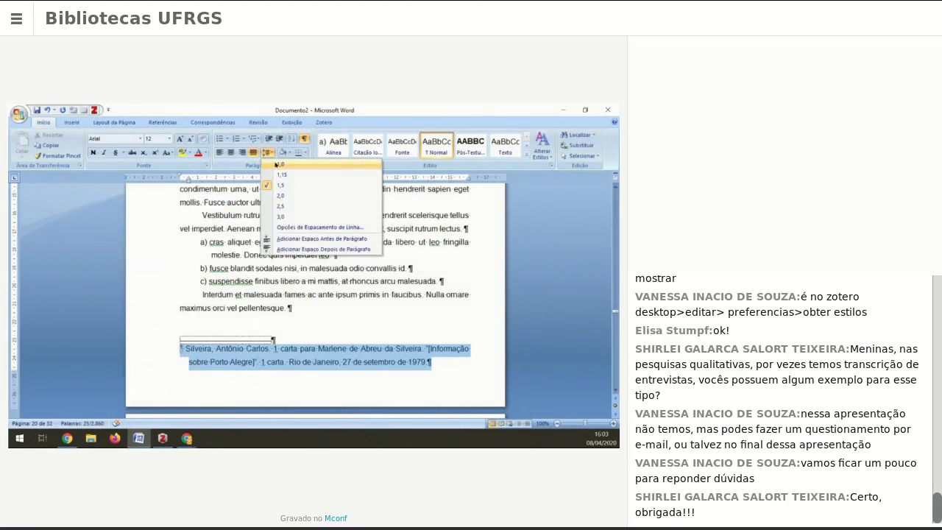
{"action": "left_click", "coordinate": [275, 165]}
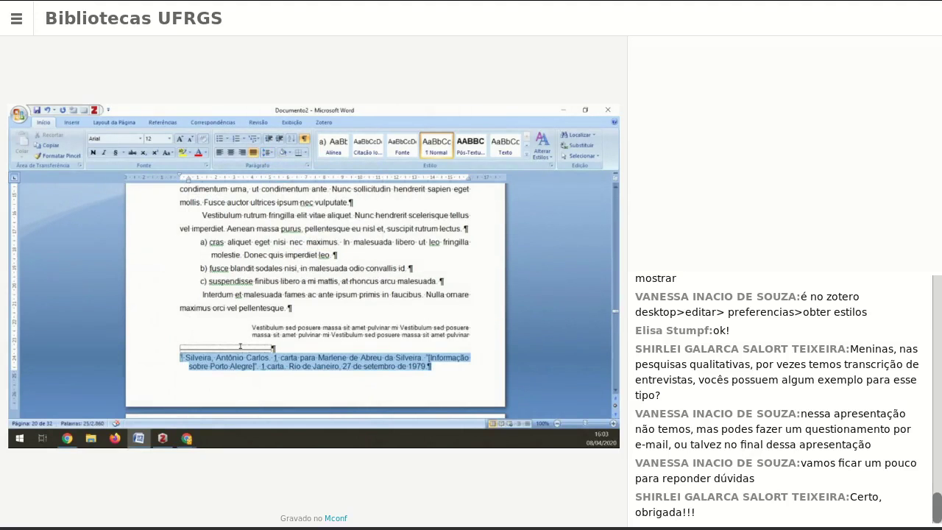
{"action": "left_click", "coordinate": [396, 367]}
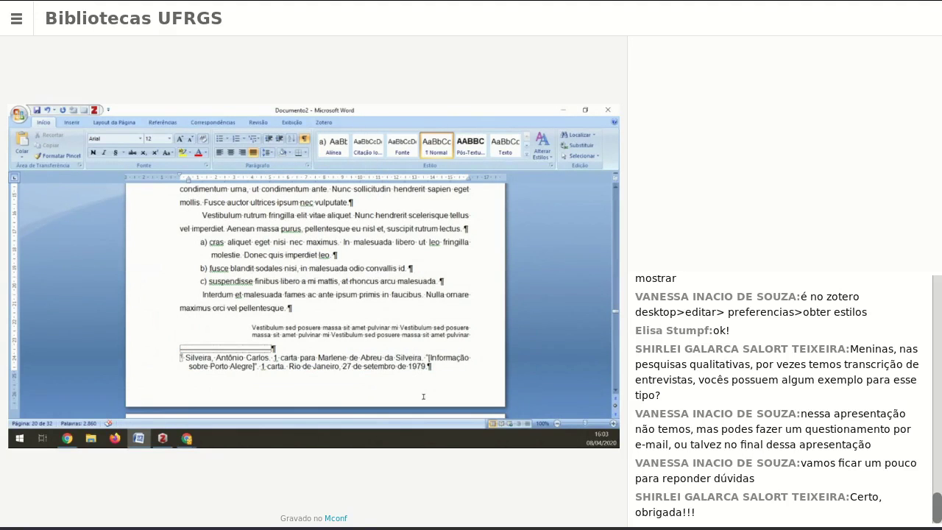
Delete the plain 1979 citation that precedes the apud citation in the first paragraph of section 2.2.4
{"action": "left_click_drag", "start_coordinate": [428, 367], "coordinate": [183, 365]}
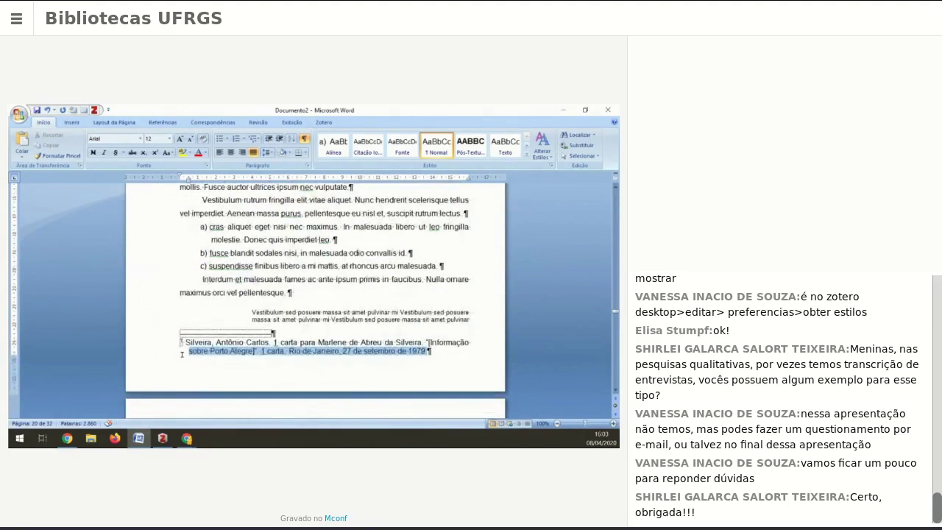
{"action": "scroll", "coordinate": [250, 373], "scroll_direction": "up", "scroll_amount": 3}
{"action": "left_click", "coordinate": [288, 253]}
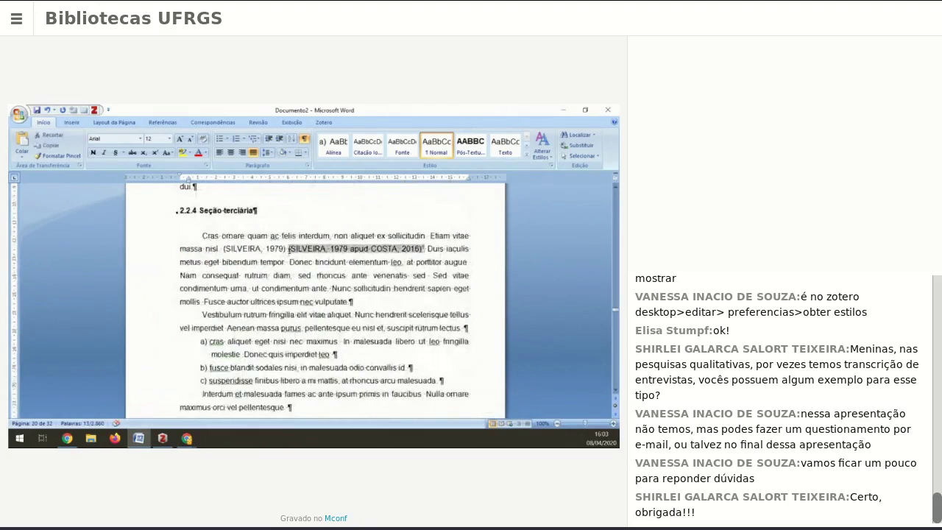
{"action": "key", "text": "Left"}
{"action": "key", "text": "ctrl+shift+Left"}
{"action": "key", "text": "ctrl+shift+Left"}
{"action": "key", "text": "ctrl+shift+Left"}
{"action": "key", "text": "ctrl+shift+Left"}
{"action": "key", "text": "Delete"}
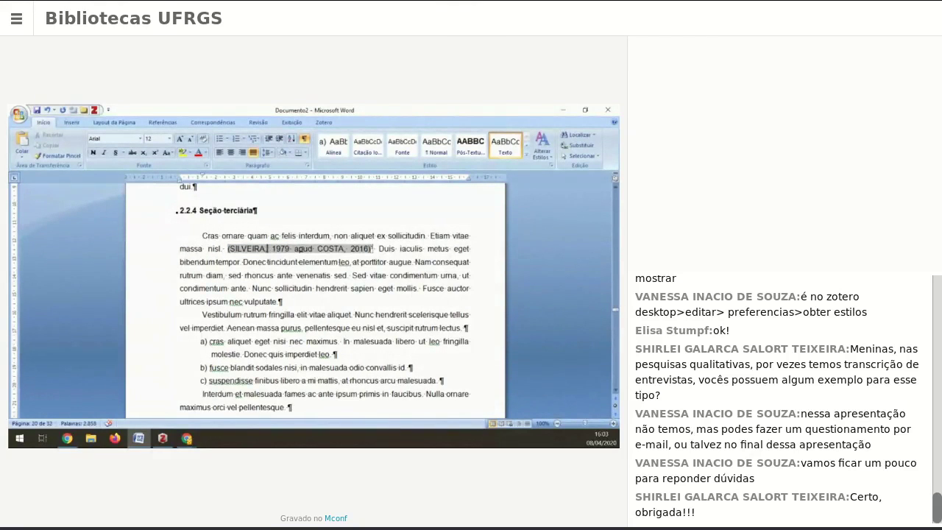
Convert the author's surname at the start of the footnote reference to uppercase
{"action": "scroll", "coordinate": [356, 275], "scroll_direction": "down", "scroll_amount": 3}
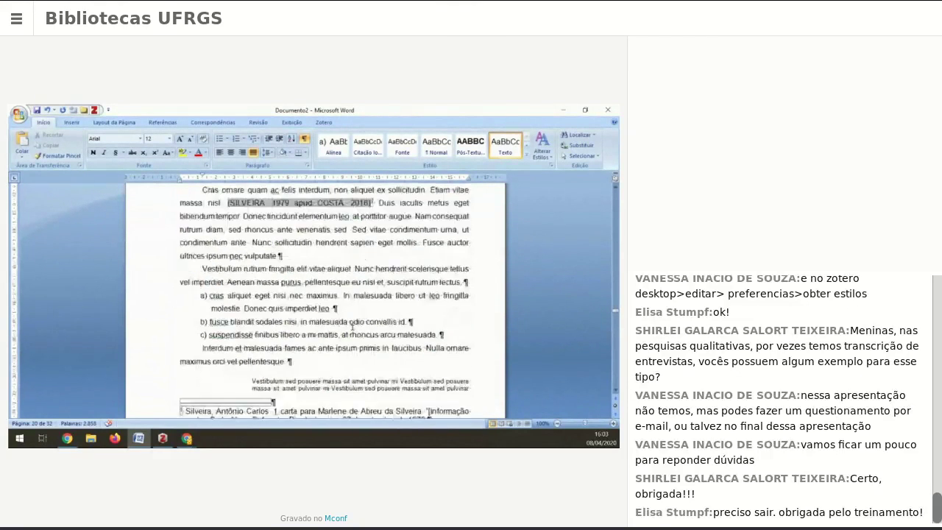
{"action": "left_click_drag", "start_coordinate": [215, 343], "coordinate": [311, 351]}
{"action": "left_click", "coordinate": [206, 342]}
{"action": "key", "text": "shift+F3"}
Replace the footnote text after the author's name with Zotero's bibliography entry for the letter in Universidade Federal do Rio Grande do Sul - ABNT style
{"action": "left_click_drag", "start_coordinate": [313, 350], "coordinate": [281, 343]}
{"action": "left_click", "coordinate": [368, 349]}
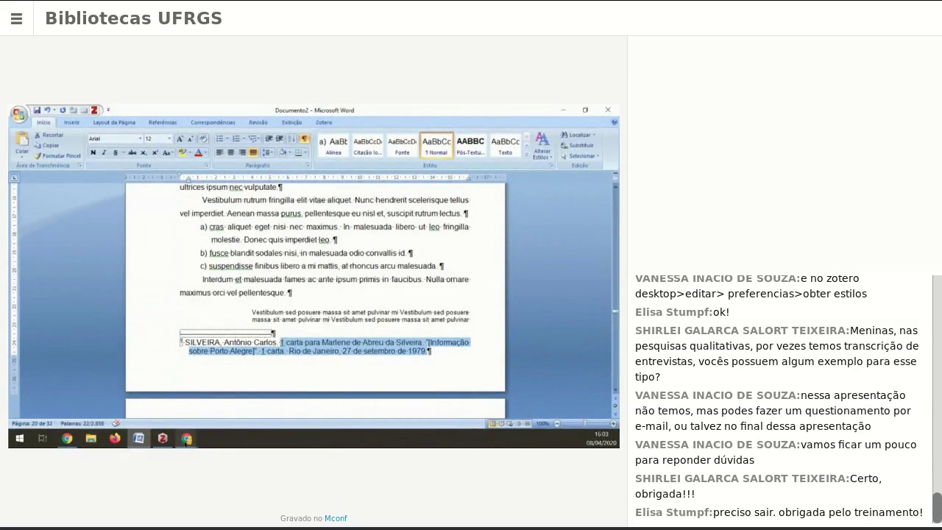
{"action": "left_click", "coordinate": [163, 438]}
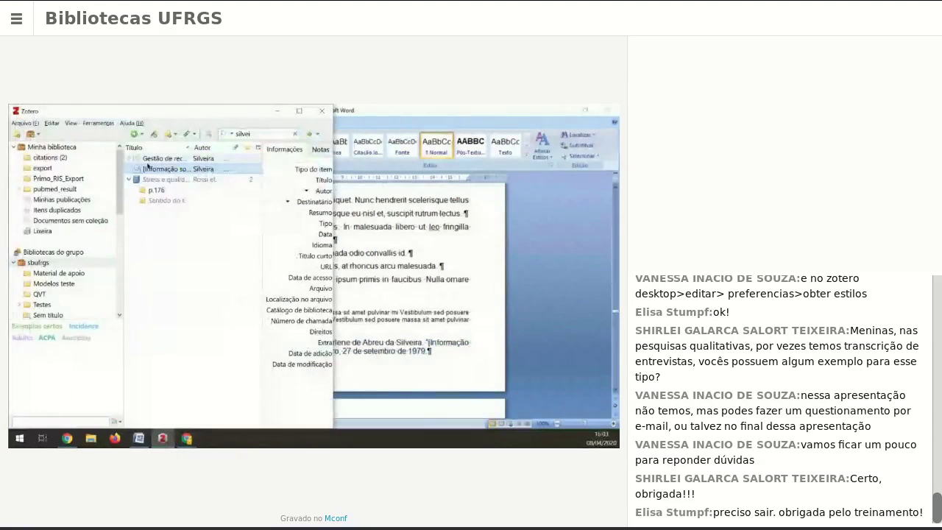
{"action": "right_click", "coordinate": [151, 170]}
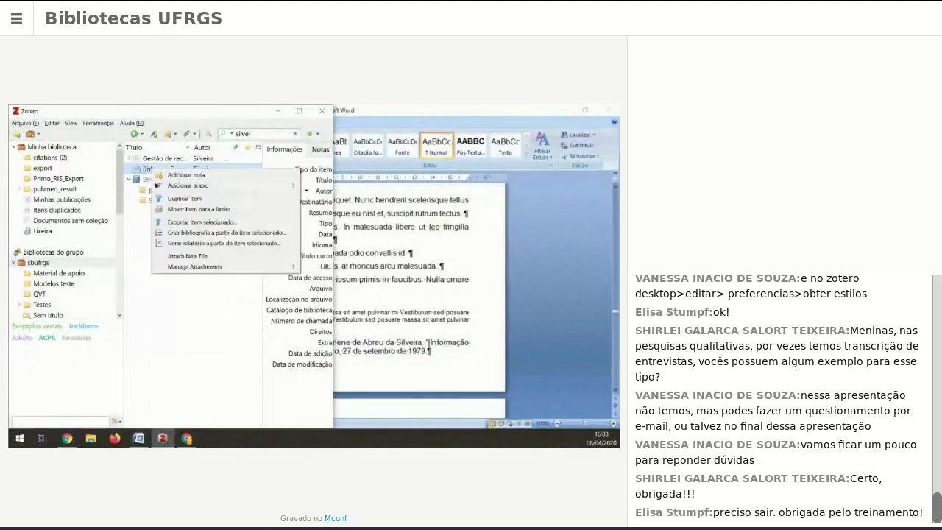
{"action": "left_click", "coordinate": [189, 233]}
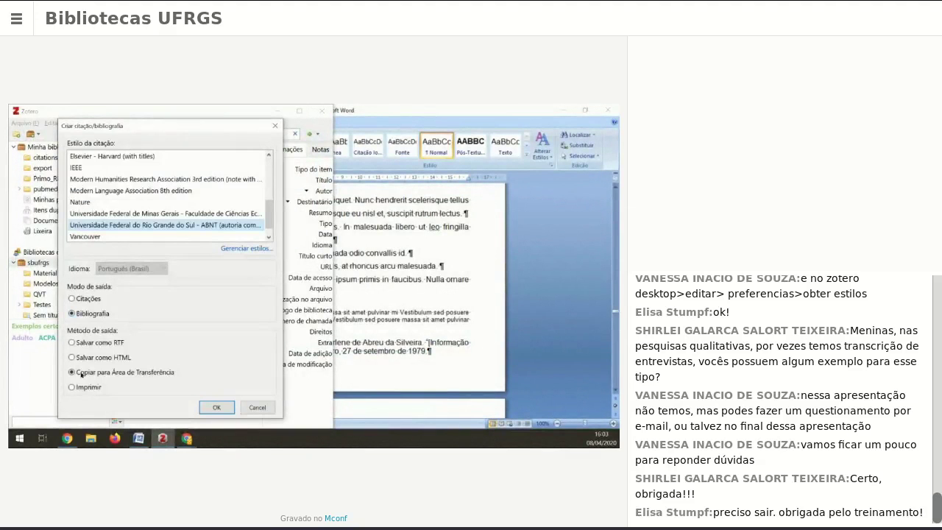
{"action": "left_click", "coordinate": [215, 407]}
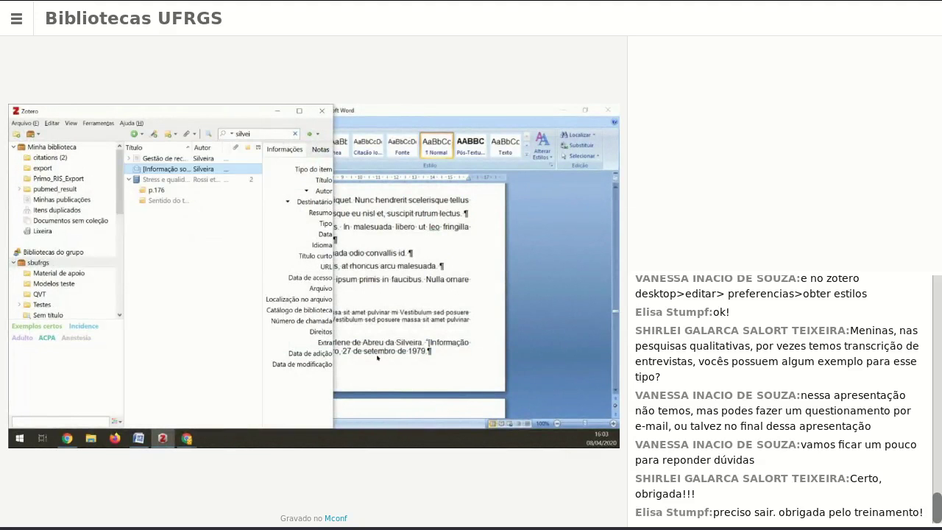
{"action": "key", "text": "alt+Tab"}
{"action": "type", "text": "SILVEIRA, Antônio Carlos. SILVEIRA, Antônio Carlos. [Informação sobre Porto Alegre]. Destinatário: Marlene de Abreu da Silveira. Rio de Janeiro, 27 set. 1979. 1 carta."}
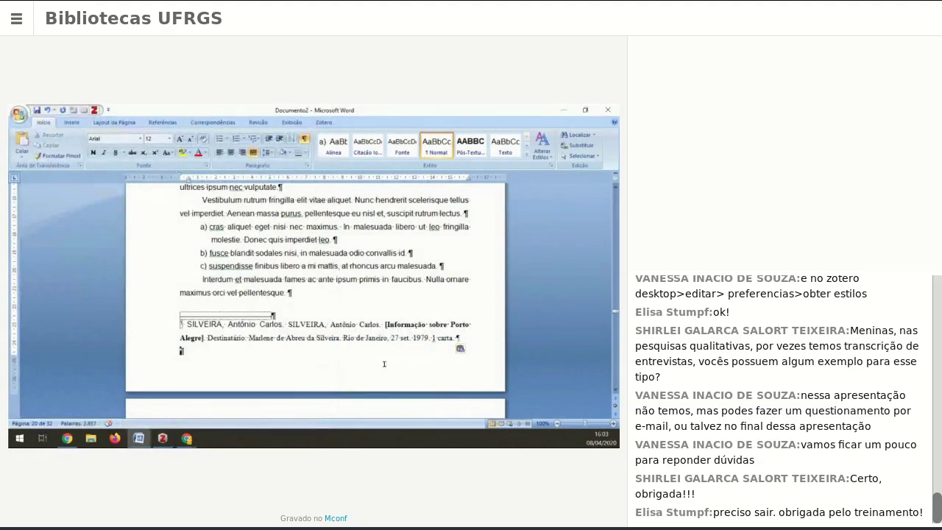
Delete the duplicated author name and the extra empty paragraph from the pasted footnote reference
{"action": "left_click", "coordinate": [288, 325]}
{"action": "key", "text": "ctrl+shift+Left"}
{"action": "key", "text": "ctrl+shift+Left"}
{"action": "key", "text": "ctrl+shift+Left"}
{"action": "key", "text": "ctrl+shift+Left"}
{"action": "key", "text": "ctrl+shift+Left"}
{"action": "key", "text": "BackSpace"}
{"action": "key", "text": "End"}
{"action": "key", "text": "Down"}
{"action": "key", "text": "Delete"}
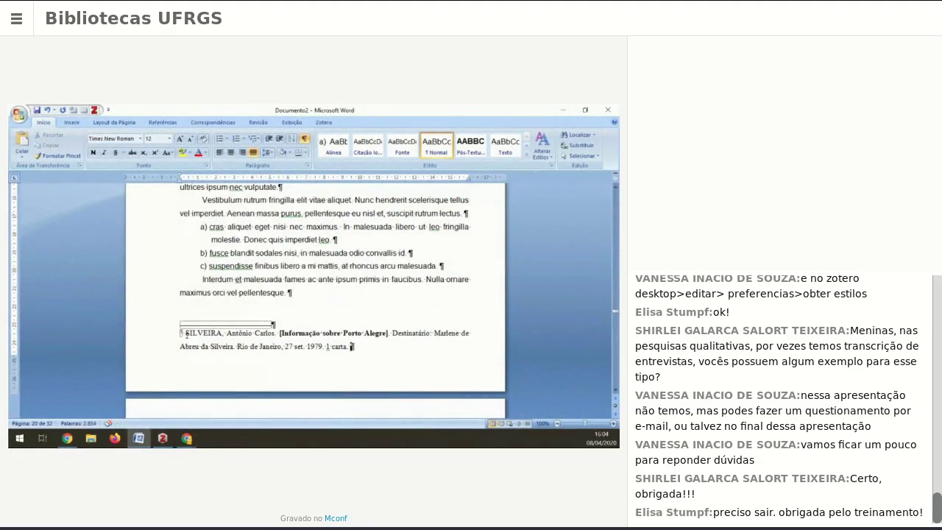
Set the font of the pasted footnote reference to Arial
{"action": "left_click_drag", "start_coordinate": [351, 346], "coordinate": [187, 334]}
{"action": "left_click", "coordinate": [110, 138]}
{"action": "type", "text": "Arial"}
{"action": "key", "text": "Tab"}
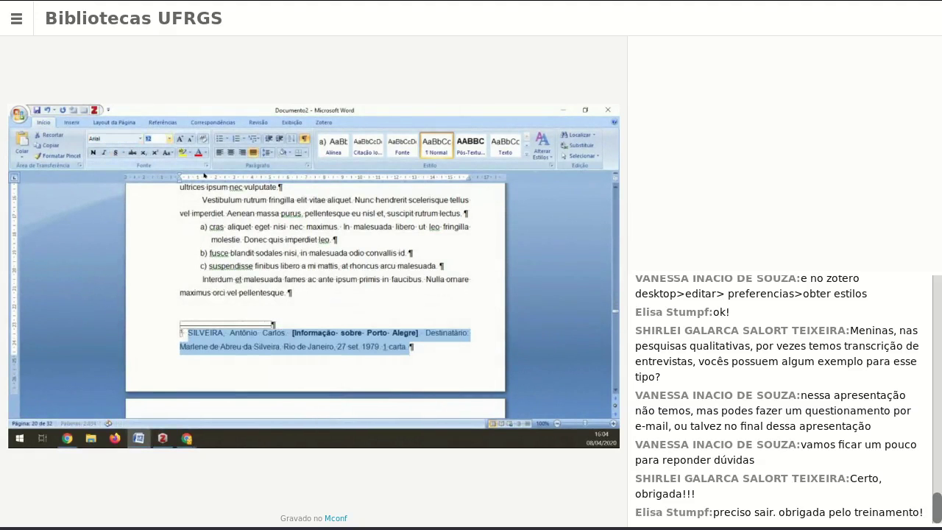
Apply 1,0 line spacing to the footnote reference and a hanging indent that aligns its second line with the author's surname
{"action": "left_click", "coordinate": [267, 152]}
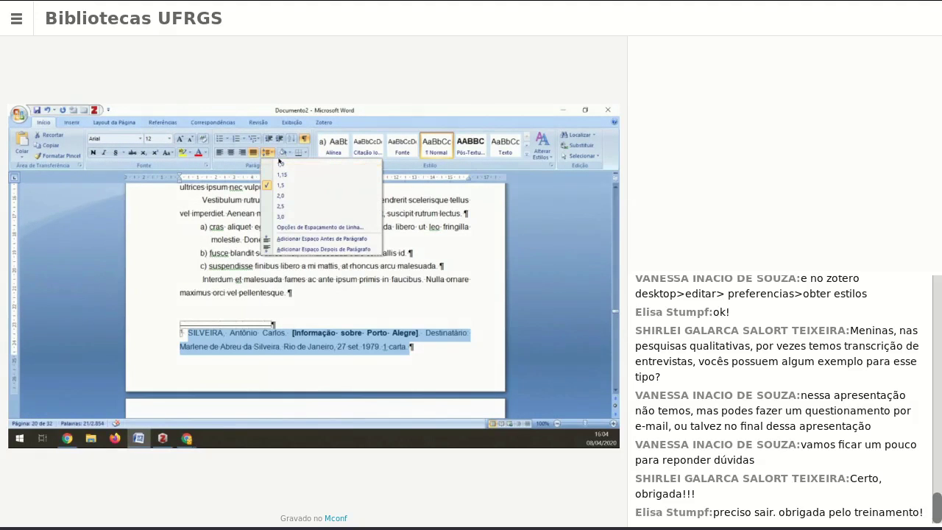
{"action": "left_click", "coordinate": [280, 164]}
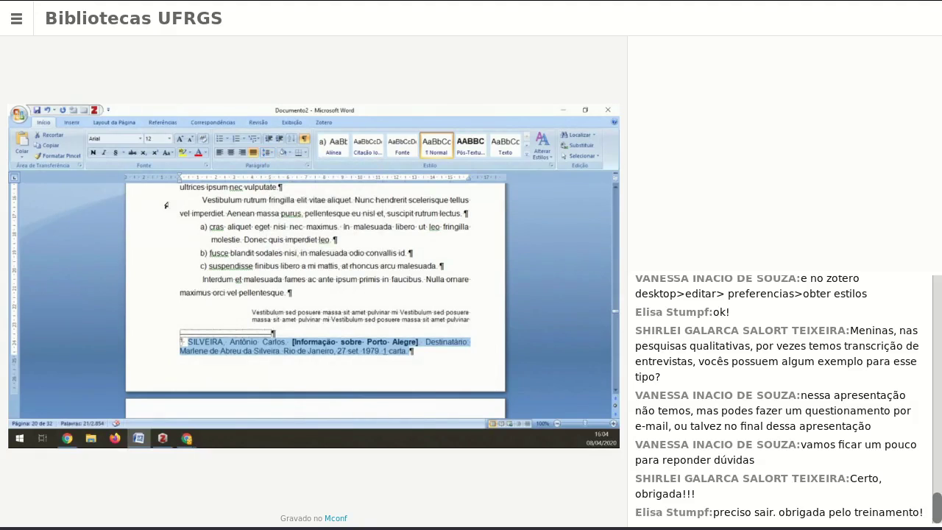
{"action": "left_click_drag", "start_coordinate": [181, 179], "coordinate": [189, 182]}
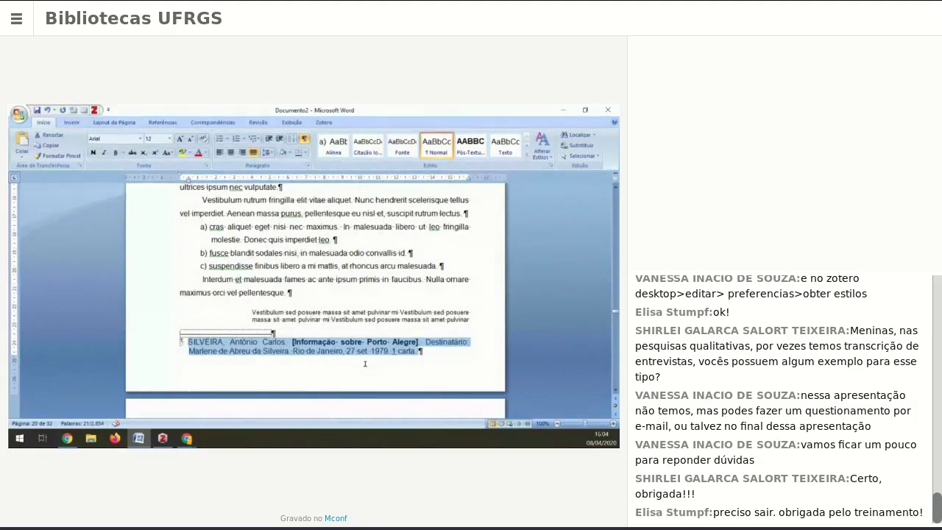
{"action": "left_click", "coordinate": [335, 351]}
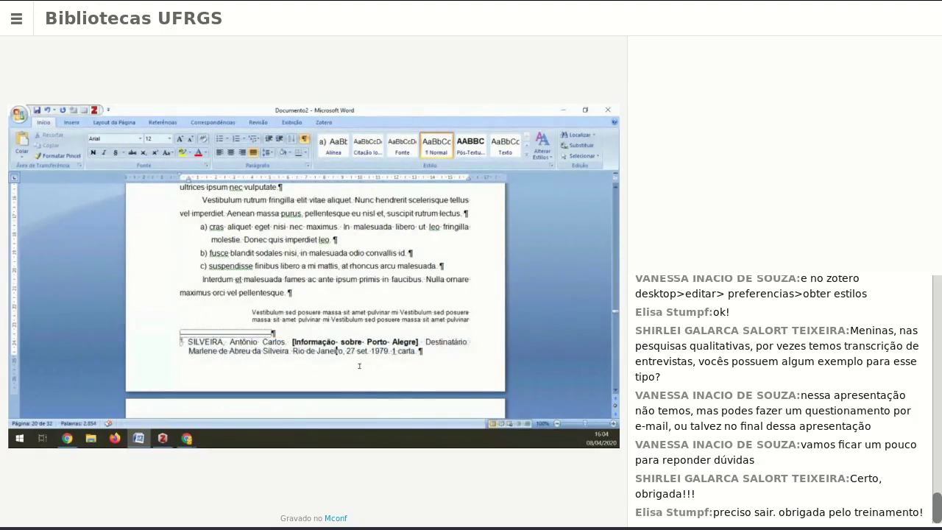
Review the apud citation in section 2.2.4 alongside its full reference in the footnote
{"action": "scroll", "coordinate": [365, 309], "scroll_direction": "up", "scroll_amount": 2}
{"action": "left_click", "coordinate": [329, 227]}
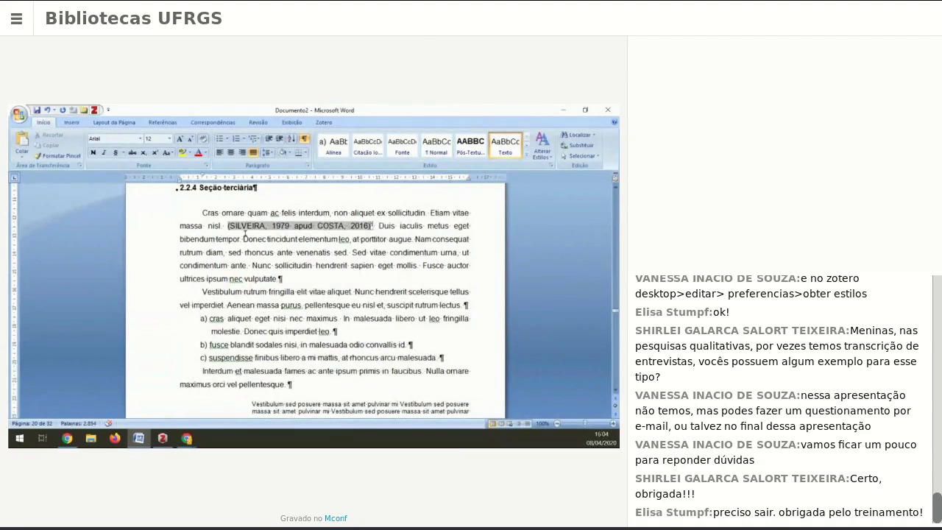
{"action": "scroll", "coordinate": [309, 358], "scroll_direction": "down", "scroll_amount": 3}
{"action": "left_click", "coordinate": [251, 328]}
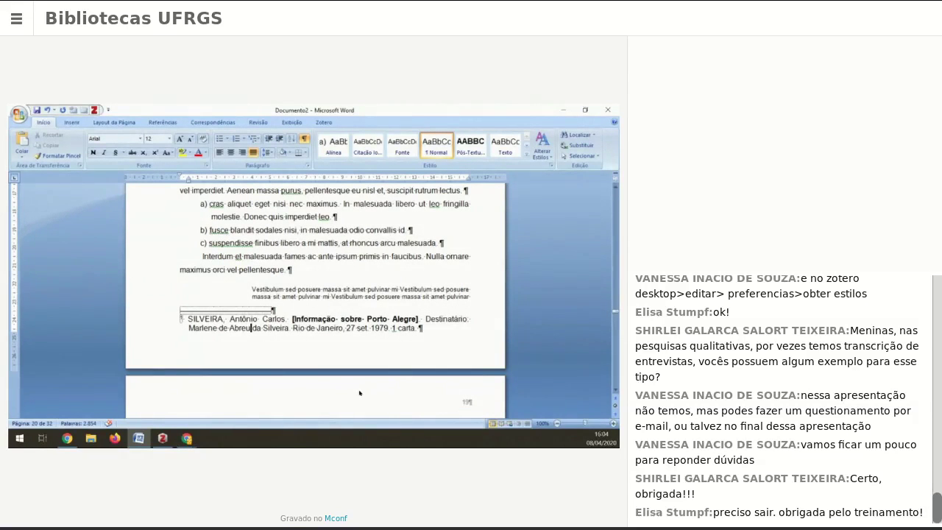
Insert the 2012 "et al." citation found in Zotero after "Sed vitta" in the second footnote
{"action": "scroll", "coordinate": [359, 392], "scroll_direction": "up", "scroll_amount": 3}
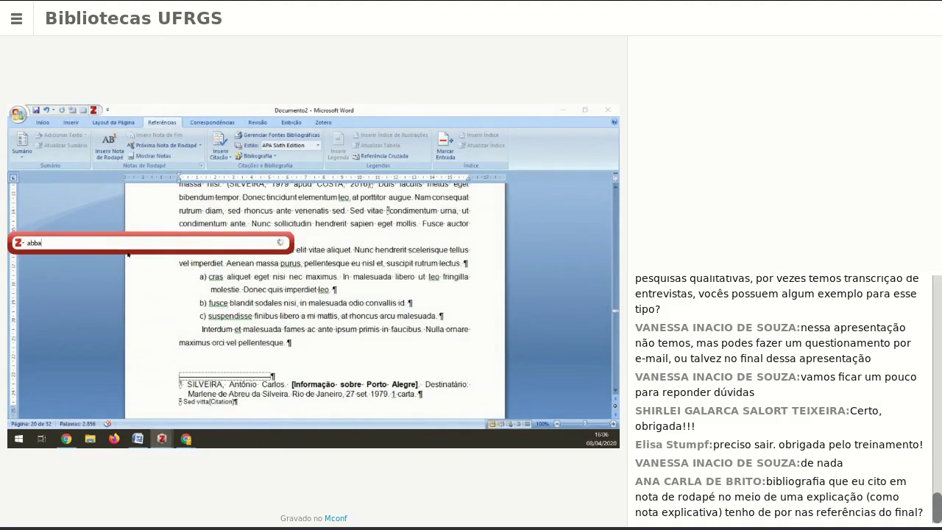
{"action": "key", "text": "Return"}
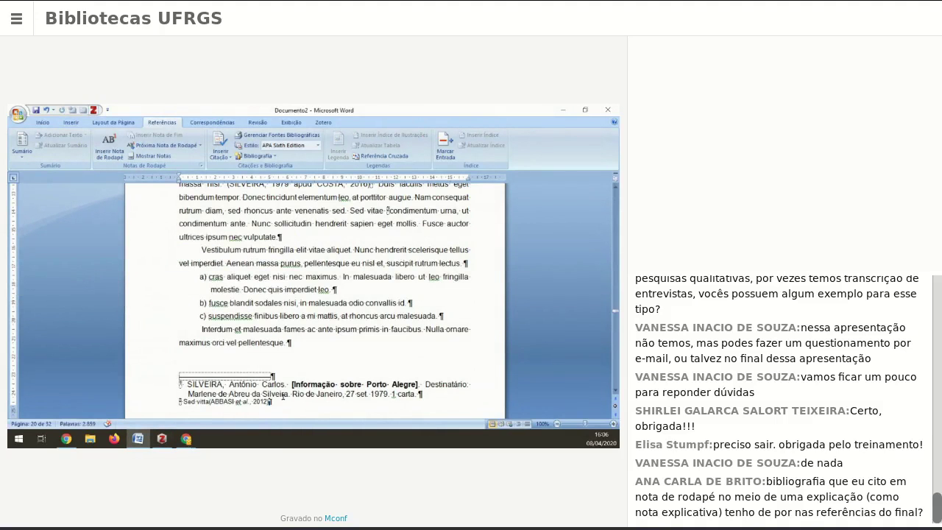
{"action": "left_click", "coordinate": [242, 402]}
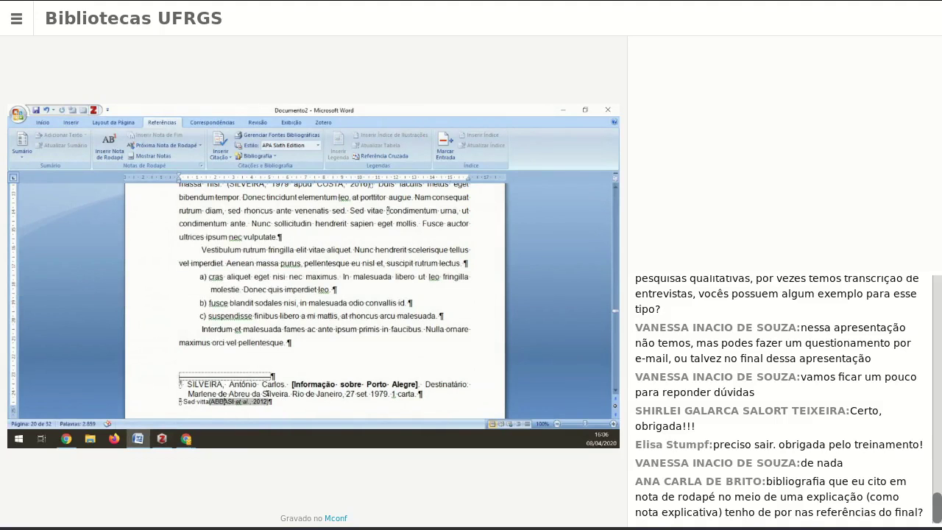
{"action": "left_click", "coordinate": [307, 340]}
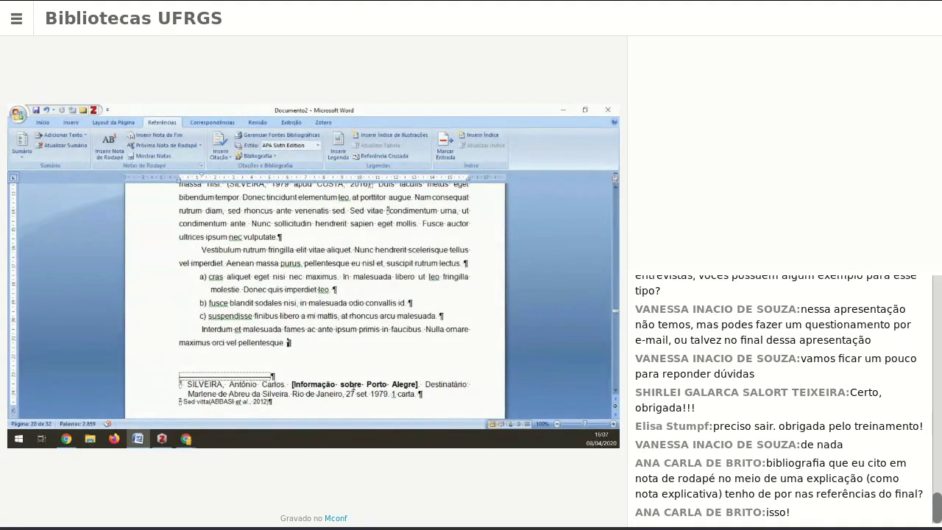
{"action": "left_click_drag", "start_coordinate": [187, 384], "coordinate": [369, 392]}
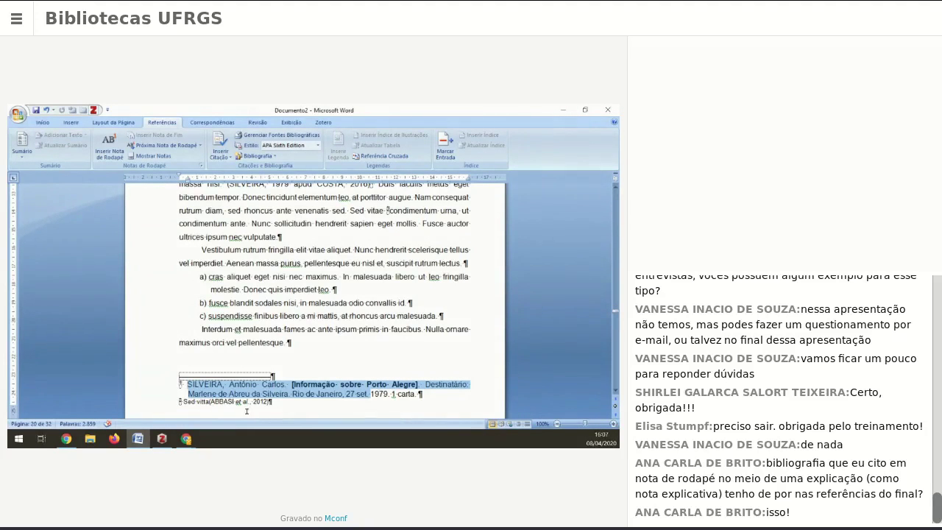
{"action": "mouse_move", "coordinate": [265, 397]}
{"action": "left_mouse_down"}
{"action": "mouse_move", "coordinate": [284, 393]}
{"action": "mouse_move", "coordinate": [266, 388]}
{"action": "left_mouse_up"}
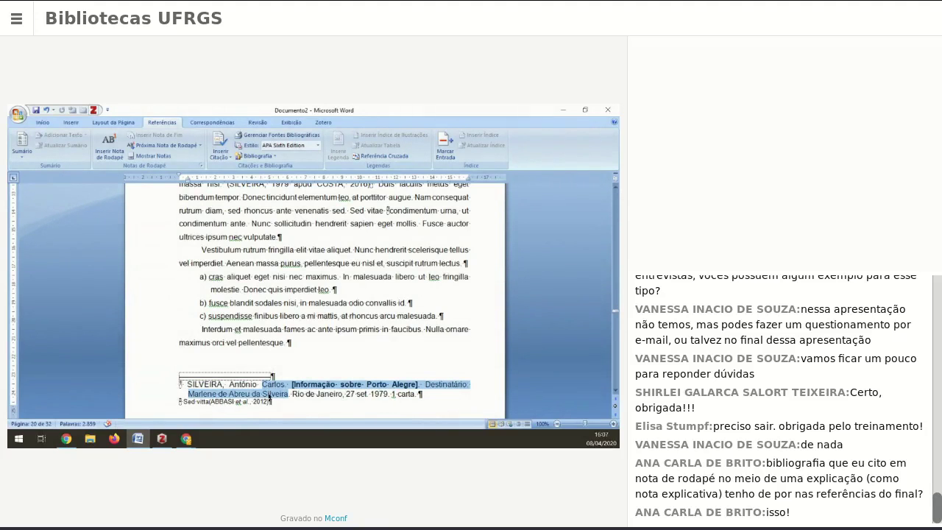
Compare the short citation in the second, explanatory footnote with the full reference in the first footnote
{"action": "left_click", "coordinate": [220, 403]}
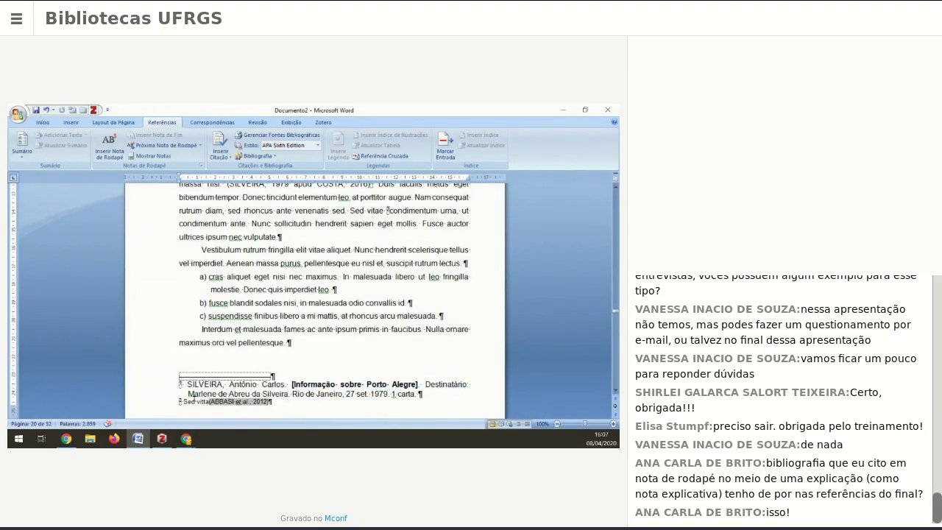
{"action": "left_click_drag", "start_coordinate": [186, 404], "coordinate": [271, 403]}
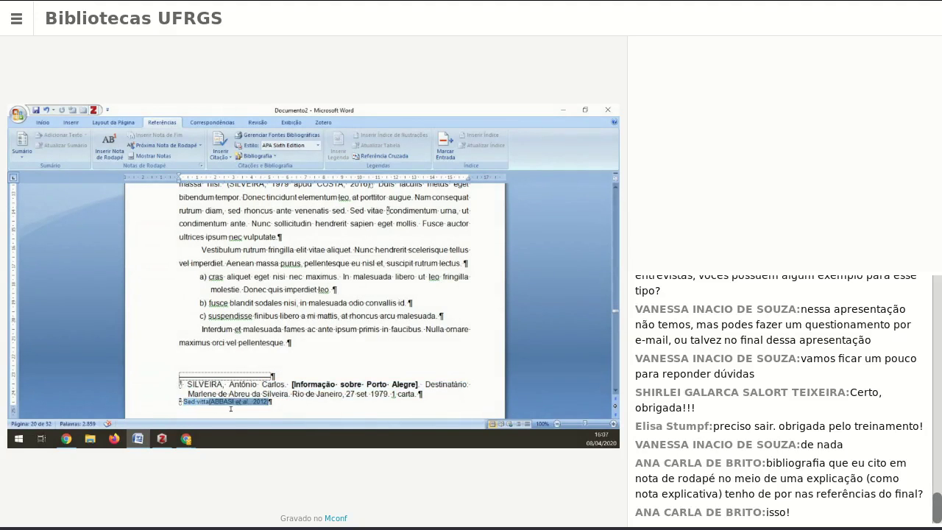
{"action": "left_click_drag", "start_coordinate": [387, 394], "coordinate": [268, 387]}
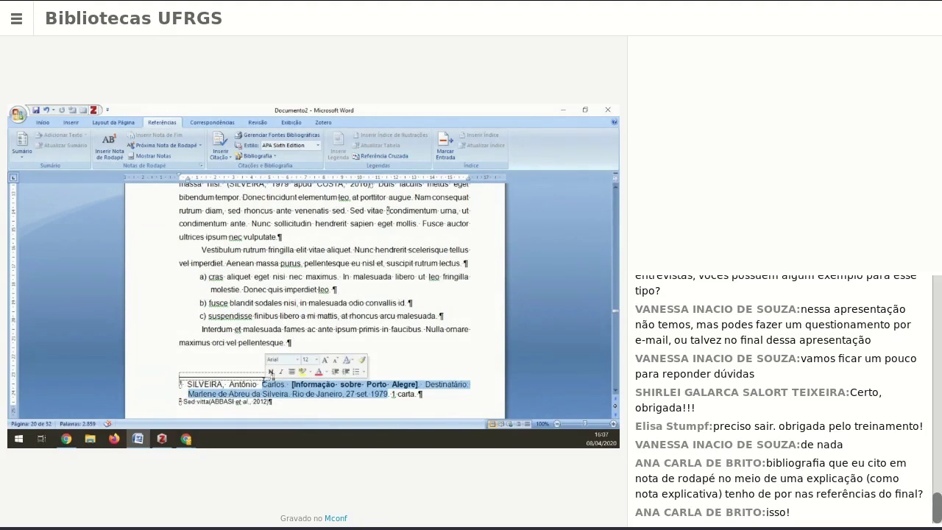
{"action": "left_click_drag", "start_coordinate": [188, 384], "coordinate": [416, 398]}
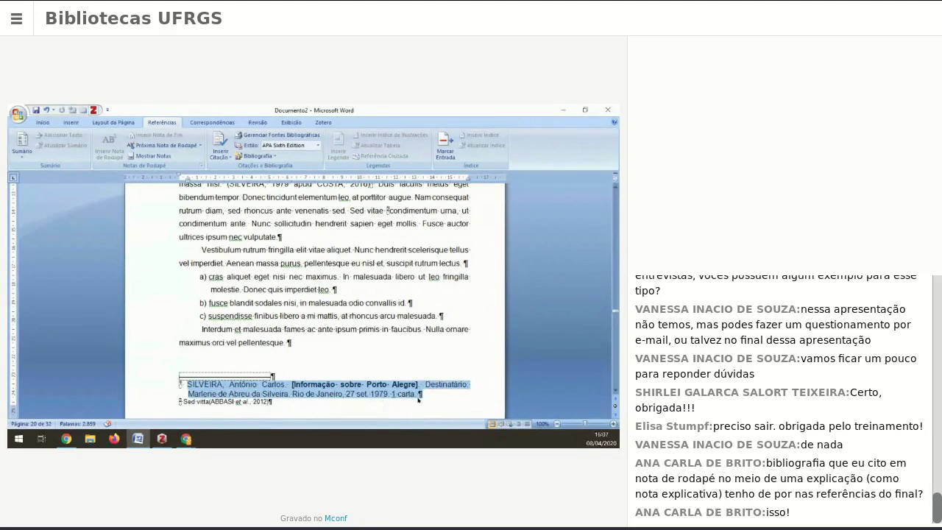
{"action": "left_click", "coordinate": [413, 398]}
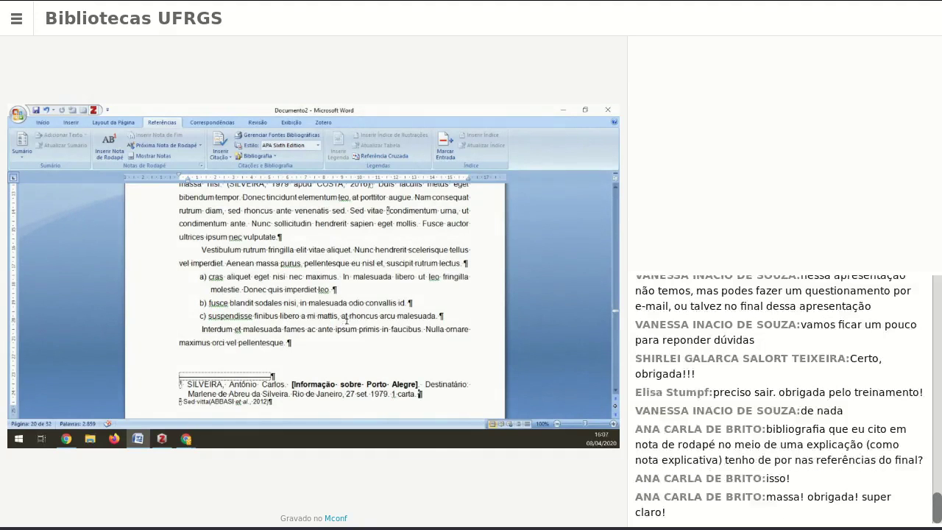
Start a Zotero citation in classic view after "auctor euismod" in the paragraph below Tabela 2
{"action": "scroll", "coordinate": [346, 321], "scroll_direction": "up", "scroll_amount": 6}
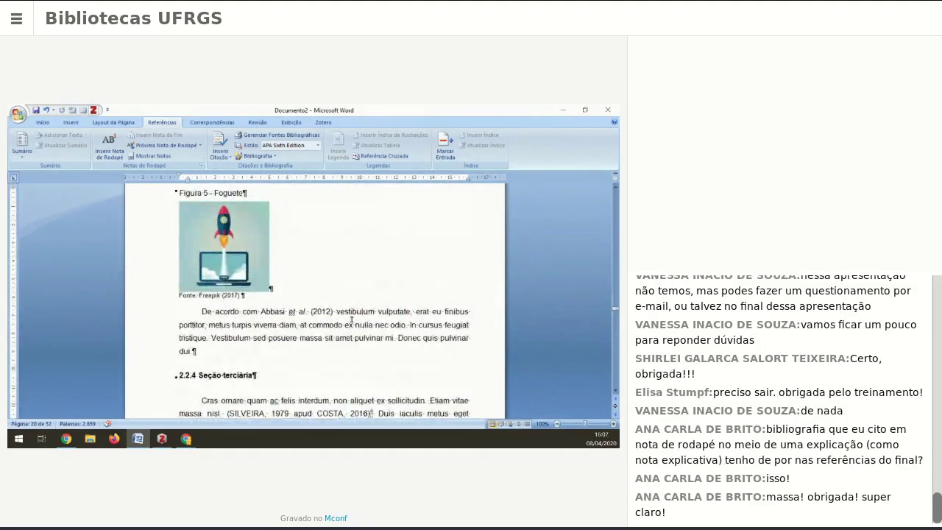
{"action": "scroll", "coordinate": [351, 321], "scroll_direction": "down", "scroll_amount": 10}
{"action": "scroll", "coordinate": [354, 325], "scroll_direction": "down", "scroll_amount": 9}
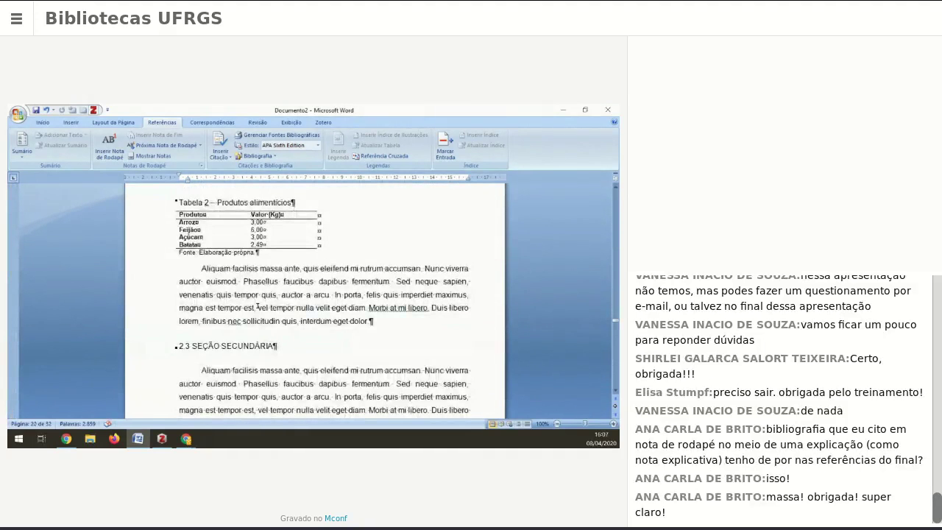
{"action": "left_click", "coordinate": [240, 282]}
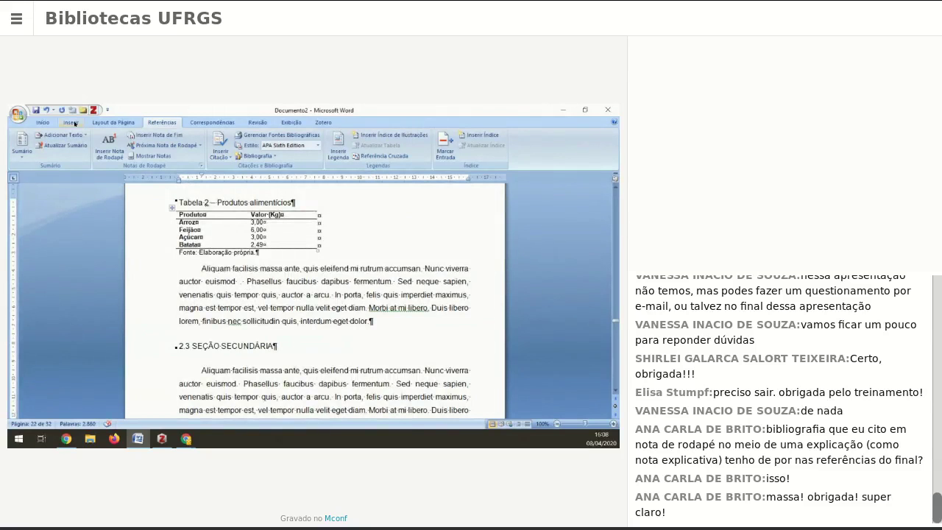
{"action": "left_click", "coordinate": [93, 109]}
{"action": "left_click", "coordinate": [103, 131]}
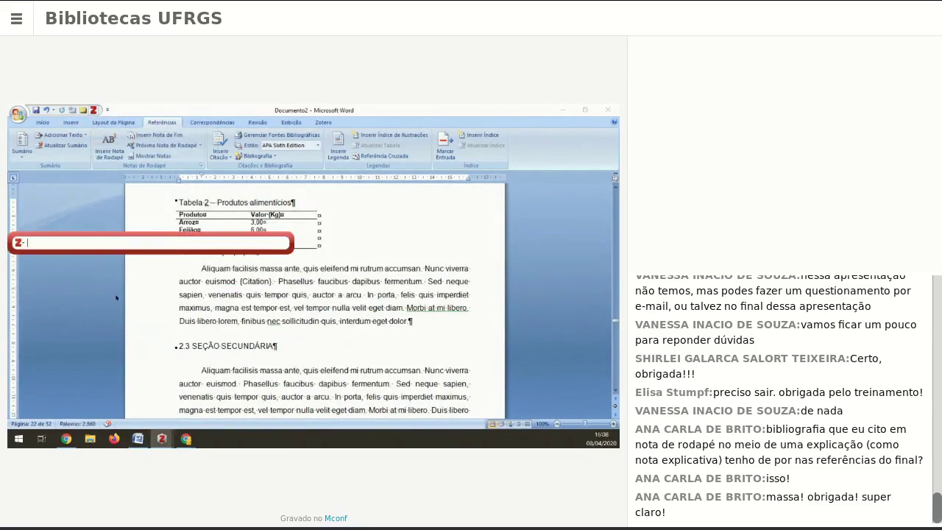
{"action": "left_click", "coordinate": [17, 242]}
{"action": "left_click", "coordinate": [60, 264]}
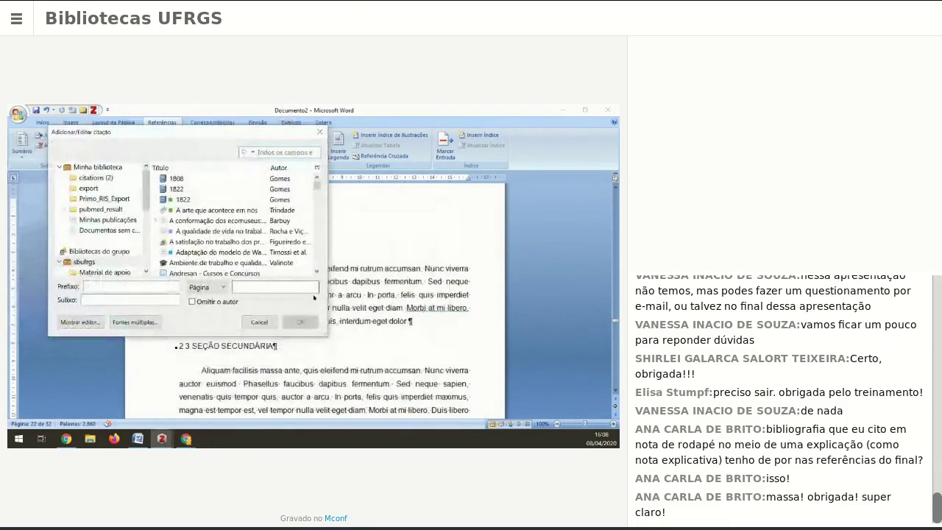
Widen the citation dialog, add the Ano column to the source list and sort the sources by year
{"action": "left_click_drag", "start_coordinate": [327, 305], "coordinate": [464, 291]}
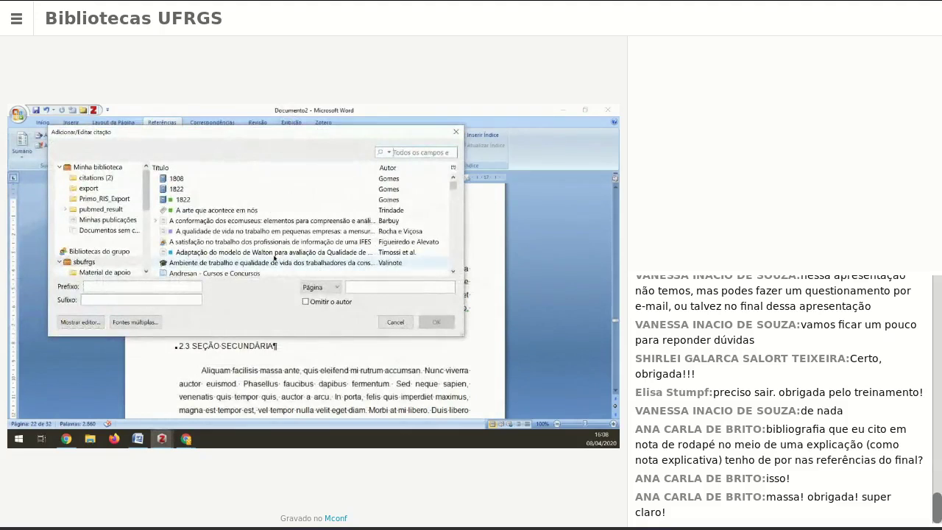
{"action": "scroll", "coordinate": [111, 229], "scroll_direction": "down", "scroll_amount": 3}
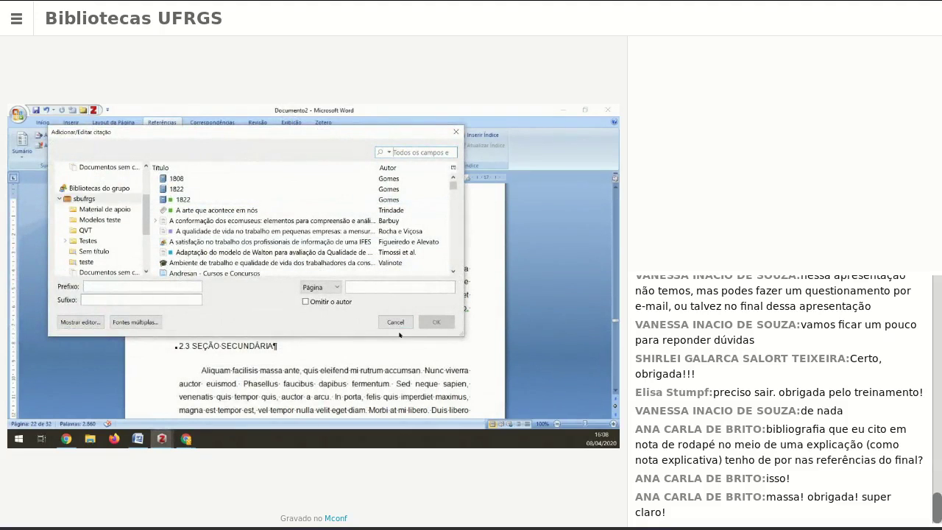
{"action": "left_click", "coordinate": [453, 168]}
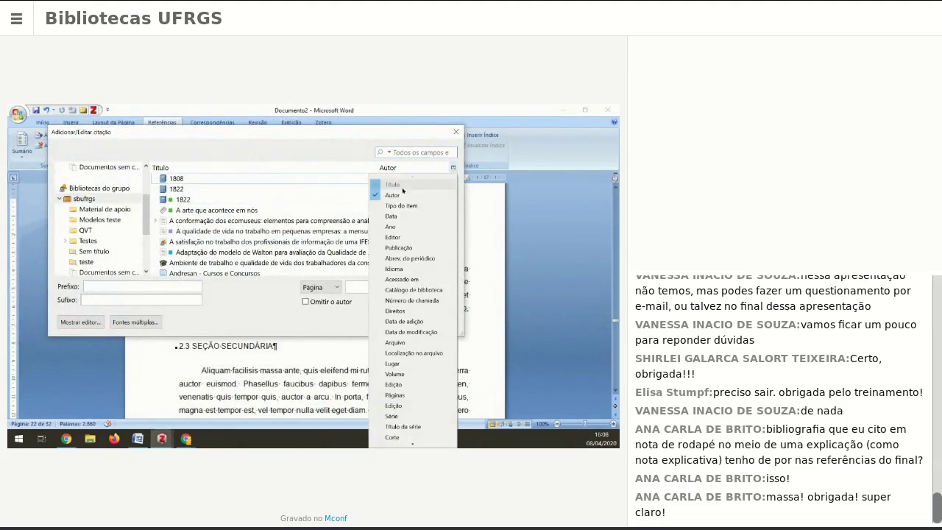
{"action": "left_click", "coordinate": [392, 226]}
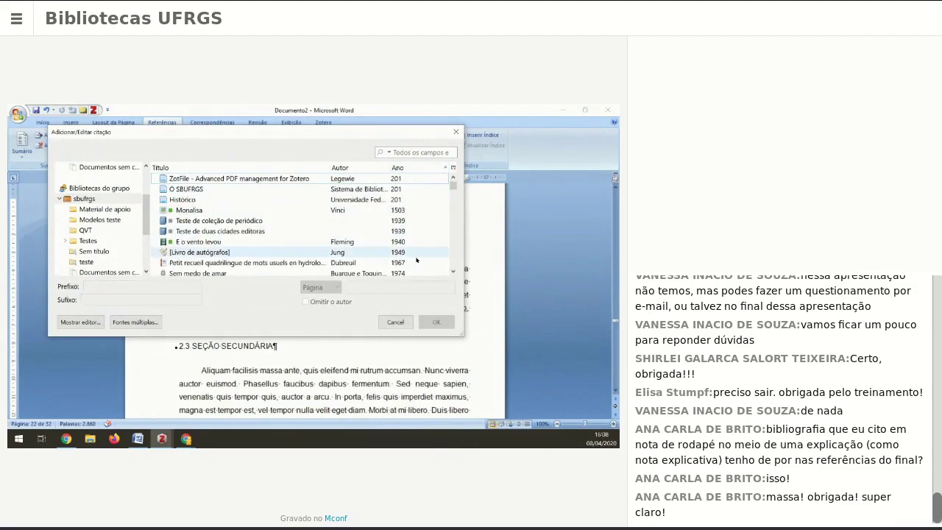
{"action": "scroll", "coordinate": [401, 257], "scroll_direction": "down", "scroll_amount": 2}
{"action": "scroll", "coordinate": [401, 263], "scroll_direction": "down", "scroll_amount": 1}
Insert a multiple-source citation combining the two 1990 "Drug therapy in cats" articles by the same author
{"action": "left_click", "coordinate": [292, 232]}
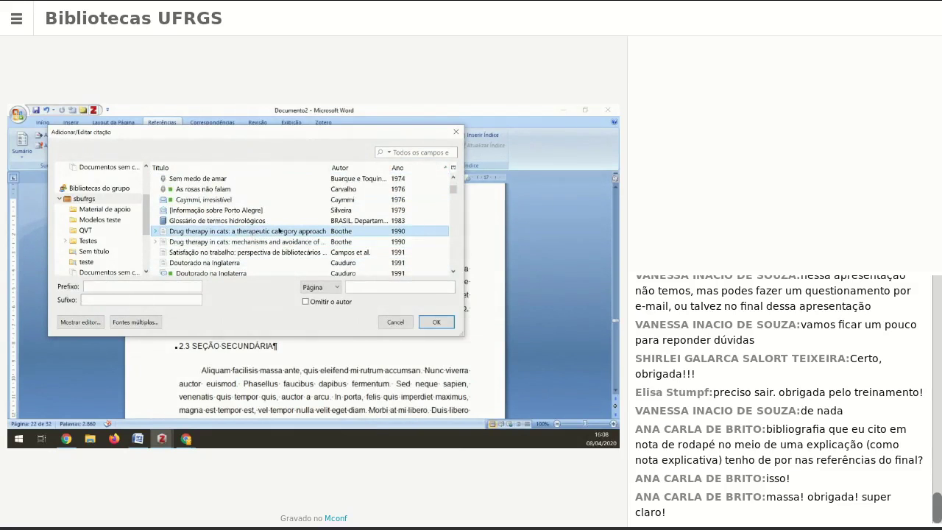
{"action": "left_click", "coordinate": [130, 321]}
{"action": "left_click", "coordinate": [301, 241]}
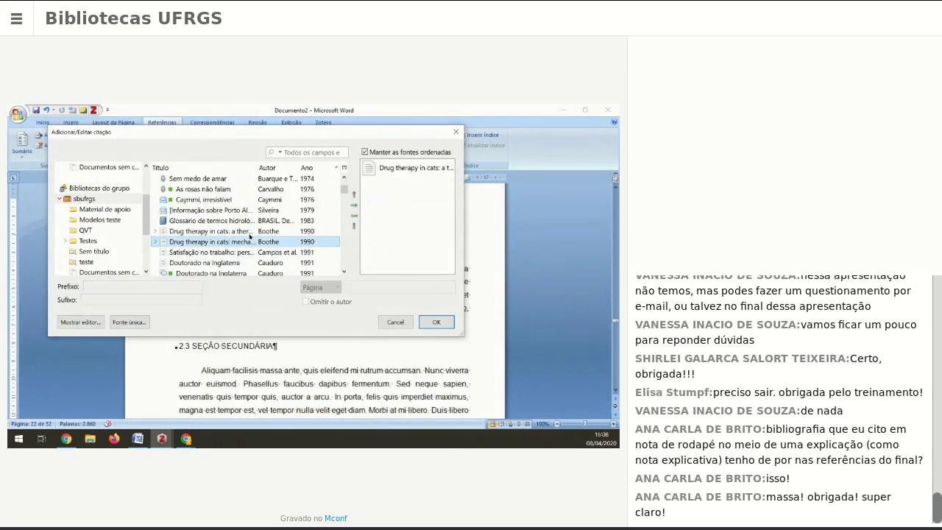
{"action": "left_click", "coordinate": [352, 204]}
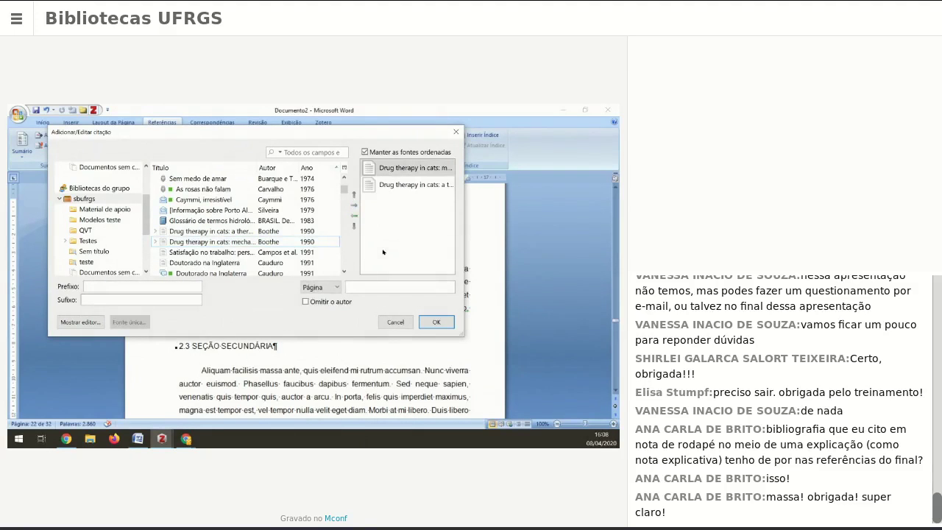
{"action": "left_click", "coordinate": [436, 322]}
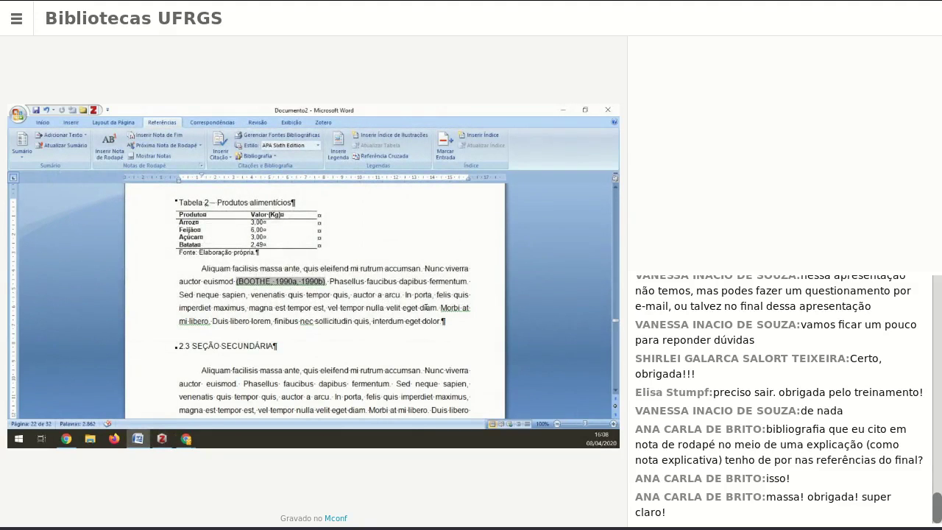
Start another Zotero citation in classic view after "velit eget diam" in the same paragraph, with a taller source list
{"action": "left_click", "coordinate": [437, 308]}
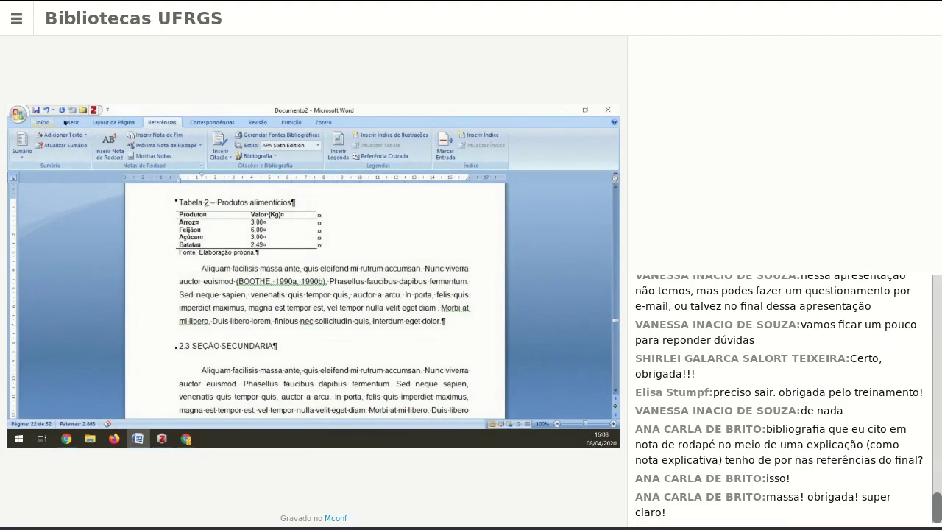
{"action": "left_click", "coordinate": [94, 111]}
{"action": "left_click", "coordinate": [102, 131]}
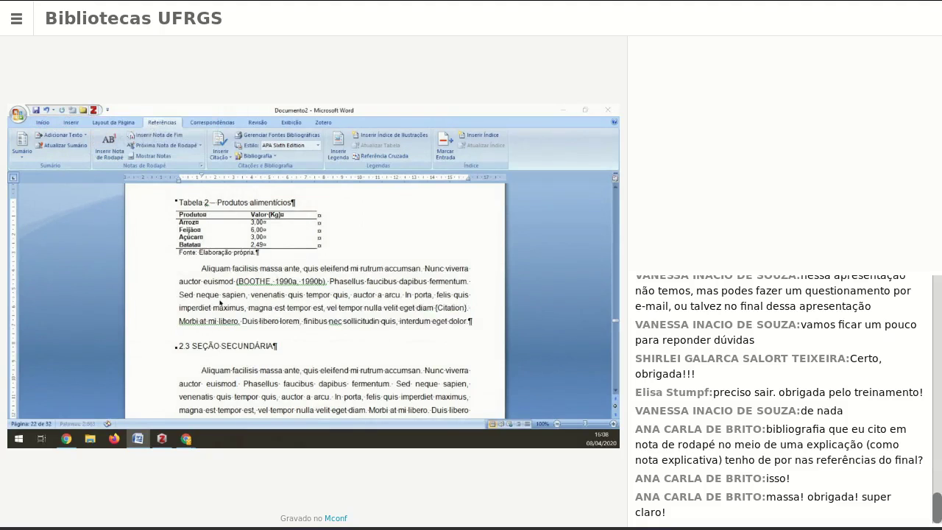
{"action": "left_click", "coordinate": [20, 243]}
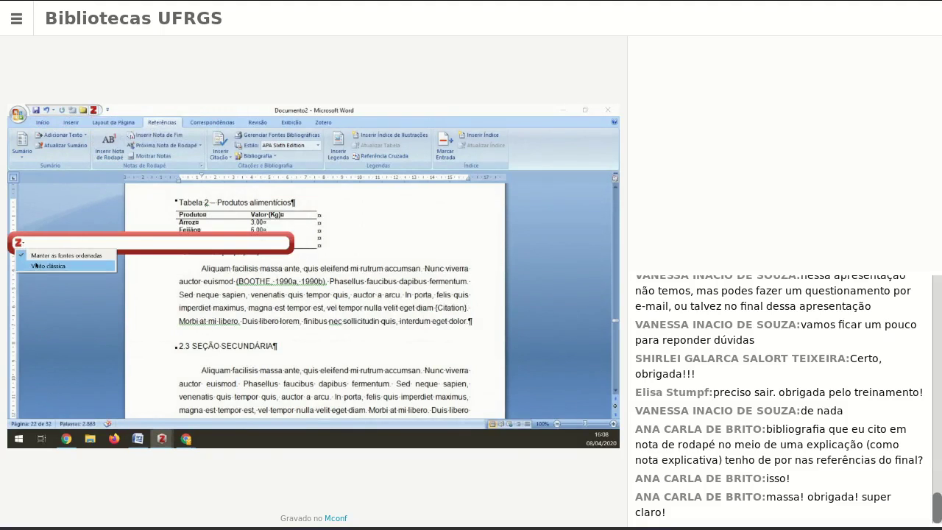
{"action": "left_click", "coordinate": [44, 266]}
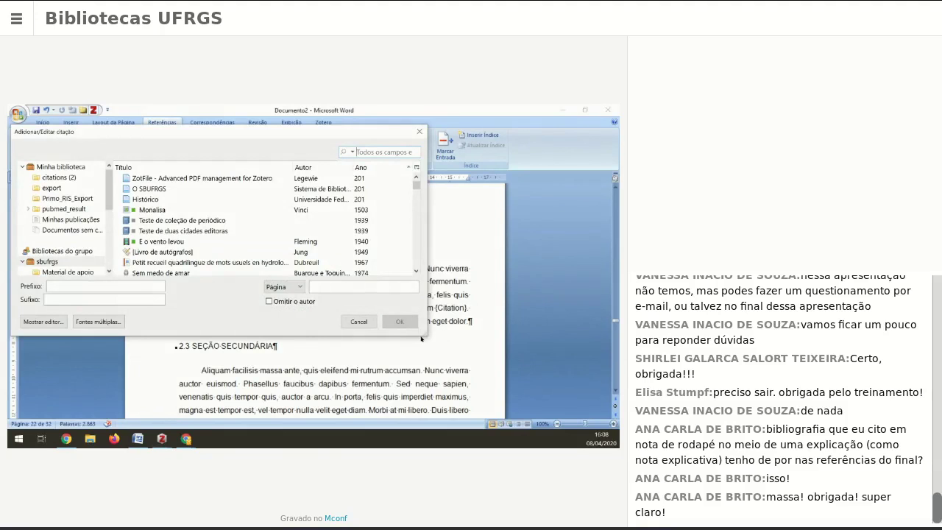
{"action": "left_click_drag", "start_coordinate": [420, 335], "coordinate": [420, 389]}
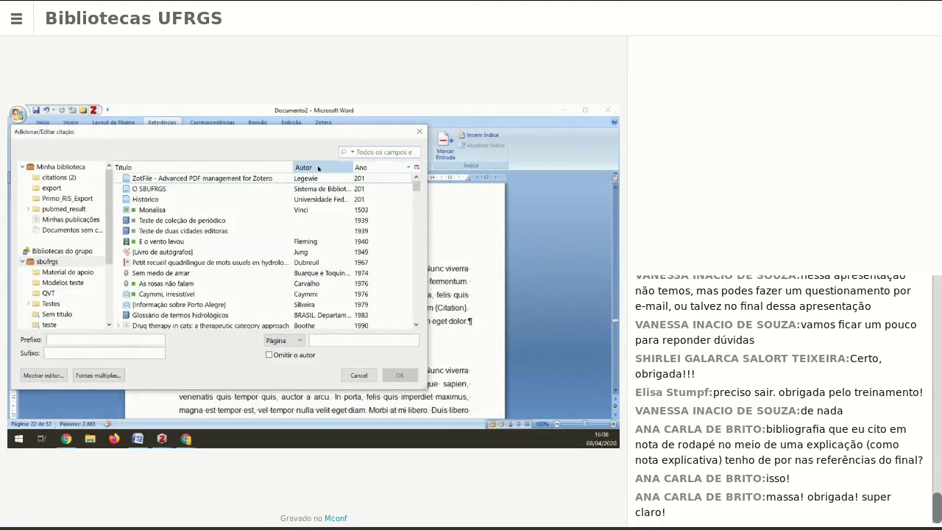
Sort the sources by author and insert one citation combining "Inauguração da Livraria Solidária" (2019) and "[Março das mulheres]" (2020)
{"action": "left_click", "coordinate": [312, 167]}
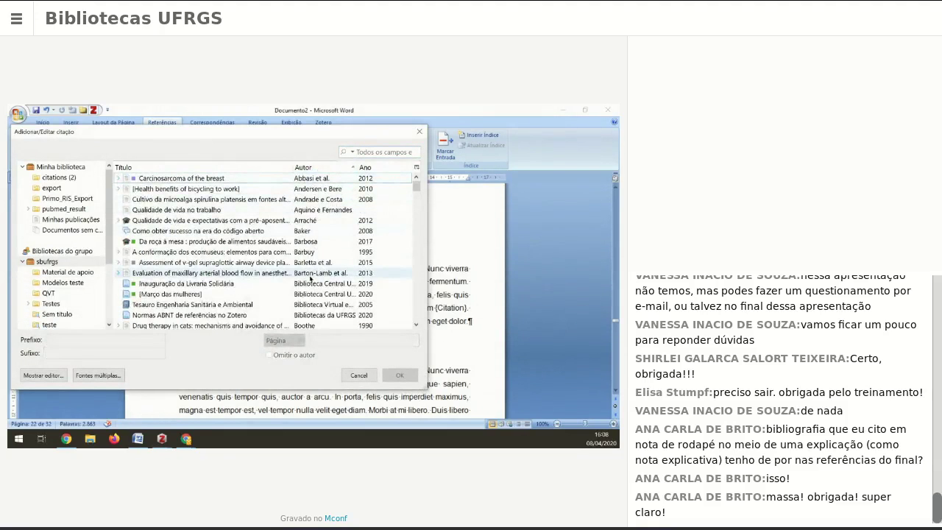
{"action": "scroll", "coordinate": [294, 273], "scroll_direction": "down", "scroll_amount": 1}
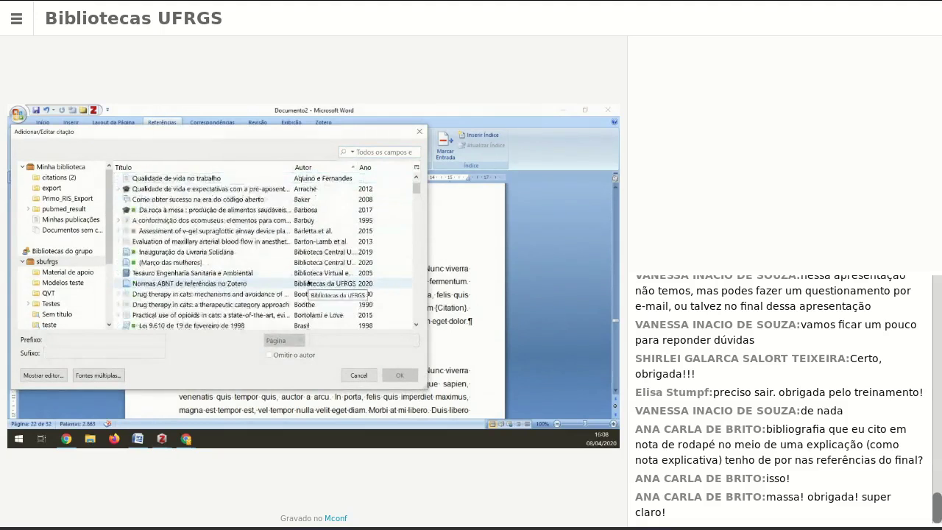
{"action": "left_click", "coordinate": [254, 252]}
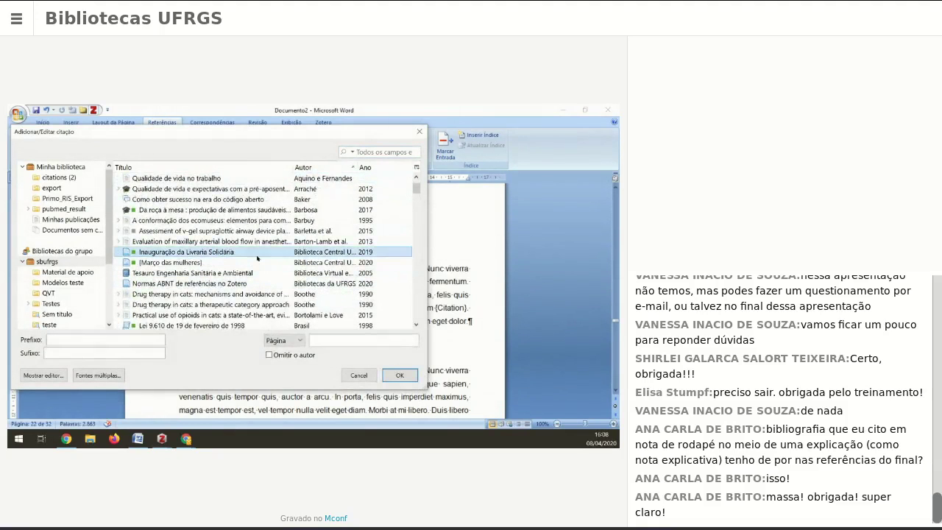
{"action": "left_click", "coordinate": [102, 376]}
{"action": "left_click", "coordinate": [233, 264]}
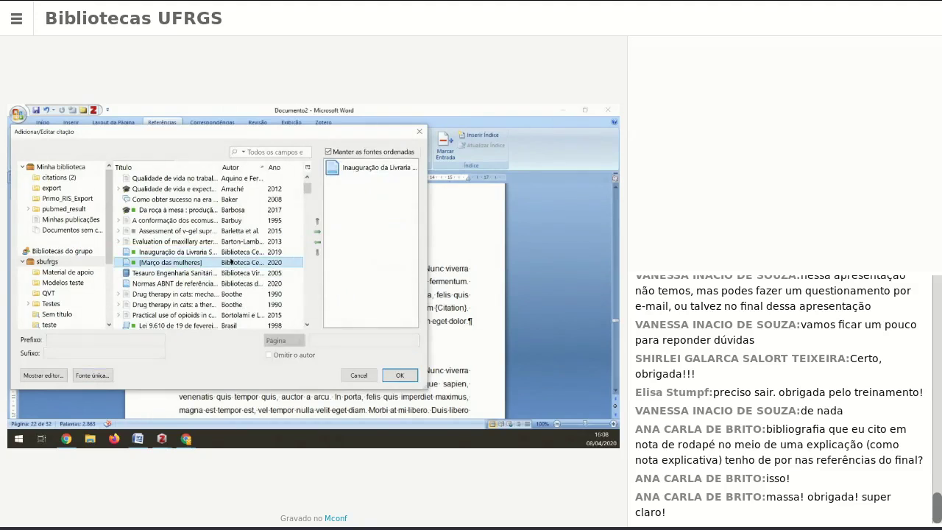
{"action": "left_click", "coordinate": [316, 231]}
{"action": "left_click", "coordinate": [399, 376]}
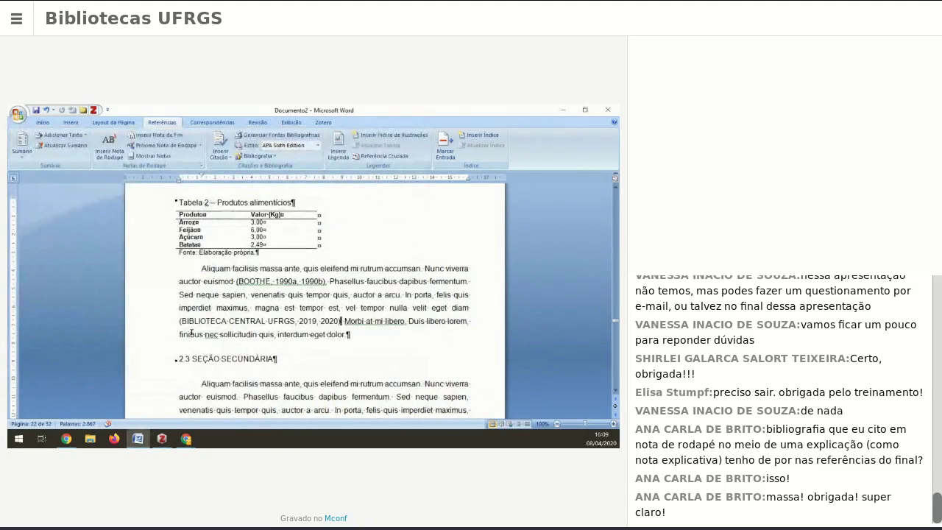
Examine the author and years in the new Biblioteca Central UFRGS citation and look over the following sections
{"action": "left_click_drag", "start_coordinate": [188, 322], "coordinate": [267, 321]}
{"action": "left_click", "coordinate": [309, 321]}
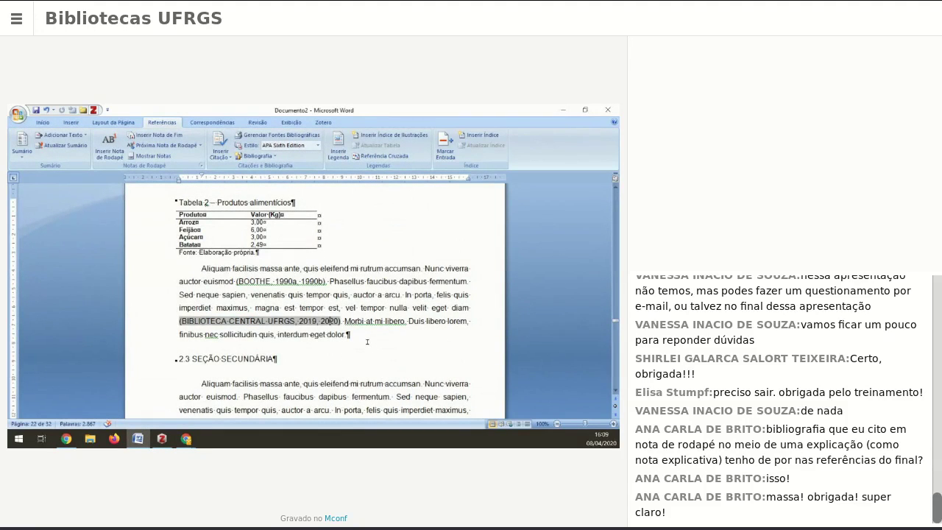
{"action": "scroll", "coordinate": [359, 328], "scroll_direction": "down", "scroll_amount": 1}
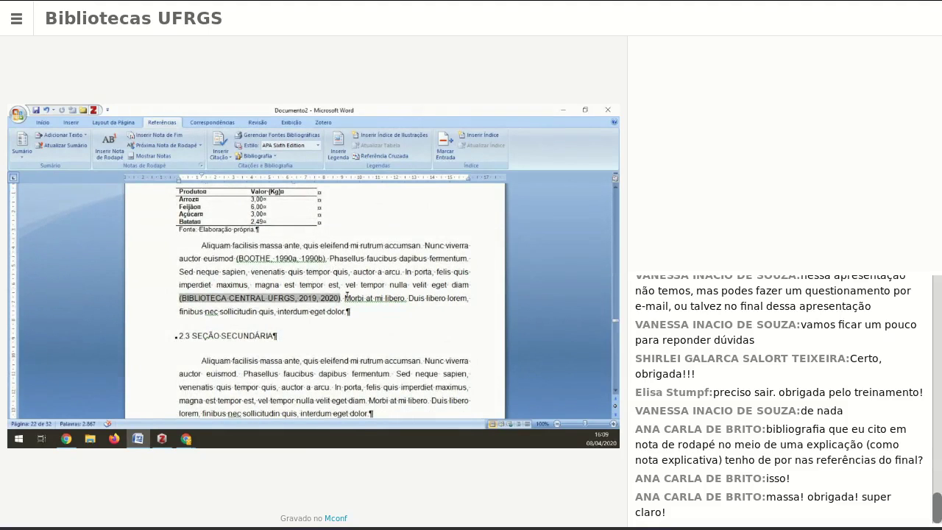
{"action": "scroll", "coordinate": [352, 339], "scroll_direction": "down", "scroll_amount": 10}
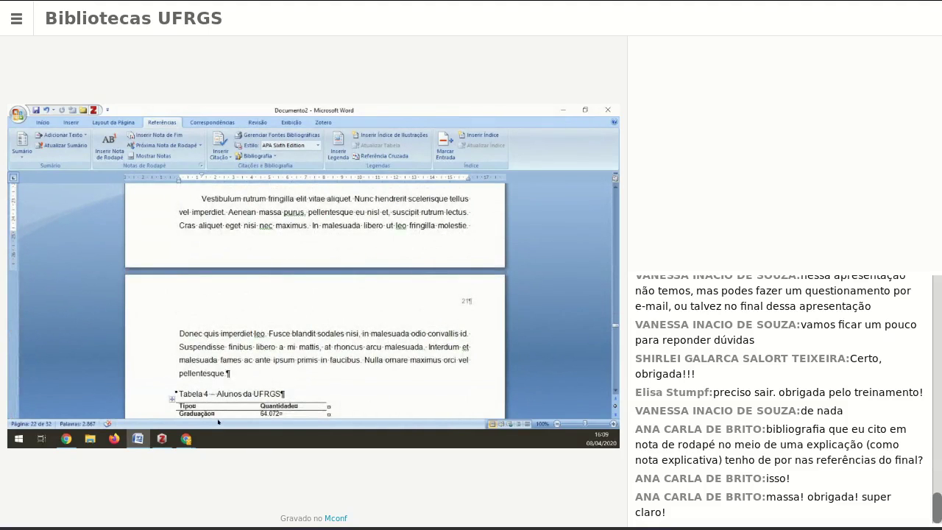
{"action": "scroll", "coordinate": [236, 401], "scroll_direction": "up", "scroll_amount": 6}
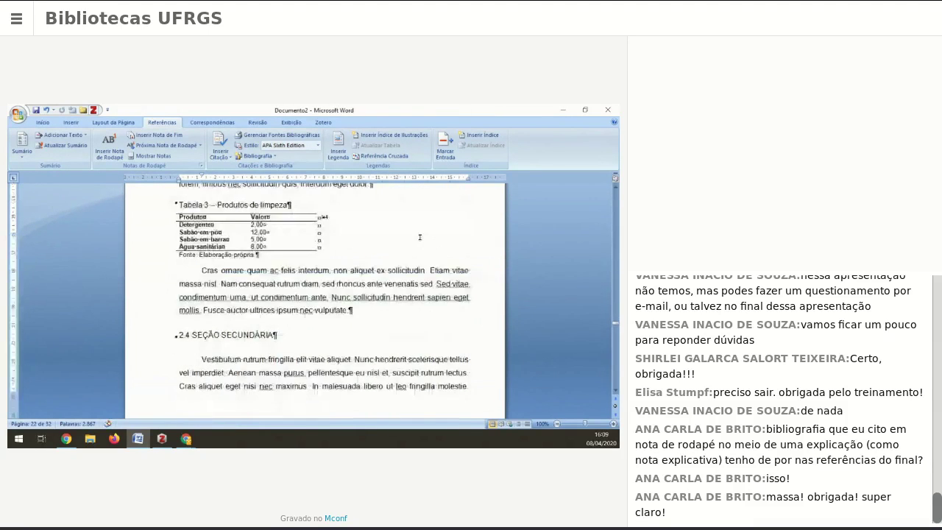
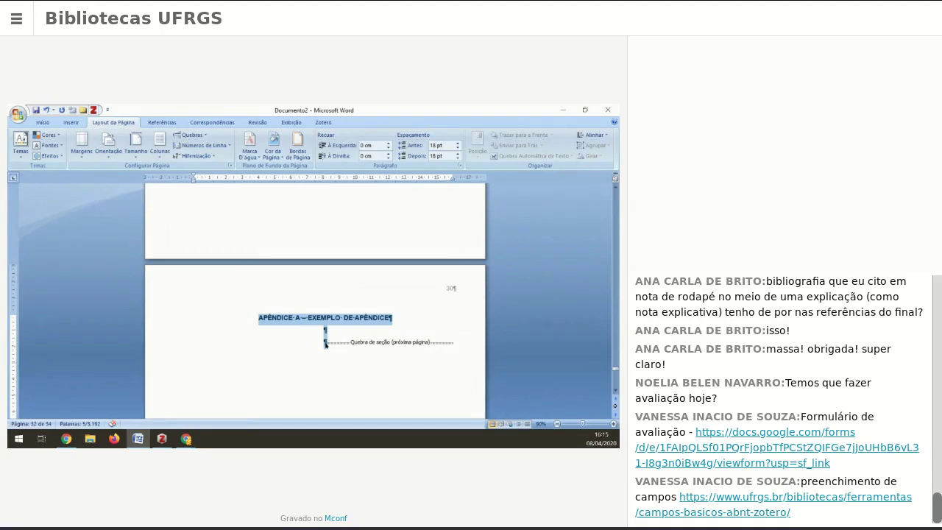
{"action": "key", "text": "alt+Tab"}
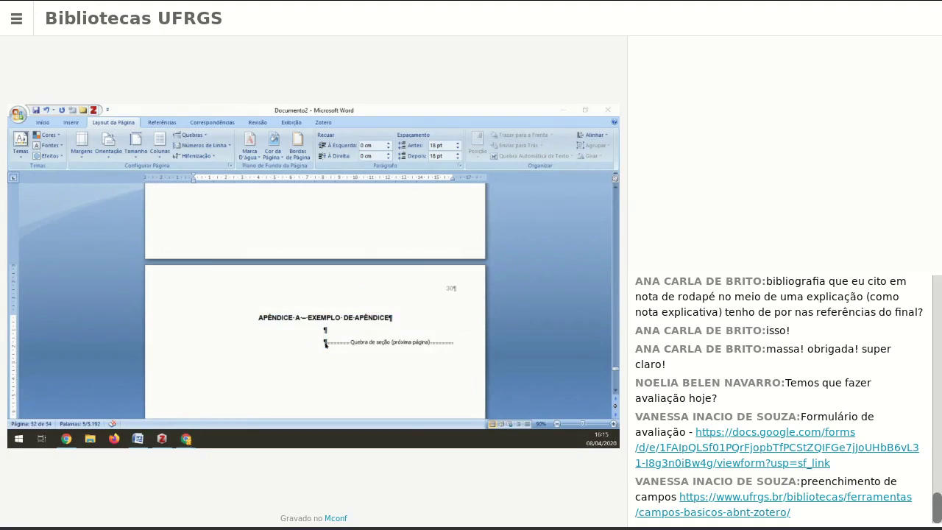